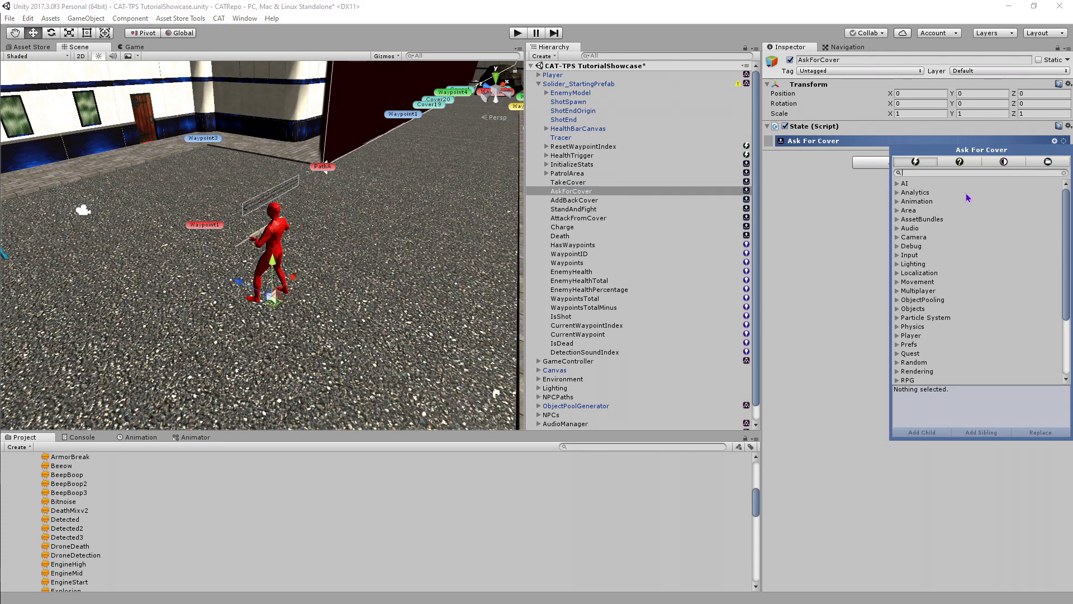
# Add an Add Target To List action to the AskForCover state
pyautogui.write('Add Ta')
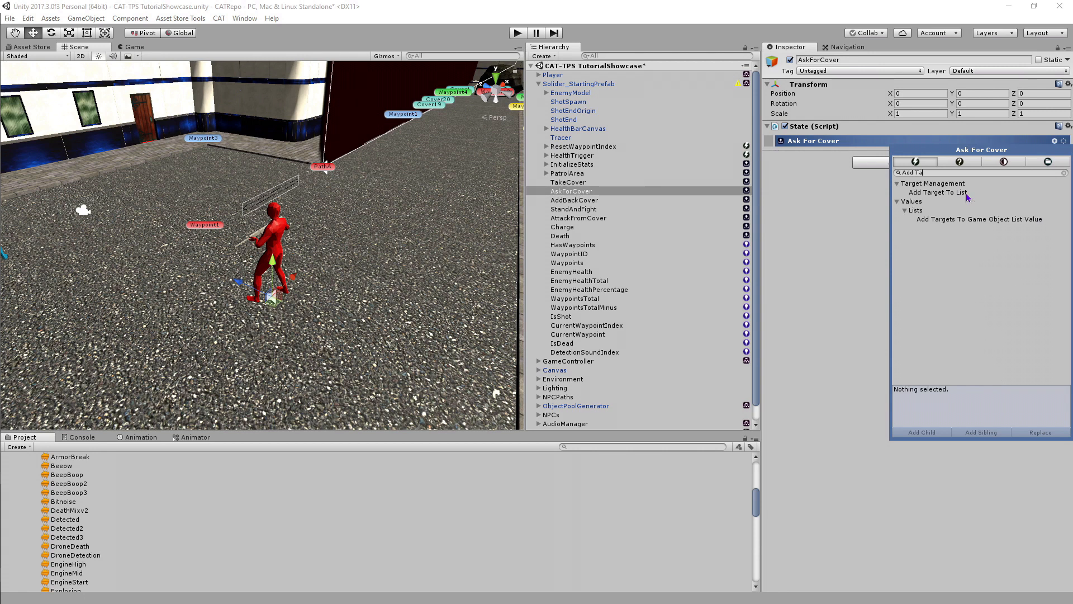
pyautogui.click(967, 193)
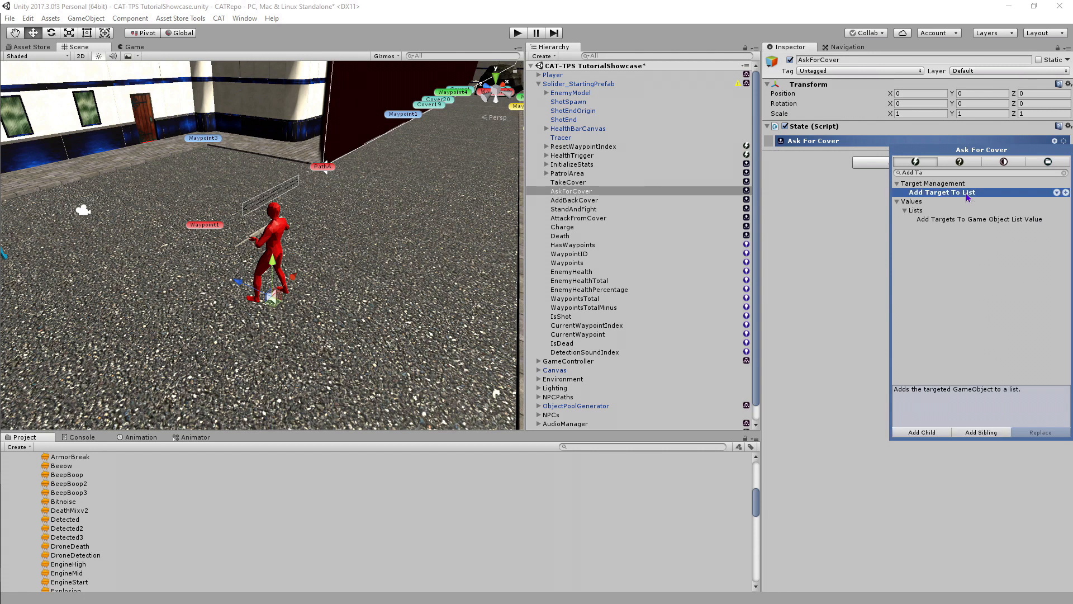
pyautogui.click(922, 432)
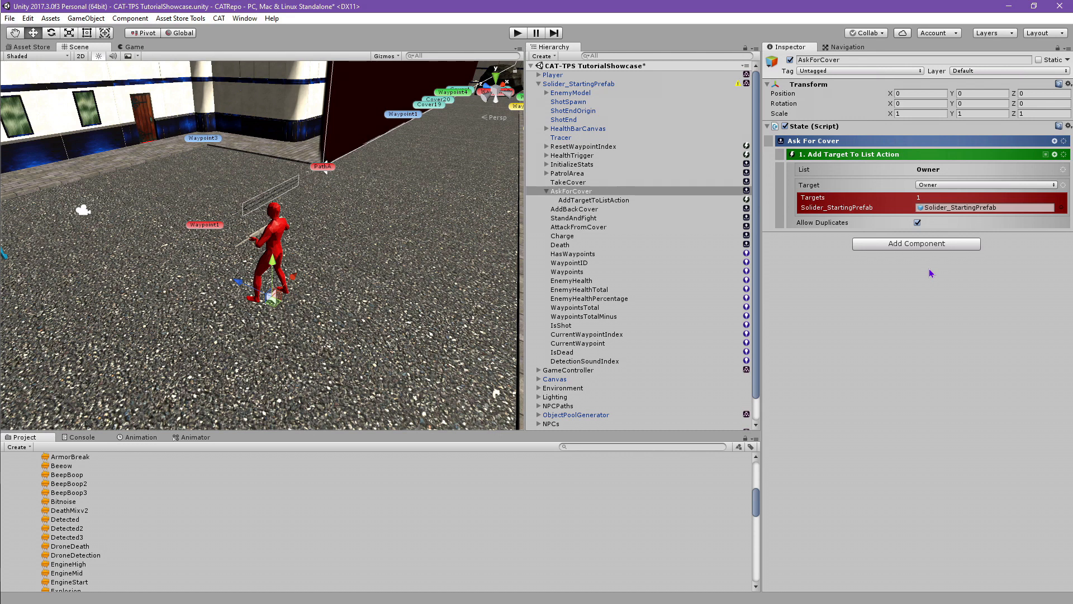
# Switch the action's list to a named object and enter NPCPaths as its name
pyautogui.click(1064, 170)
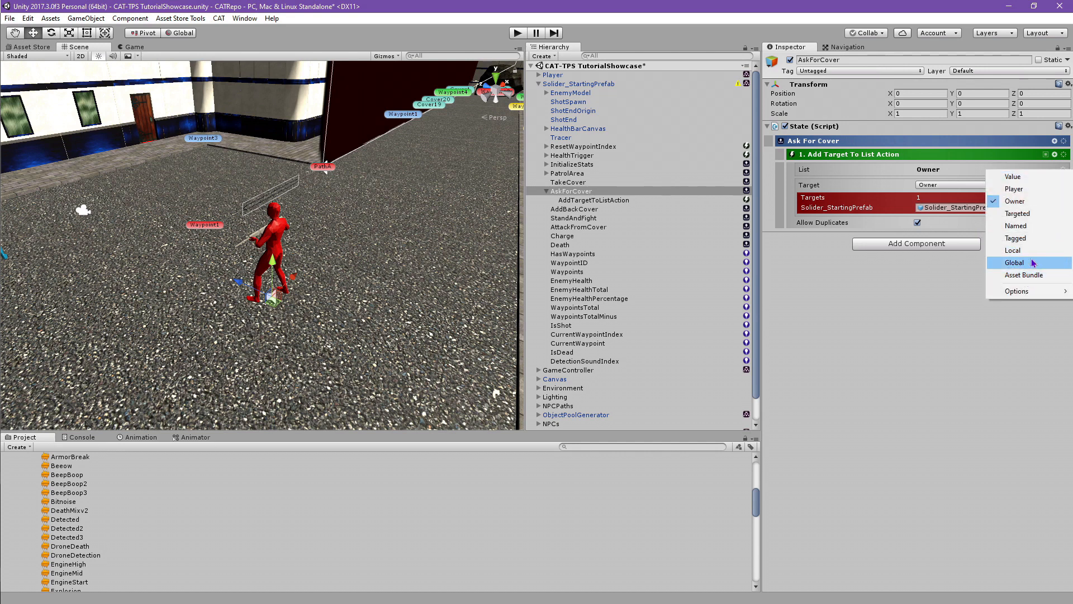
pyautogui.click(1031, 225)
pyautogui.click(984, 169)
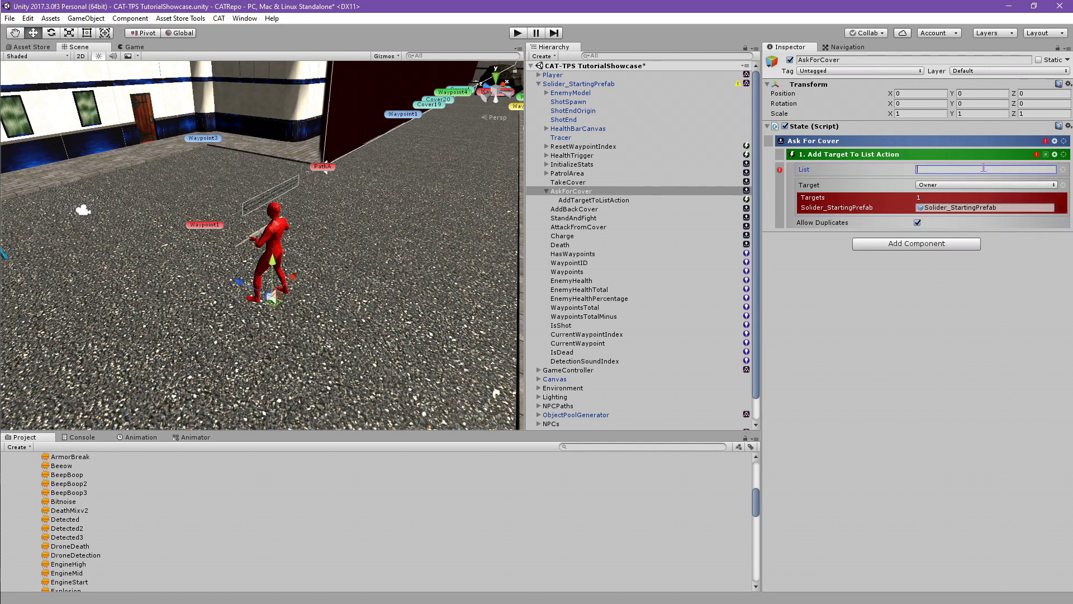
pyautogui.write('NPCPaths')
# Enable the list's Path and Reference Name options, setting the path to Cover and the reference name to WaitingNPCs
pyautogui.click(1063, 169)
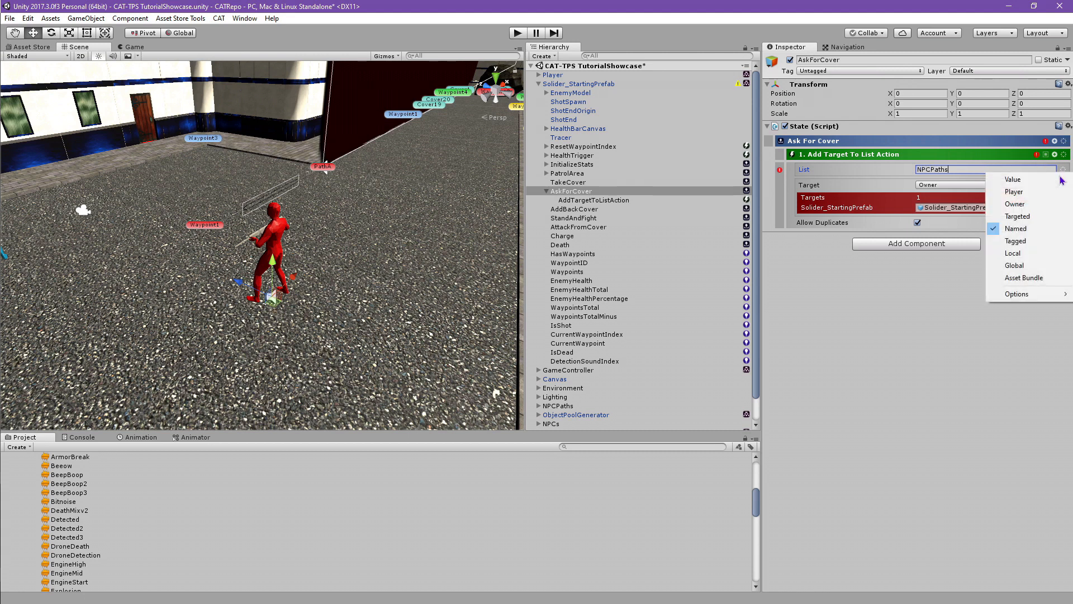
pyautogui.moveTo(1023, 293)
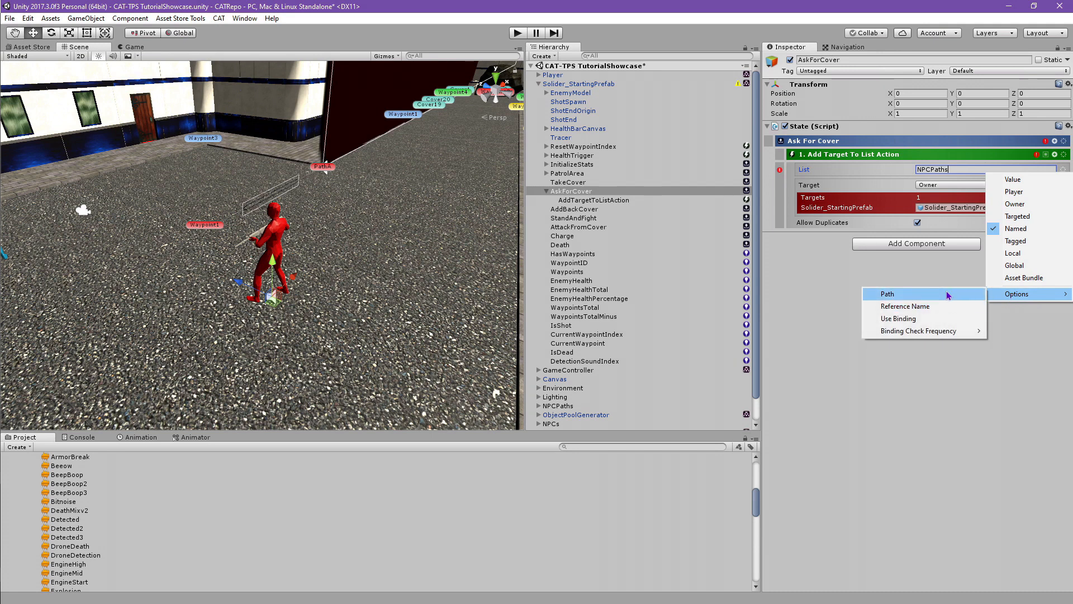
pyautogui.click(884, 292)
pyautogui.click(1064, 171)
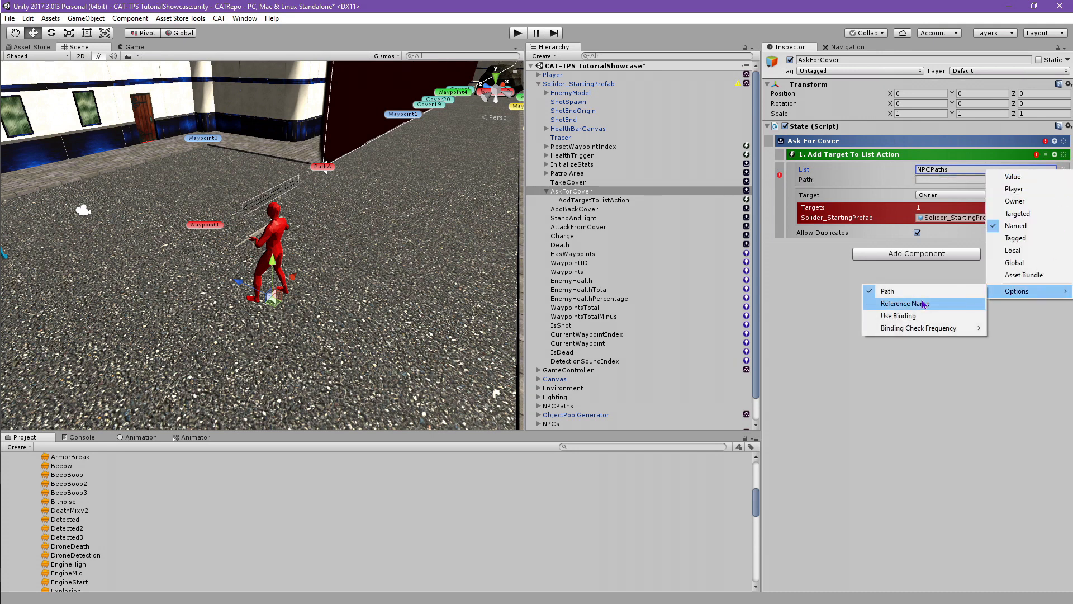
pyautogui.click(900, 303)
pyautogui.click(957, 182)
pyautogui.write('Cover')
pyautogui.click(948, 189)
pyautogui.write('WaitingNPCs')
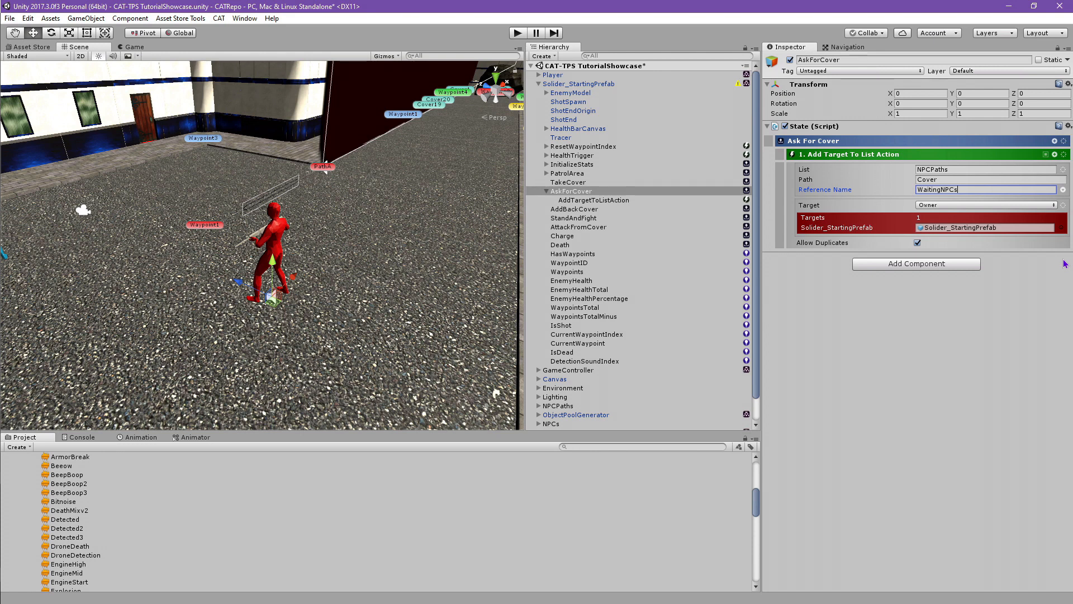
pyautogui.click(868, 304)
# Add an Add Target To List action and a Change State action to the AddBackCover state
pyautogui.click(546, 191)
pyautogui.click(568, 201)
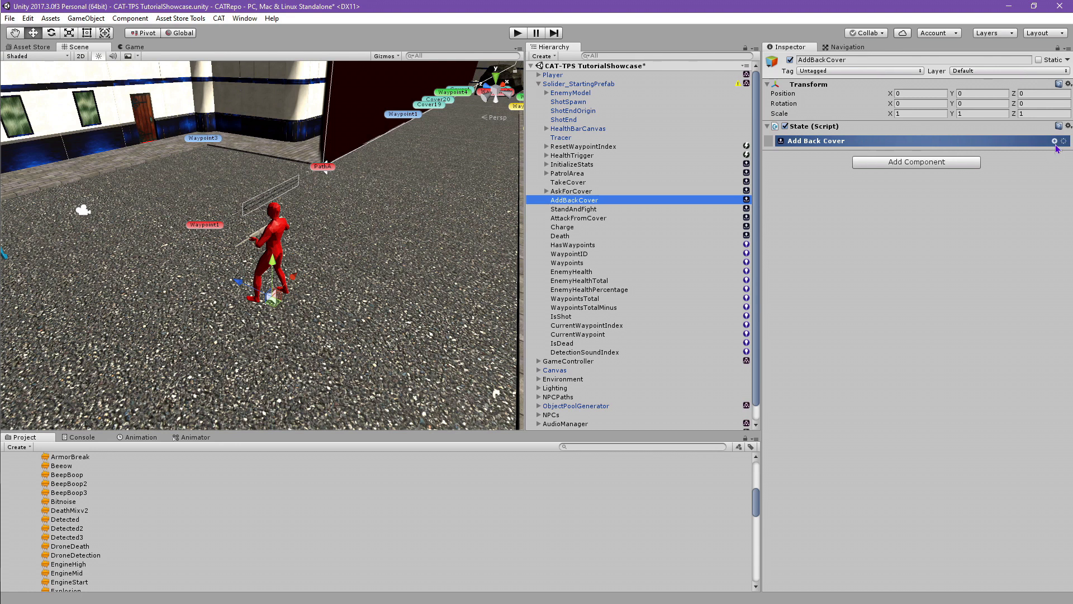
pyautogui.click(1055, 141)
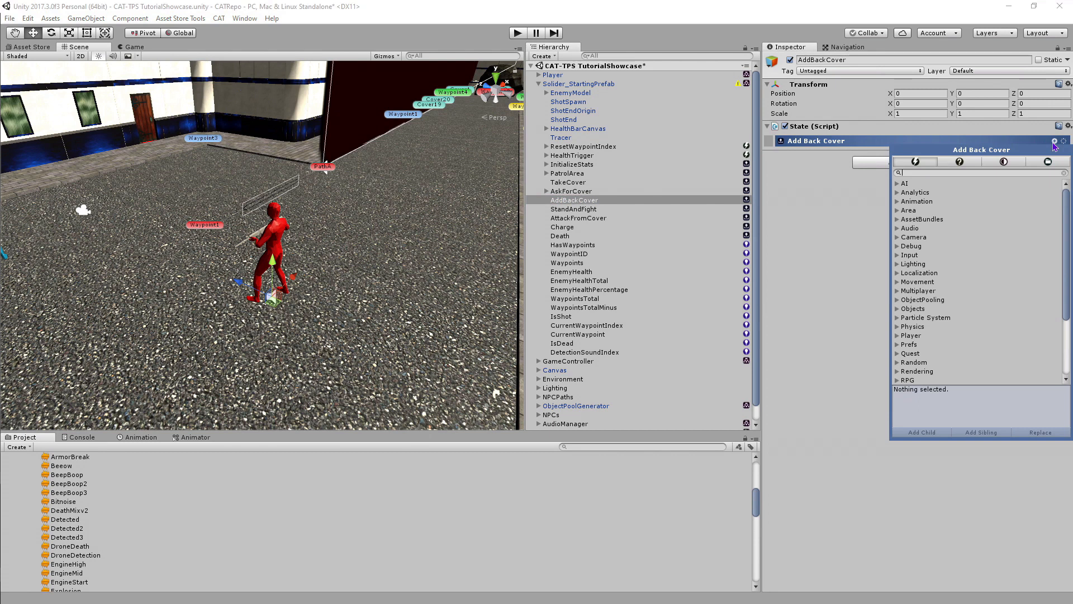
pyautogui.write('Add Tar')
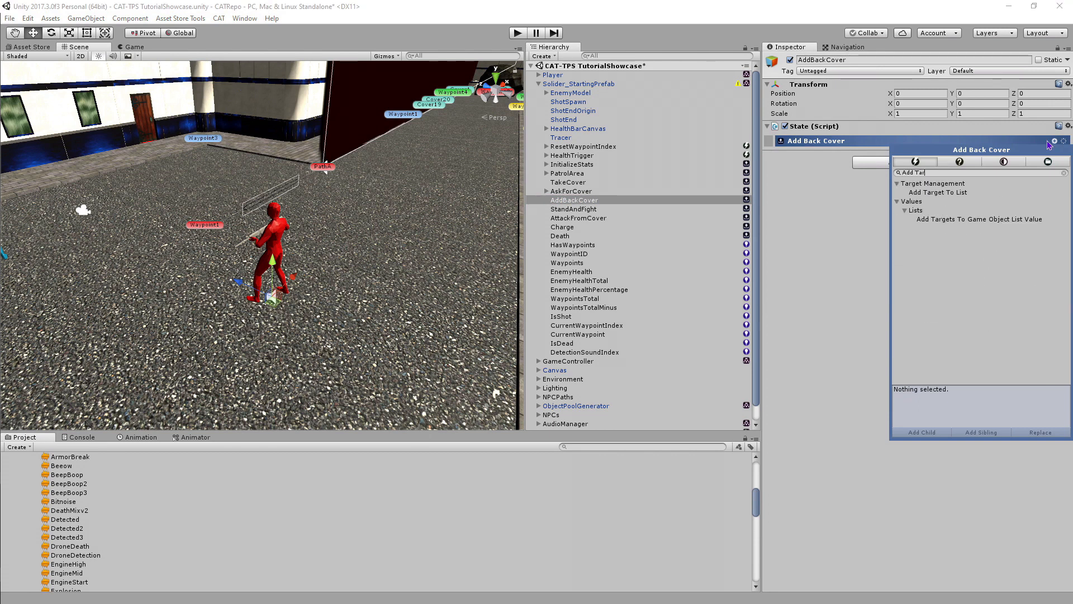
pyautogui.doubleClick(984, 193)
pyautogui.hotkey('ctrl', 'a')
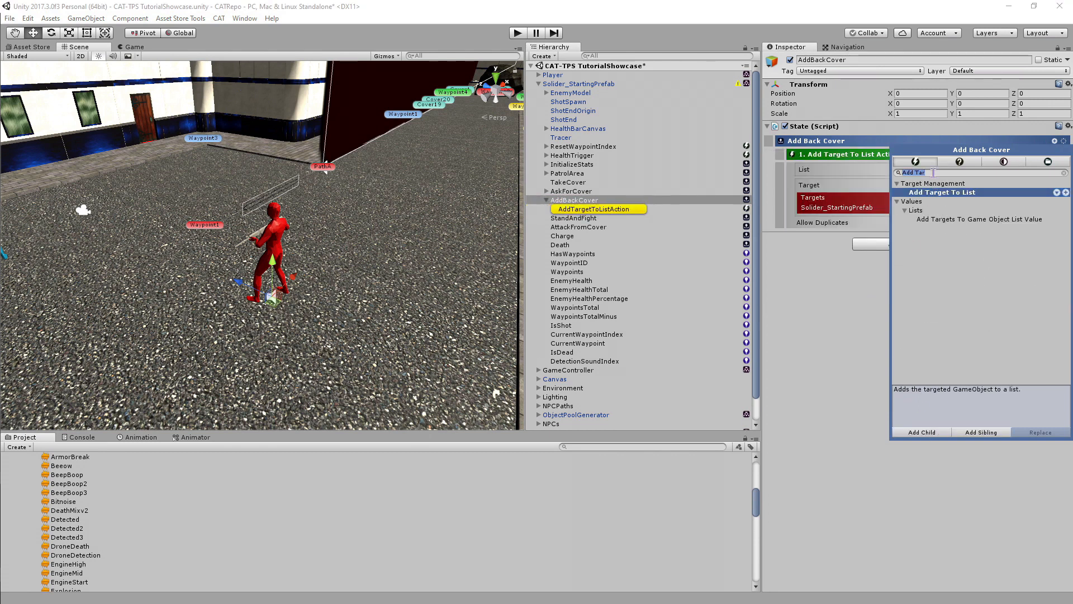
pyautogui.write('Change State')
pyautogui.click(930, 192)
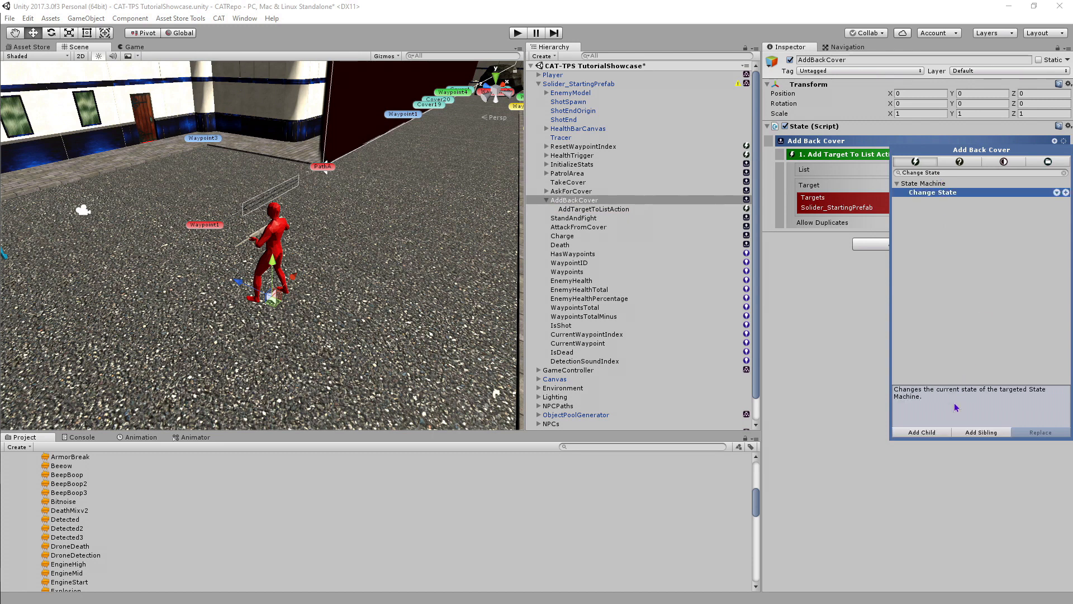
pyautogui.click(945, 432)
pyautogui.click(846, 350)
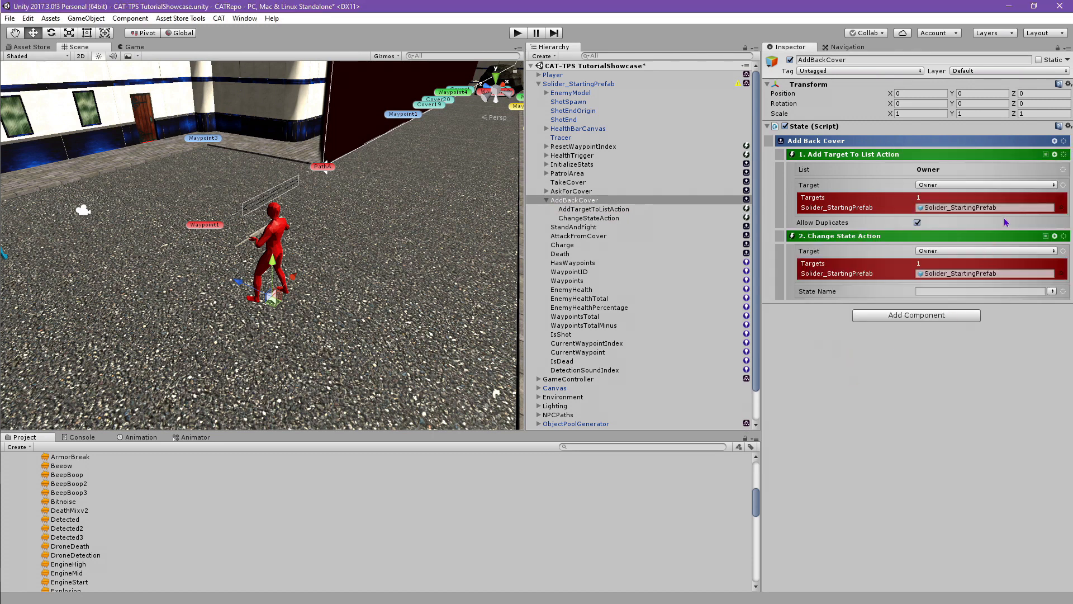
# Switch the list of AddBackCover's Add Target To List action to Named, with the Path and Reference Name options enabled
pyautogui.click(1063, 170)
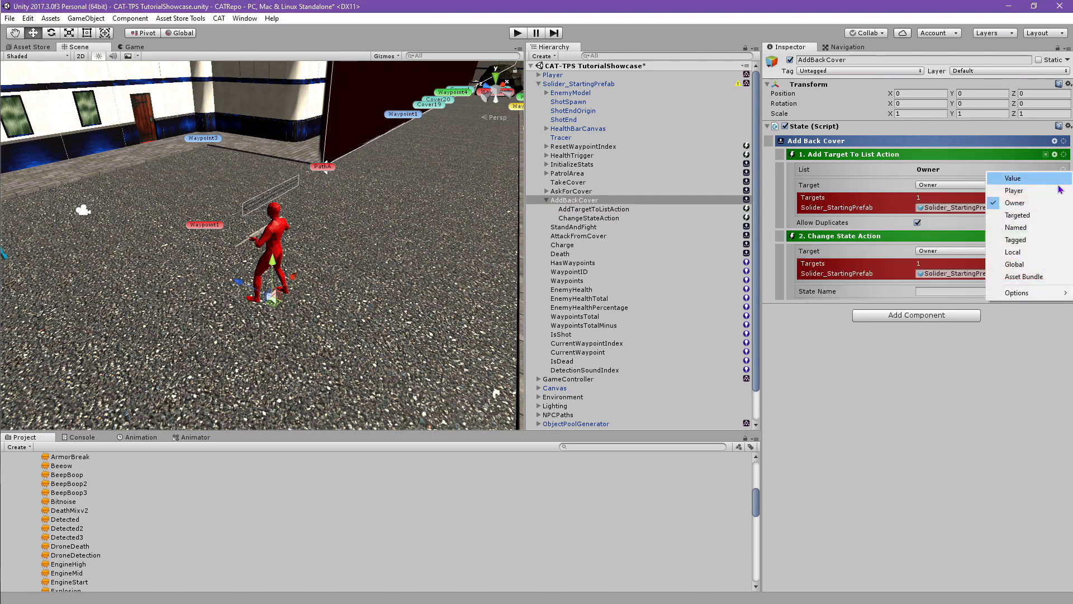
pyautogui.click(1029, 227)
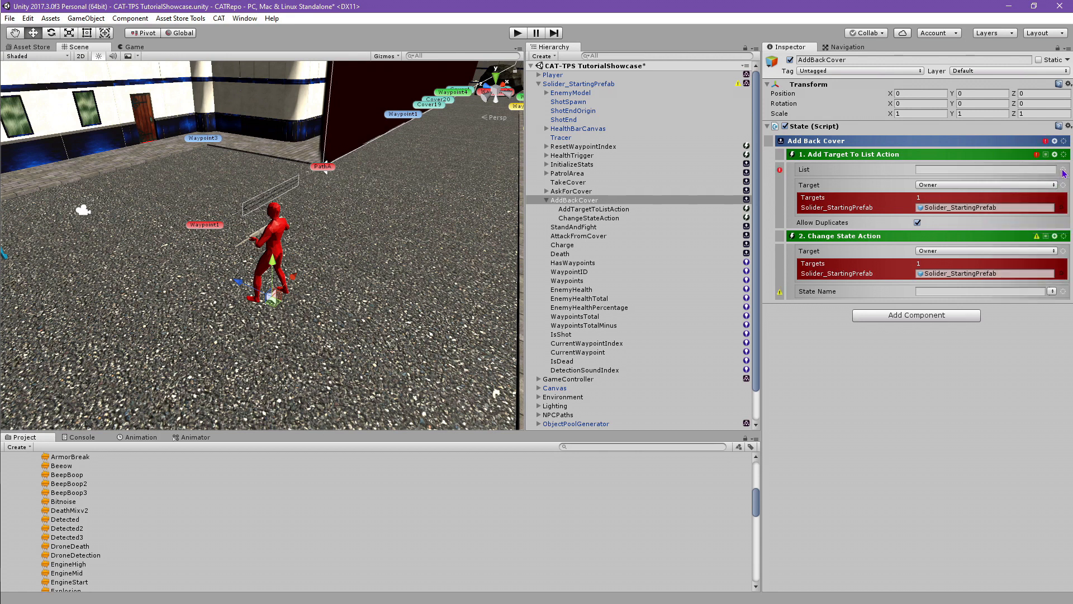
pyautogui.click(1063, 170)
pyautogui.moveTo(1017, 285)
pyautogui.click(884, 288)
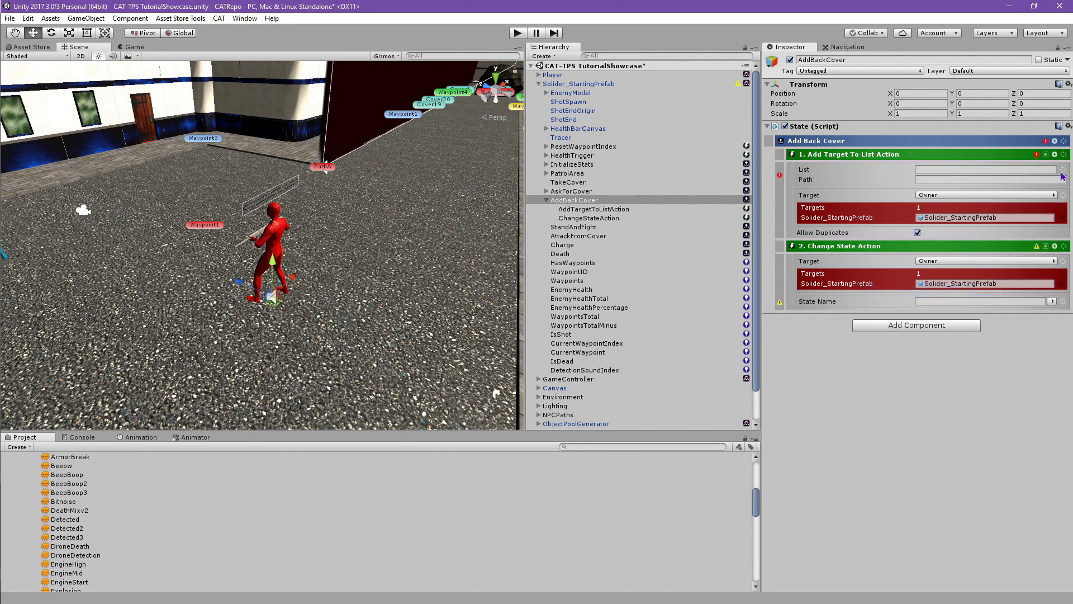
pyautogui.click(1063, 170)
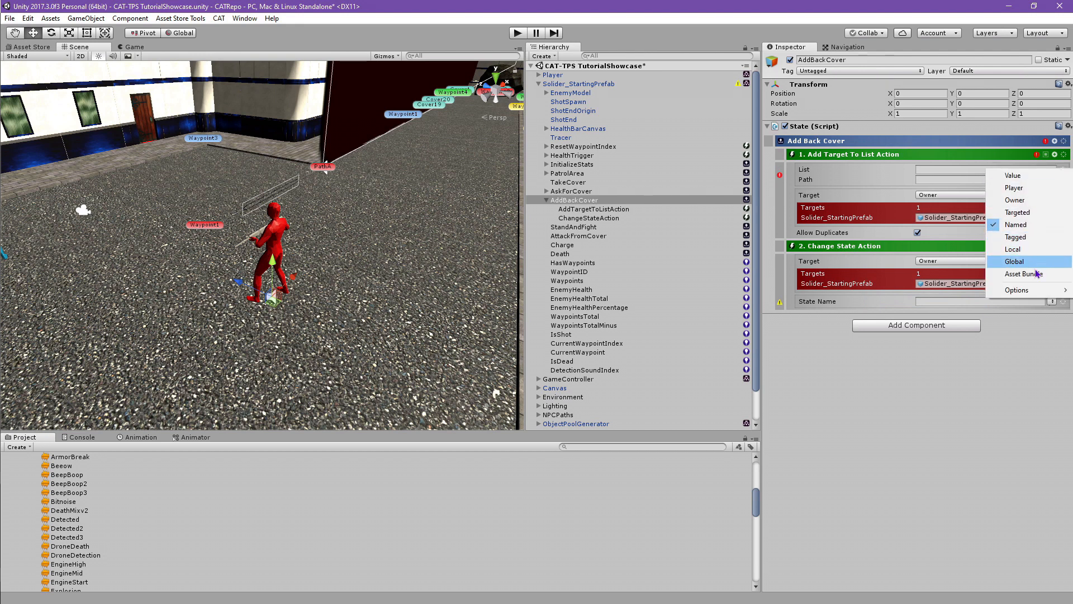
pyautogui.moveTo(1023, 290)
pyautogui.click(889, 299)
# Fill in the list with the name NPCPaths, the path Cover and the reference name AvailableCoverPositions
pyautogui.click(964, 170)
pyautogui.write('NPCPaths')
pyautogui.click(959, 180)
pyautogui.write('Cover')
pyautogui.click(950, 188)
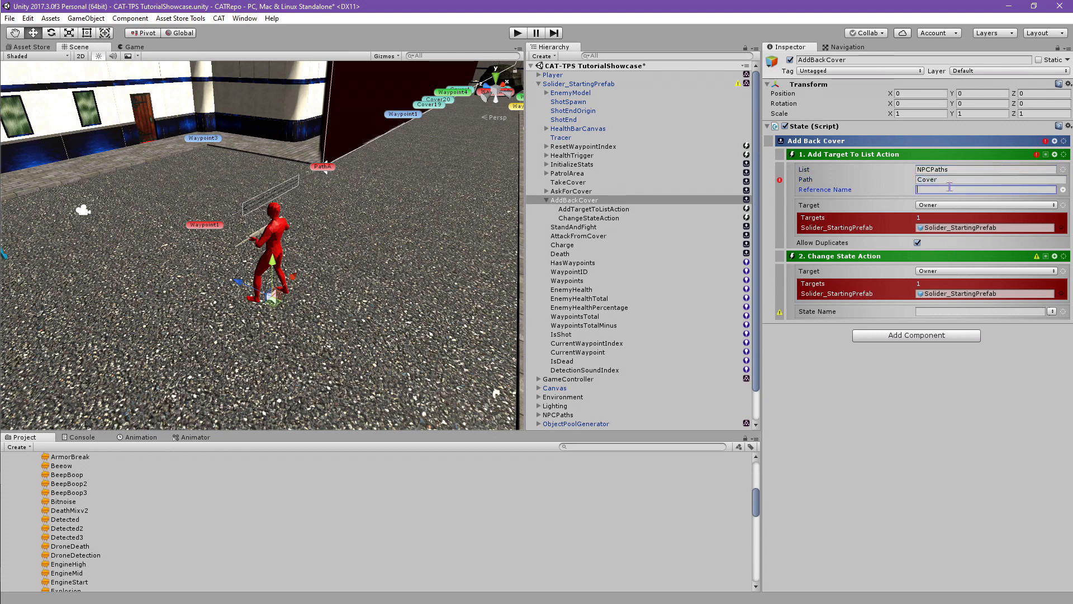
pyautogui.write('AvailableCoverPositions')
pyautogui.hotkey('shift', 'Tab')
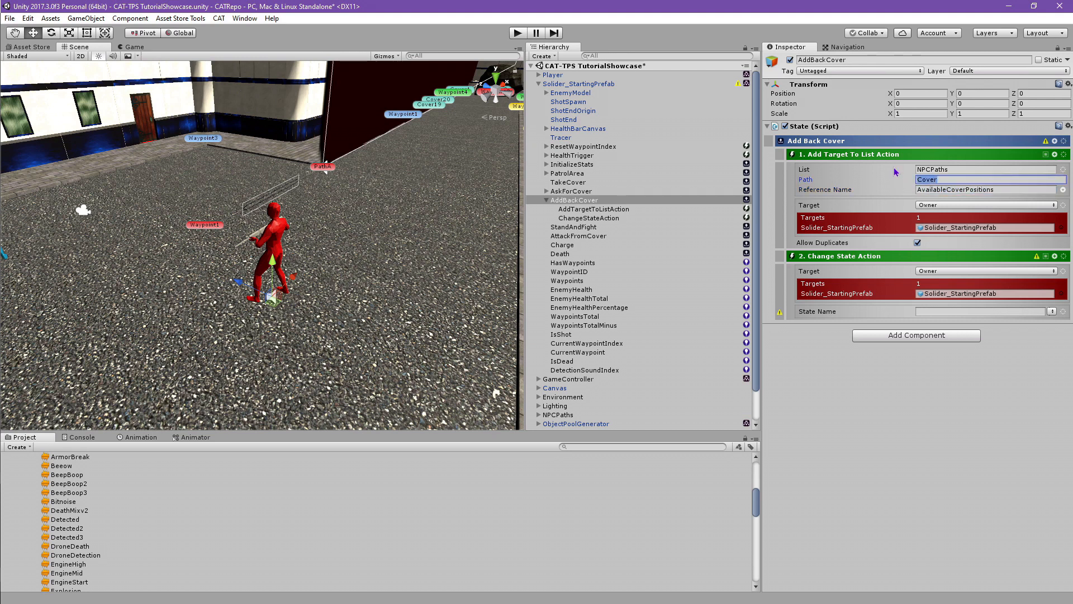
pyautogui.hotkey('shift', 'Tab')
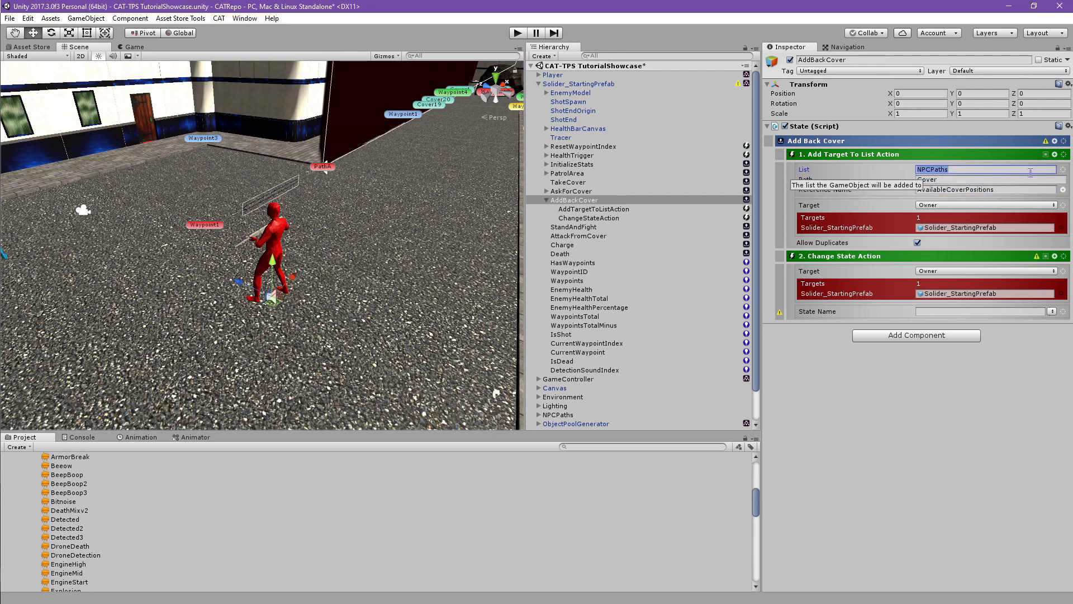
# Enable the Reference Name option for the Add Target To List action's target and set it to CurrentCover
pyautogui.click(1064, 206)
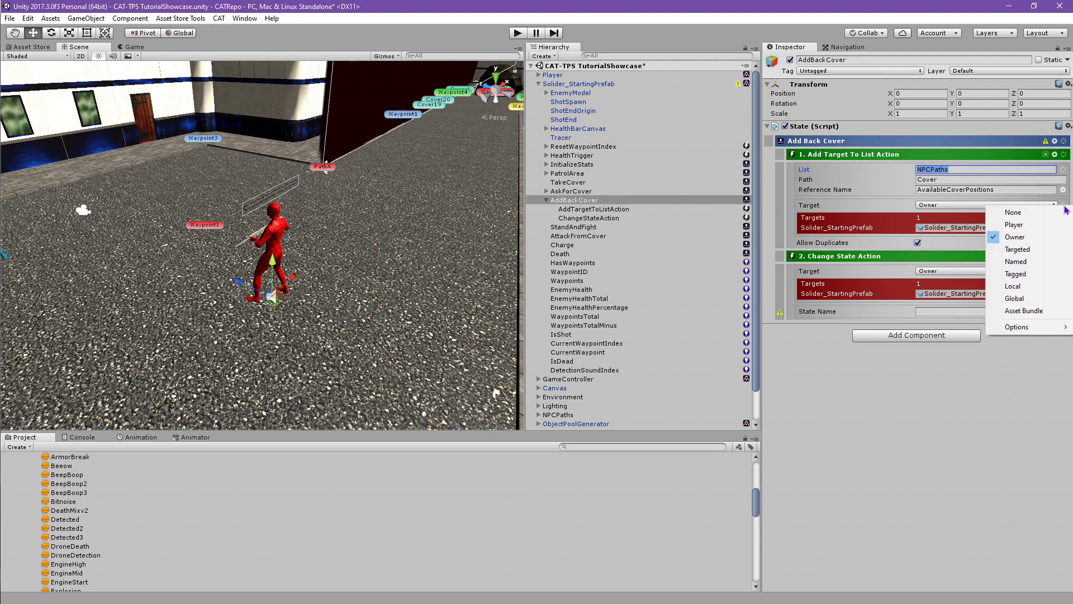
pyautogui.moveTo(1037, 334)
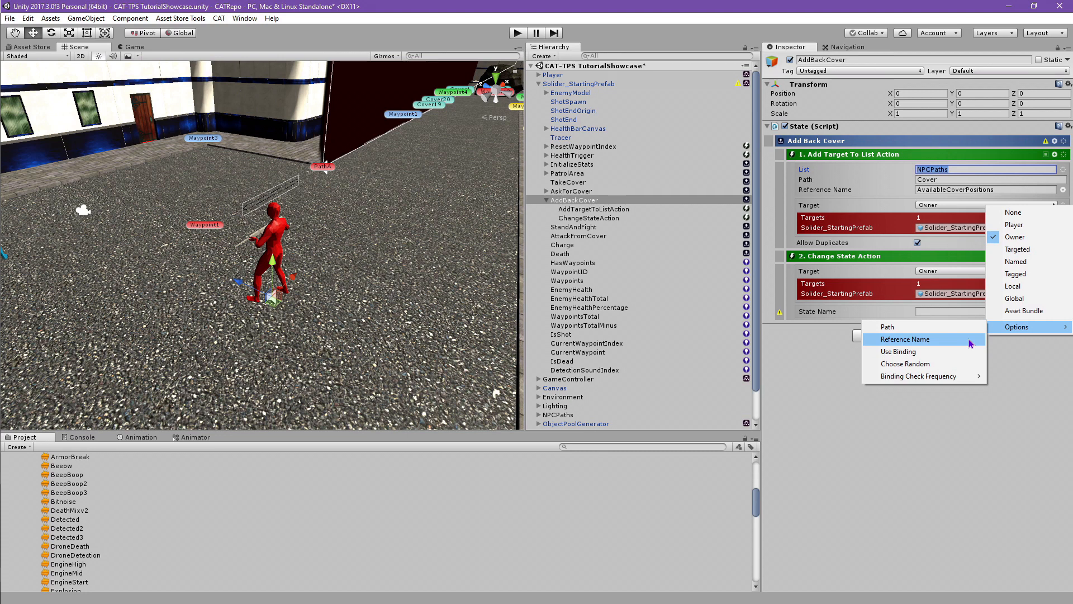
pyautogui.click(970, 341)
pyautogui.click(962, 218)
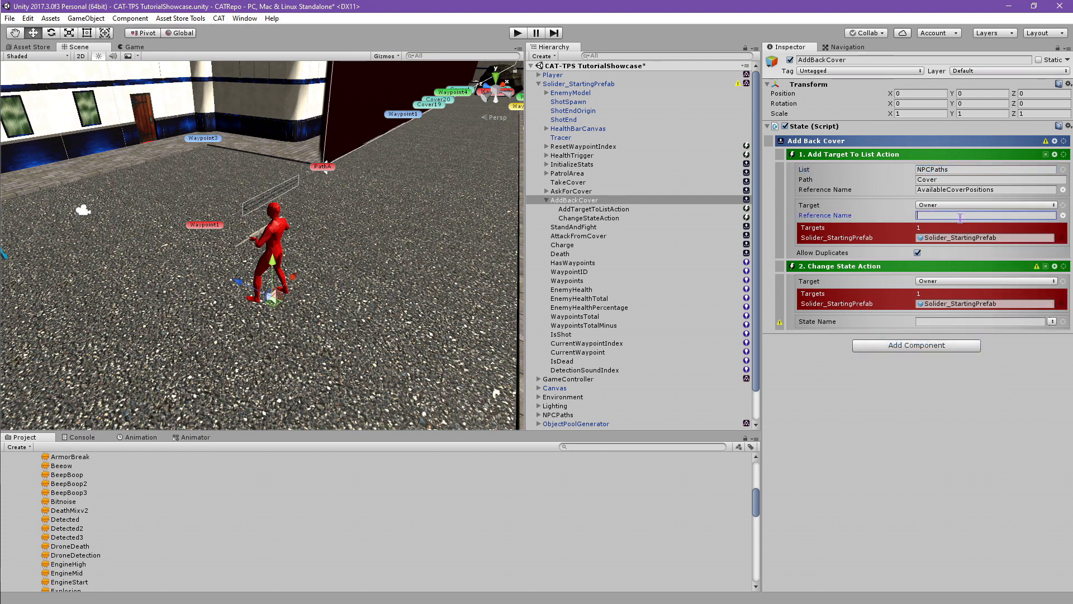
pyautogui.write('CurrentCover')
pyautogui.hotkey('ctrl', 'a')
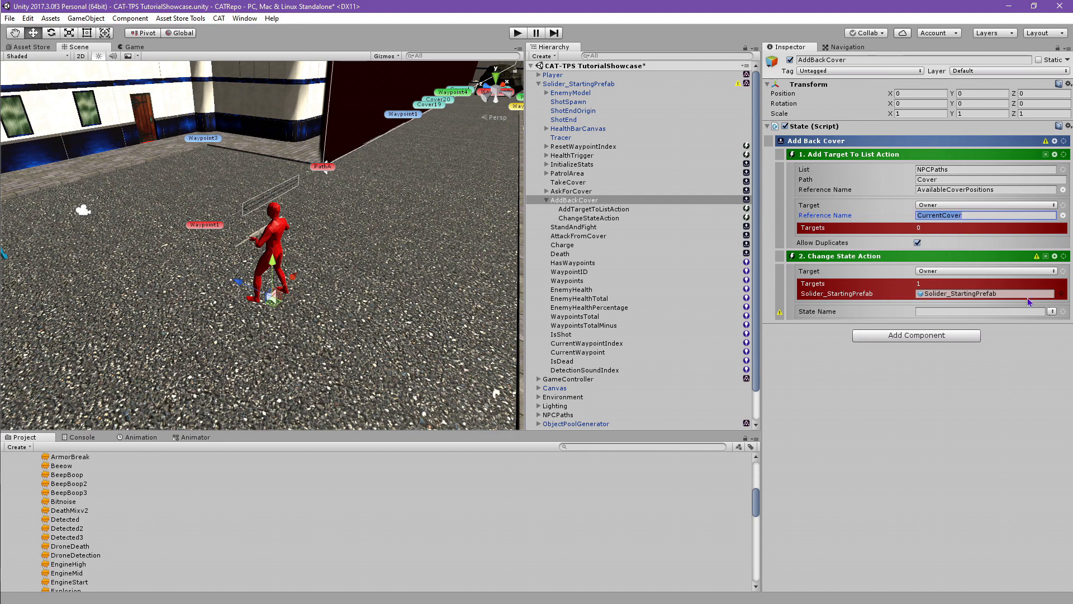
# Set the Change State action's state name to InitializeStats and collapse AddBackCover in the object tree
pyautogui.click(1051, 312)
pyautogui.click(981, 335)
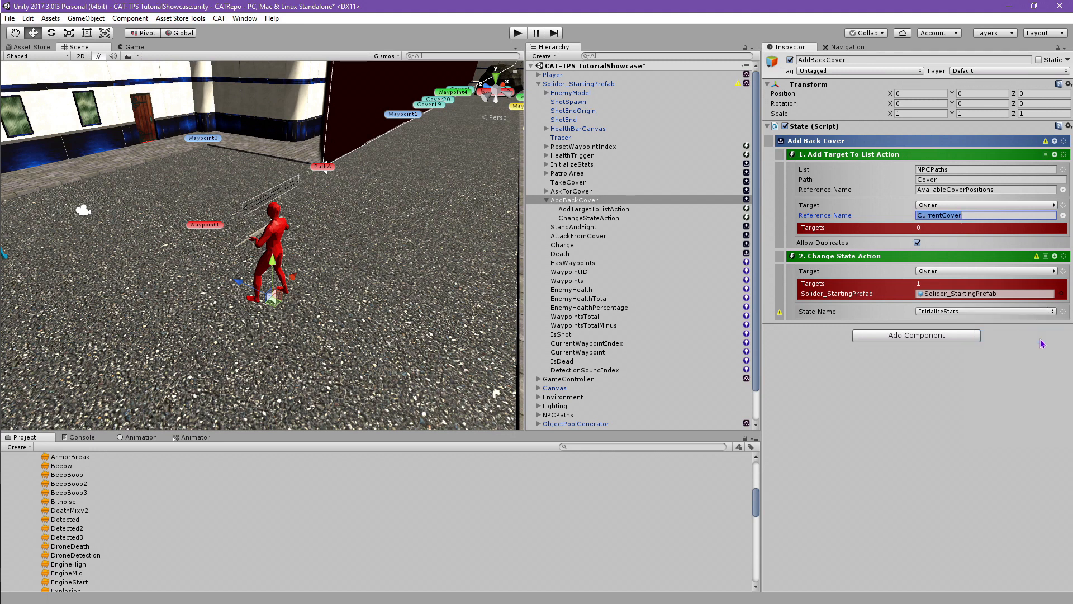
pyautogui.click(851, 363)
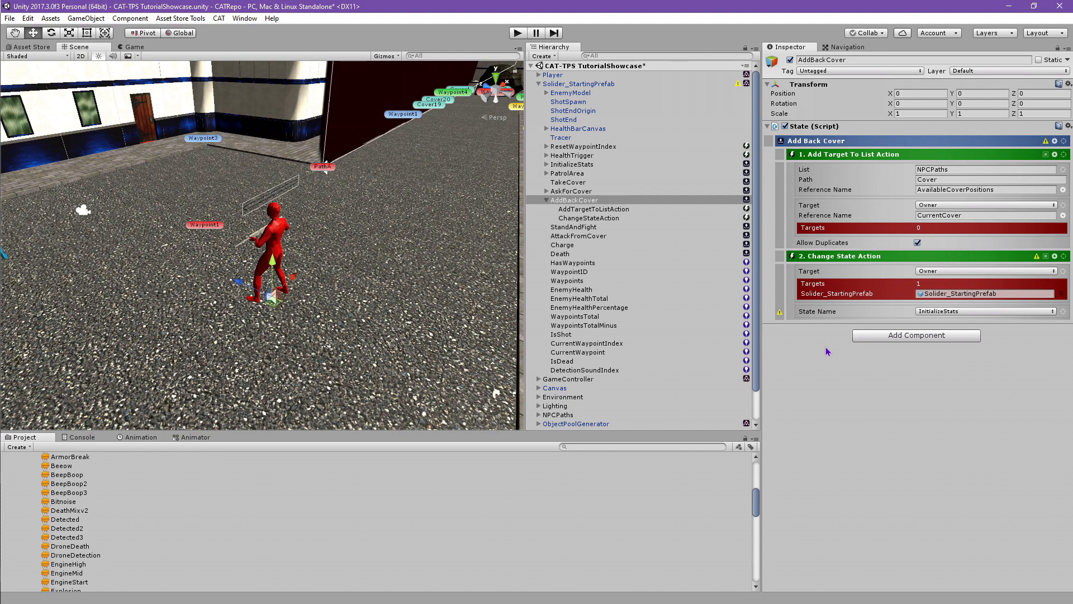
pyautogui.click(547, 204)
pyautogui.click(547, 202)
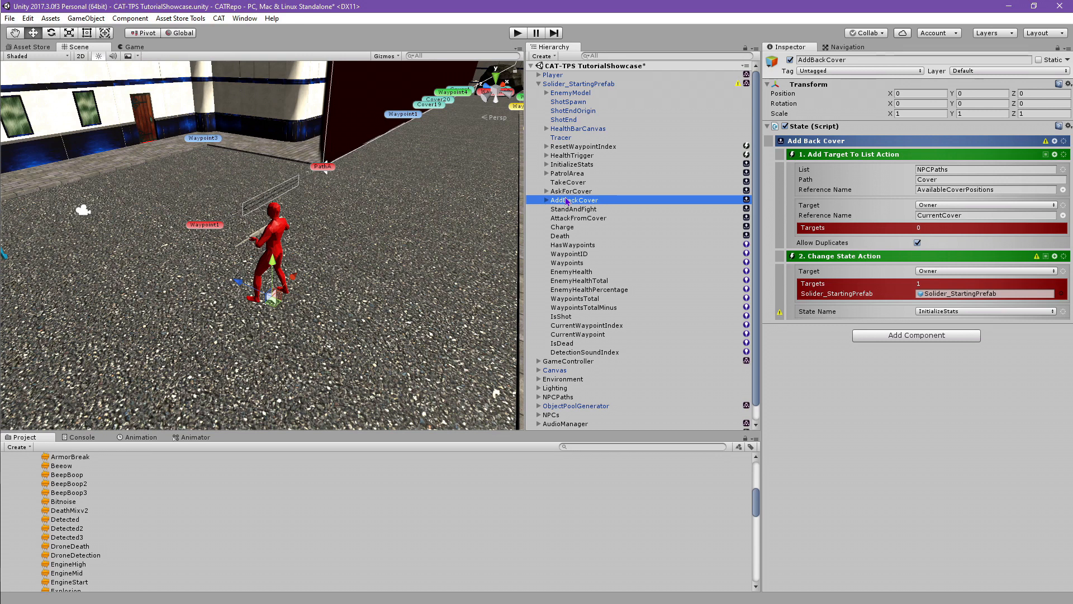
# Examine the Cover object under NPCPaths, including its value lists, child objects and the actions in its InitializeValues state
pyautogui.scroll(-1, 567, 201)
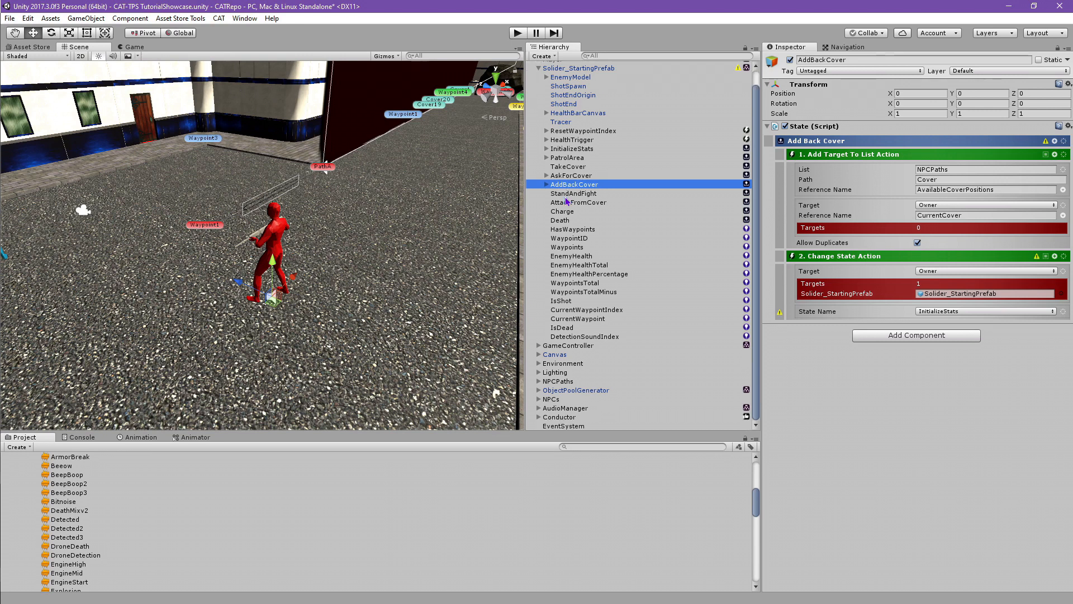
pyautogui.click(538, 381)
pyautogui.scroll(-3, 553, 389)
pyautogui.click(560, 387)
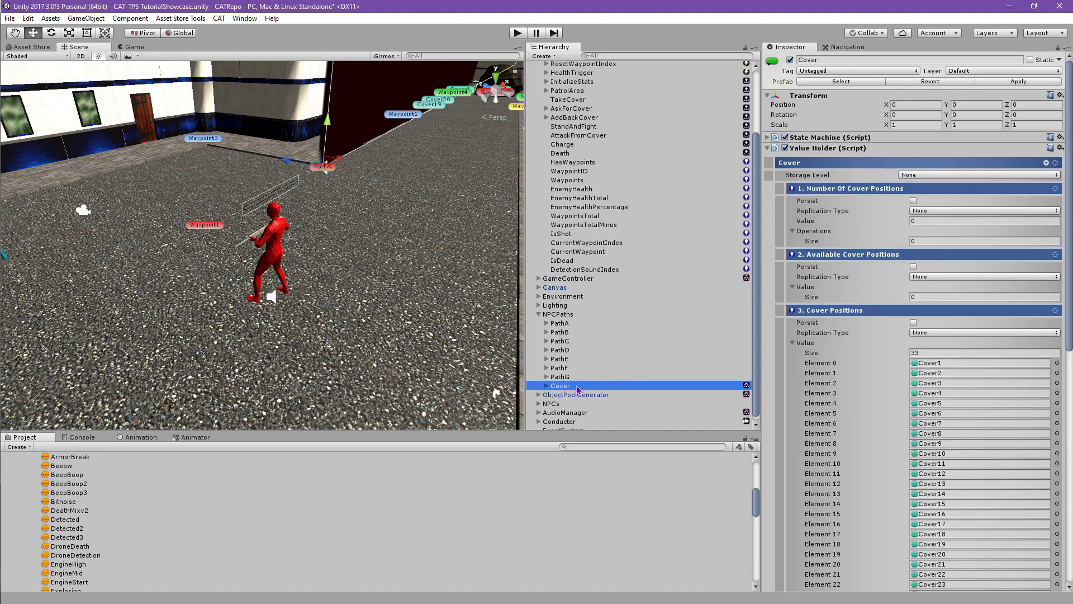
pyautogui.scroll(-3, 813, 328)
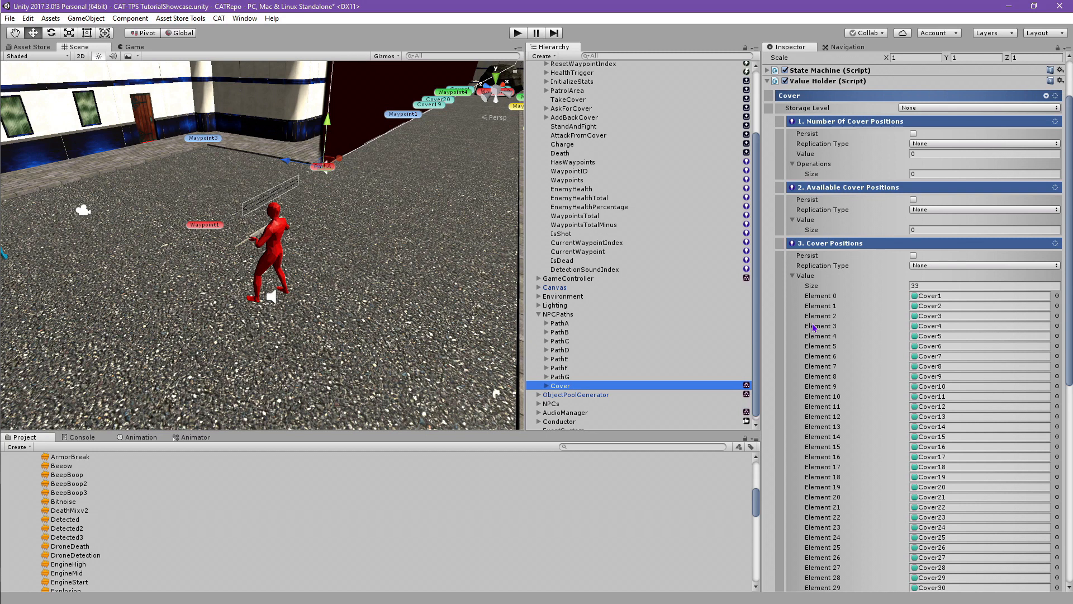
pyautogui.click(548, 386)
pyautogui.scroll(-6, 629, 385)
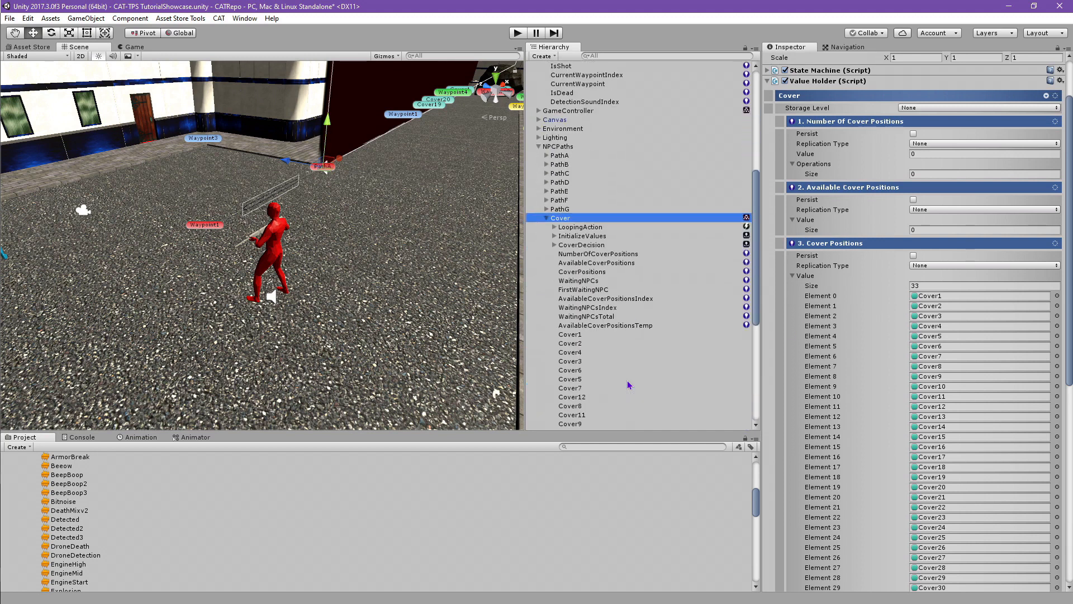
pyautogui.scroll(-2, 629, 385)
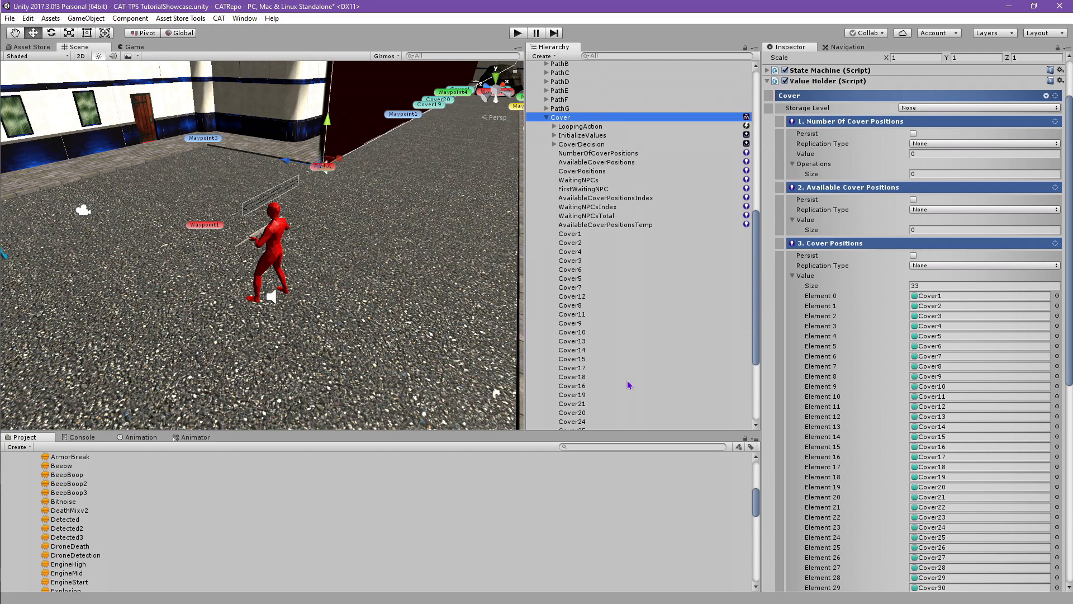
pyautogui.click(587, 137)
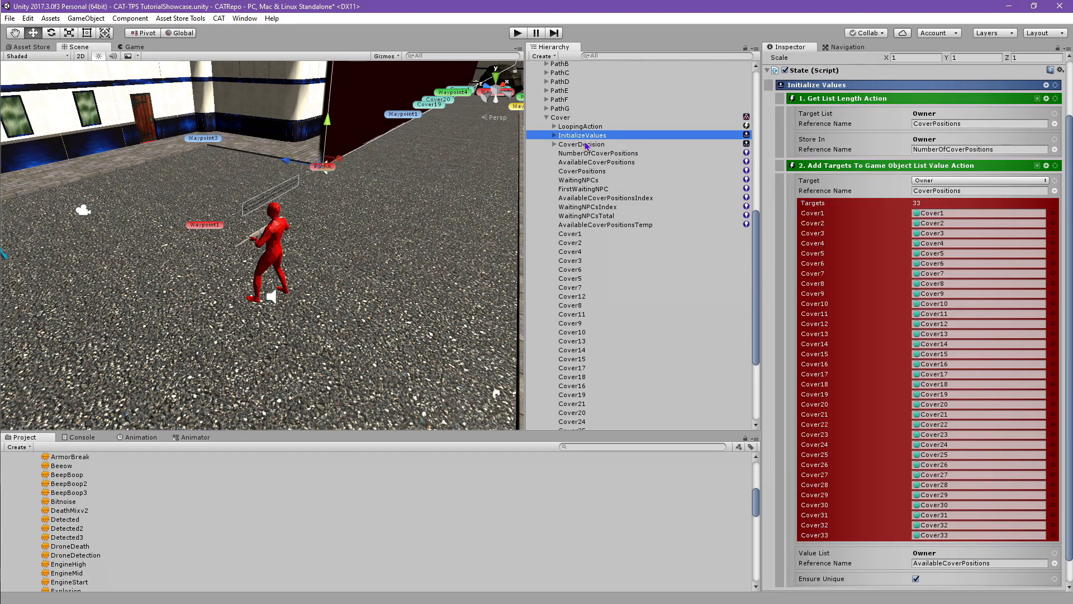
# Examine the actions in the Cover object's InitializeValues state and the full CoverDecision state, down to its final action list
pyautogui.click(586, 144)
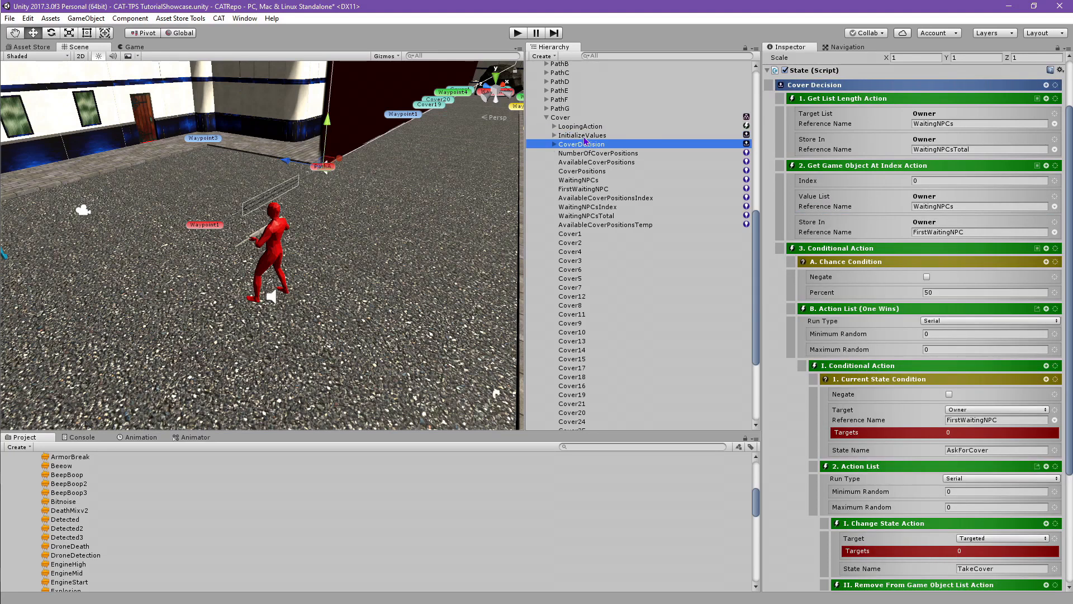
pyautogui.click(584, 136)
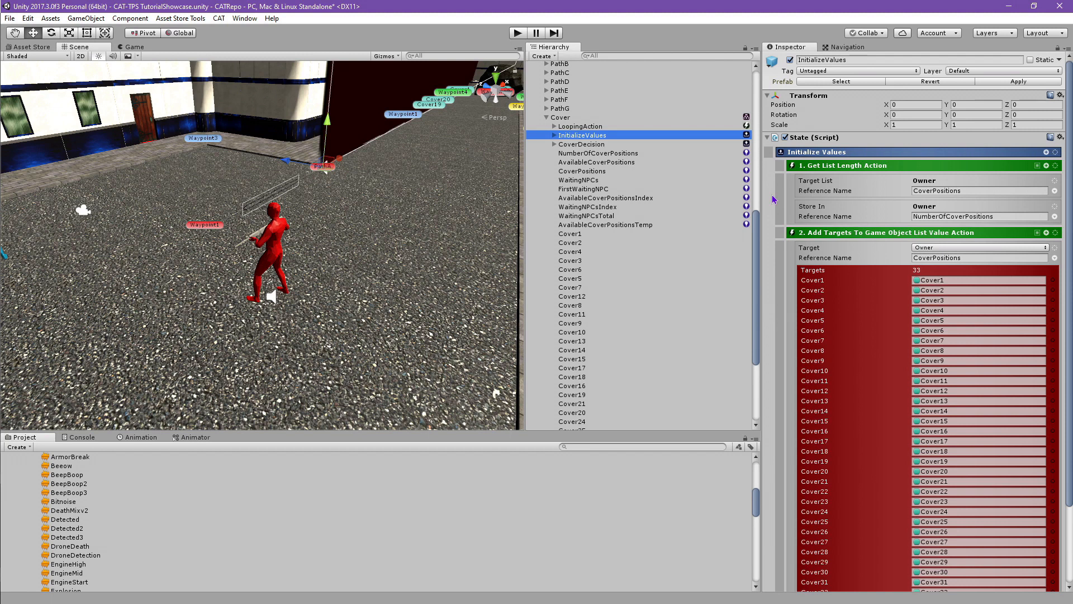
pyautogui.scroll(-3, 792, 208)
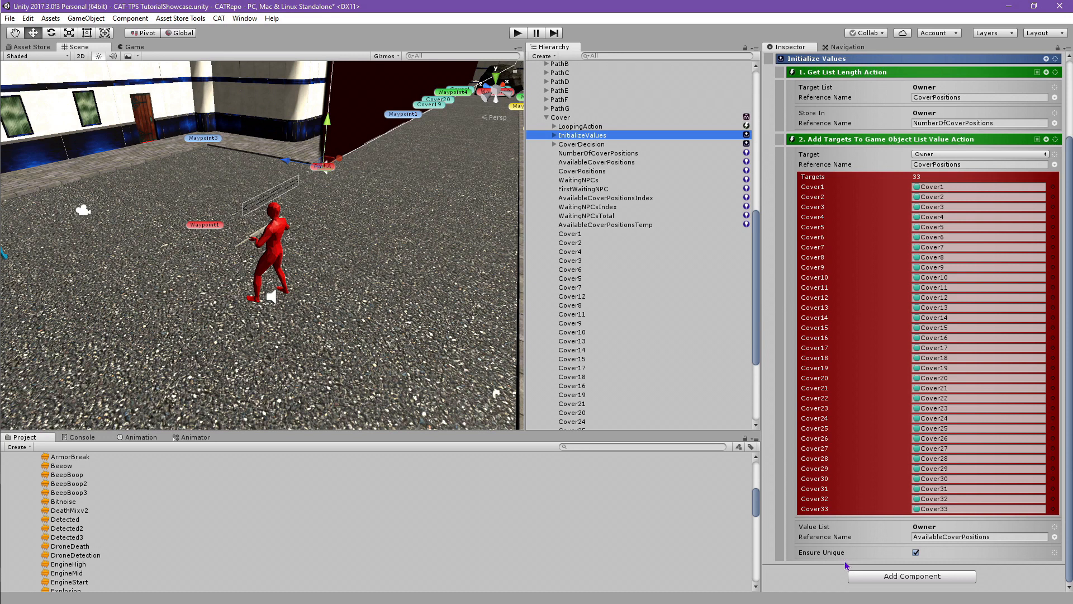
pyautogui.click(591, 145)
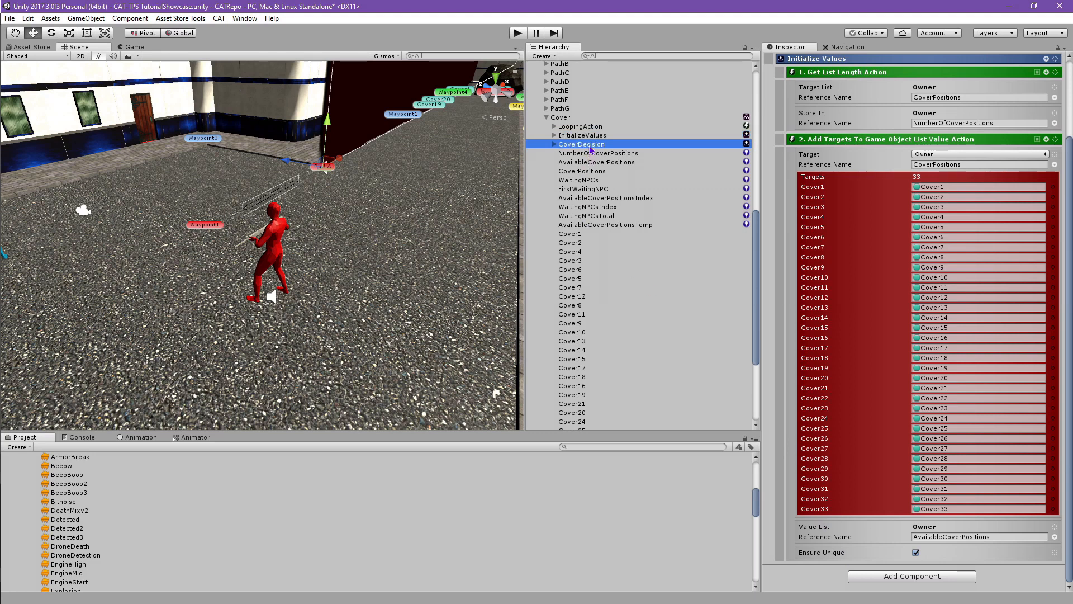
pyautogui.scroll(5, 817, 157)
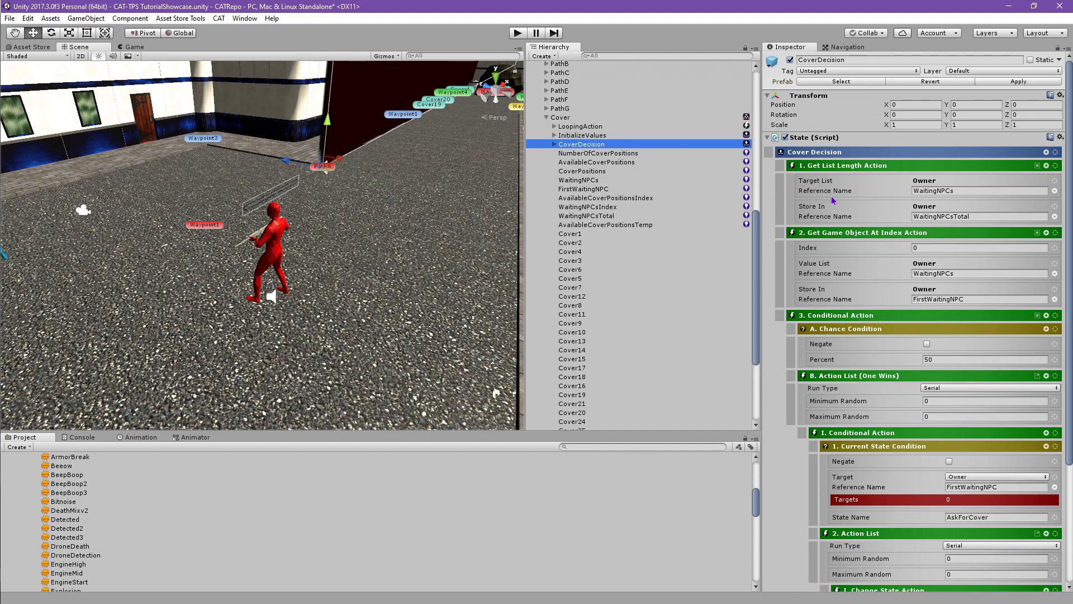
pyautogui.scroll(-6, 832, 200)
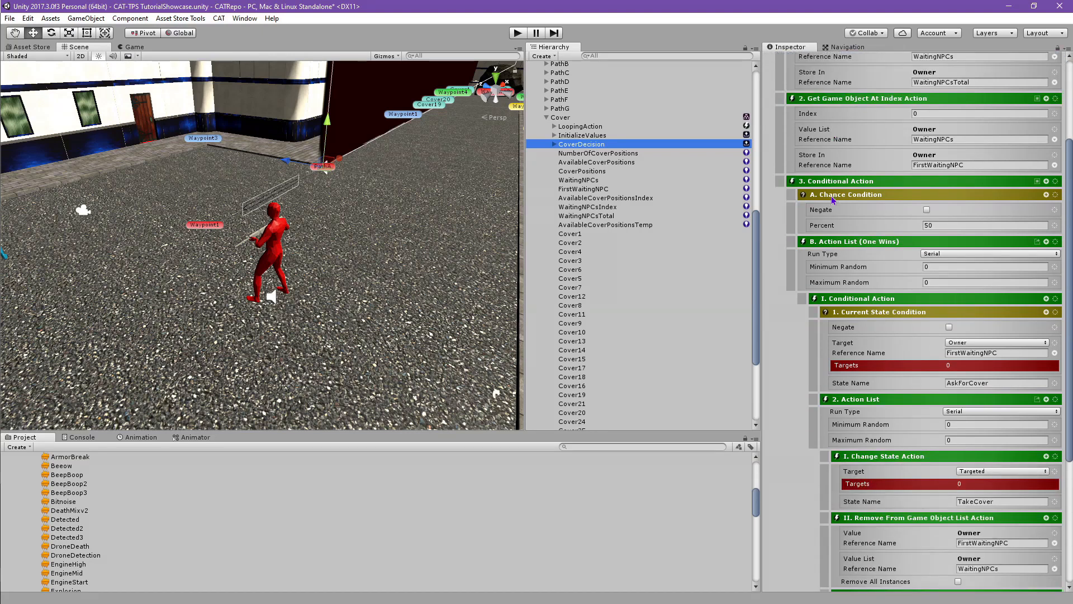
pyautogui.scroll(-1, 833, 200)
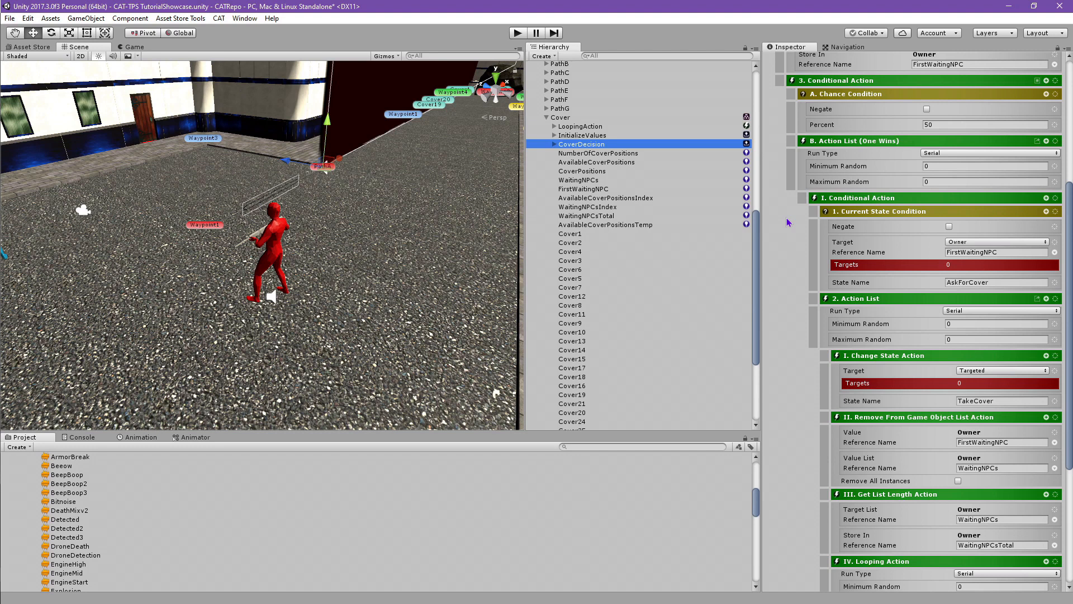
pyautogui.scroll(-5, 788, 223)
pyautogui.scroll(-5, 787, 224)
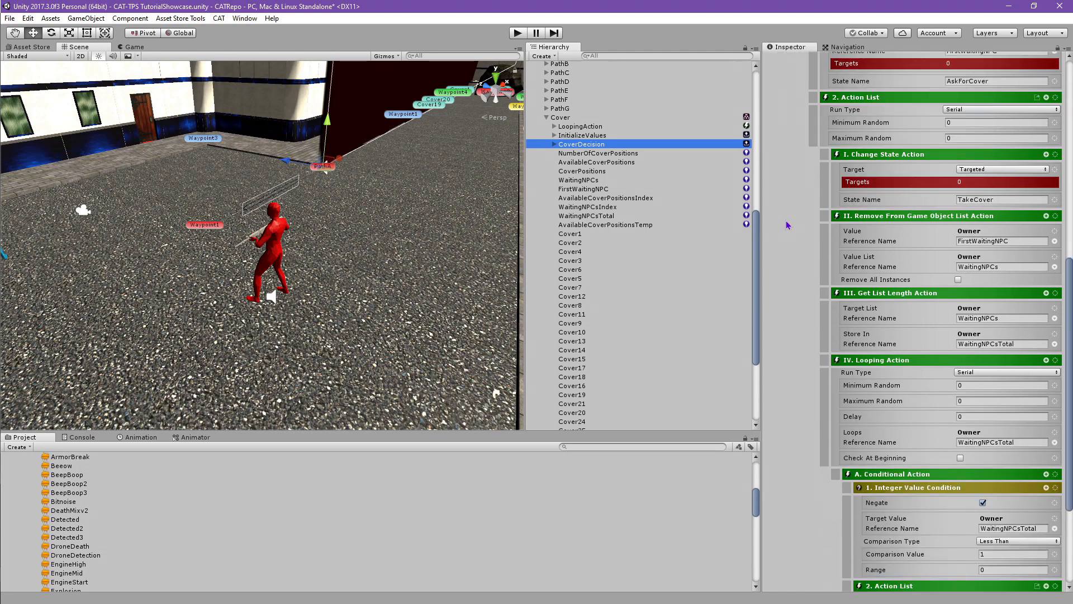
pyautogui.scroll(-7, 787, 226)
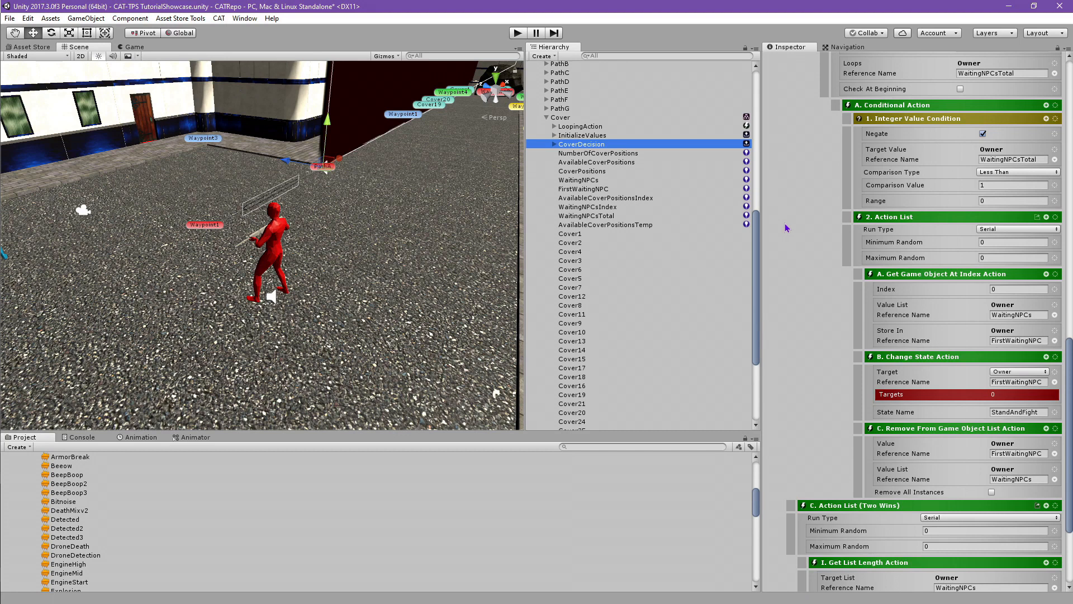
pyautogui.scroll(-3, 786, 228)
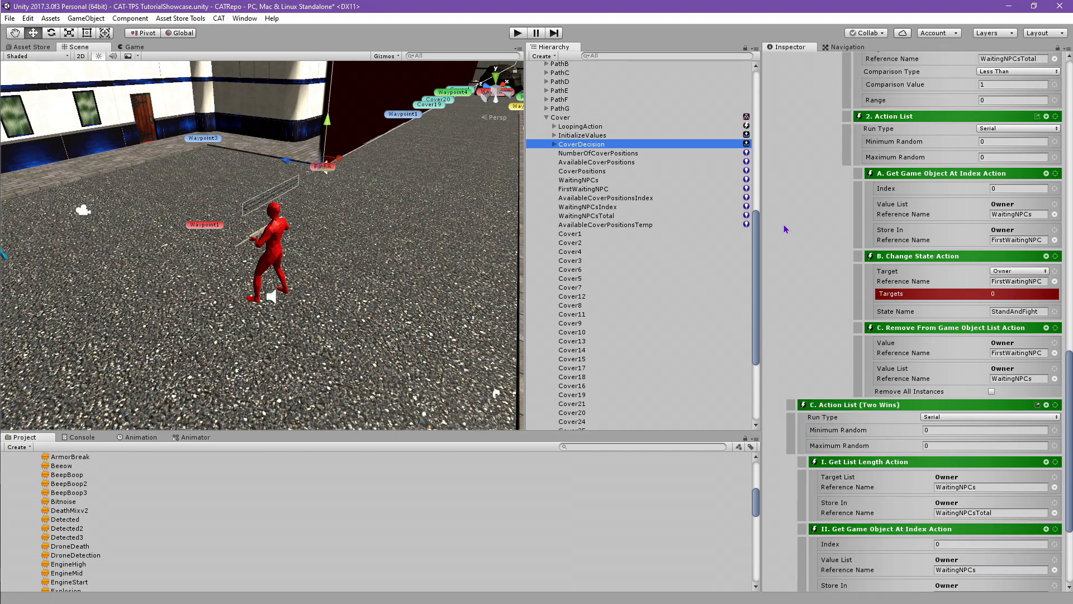
pyautogui.scroll(-8, 785, 230)
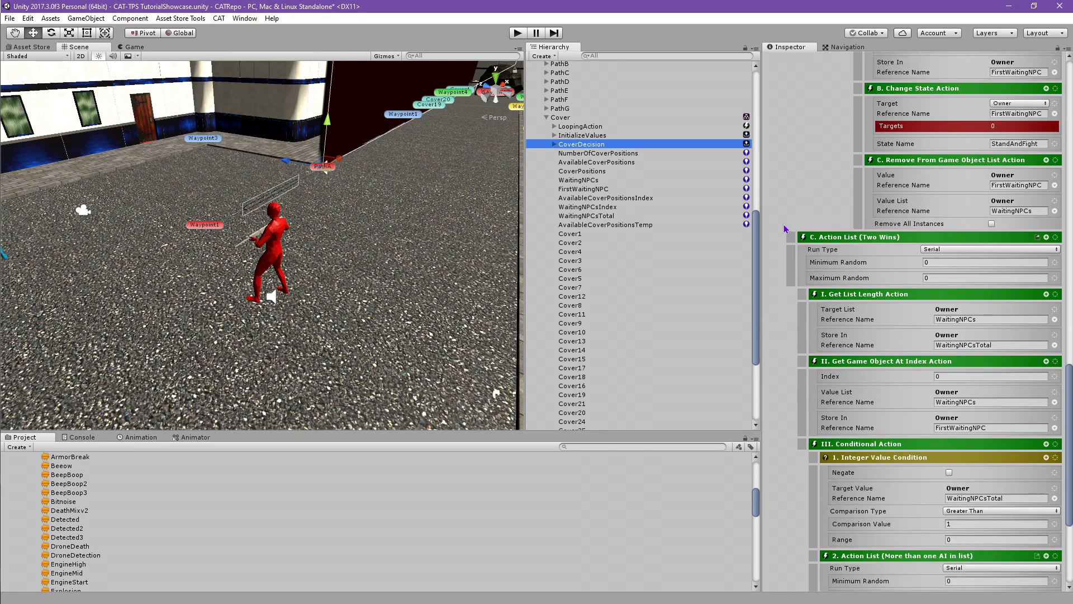
pyautogui.scroll(-11, 785, 229)
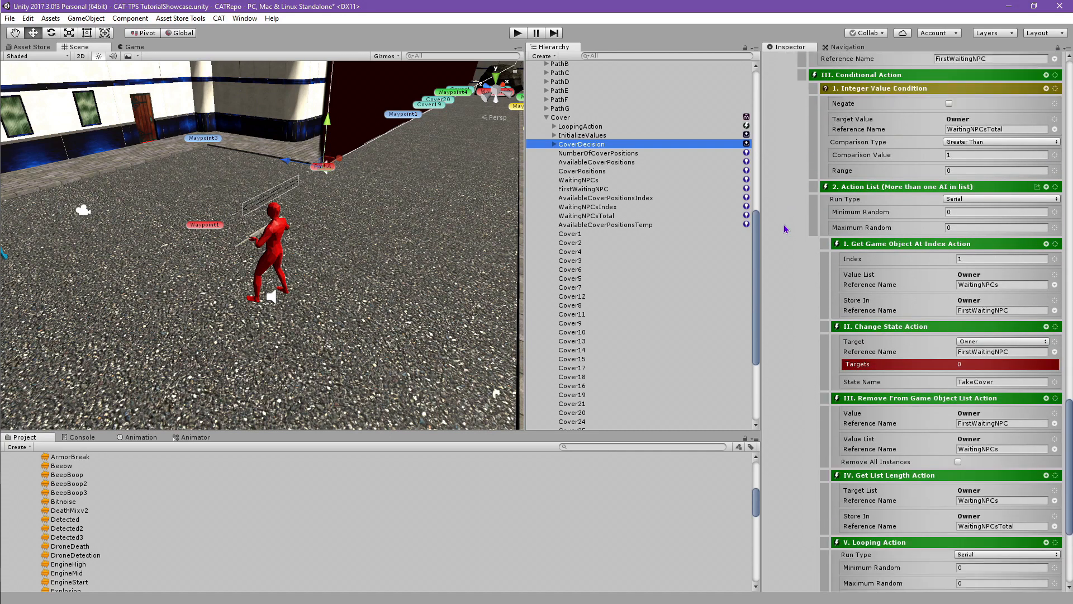
pyautogui.scroll(-11, 783, 229)
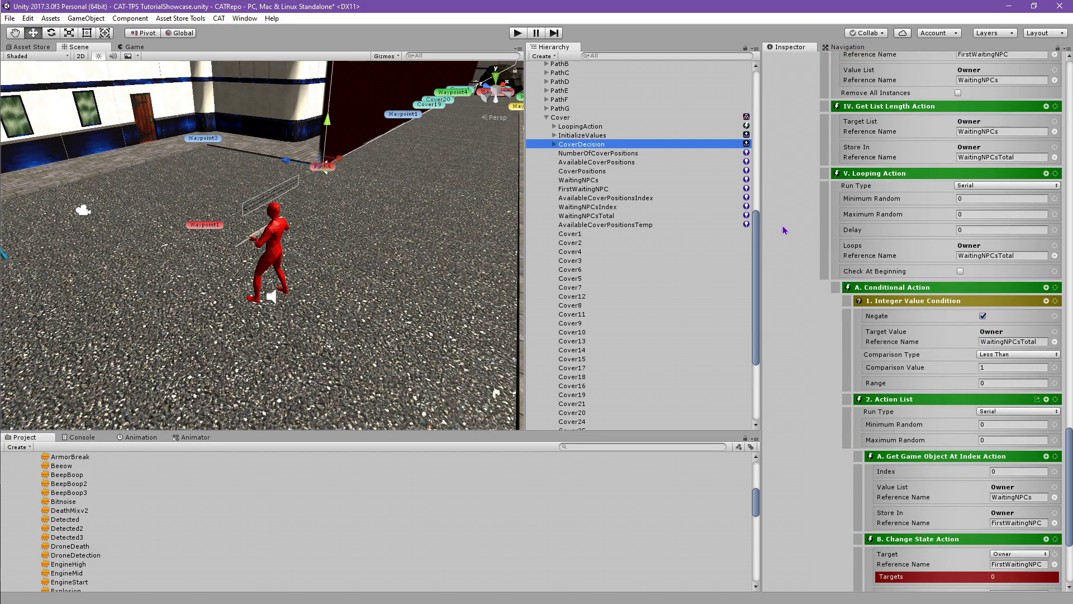
pyautogui.scroll(-7, 783, 229)
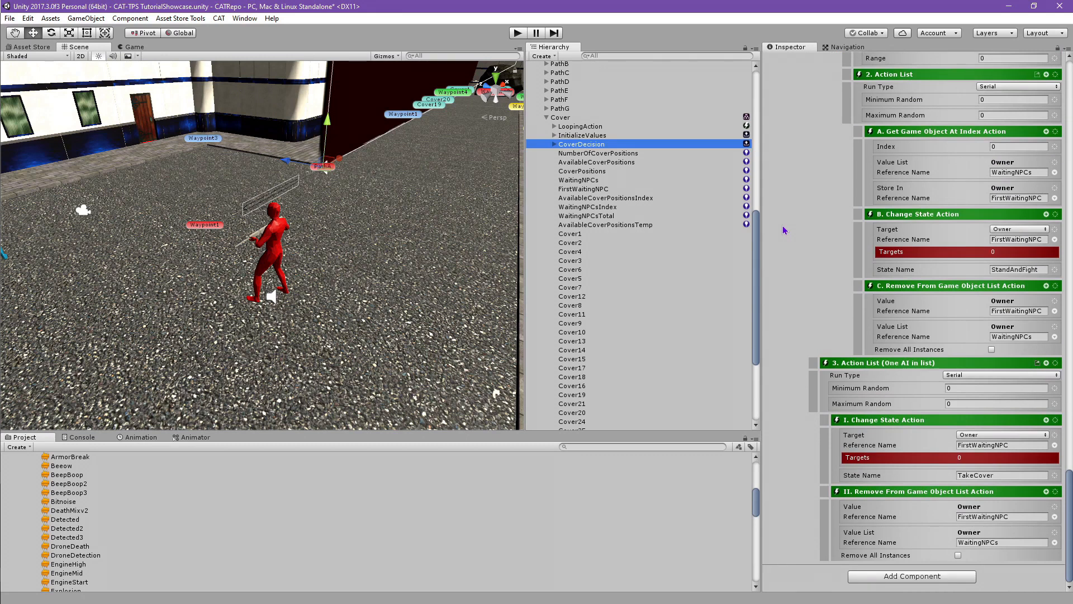
# Add an Integer value as a child of the Solider_StartingPrefab's Value Holder
pyautogui.click(570, 183)
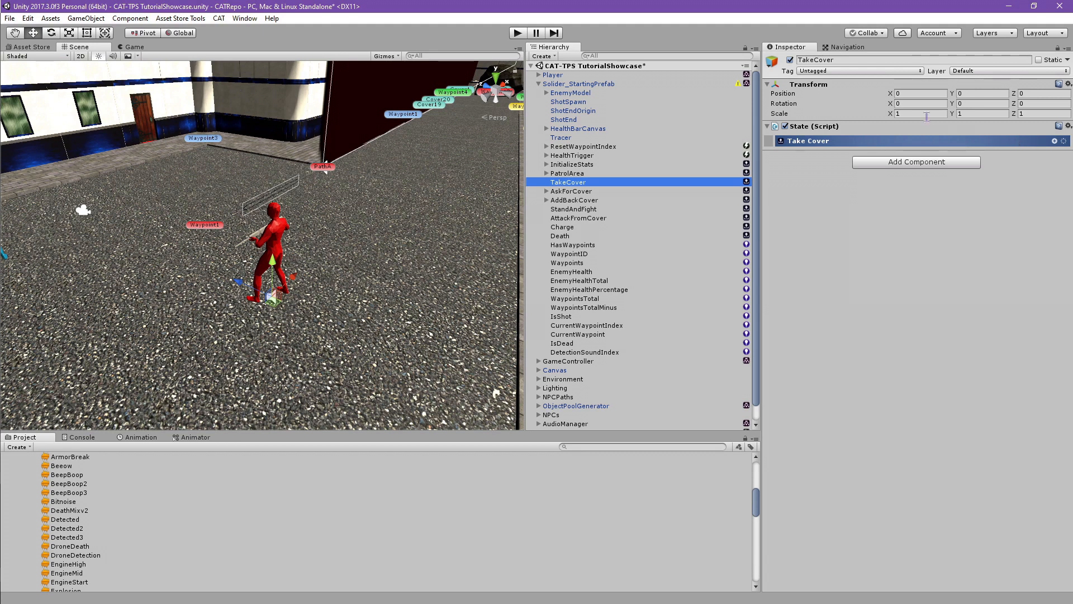
pyautogui.click(633, 86)
pyautogui.scroll(-4, 907, 410)
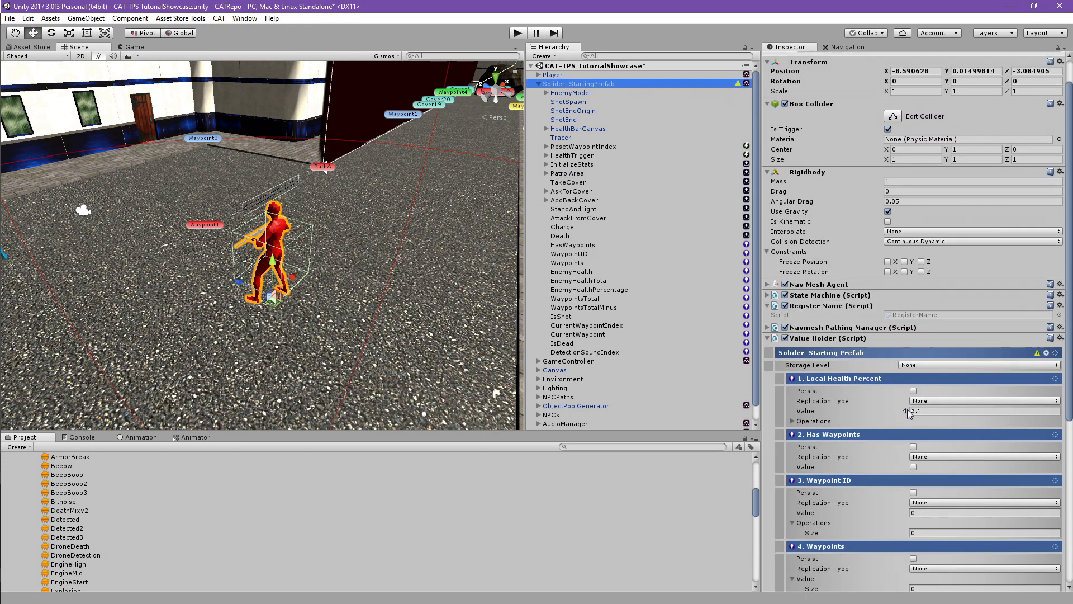
pyautogui.click(1047, 286)
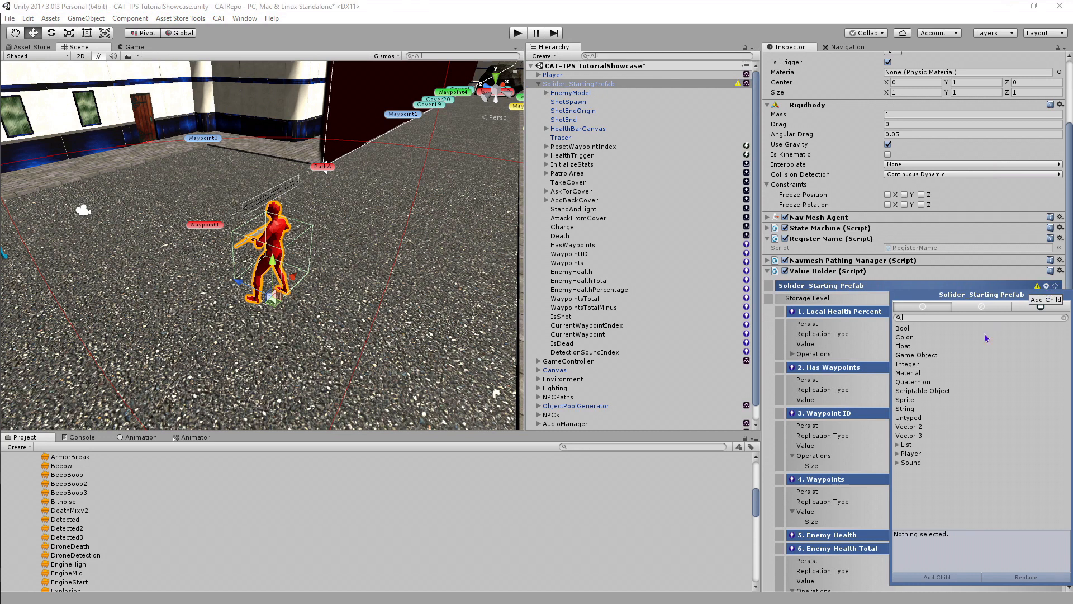
pyautogui.click(910, 365)
pyautogui.click(941, 576)
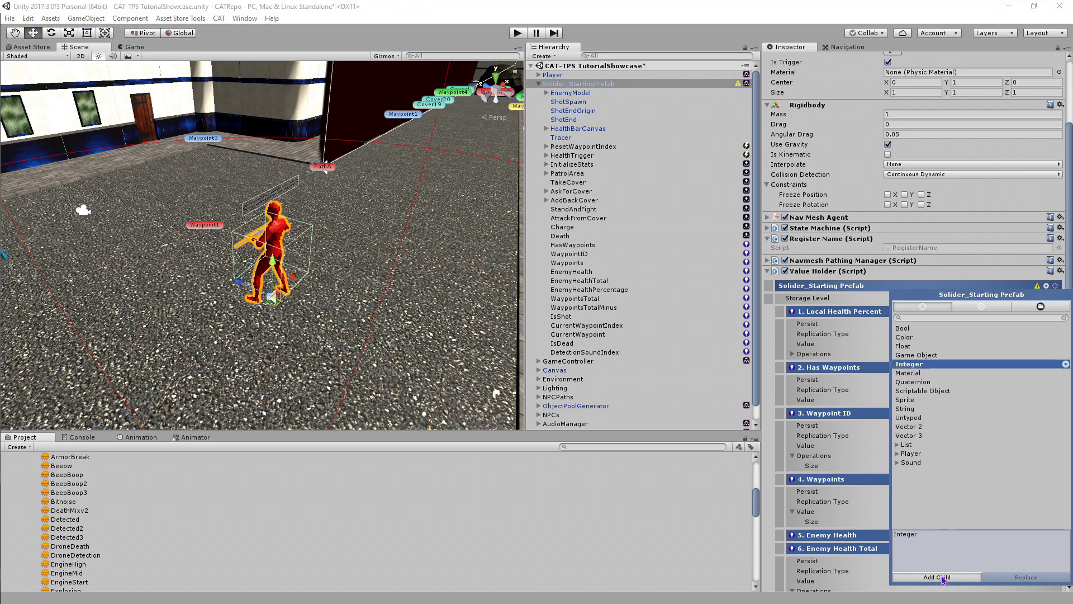
# Reset the transform of the new IntegerValueComponent object under Solider_StartingPrefab
pyautogui.click(612, 361)
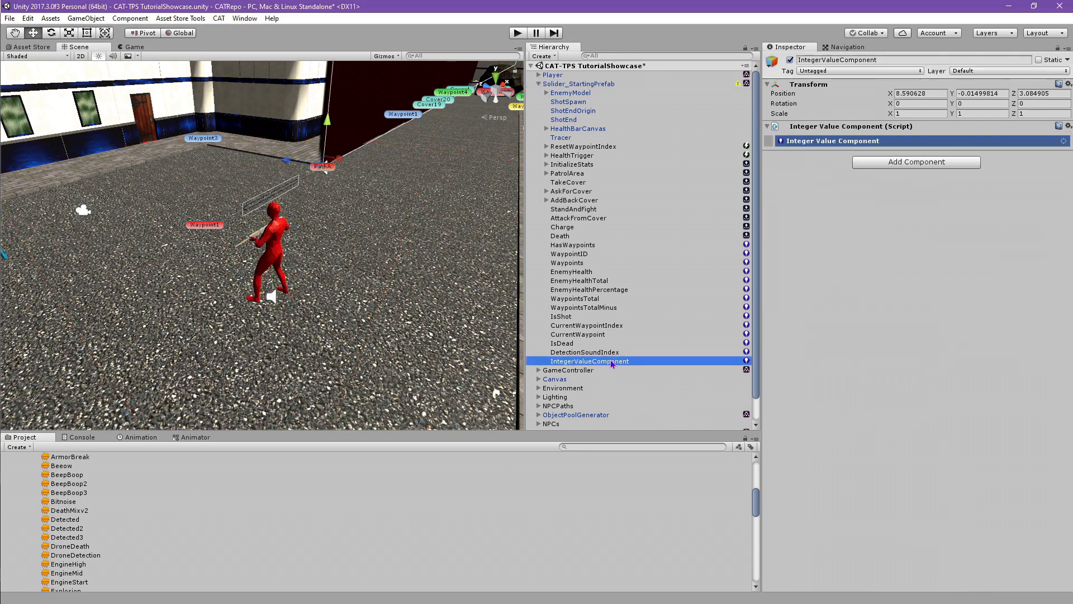
pyautogui.click(1066, 83)
pyautogui.click(972, 95)
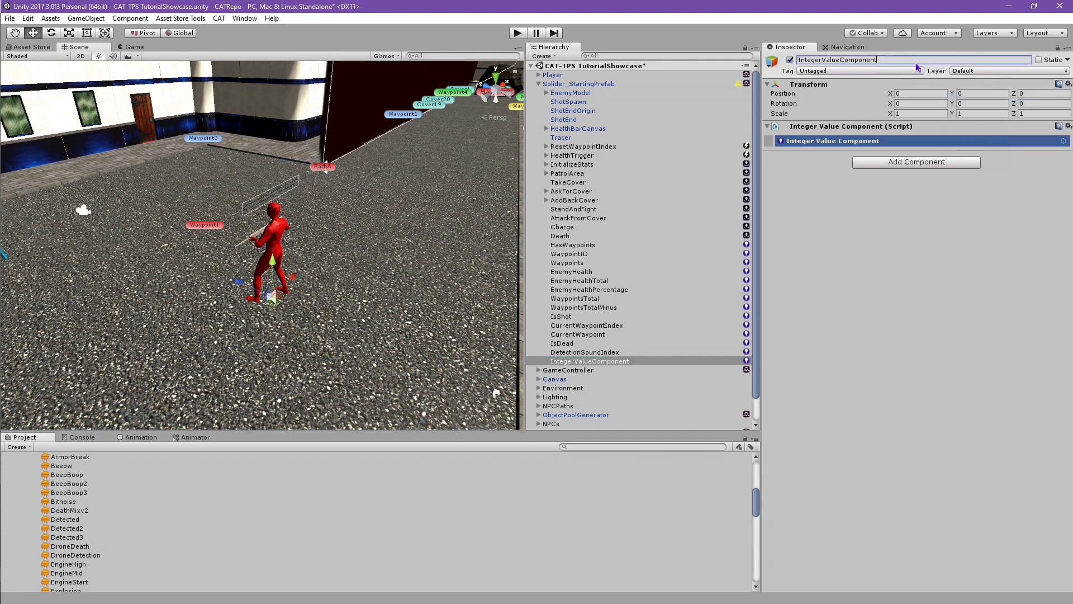
# Rename the new integer value object AvailableCoverTotal and copy that name
pyautogui.click(915, 61)
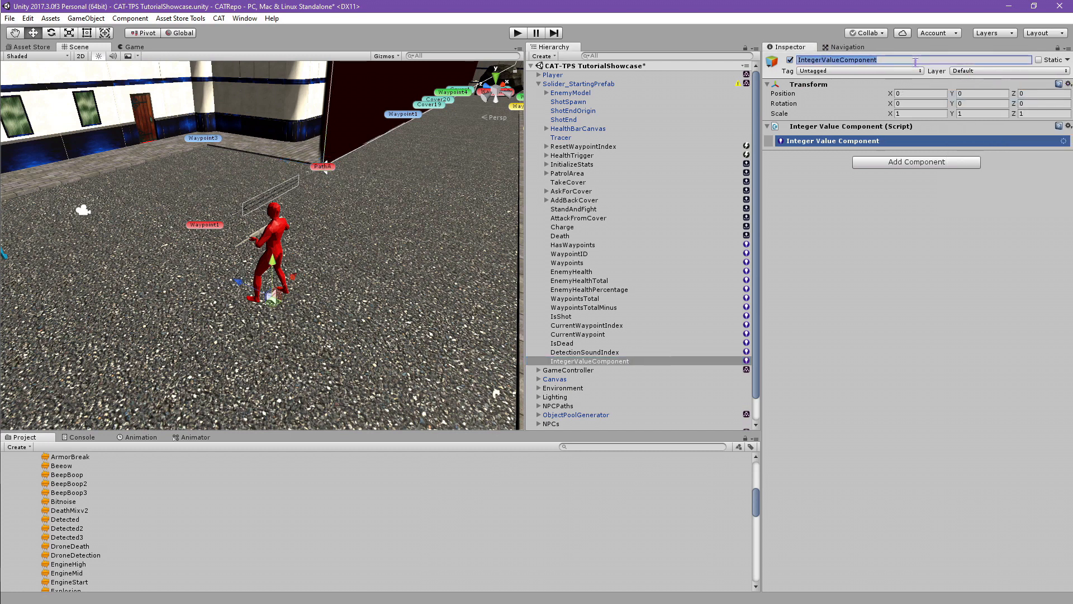
pyautogui.write('AvailableCoverTotal')
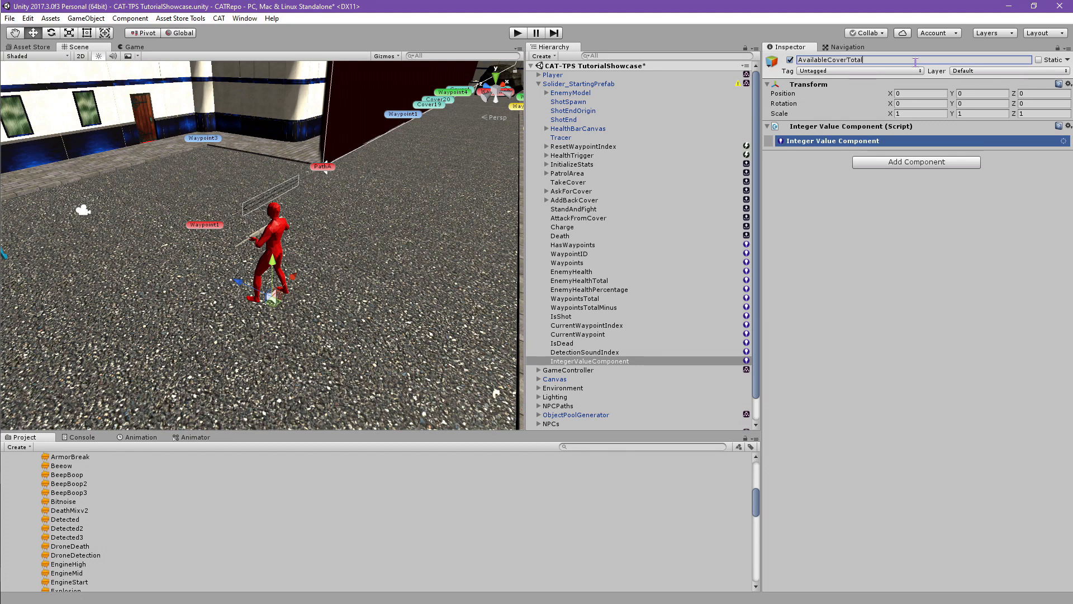
pyautogui.press('Return')
pyautogui.hotkey('ctrl', 'c')
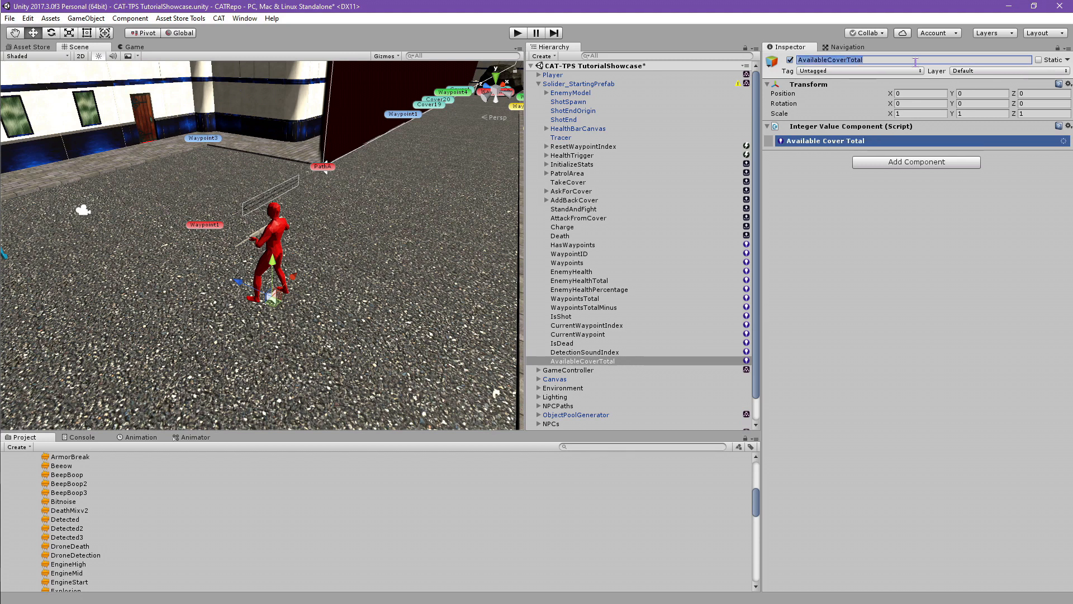
pyautogui.click(827, 180)
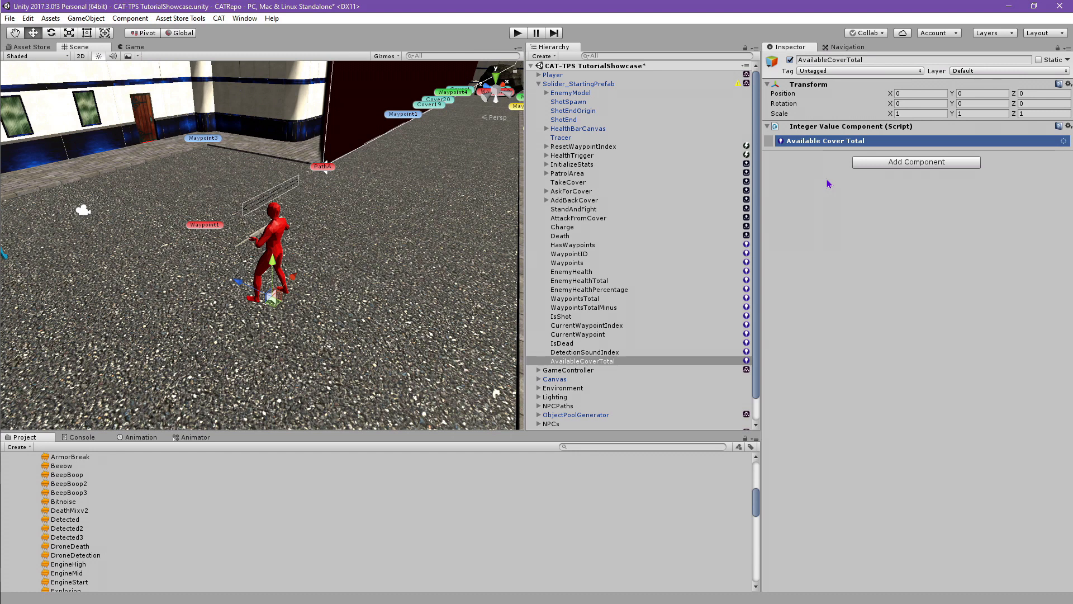
# Add an Integer Value condition inside a Conditional Action to the soldier's TakeCover state
pyautogui.click(592, 186)
pyautogui.click(1055, 141)
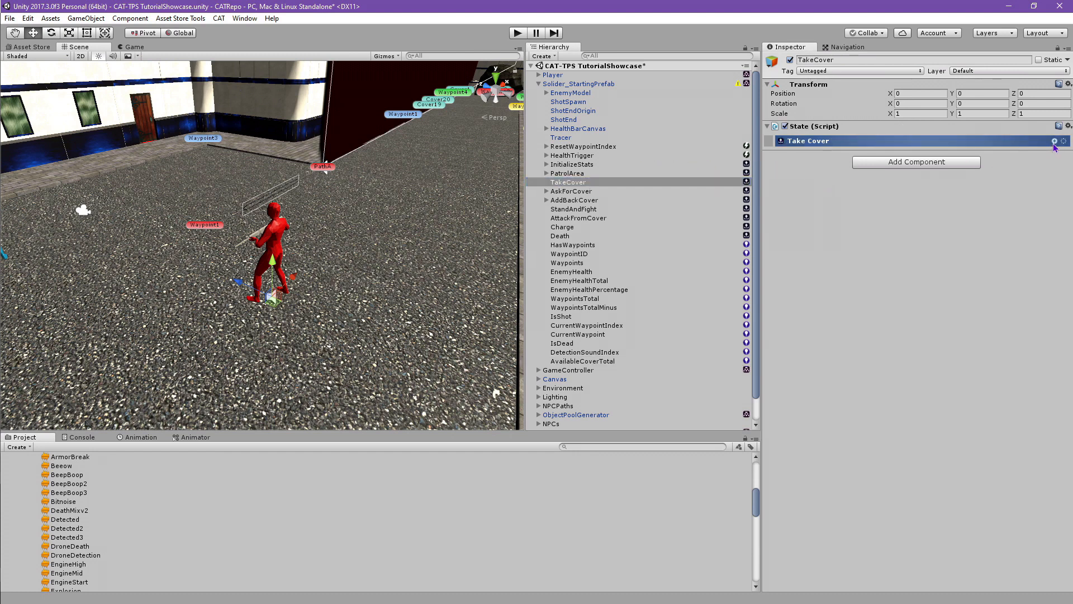
pyautogui.write('Integer')
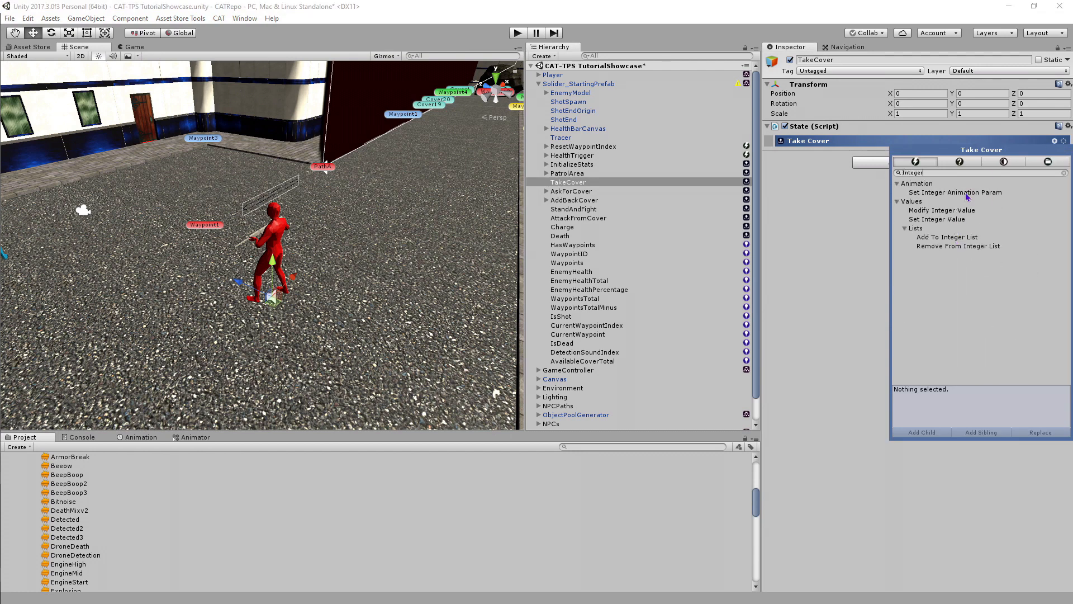
pyautogui.click(968, 164)
pyautogui.click(966, 211)
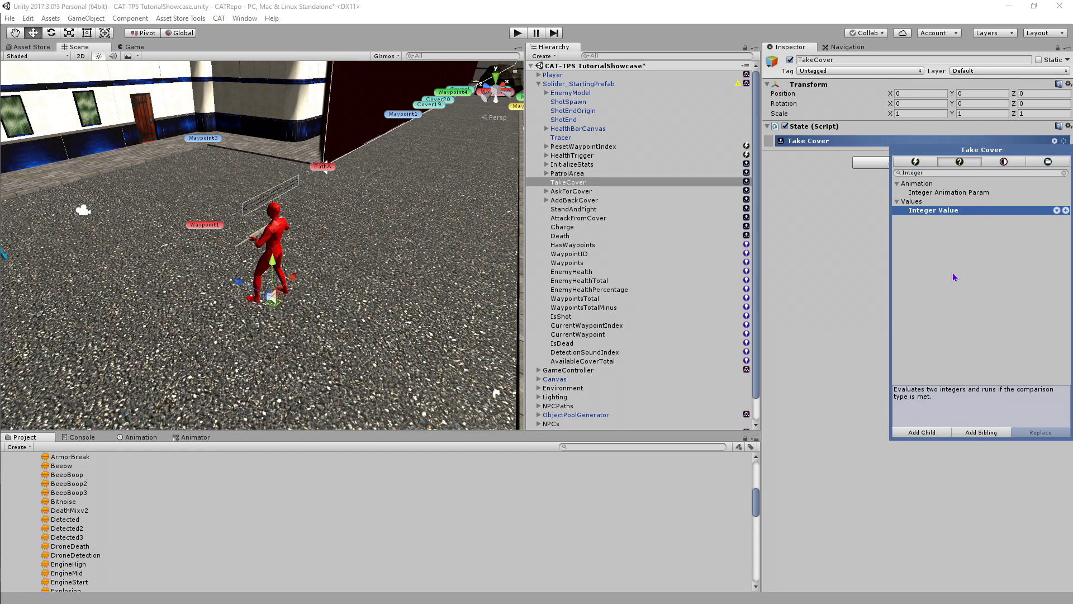
pyautogui.click(924, 432)
pyautogui.click(879, 396)
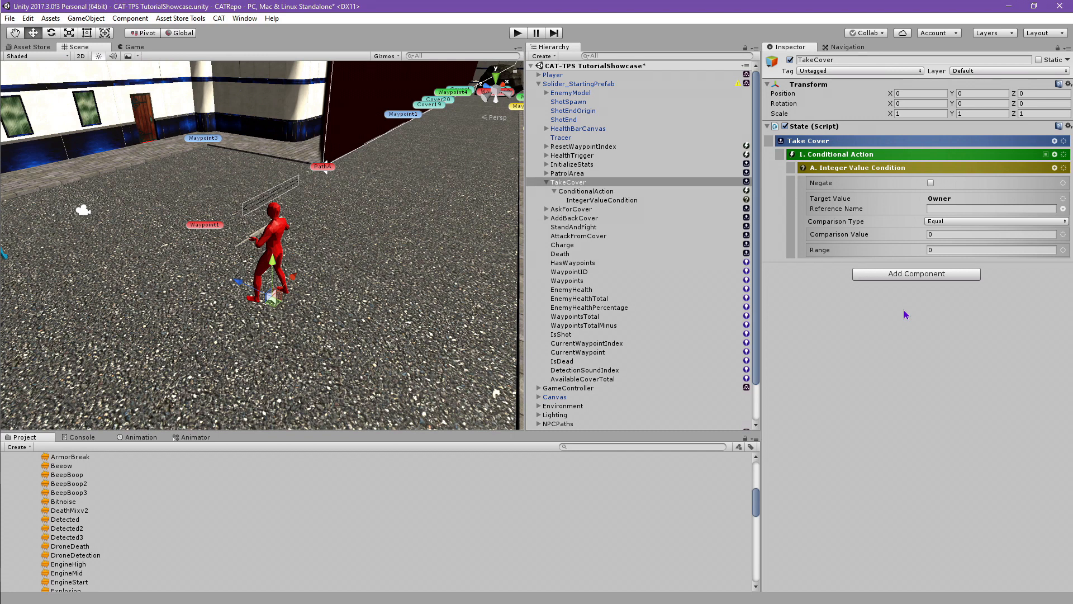
# Set the Integer Value condition's reference name to AvailableCoverTotal, its comparison type to Less Than and its comparison value to 1
pyautogui.click(988, 209)
pyautogui.hotkey('ctrl', 'v')
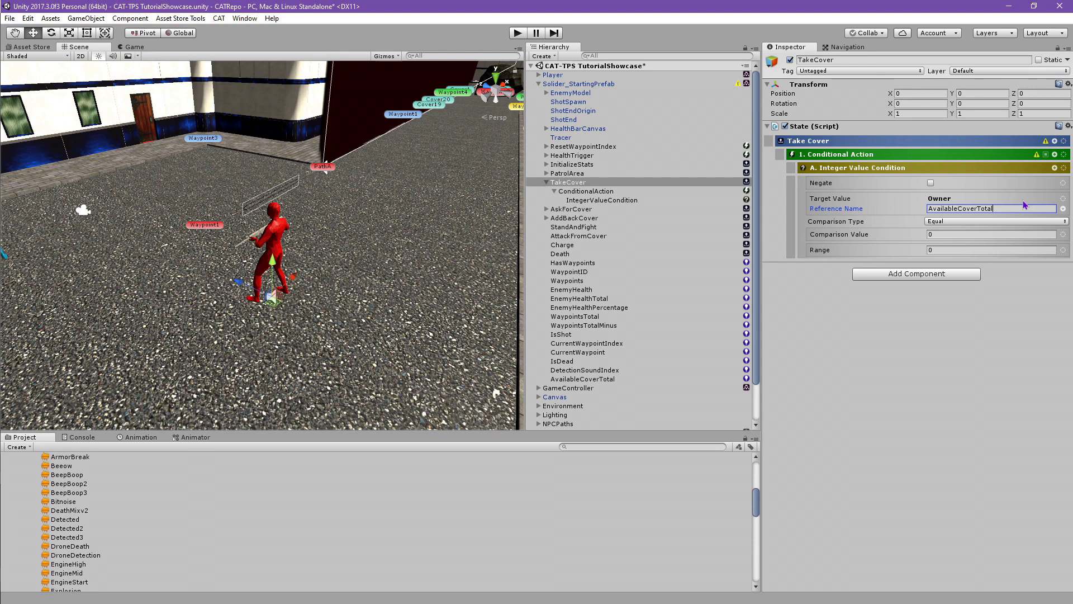
pyautogui.click(1014, 221)
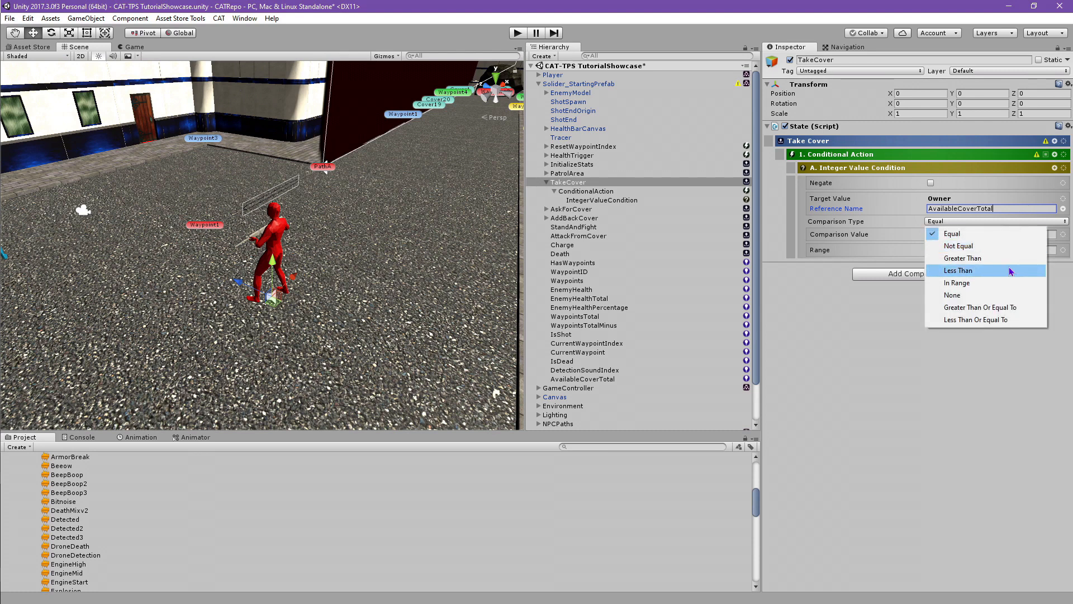
pyautogui.click(1012, 271)
pyautogui.click(1012, 234)
pyautogui.write('1')
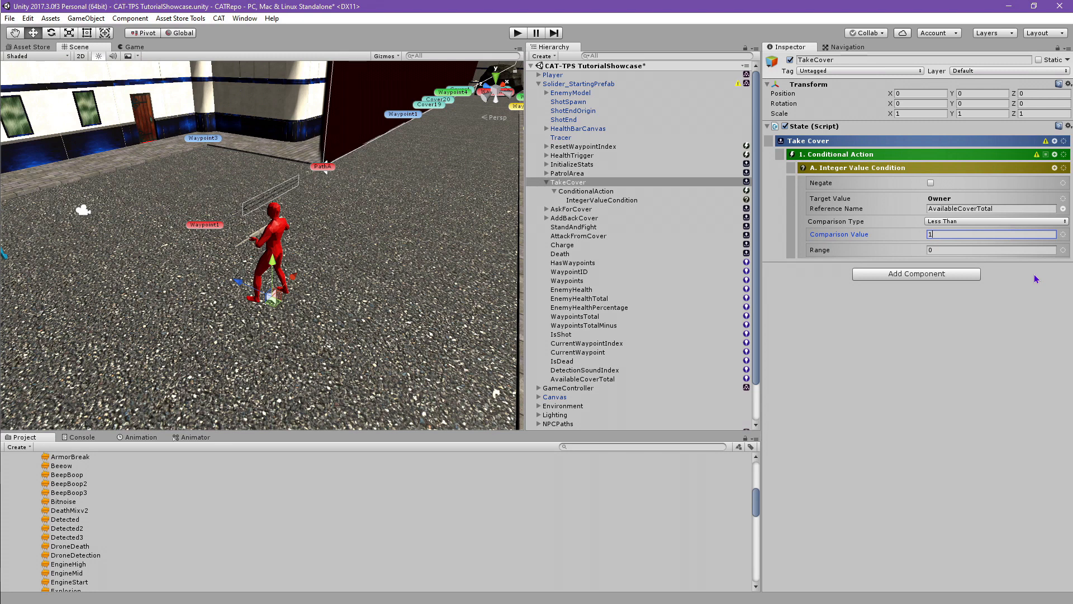
# Add two Action List actions as children of TakeCover's Conditional Action
pyautogui.click(1055, 155)
pyautogui.write('Action List')
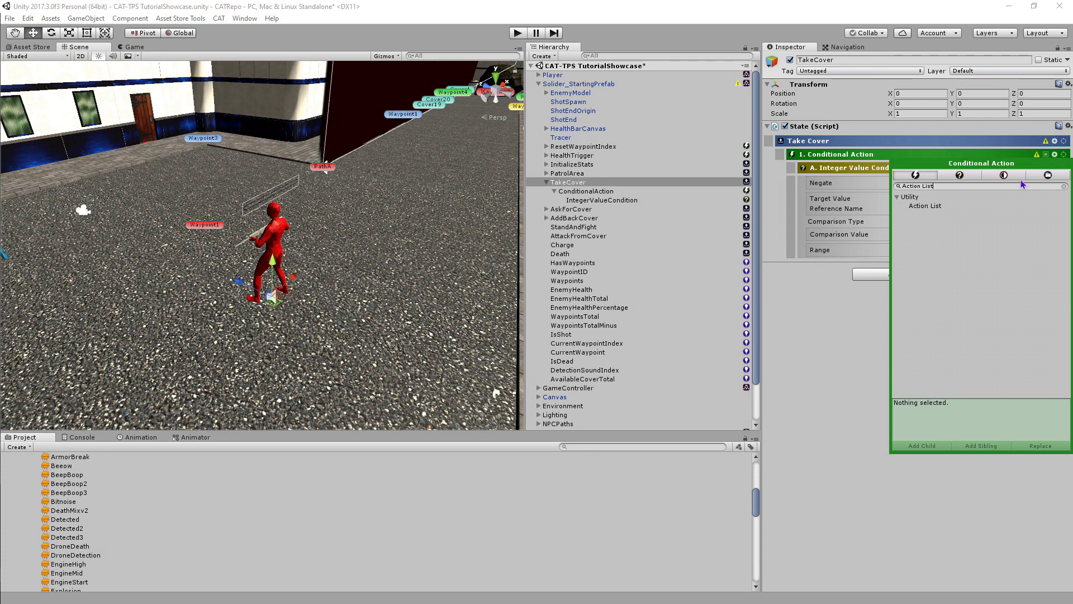
pyautogui.click(978, 205)
pyautogui.click(943, 446)
pyautogui.click(943, 446)
pyautogui.click(856, 365)
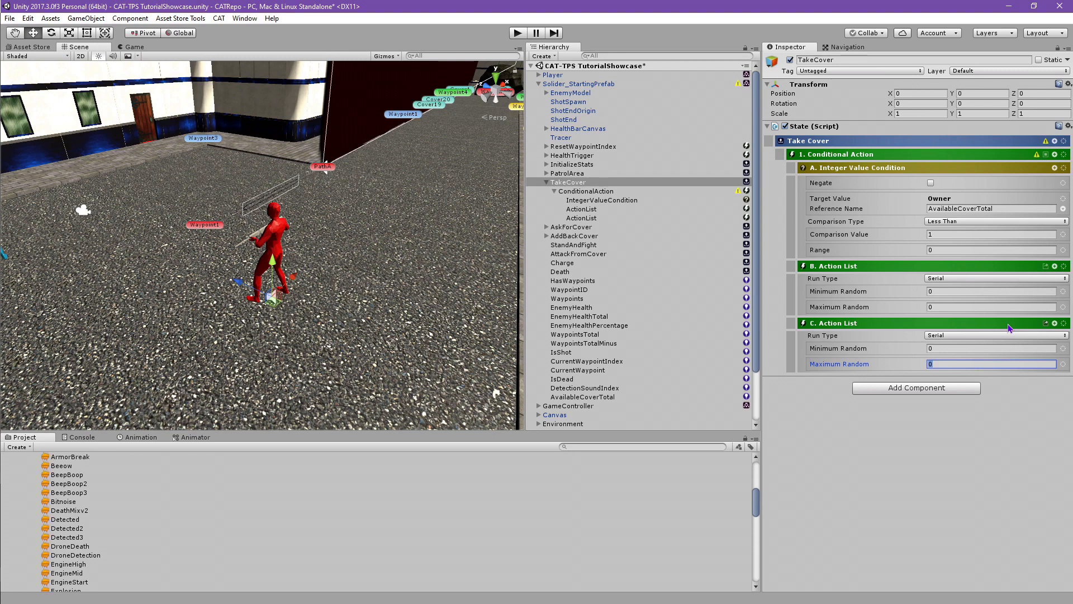
# Add a Change State action as a child of TakeCover's first Action List and set its state name to StandAndFight
pyautogui.click(1056, 267)
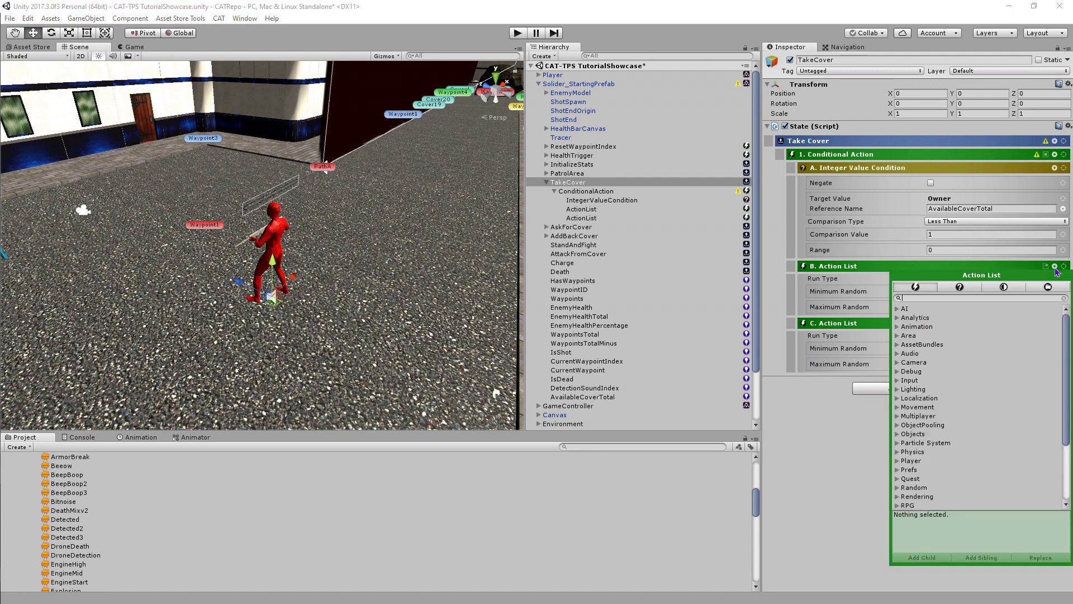
pyautogui.write('ChangeState')
pyautogui.press('BackSpace')
pyautogui.press('BackSpace')
pyautogui.press('BackSpace')
pyautogui.press('BackSpace')
pyautogui.press('BackSpace')
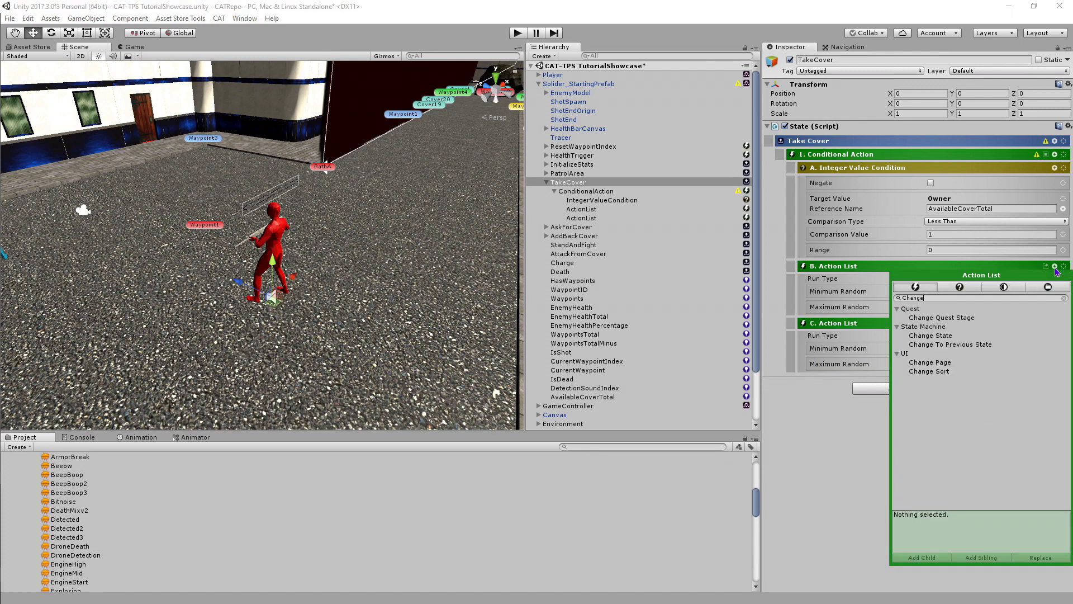
pyautogui.click(978, 340)
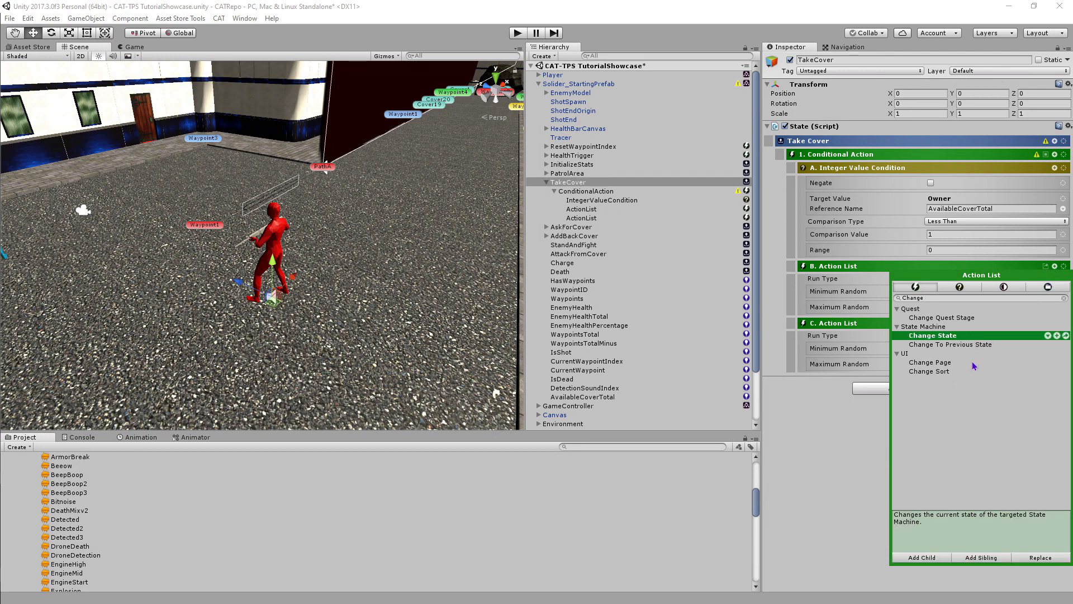
pyautogui.click(922, 557)
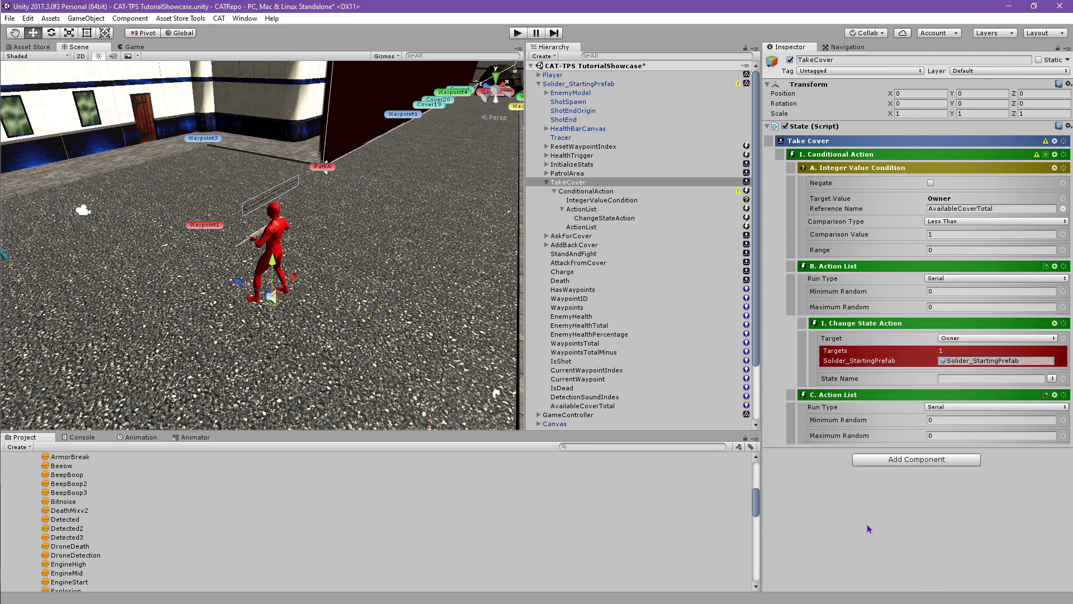
pyautogui.click(1052, 378)
pyautogui.click(1023, 465)
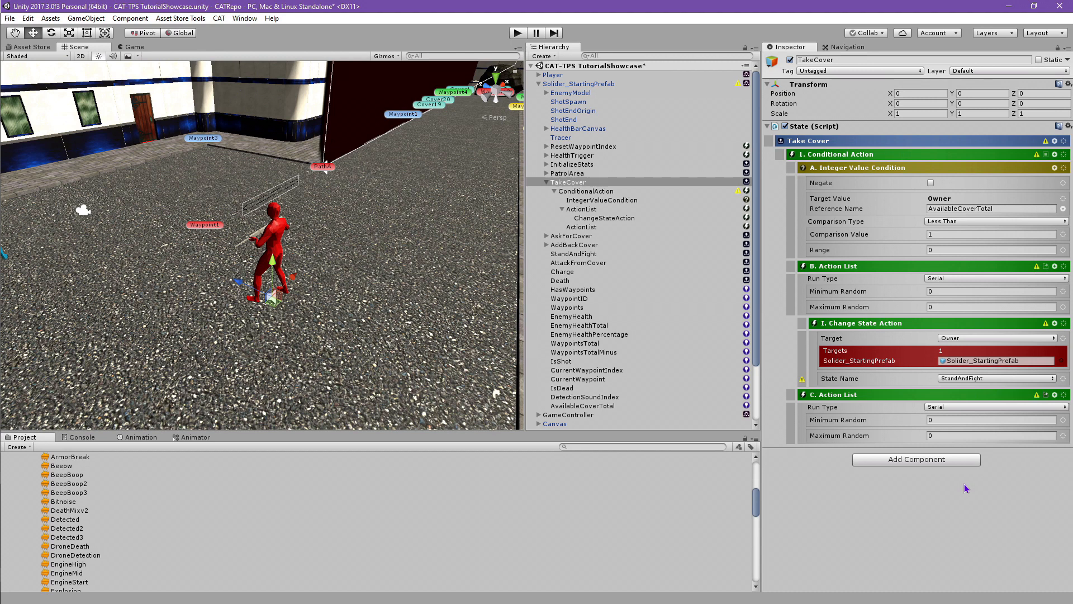
# Add Modify Bool Value and Get Game Object By Distance In List actions as children of TakeCover's second Action List
pyautogui.click(1055, 395)
pyautogui.write('Modify')
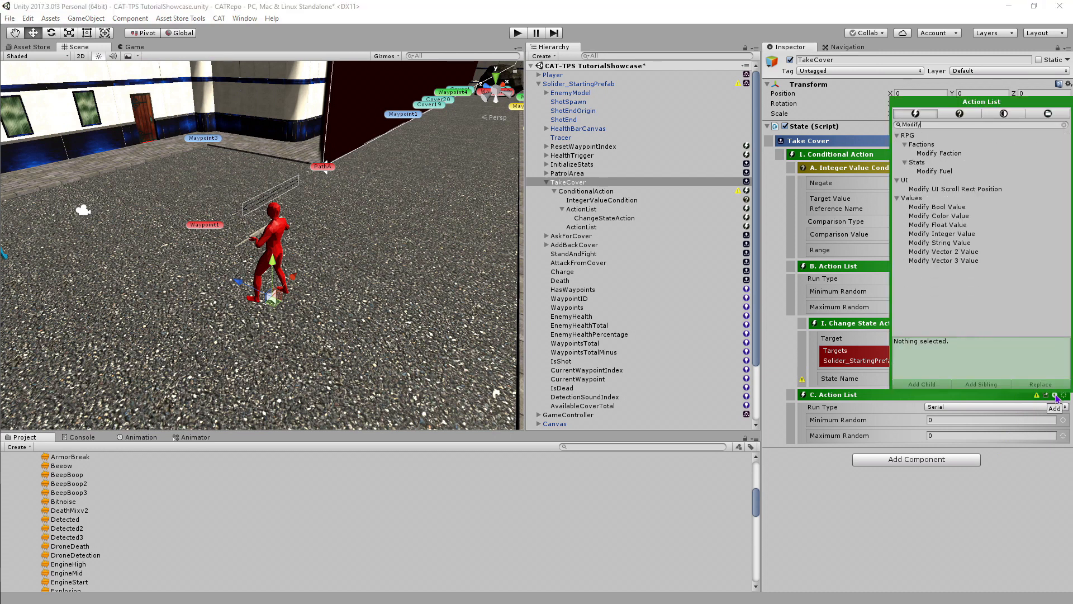
pyautogui.click(967, 206)
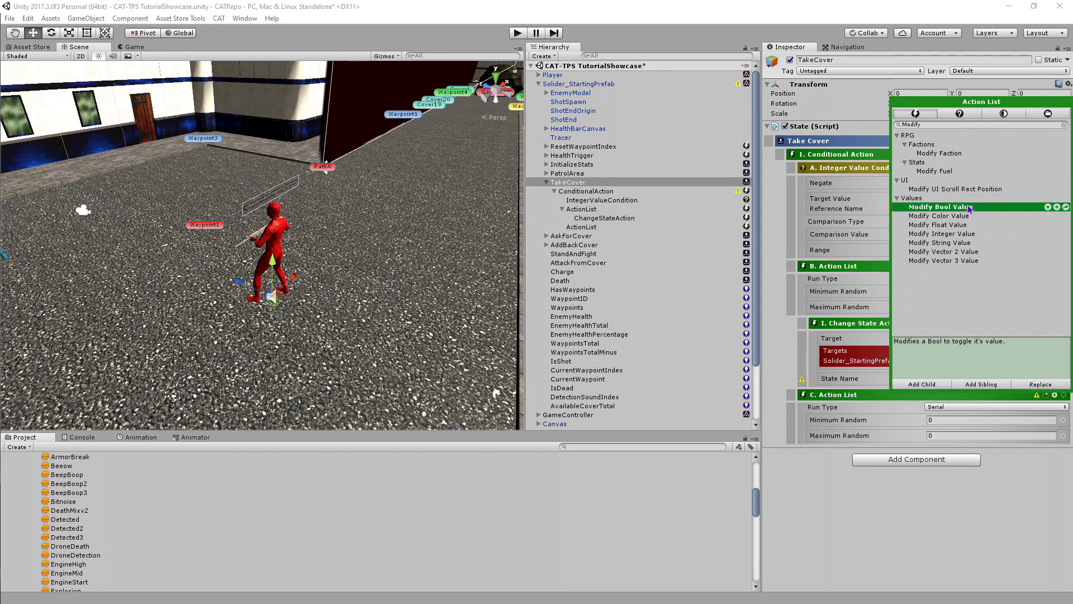
pyautogui.click(944, 385)
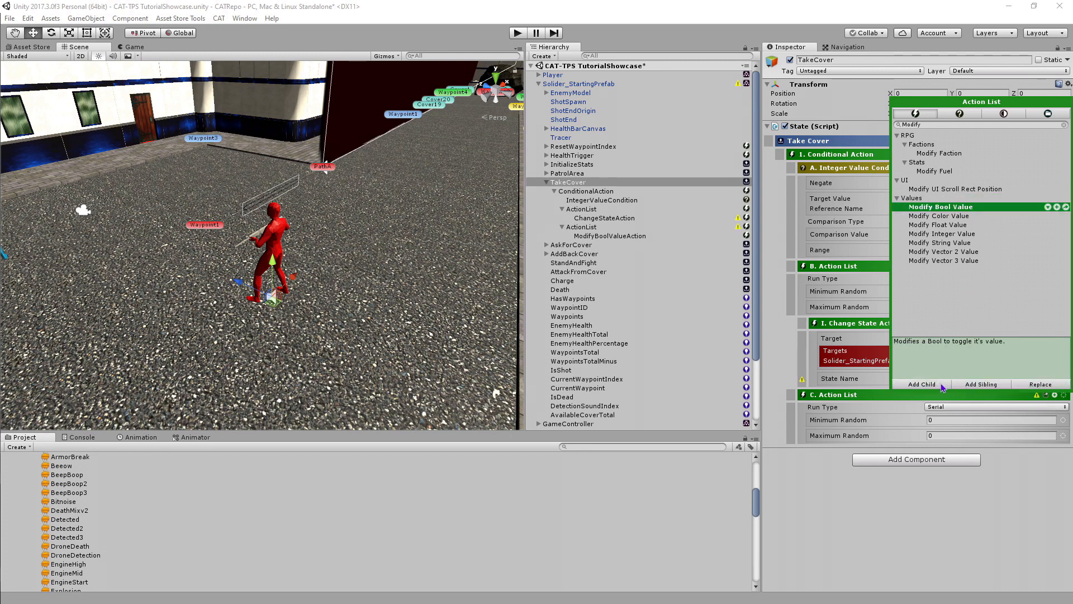
pyautogui.click(943, 126)
pyautogui.press('BackSpace')
pyautogui.write('Get Ga')
pyautogui.click(968, 162)
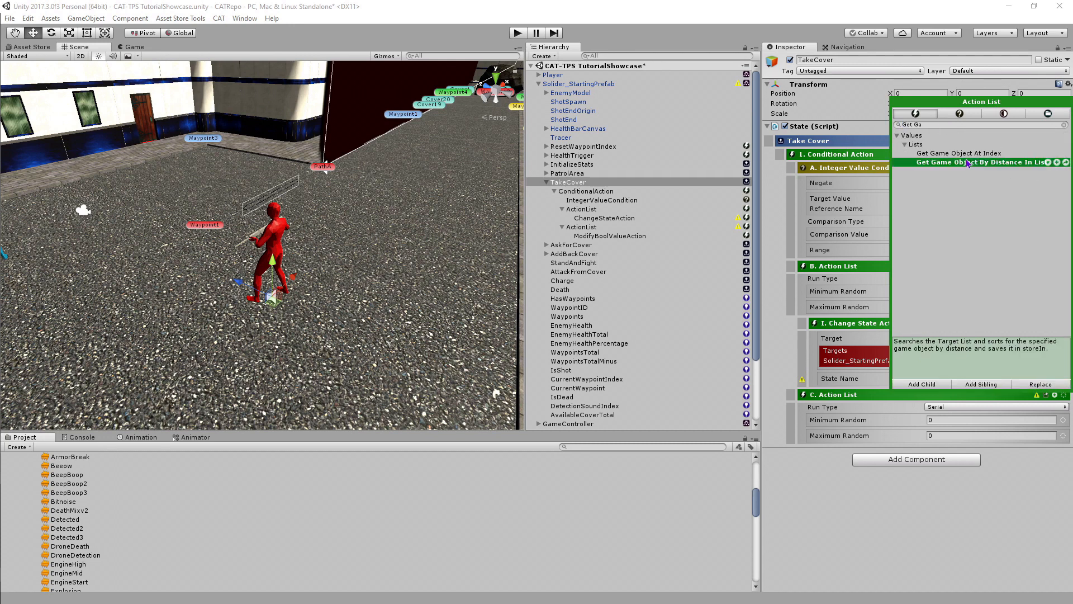
pyautogui.click(938, 383)
# Add Remove Targets From Game Object List Value and Navigate actions to the second Action List
pyautogui.click(956, 124)
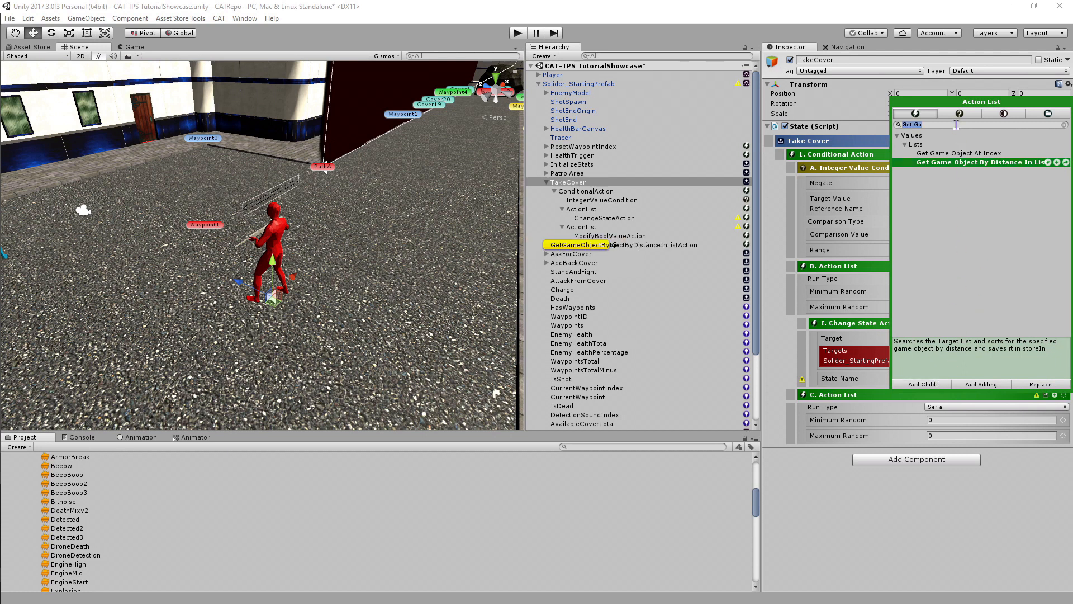
pyautogui.write('Remove Ta')
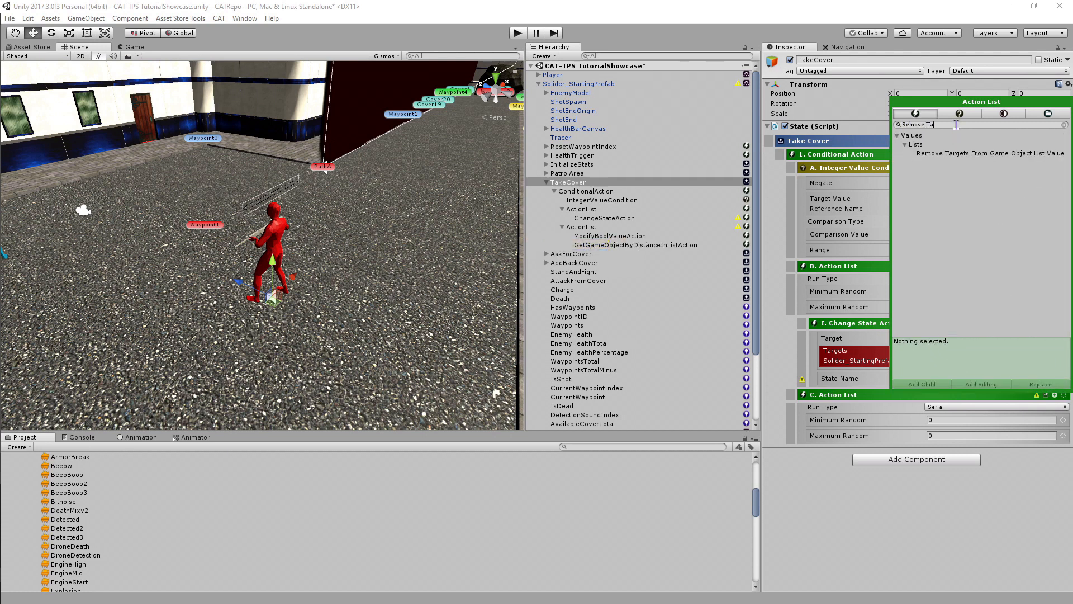
pyautogui.click(964, 154)
pyautogui.click(927, 384)
pyautogui.click(976, 124)
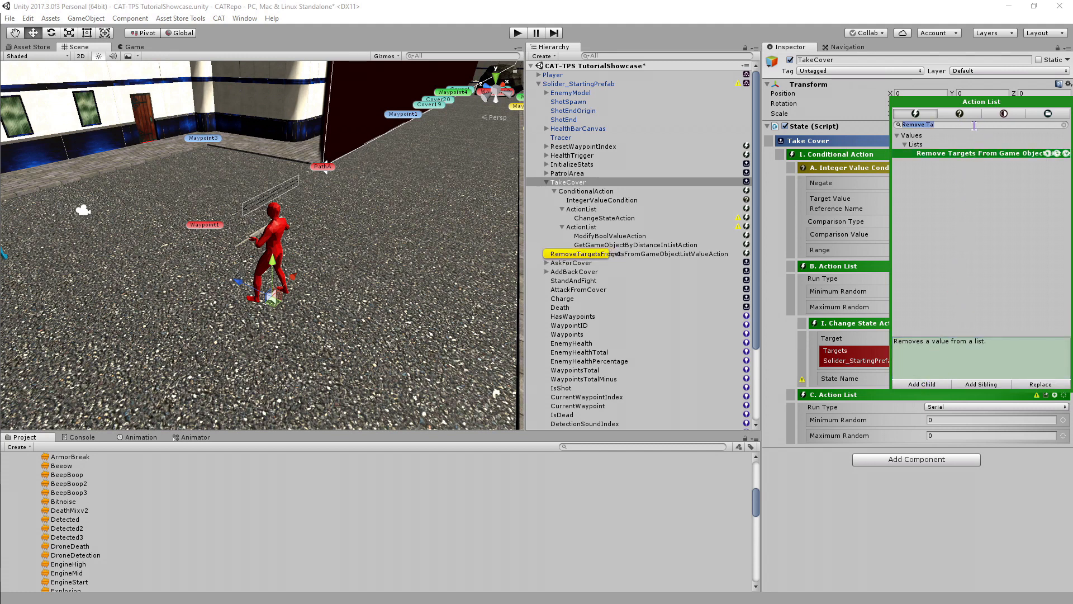
pyautogui.write('Navigate Action')
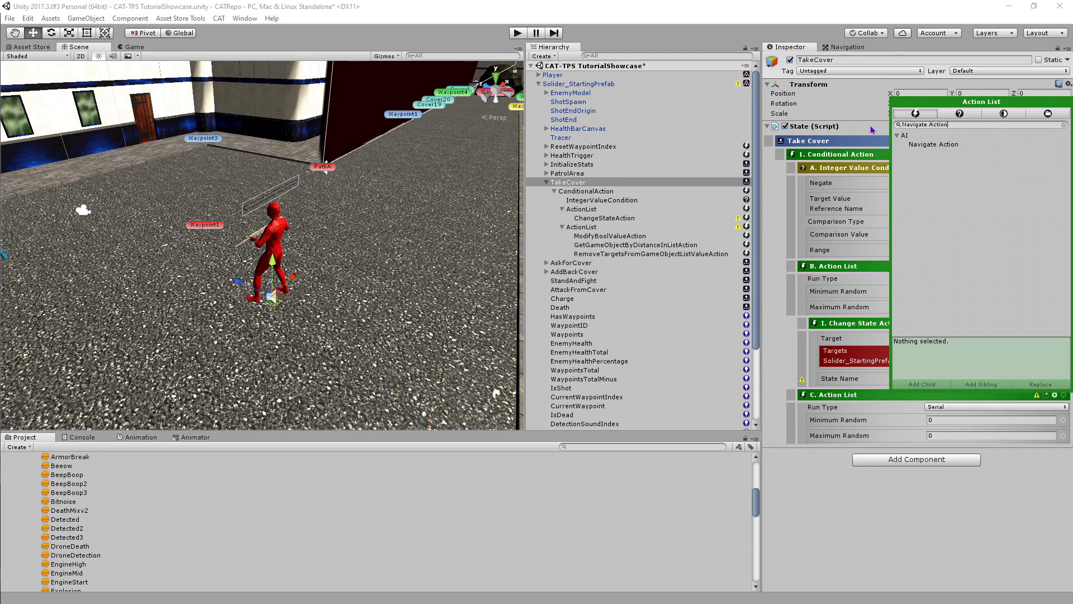
pyautogui.click(917, 145)
pyautogui.click(934, 385)
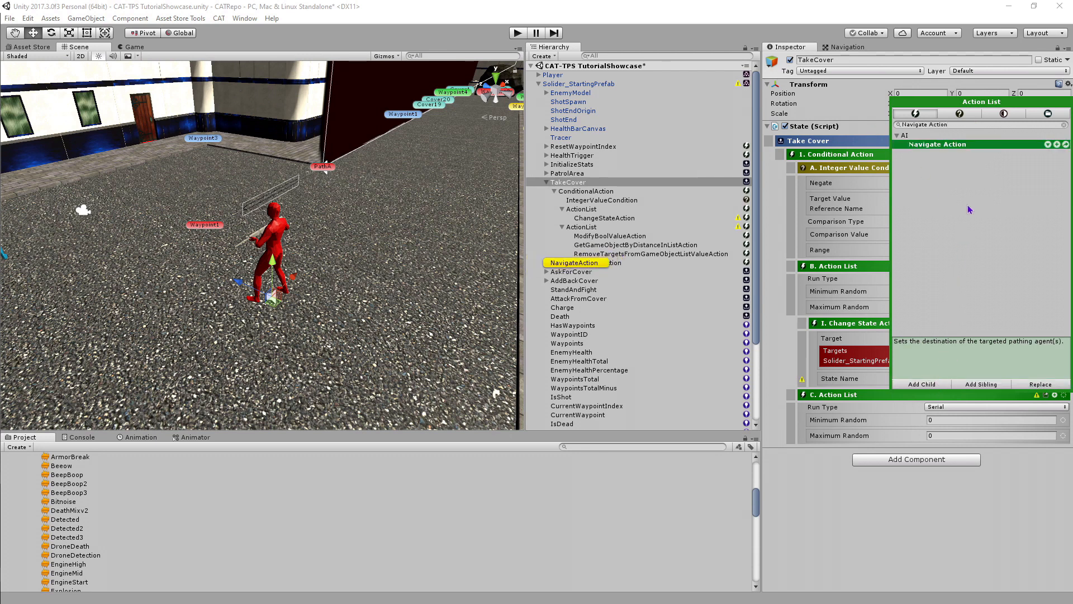
# Add a Change State action as the last child of the second Action List
pyautogui.hotkey('ctrl', 'a')
pyautogui.write('Change Stat')
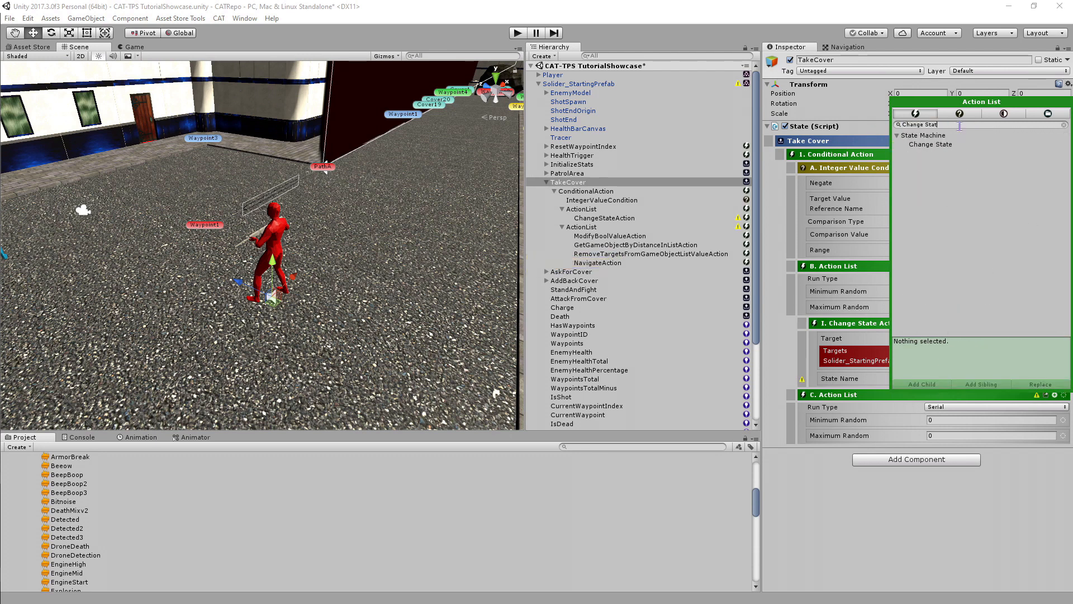
pyautogui.click(947, 144)
pyautogui.click(938, 386)
pyautogui.click(830, 458)
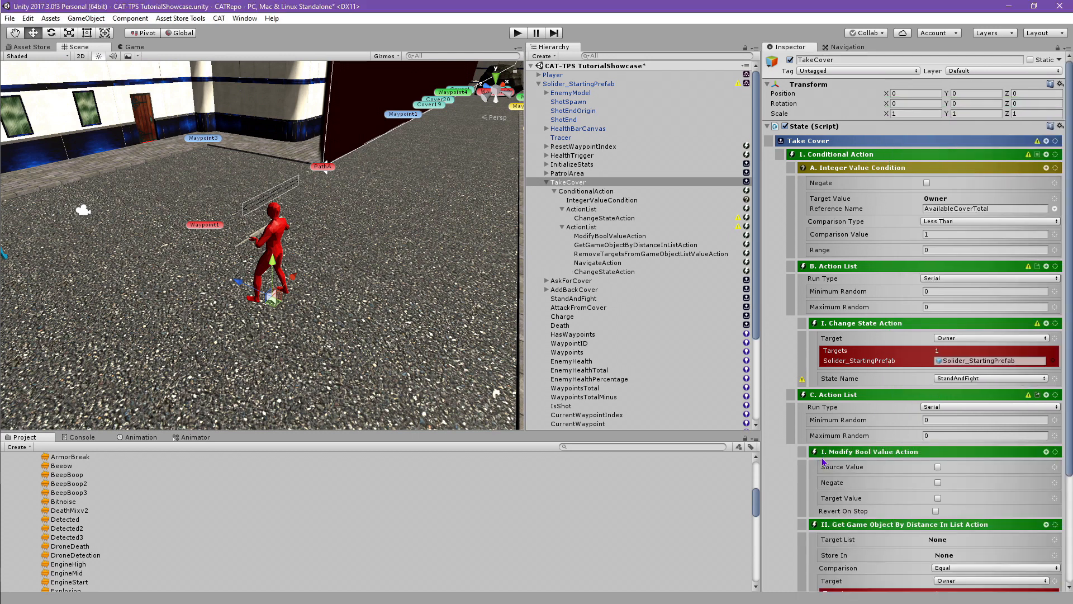
# Set the Modify Bool Value action's source value to Owner with the reference name IsShot
pyautogui.scroll(-10, 857, 338)
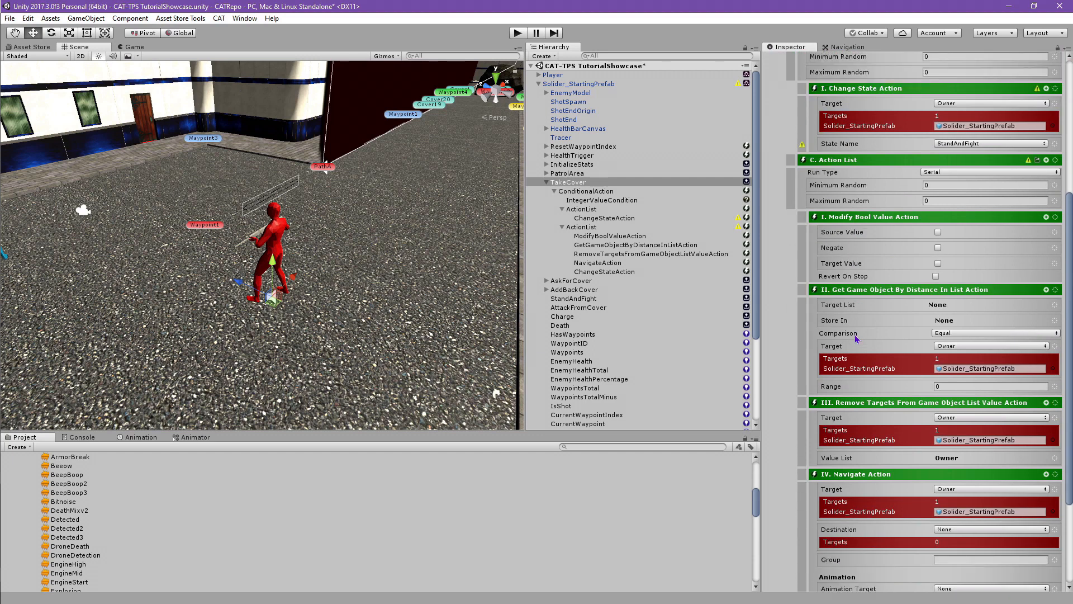
pyautogui.scroll(-2, 856, 338)
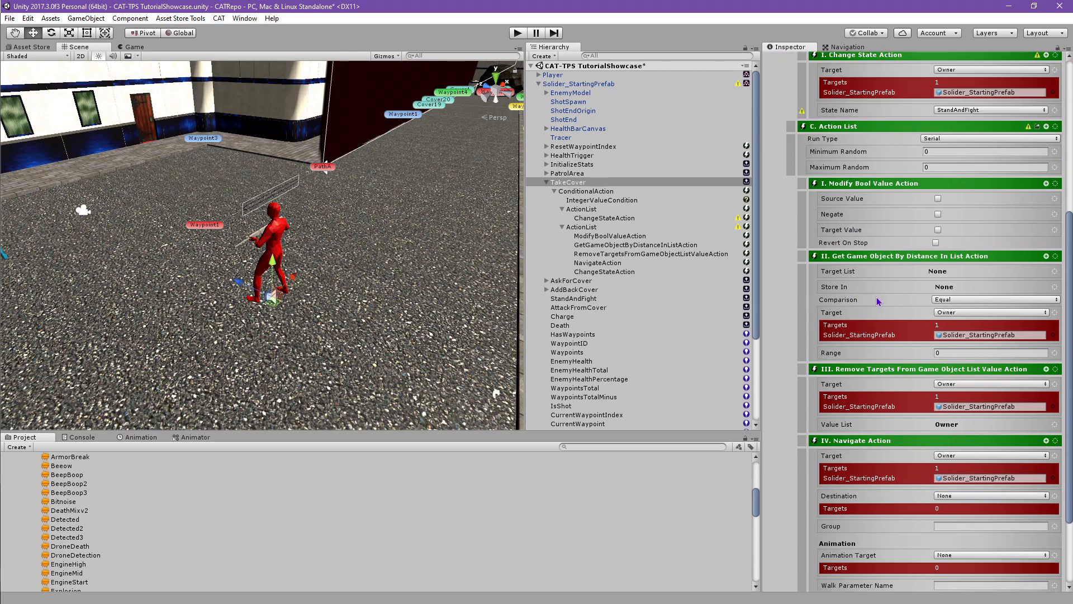
pyautogui.click(1055, 199)
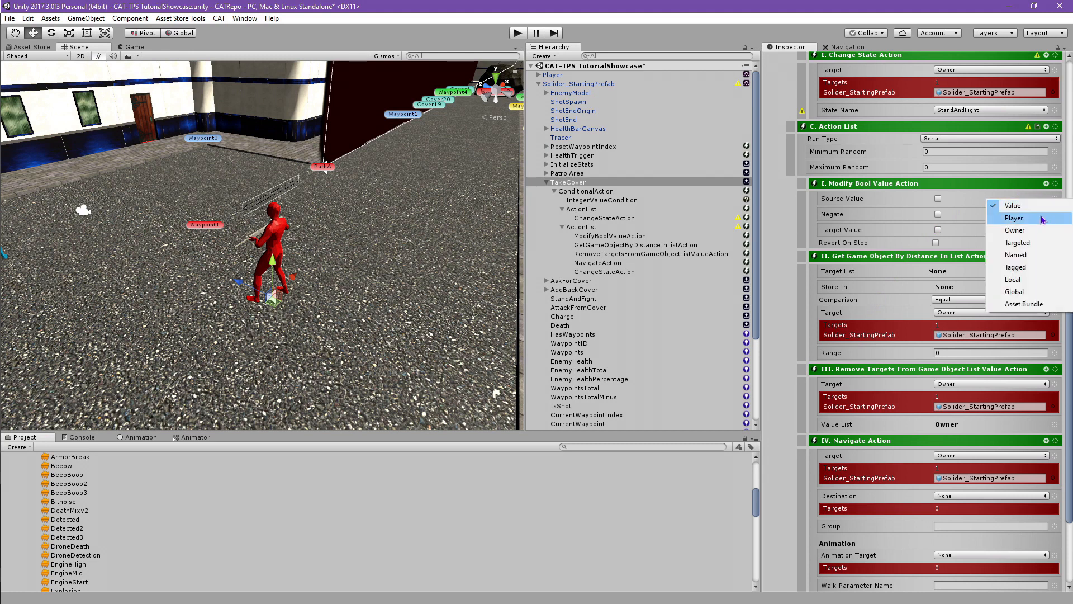
pyautogui.click(1003, 216)
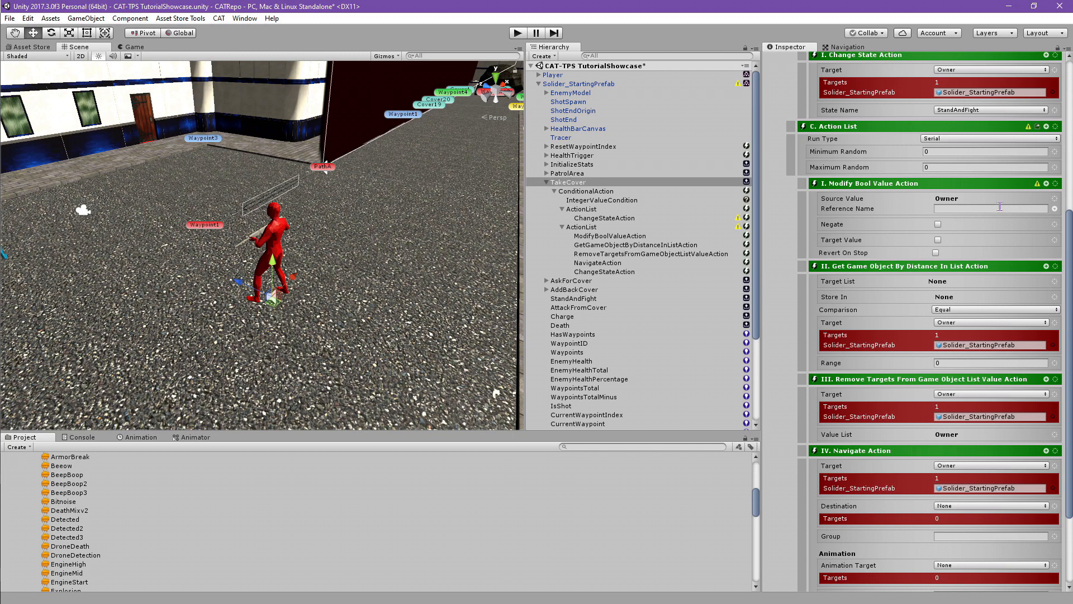
pyautogui.click(1000, 206)
pyautogui.write('IsShot')
pyautogui.press('Return')
# Set the Modify Bool Value action's target value to Owner with the reference name IsShot
pyautogui.click(1055, 239)
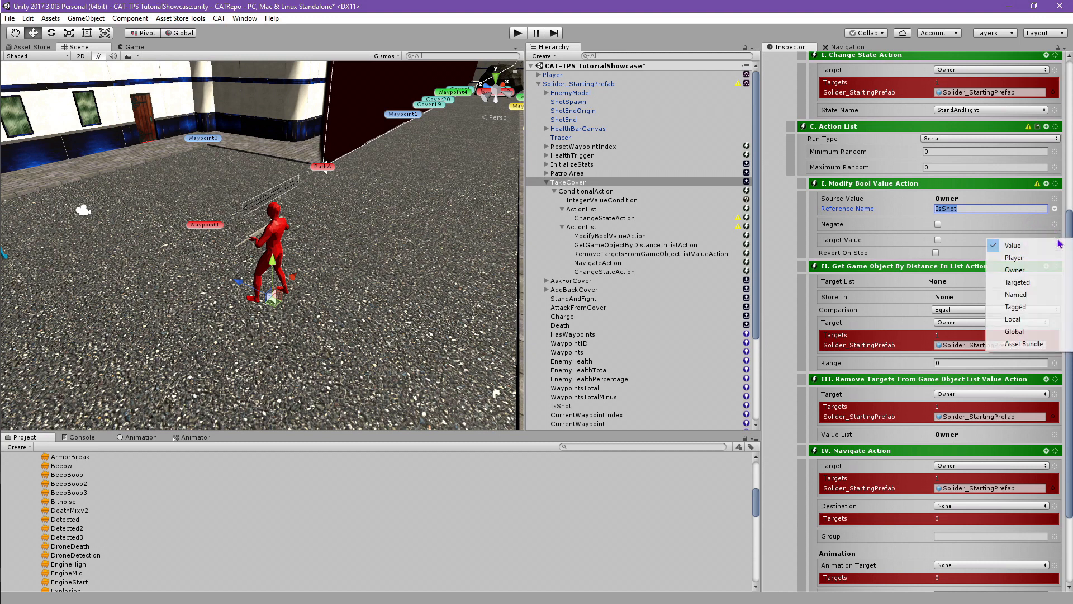
pyautogui.click(1049, 270)
pyautogui.click(1033, 250)
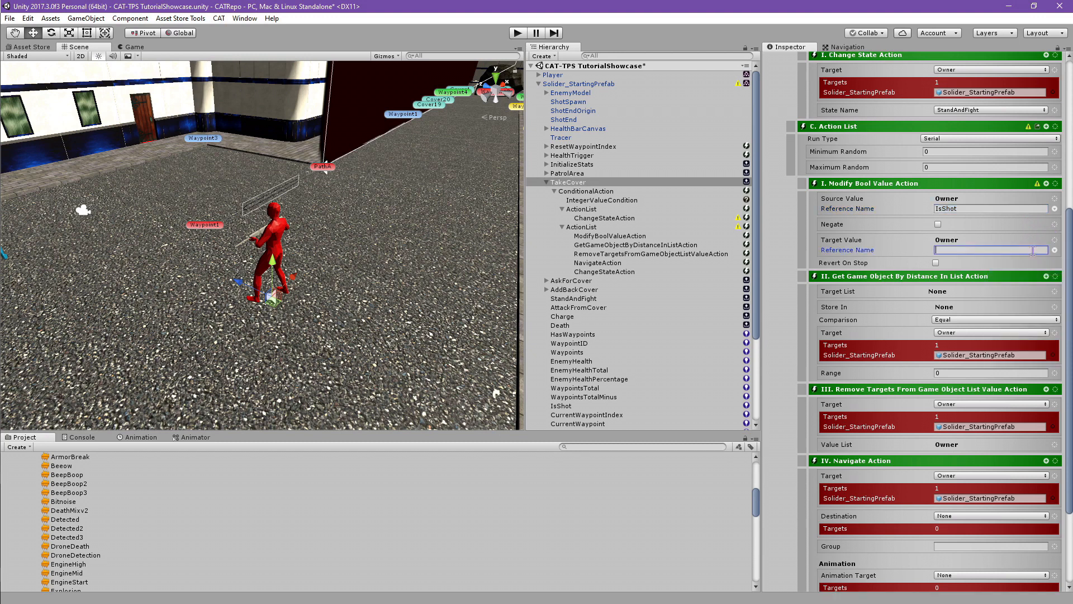
pyautogui.write('IsShot')
pyautogui.press('Return')
# Add a Game Object value as a child of Solider_StartingPrefab's Value Holder
pyautogui.scroll(-3, 1034, 284)
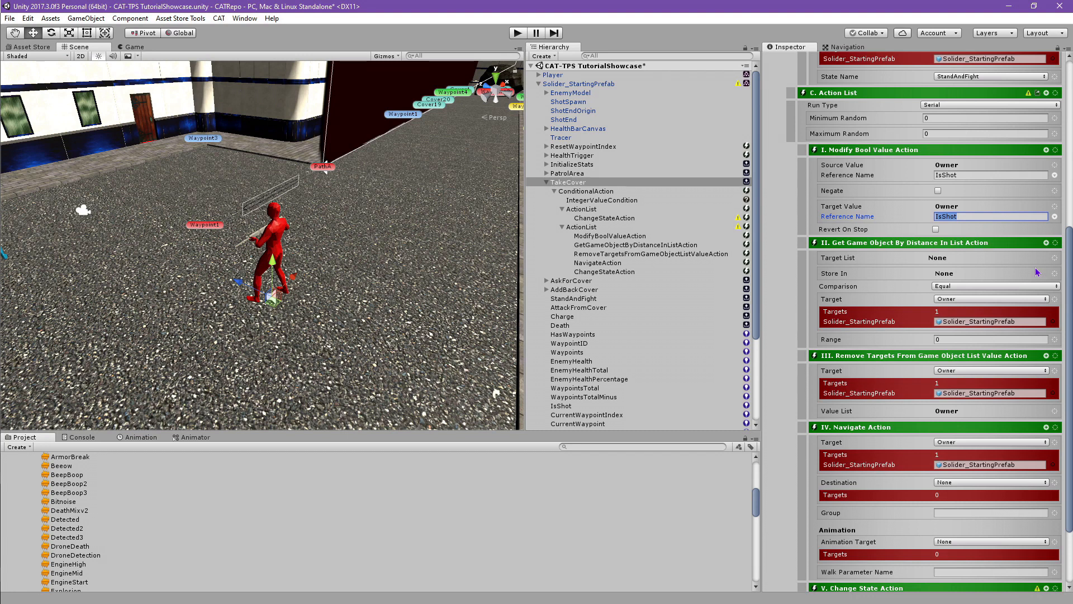
pyautogui.click(566, 84)
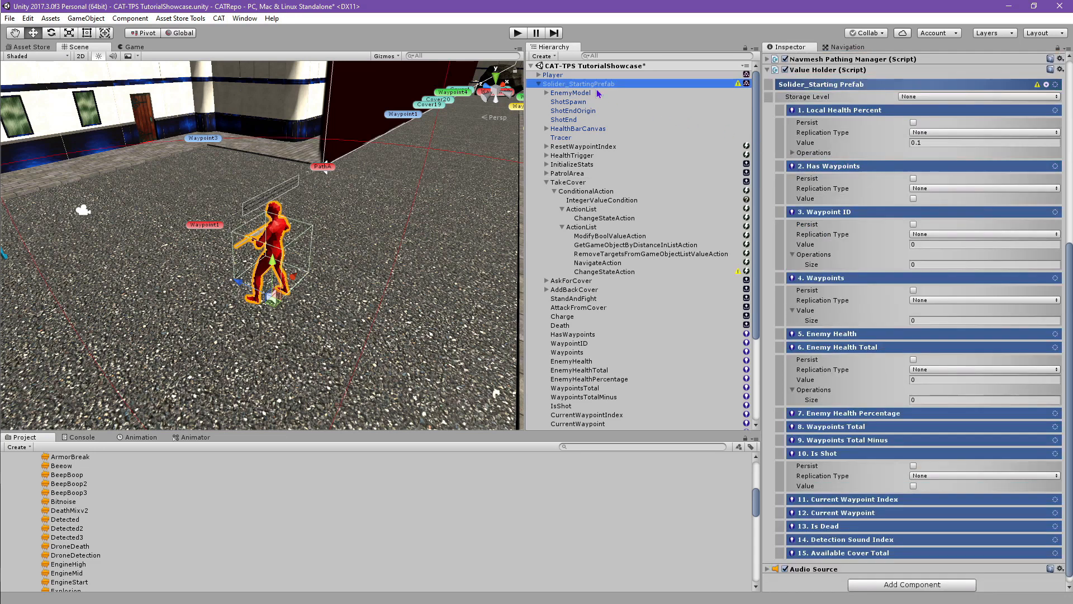
pyautogui.click(1047, 85)
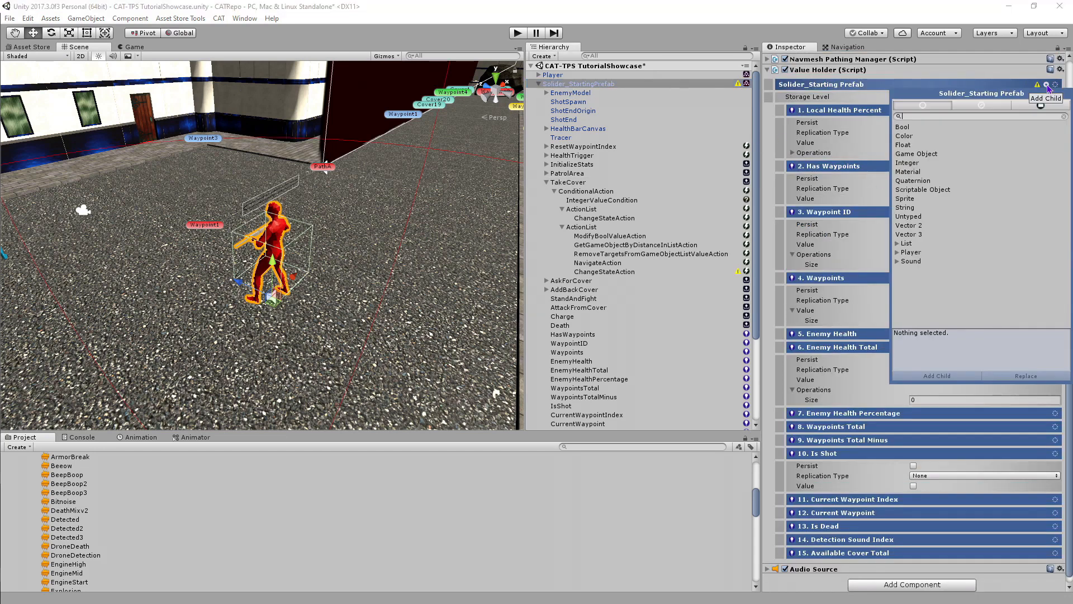
pyautogui.click(930, 154)
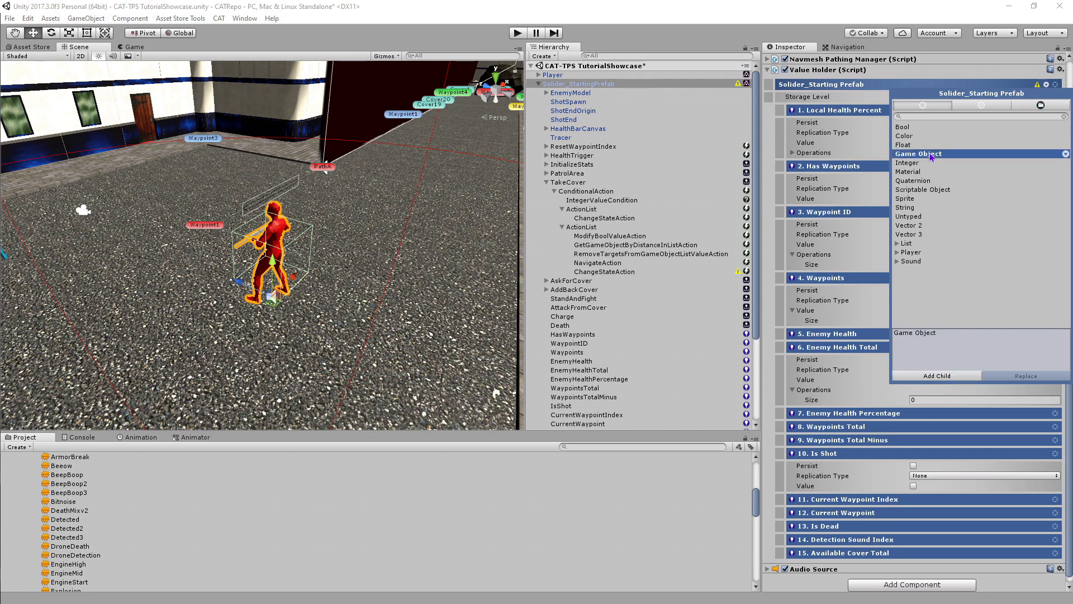
pyautogui.click(940, 377)
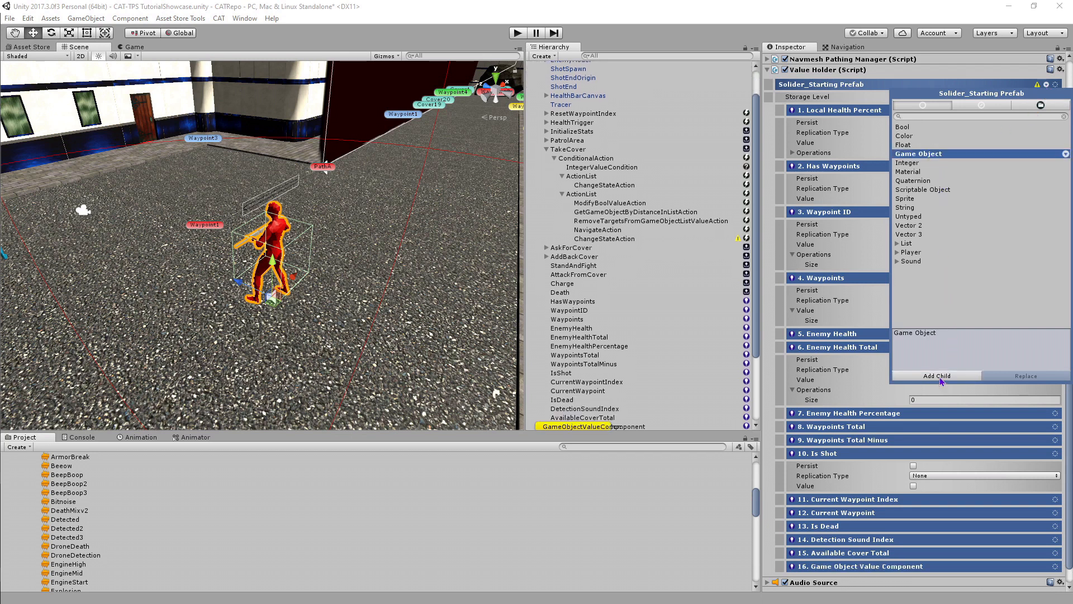
# Reset the new game object value's transform and rename it CurrentCover
pyautogui.click(635, 426)
pyautogui.click(634, 426)
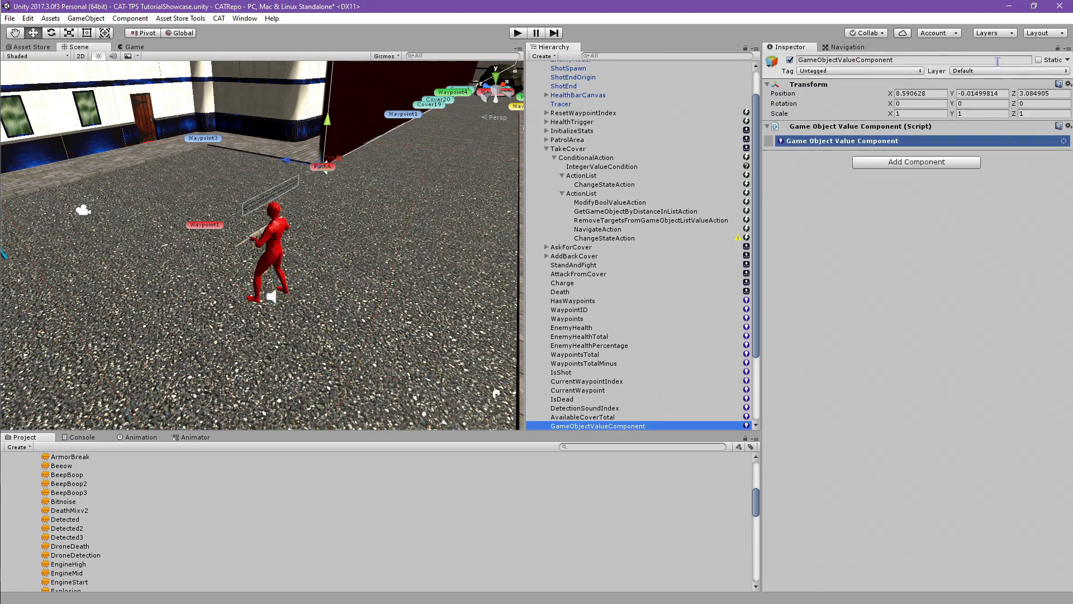
pyautogui.click(1068, 83)
pyautogui.click(1062, 96)
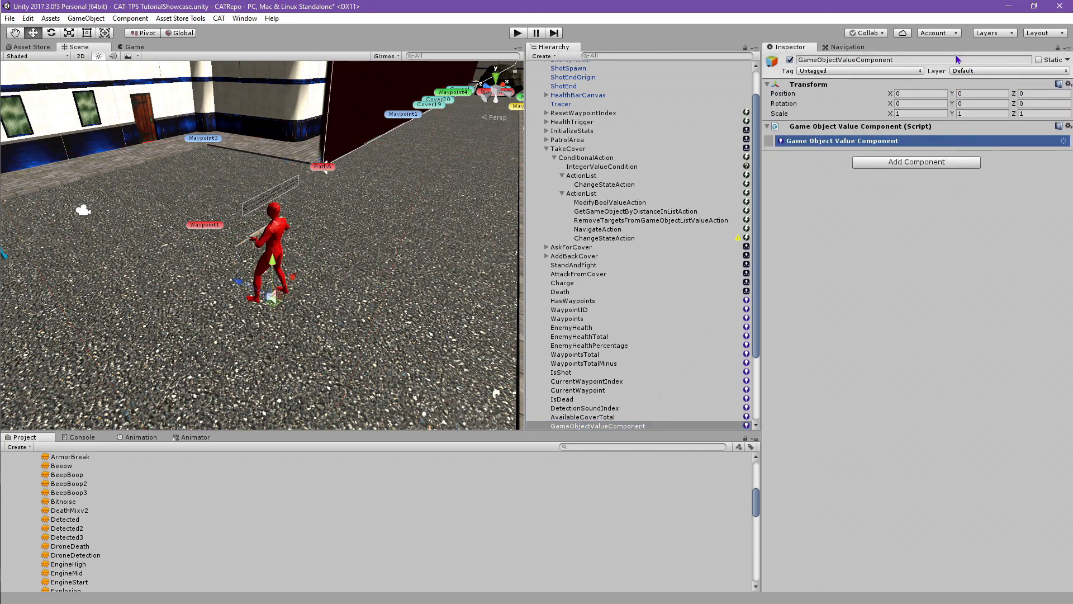
pyautogui.click(953, 59)
pyautogui.write('CurrentCover')
pyautogui.press('Return')
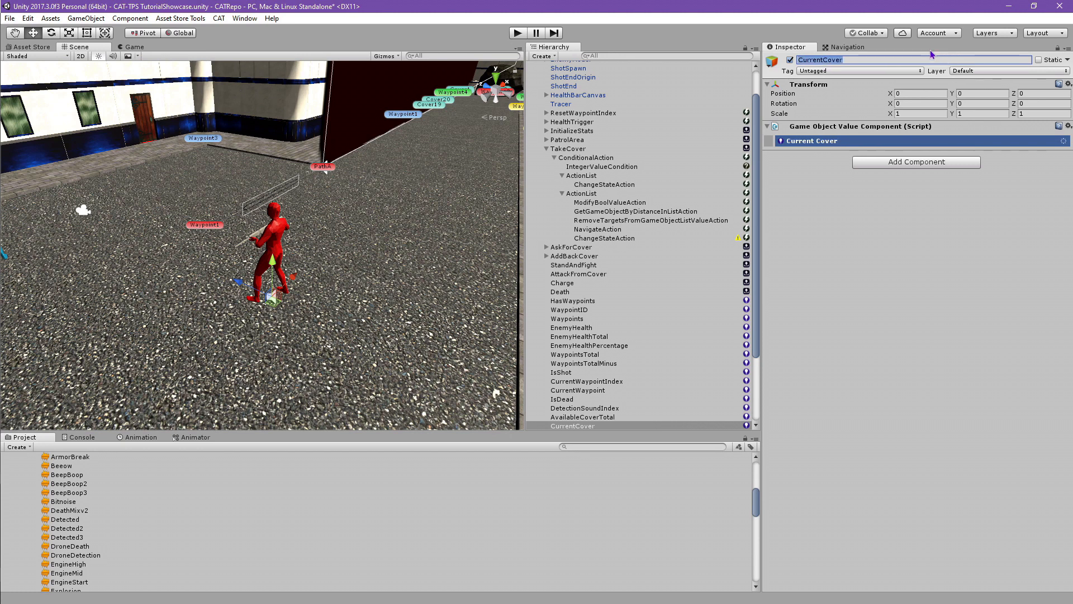
# Set the target list of the Get Game Object By Distance In List action to the named object NPCPaths
pyautogui.click(686, 211)
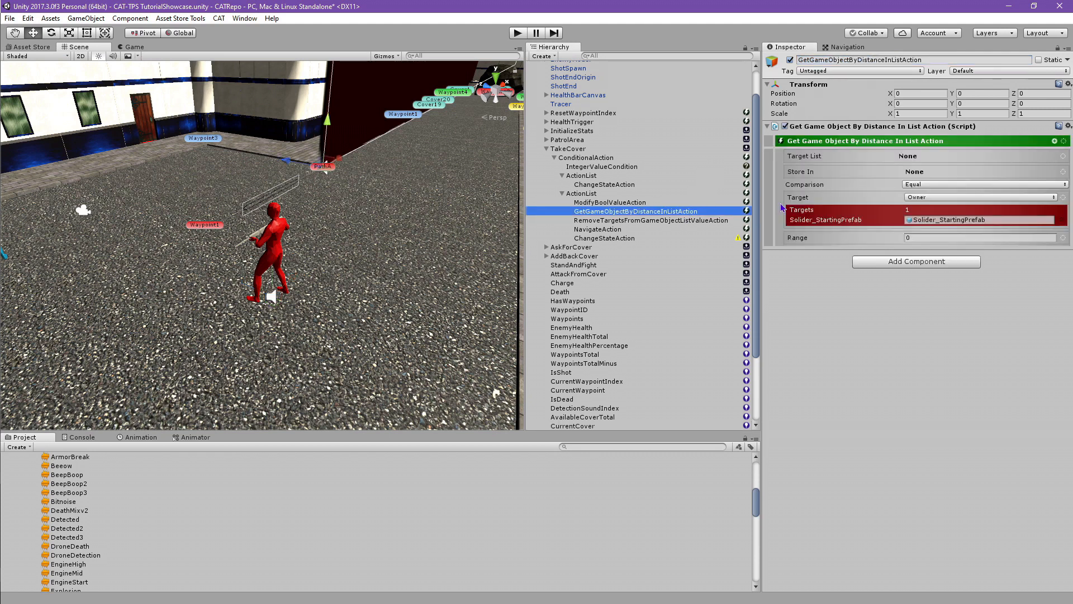
pyautogui.click(1063, 156)
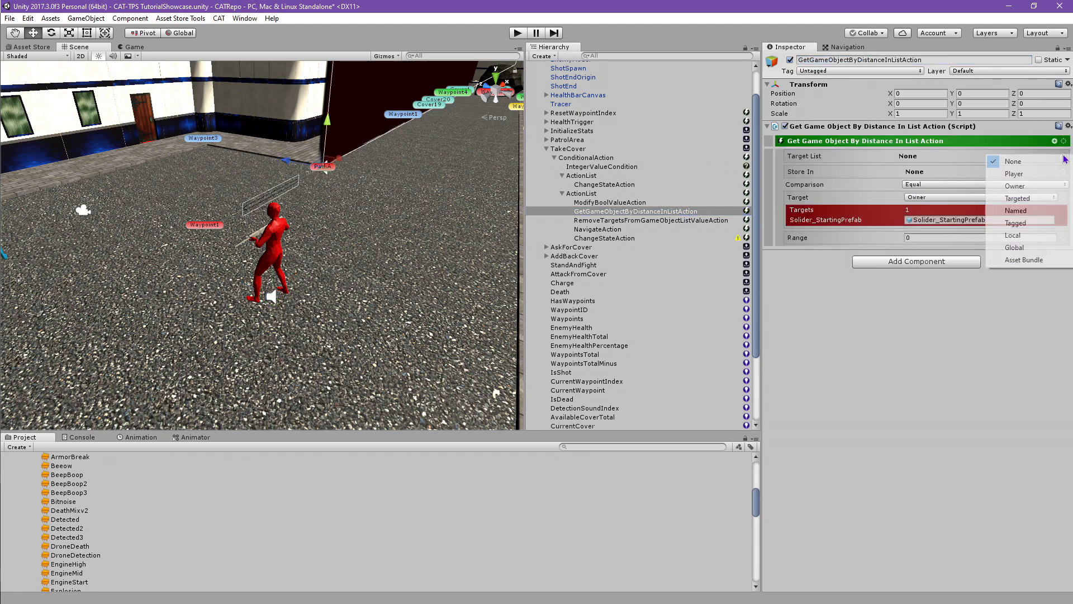
pyautogui.click(1029, 165)
pyautogui.click(1014, 156)
pyautogui.write('NPCPaths')
pyautogui.press('Return')
# Enable the target list's path option, set the path to Cover and the reference name to AvailableCoverPositions
pyautogui.click(1063, 156)
pyautogui.moveTo(1041, 287)
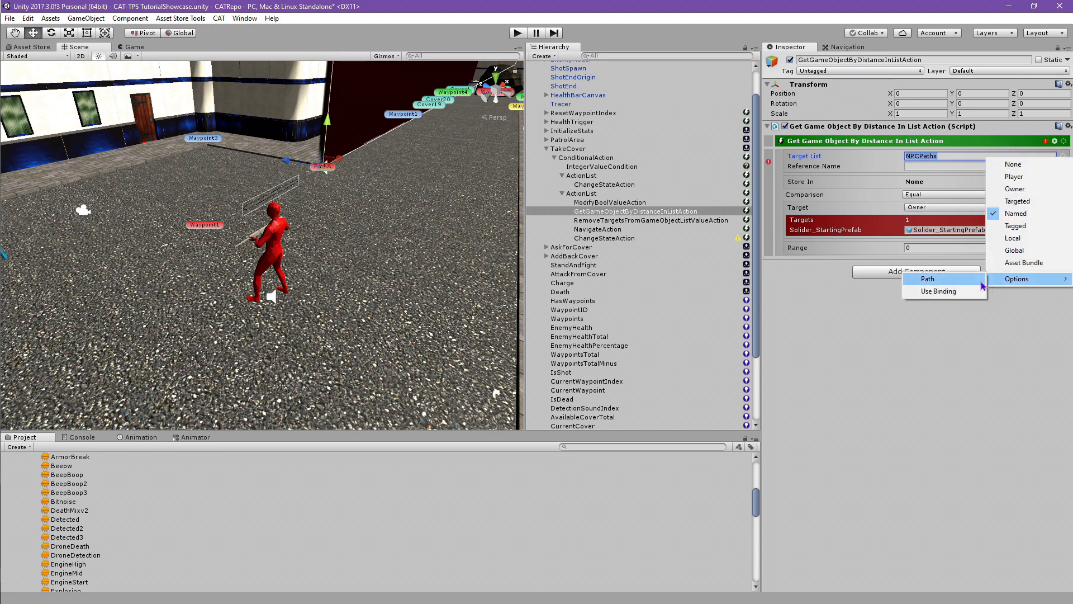
pyautogui.click(944, 279)
pyautogui.click(992, 165)
pyautogui.write('Cover')
pyautogui.click(960, 174)
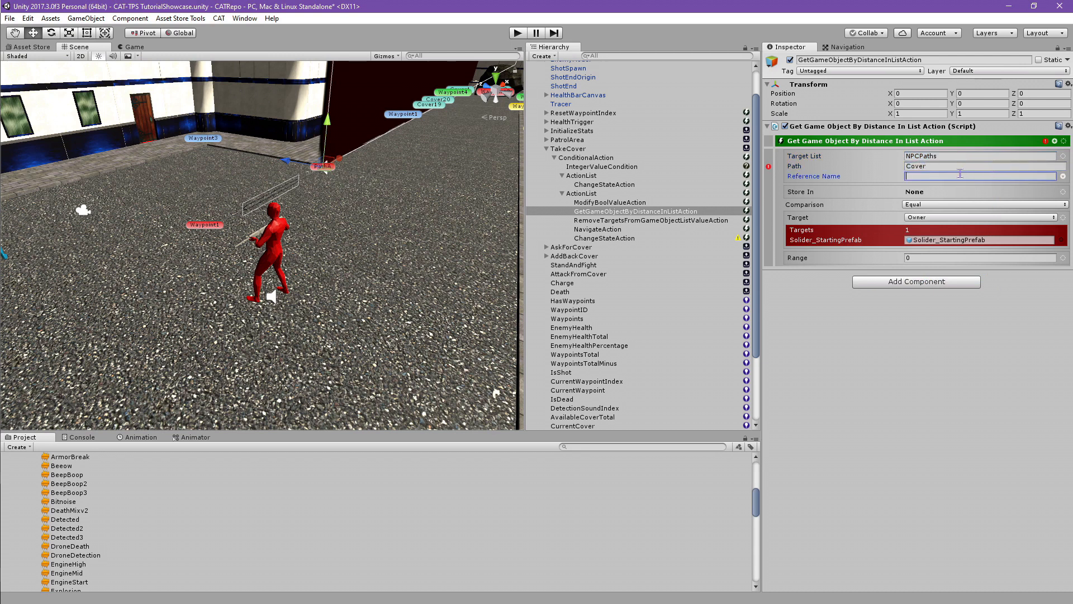
pyautogui.write('AvailableCoverPositions')
# Store the Get Game Object By Distance In List result in the Owner's CurrentCover value and set the comparison to Less Than
pyautogui.click(1062, 193)
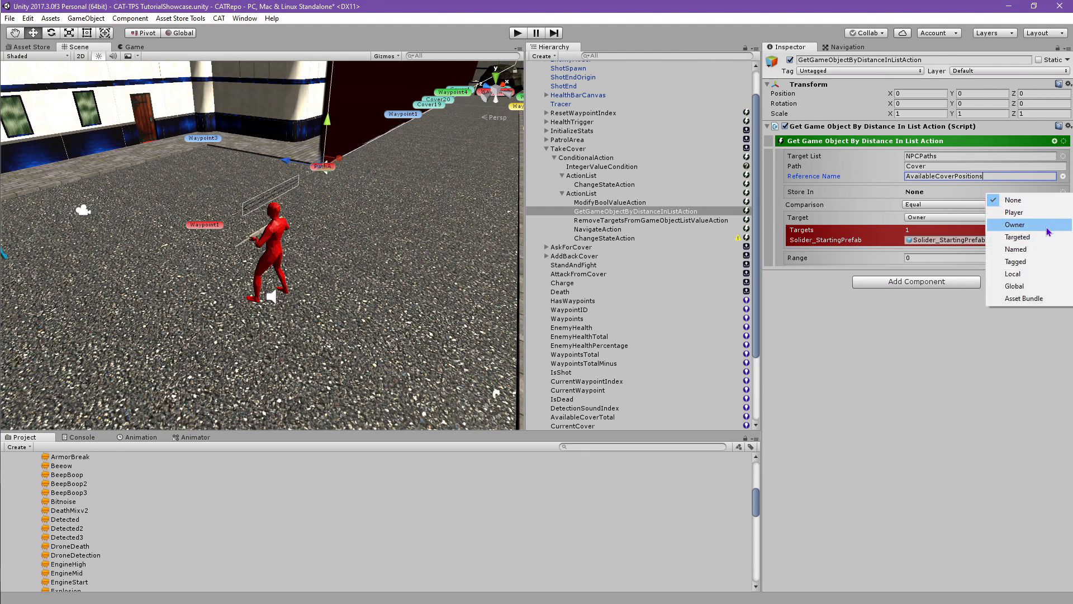
pyautogui.click(1054, 224)
pyautogui.click(1046, 203)
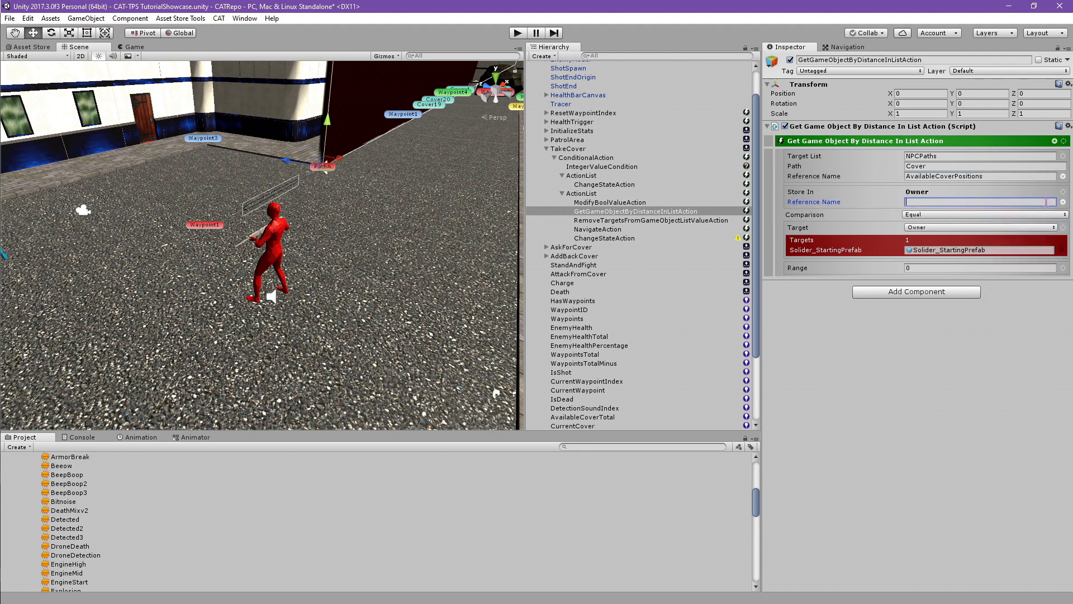
pyautogui.write('CurrentCover')
pyautogui.press('Return')
pyautogui.click(1015, 305)
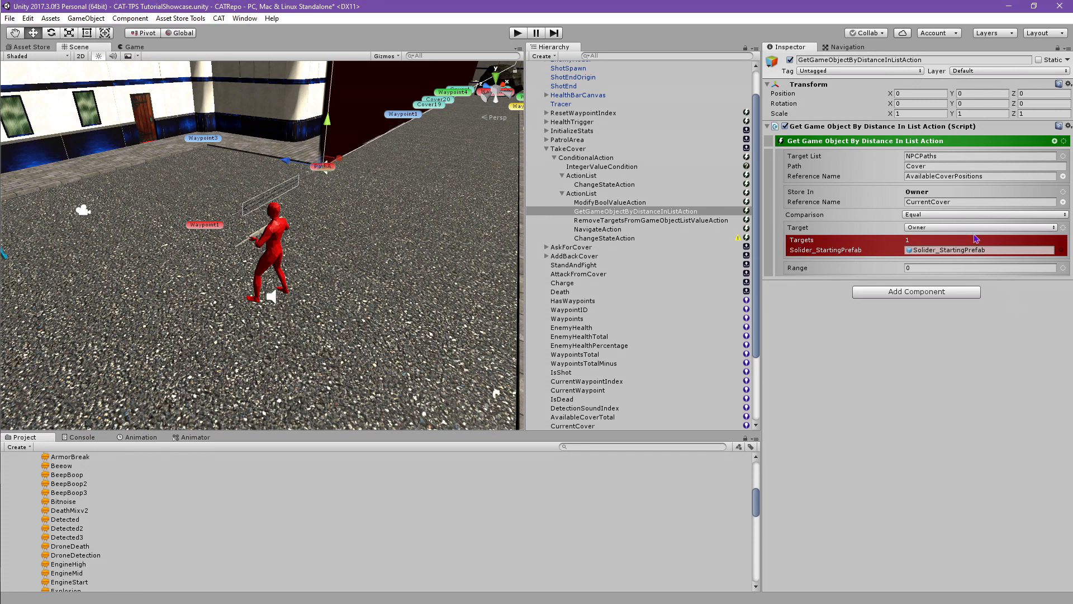
pyautogui.click(965, 216)
pyautogui.click(963, 264)
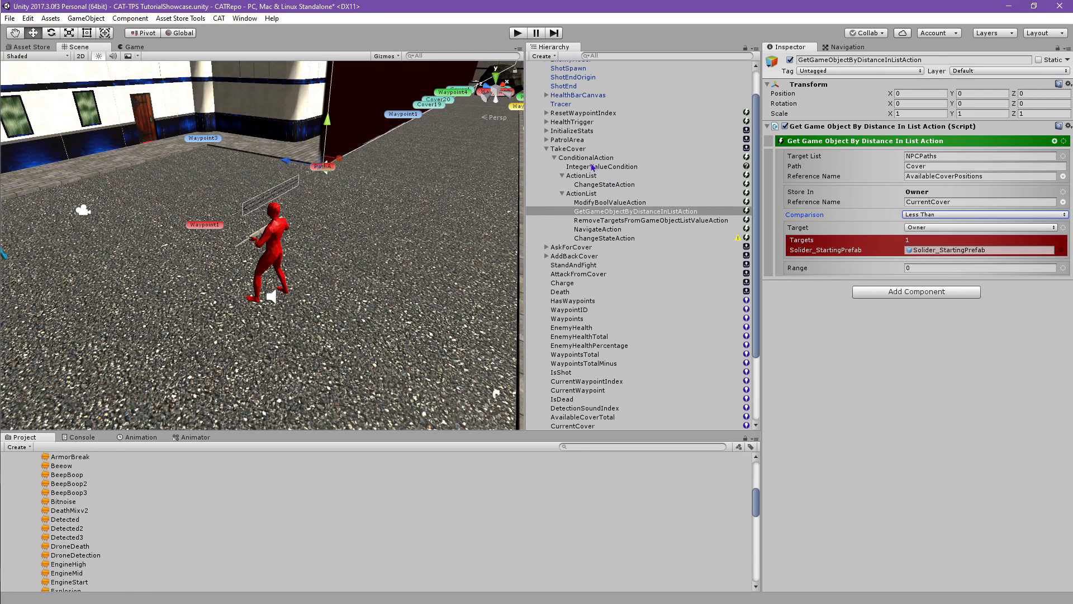
# In TakeCover's Remove Targets From Game Object List Value action, enable the Owner target's reference name and set it to CurrentCover
pyautogui.click(578, 151)
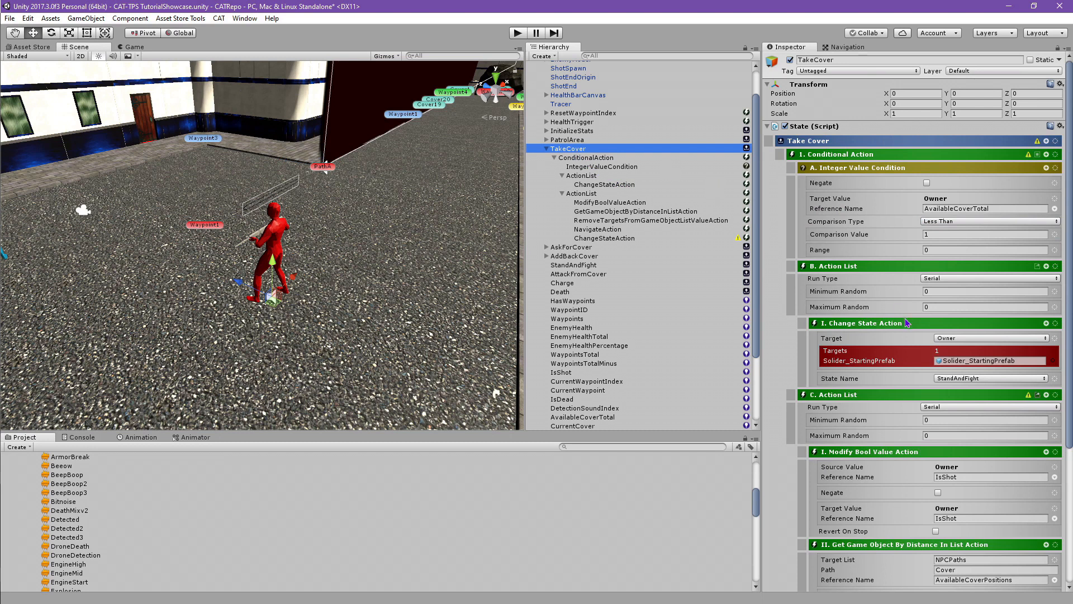
pyautogui.scroll(-6, 906, 322)
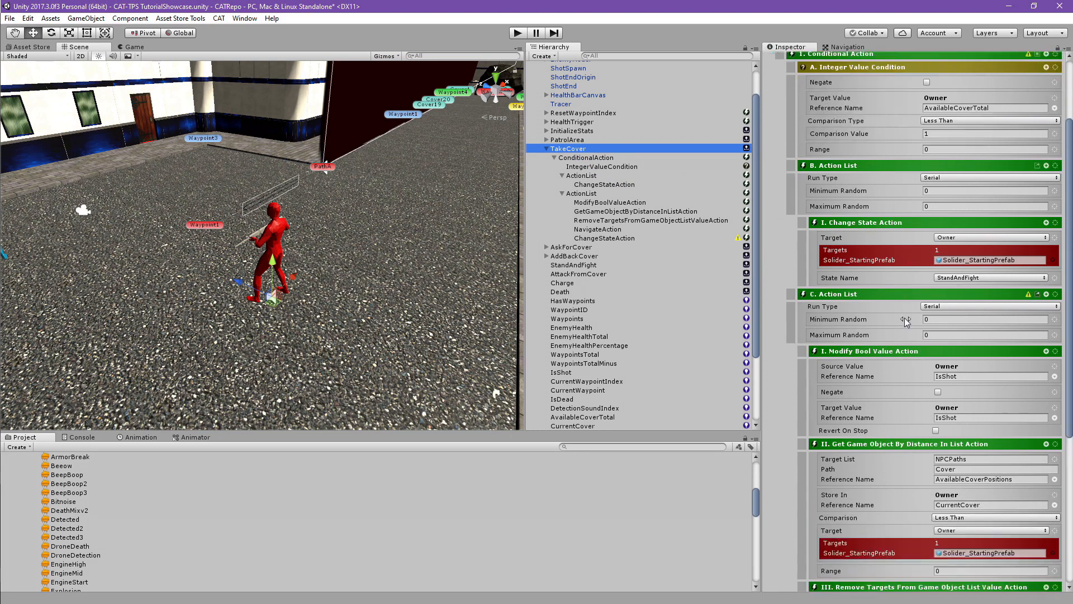
pyautogui.scroll(-2, 907, 322)
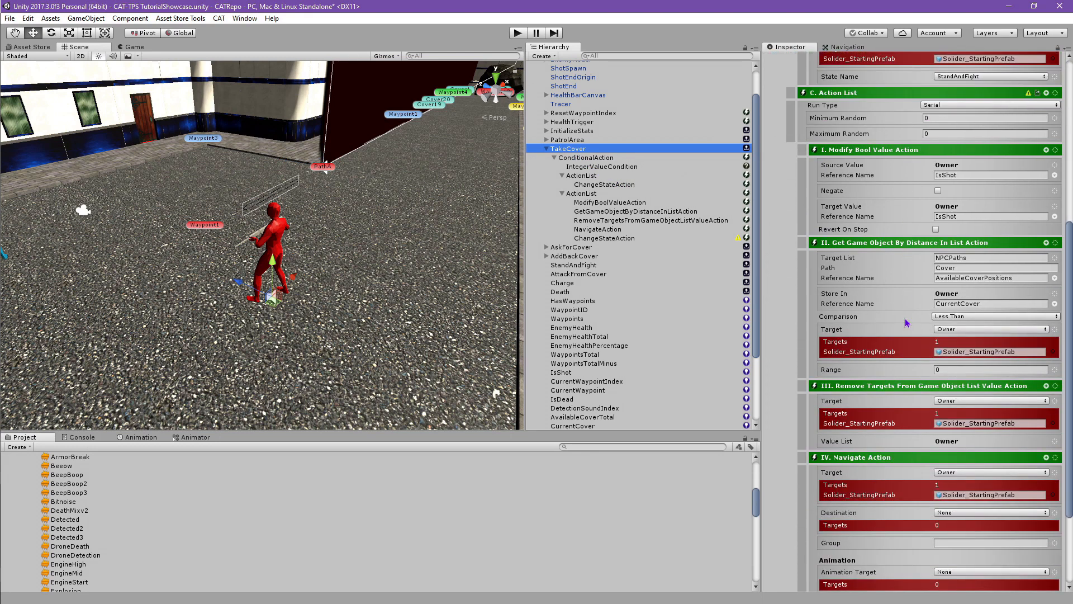
pyautogui.scroll(-1, 907, 322)
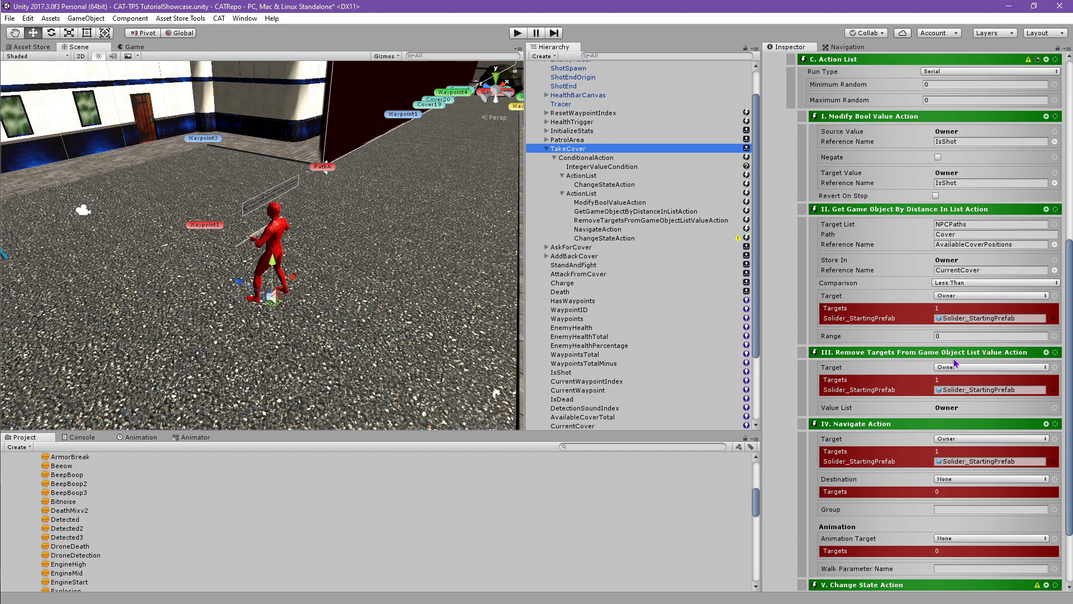
pyautogui.click(1056, 370)
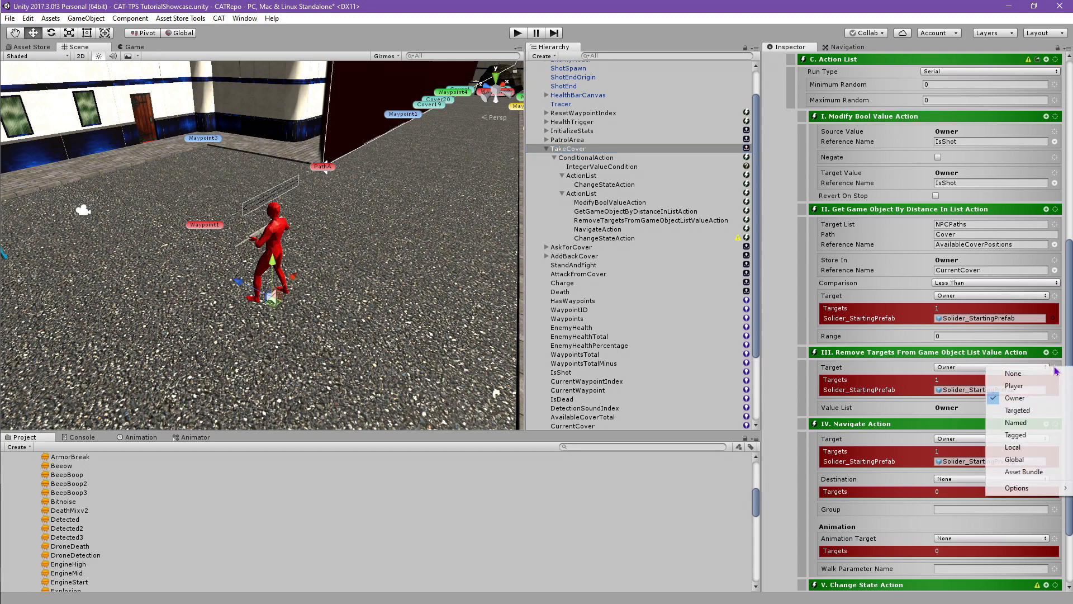
pyautogui.moveTo(1017, 469)
pyautogui.click(917, 501)
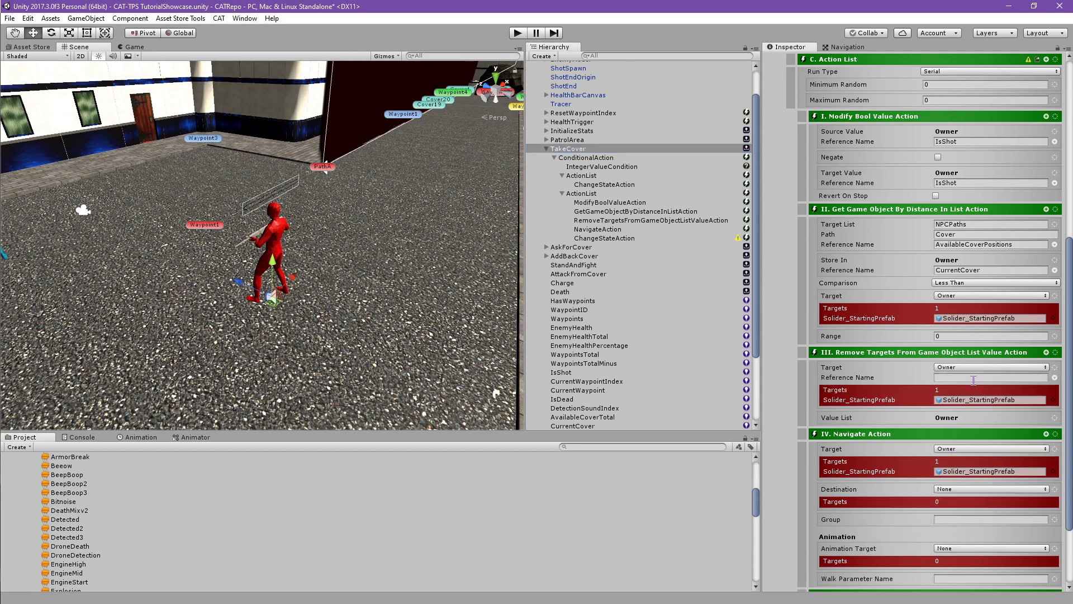
pyautogui.click(974, 377)
pyautogui.write('CurrentCover')
pyautogui.doubleClick(974, 377)
pyautogui.click(1007, 390)
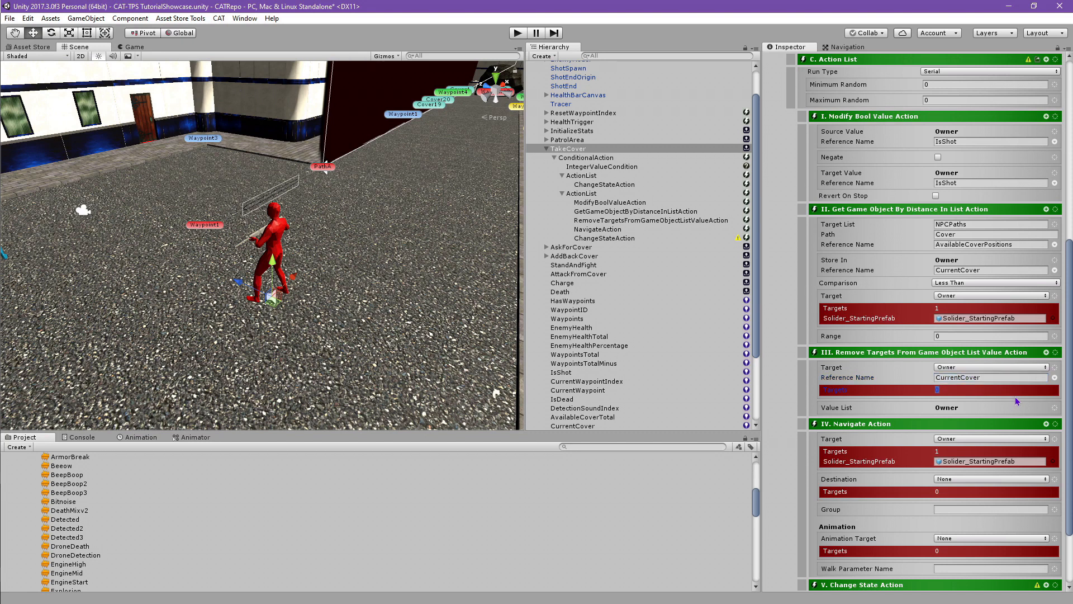
# Set the Remove Targets action's value list to the named object NPCPaths
pyautogui.click(1055, 408)
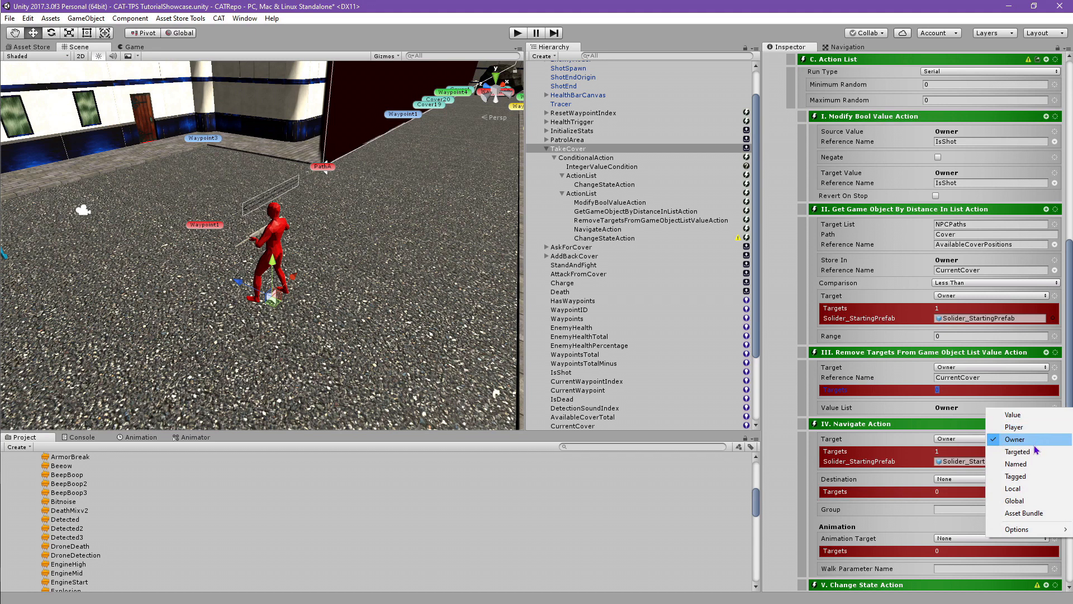
pyautogui.click(1035, 464)
pyautogui.click(1031, 408)
pyautogui.write('NPCPaths')
pyautogui.press('Return')
# Enable the value list's path and reference name options, setting them to Cover and AvailableCoverPositions
pyautogui.click(1054, 408)
pyautogui.moveTo(1024, 529)
pyautogui.click(922, 530)
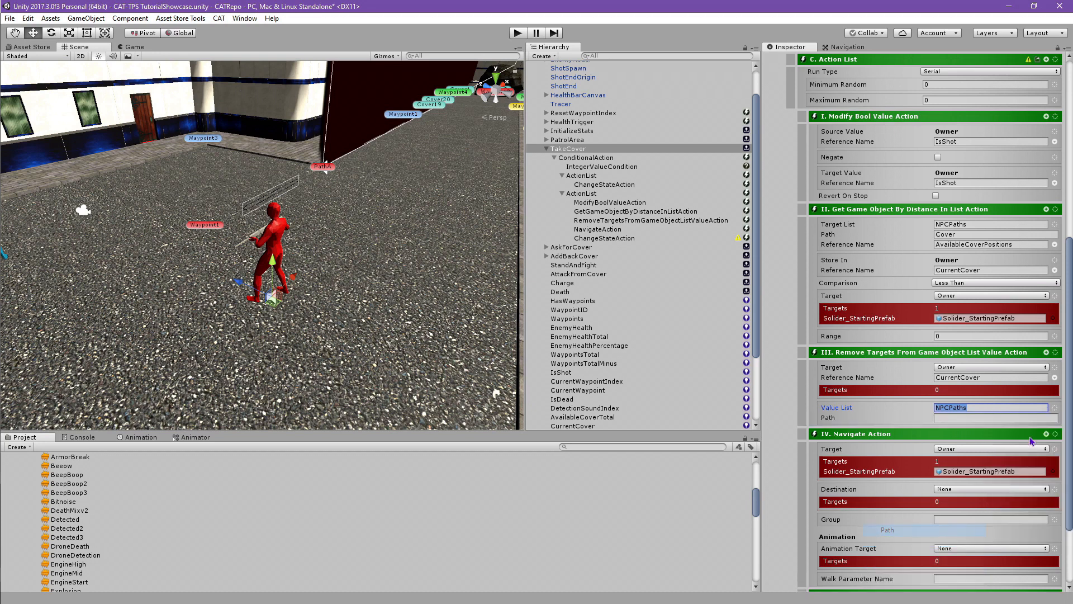
pyautogui.click(1054, 407)
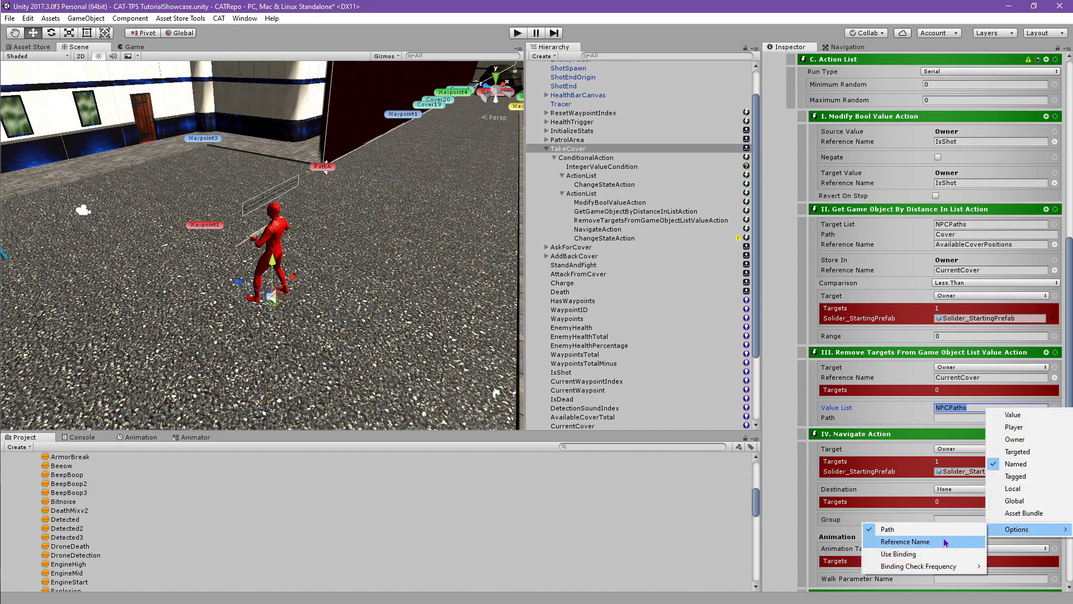
pyautogui.click(945, 542)
pyautogui.click(980, 418)
pyautogui.write('Cover')
pyautogui.click(978, 428)
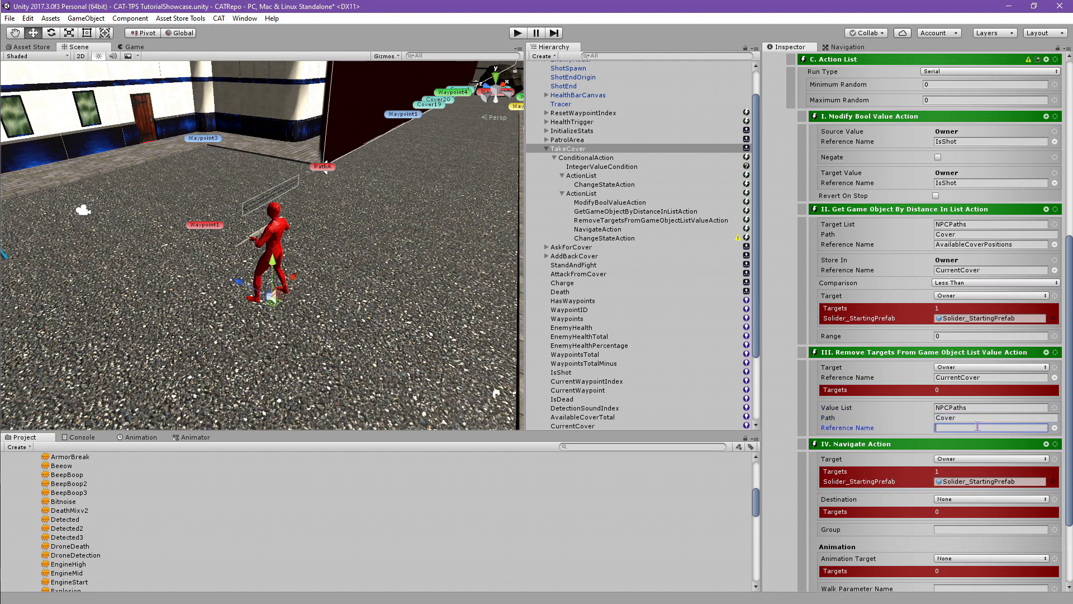
pyautogui.write('AvailableCoverPositions')
# Set the Navigate Action's destination to Owner with the reference name CurrentCover
pyautogui.scroll(-3, 984, 405)
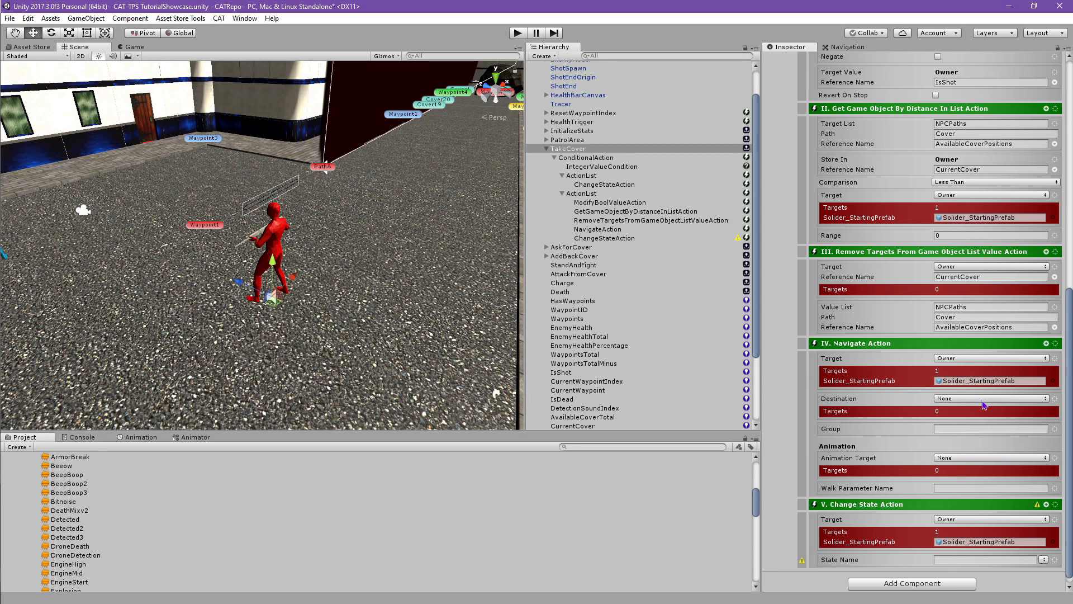
pyautogui.click(1043, 399)
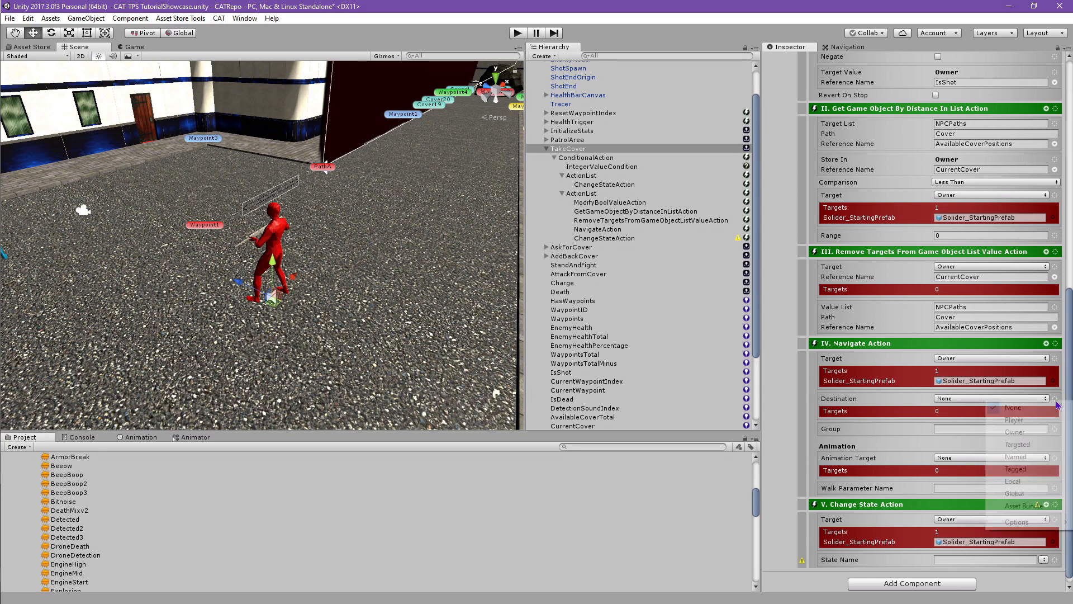
pyautogui.click(1045, 411)
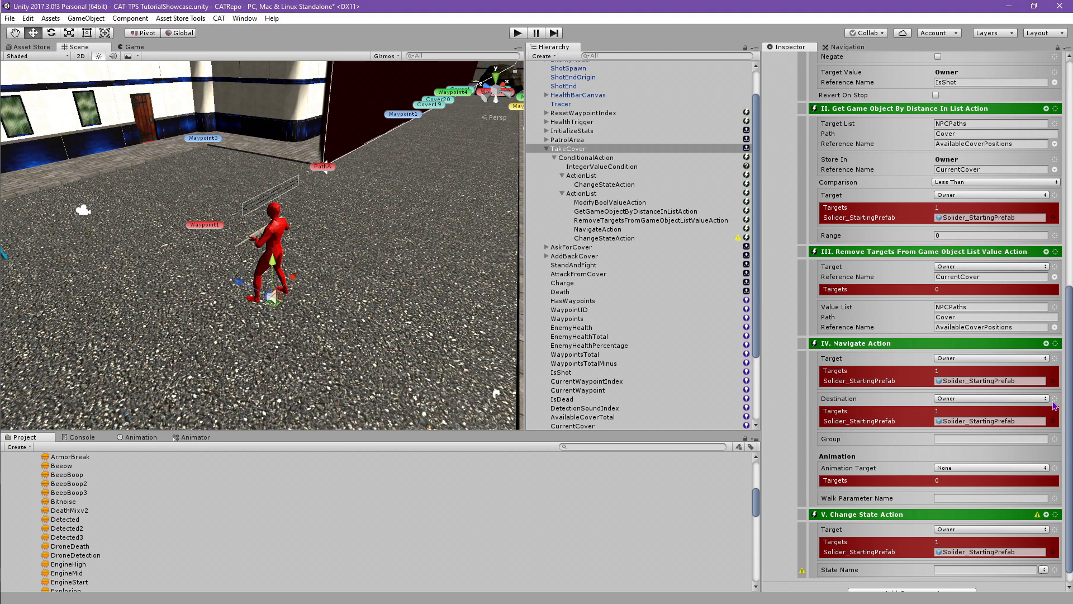
pyautogui.click(1045, 398)
pyautogui.moveTo(1018, 522)
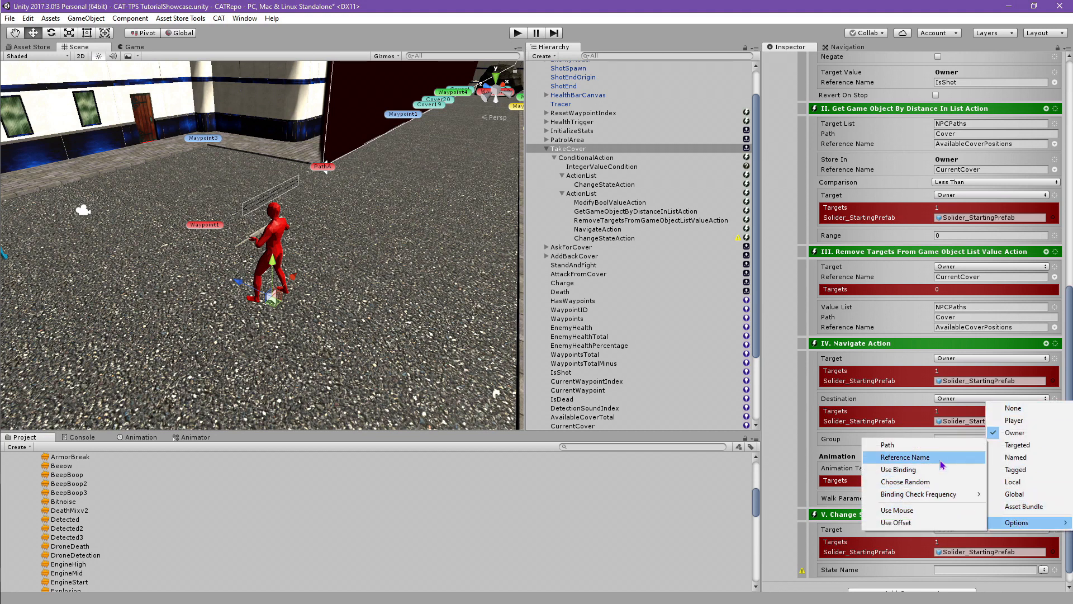
pyautogui.click(967, 456)
pyautogui.click(983, 410)
pyautogui.write('Current')
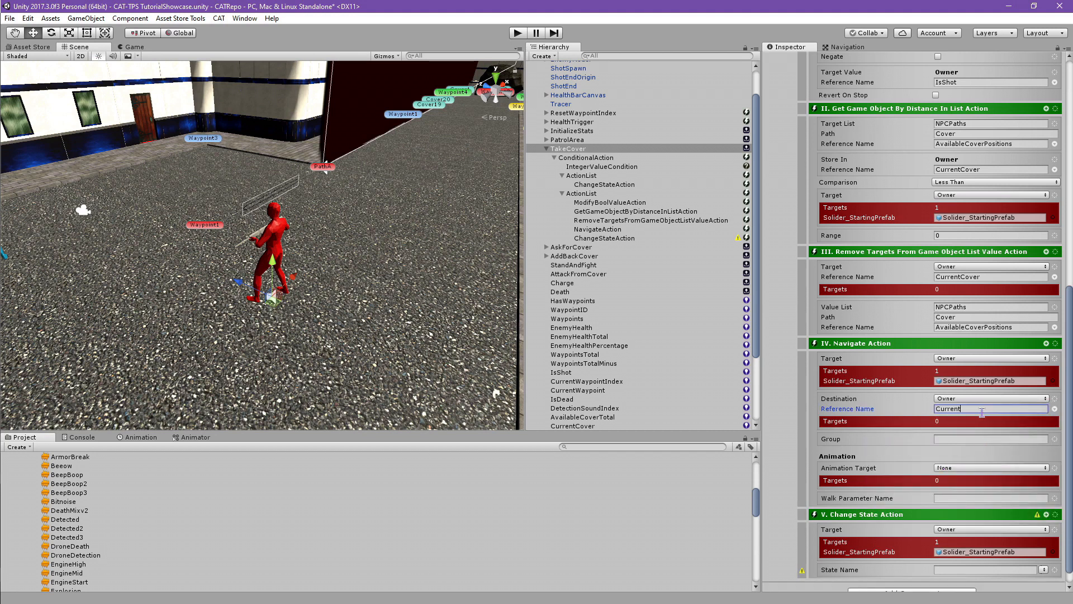
pyautogui.write('Cover')
pyautogui.press('Return')
# Set the Navigate Action's animation target to Owner with path EnemyModel and the walk parameter name to Moving
pyautogui.click(1043, 468)
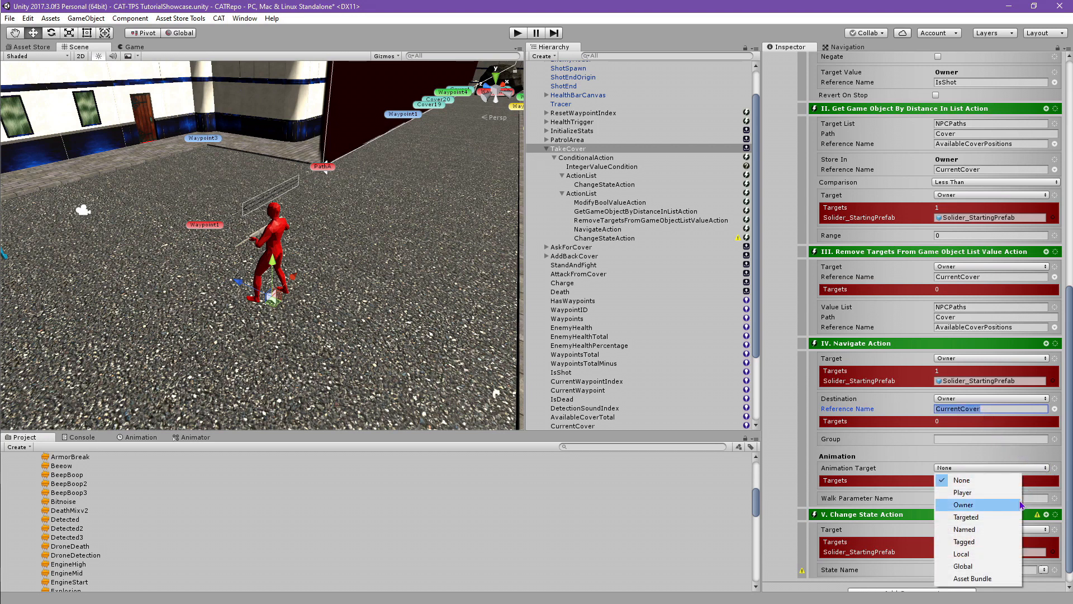
pyautogui.click(1021, 506)
pyautogui.click(1055, 469)
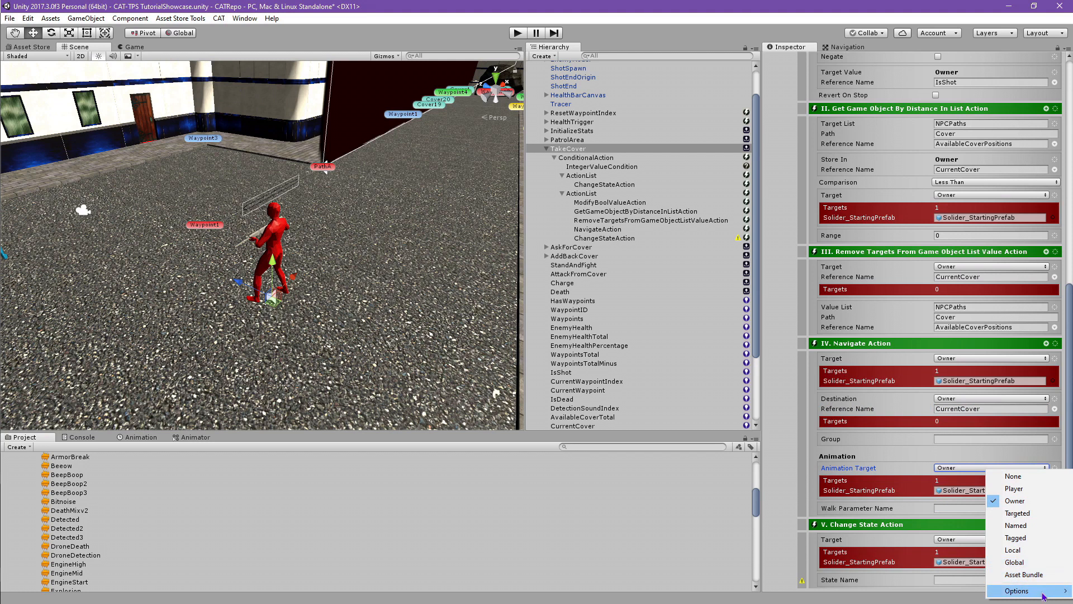
pyautogui.moveTo(1016, 591)
pyautogui.click(938, 542)
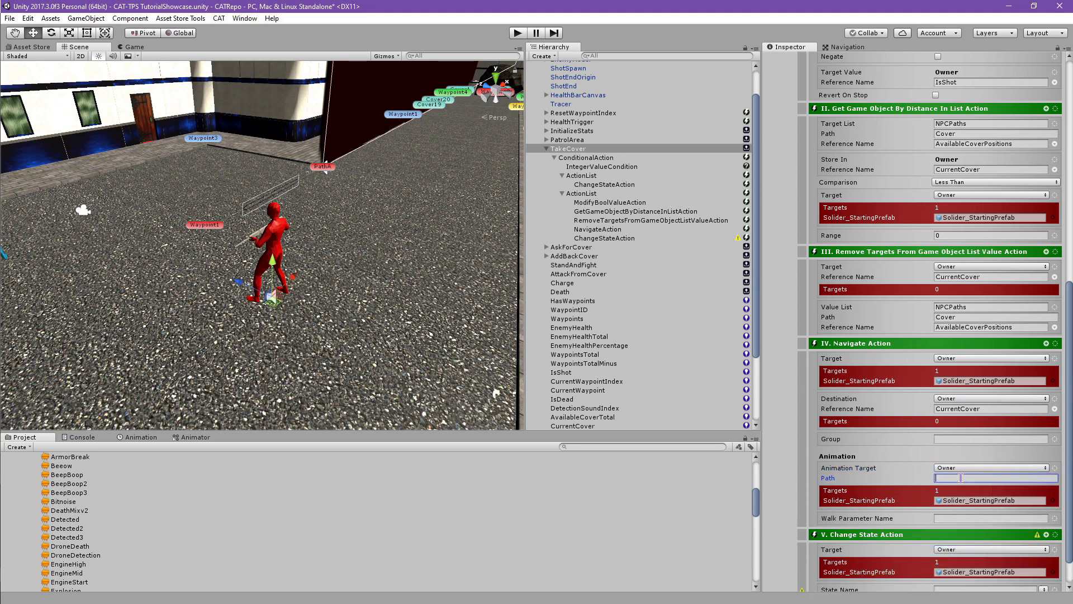
pyautogui.click(959, 478)
pyautogui.click(954, 519)
pyautogui.write('Moving')
pyautogui.doubleClick(952, 515)
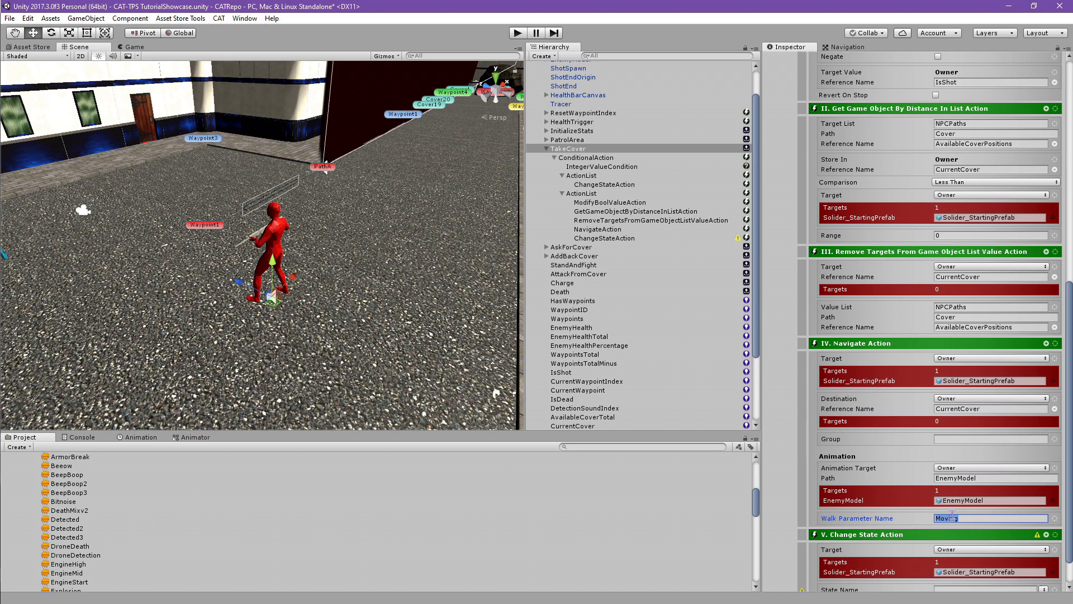
# Set the state name of the last Change State Action in TakeCover to AttackFromCover
pyautogui.scroll(-3, 952, 518)
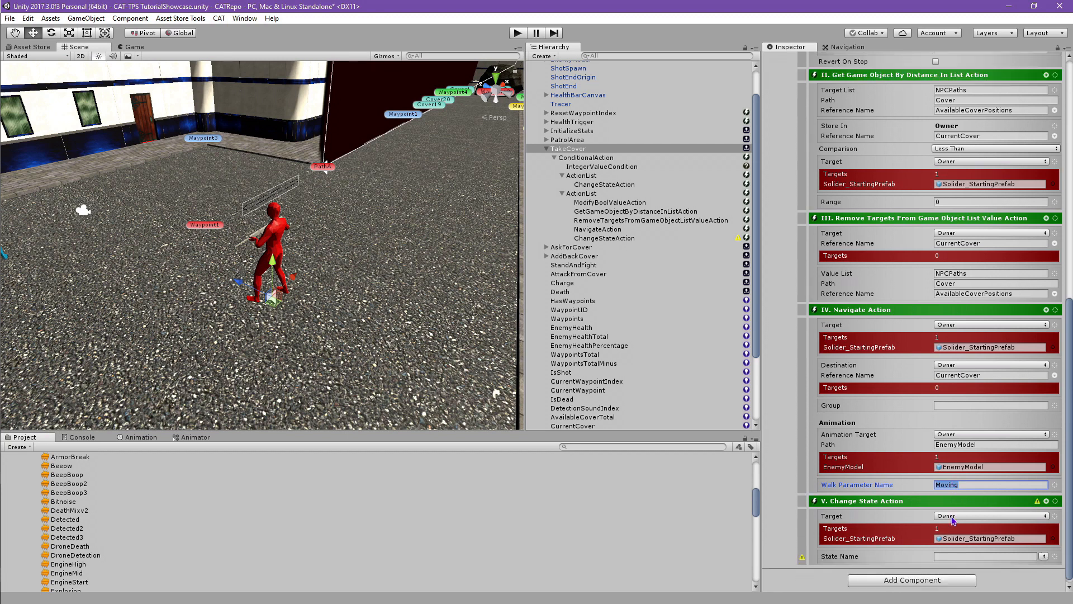
pyautogui.click(1044, 553)
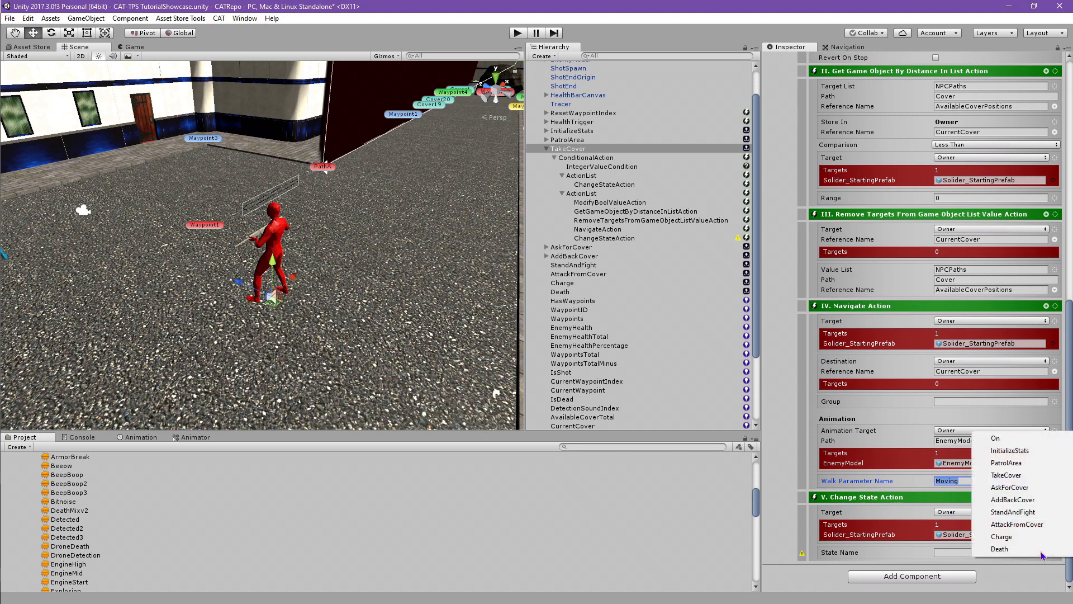
pyautogui.click(1037, 524)
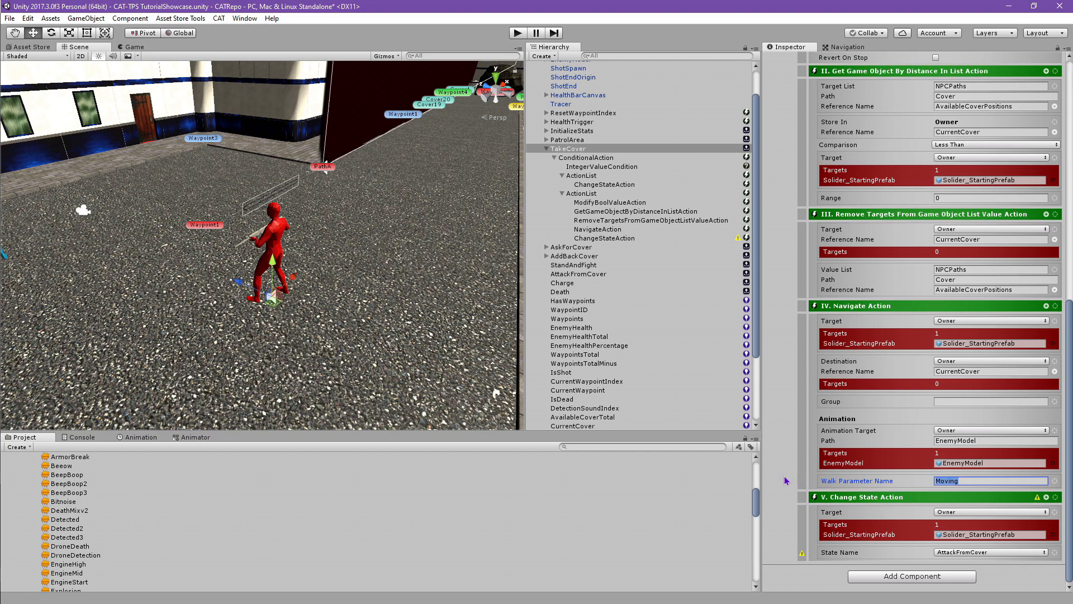
# Review TakeCover's change state action and action lists, and reset the transform of its ConditionalAction
pyautogui.click(640, 237)
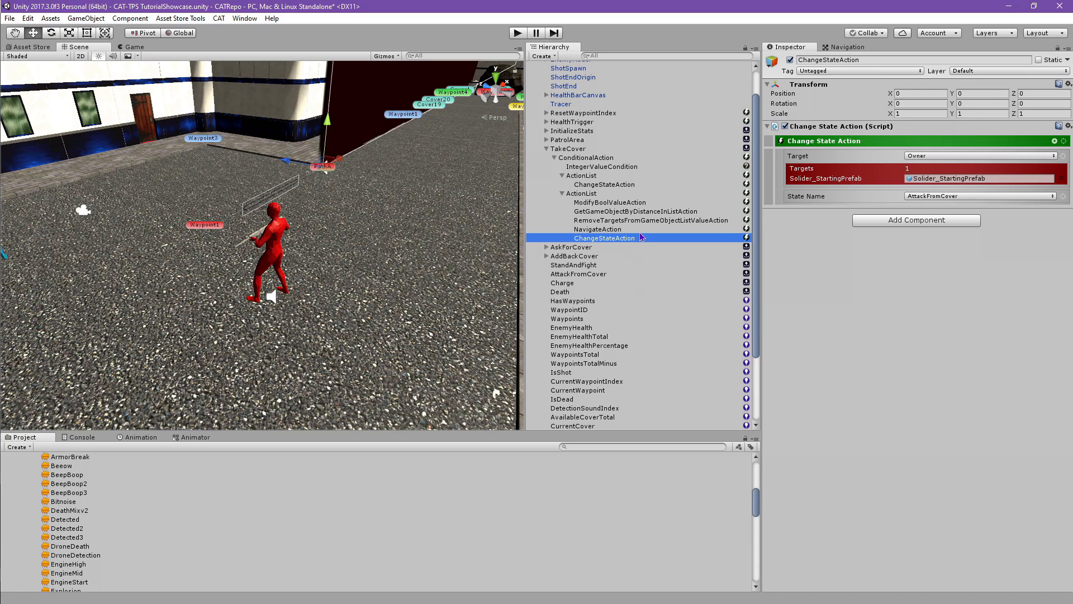
pyautogui.click(624, 194)
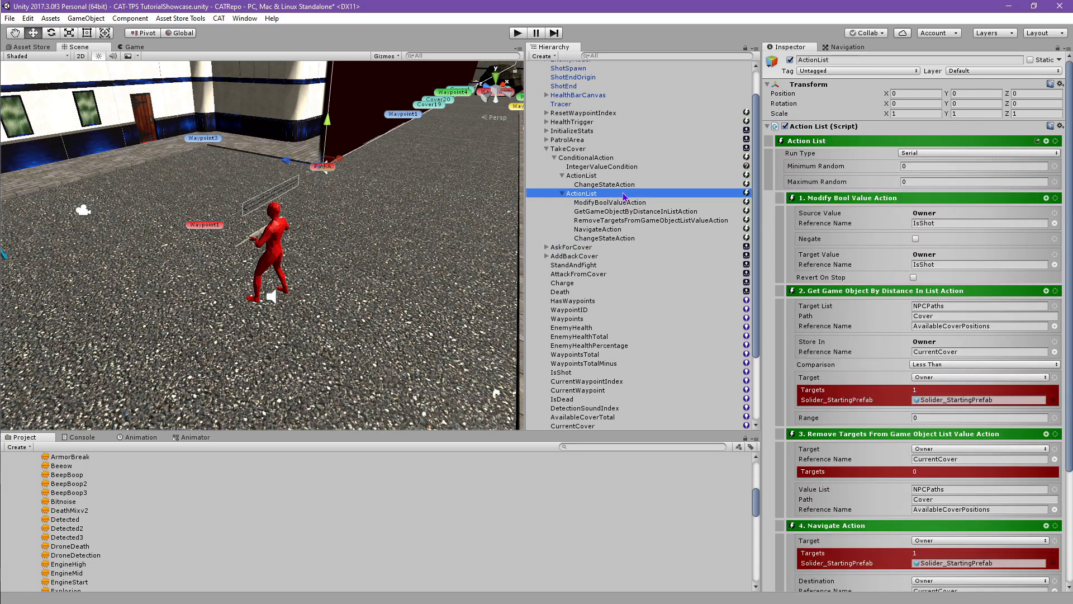
pyautogui.click(612, 176)
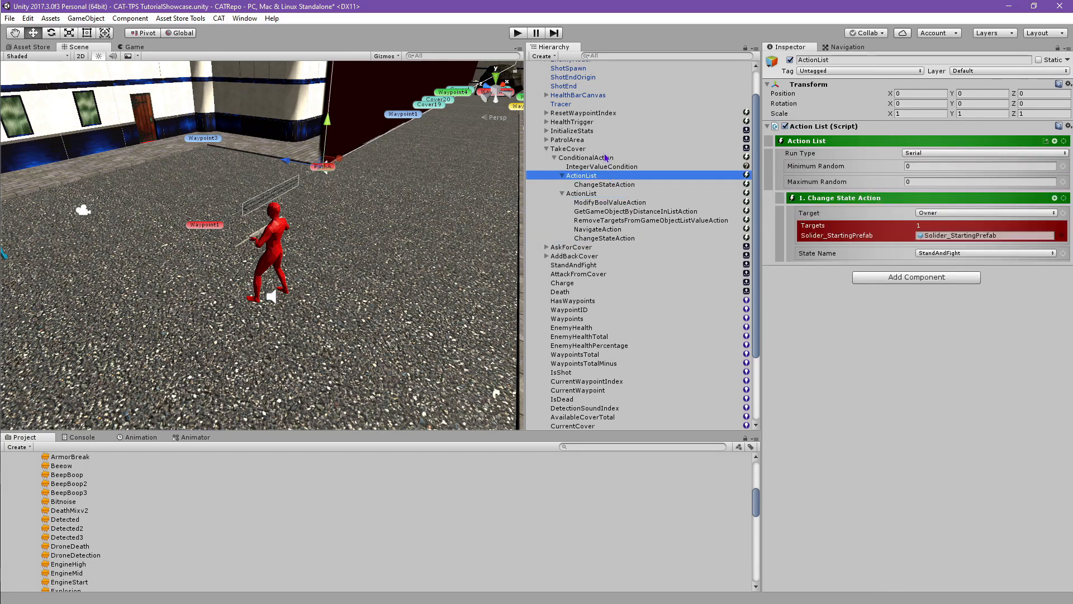
pyautogui.click(606, 158)
pyautogui.click(1060, 83)
pyautogui.click(1053, 100)
pyautogui.click(579, 150)
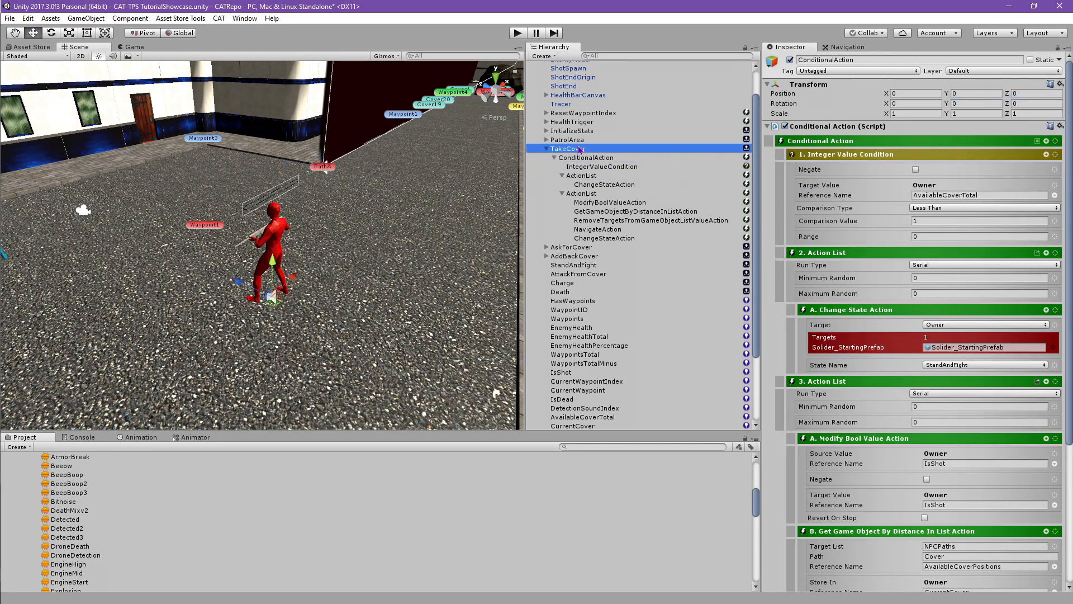
# Collapse TakeCover and add a Face Target action as a child of the AttackFromCover state
pyautogui.click(547, 149)
pyautogui.click(577, 184)
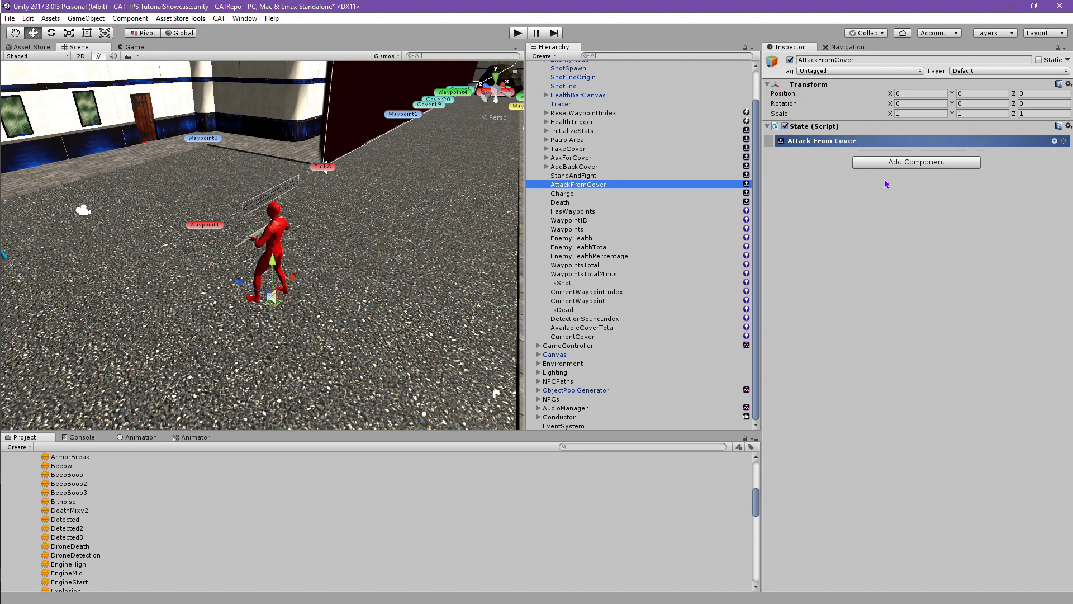
pyautogui.click(1055, 141)
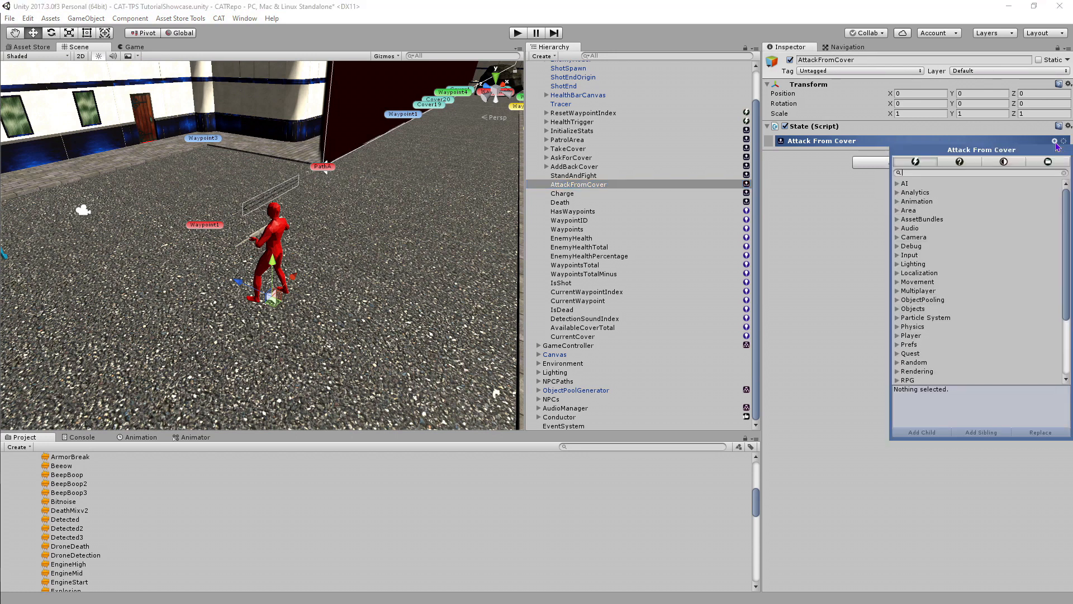
pyautogui.write('Fa')
pyautogui.press('Down')
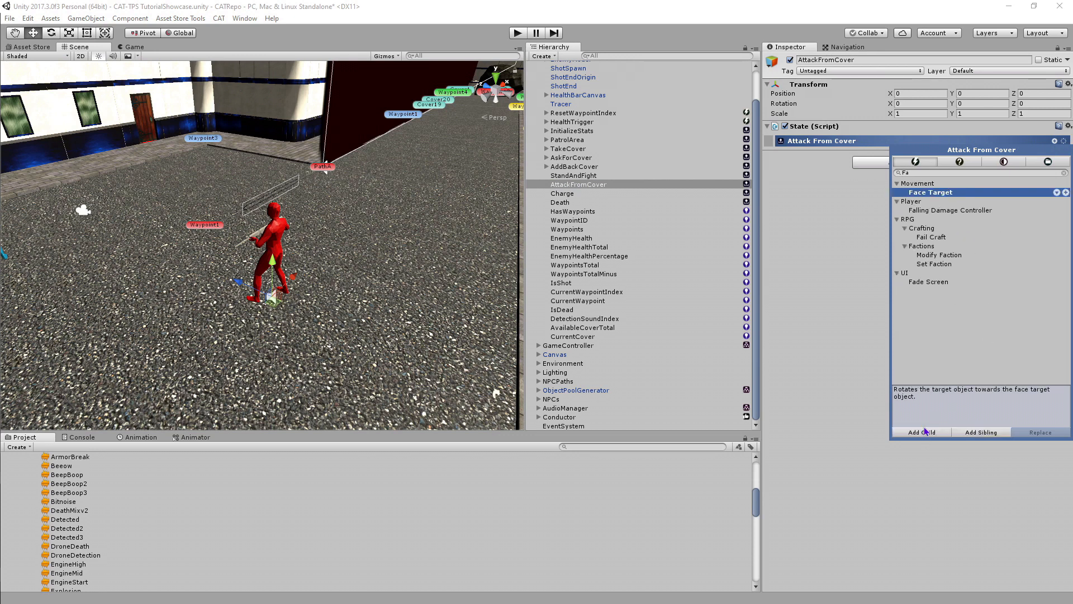
pyautogui.click(924, 432)
pyautogui.click(942, 173)
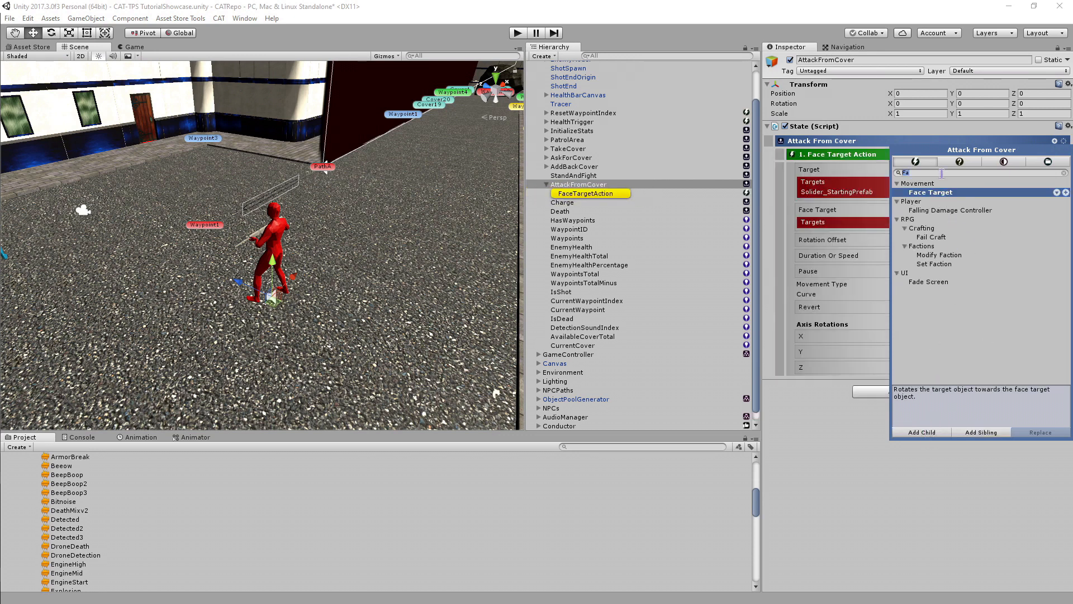
# Add an Action List and a Proximity Trigger as children of the AttackFromCover state
pyautogui.write('Action')
pyautogui.click(927, 218)
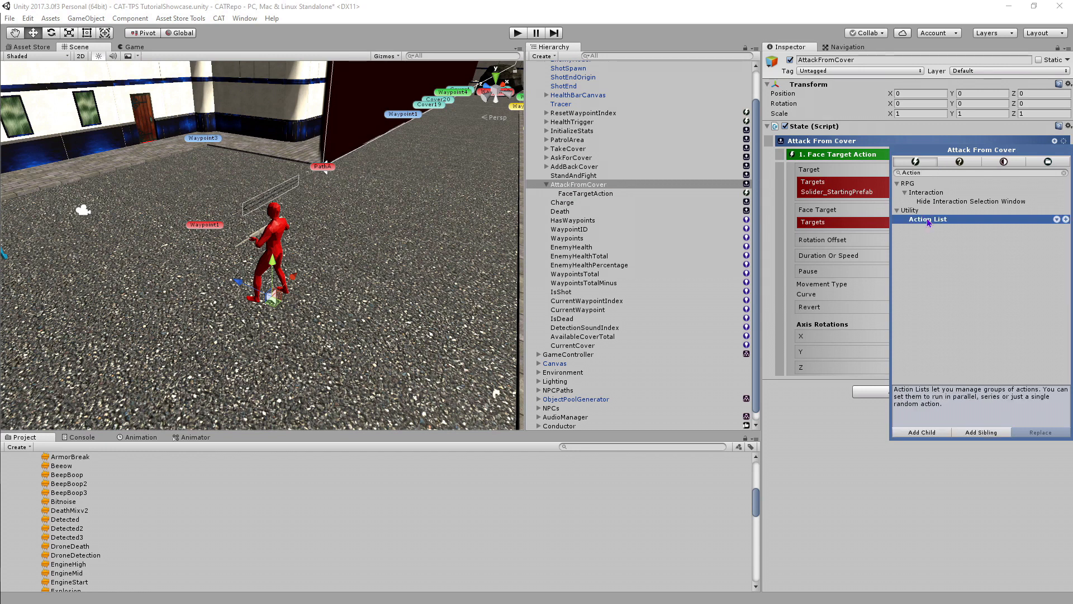
pyautogui.click(922, 432)
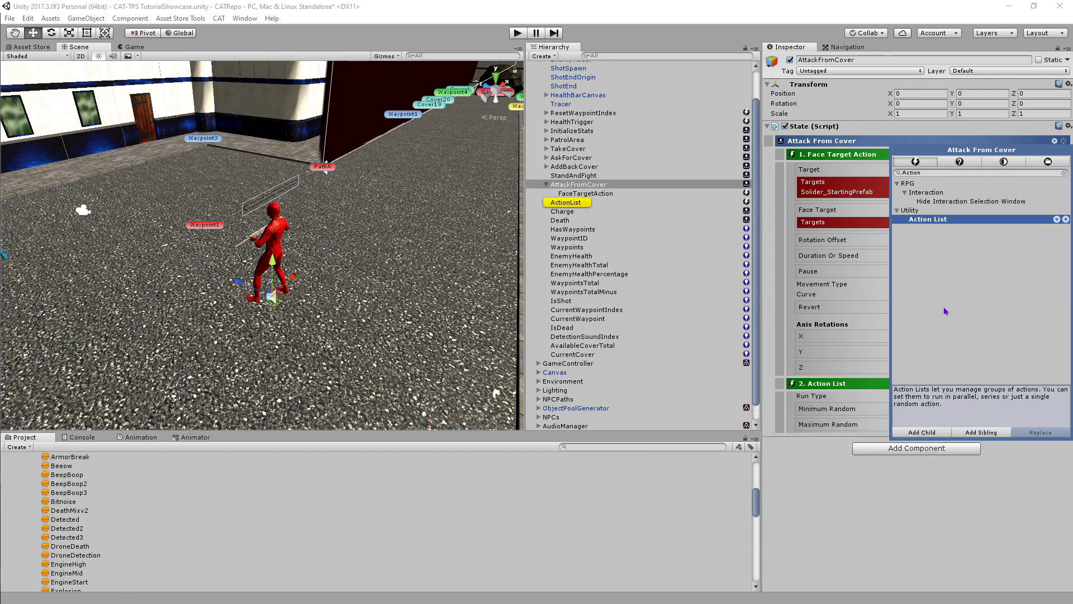
pyautogui.click(932, 172)
pyautogui.write('Proximity')
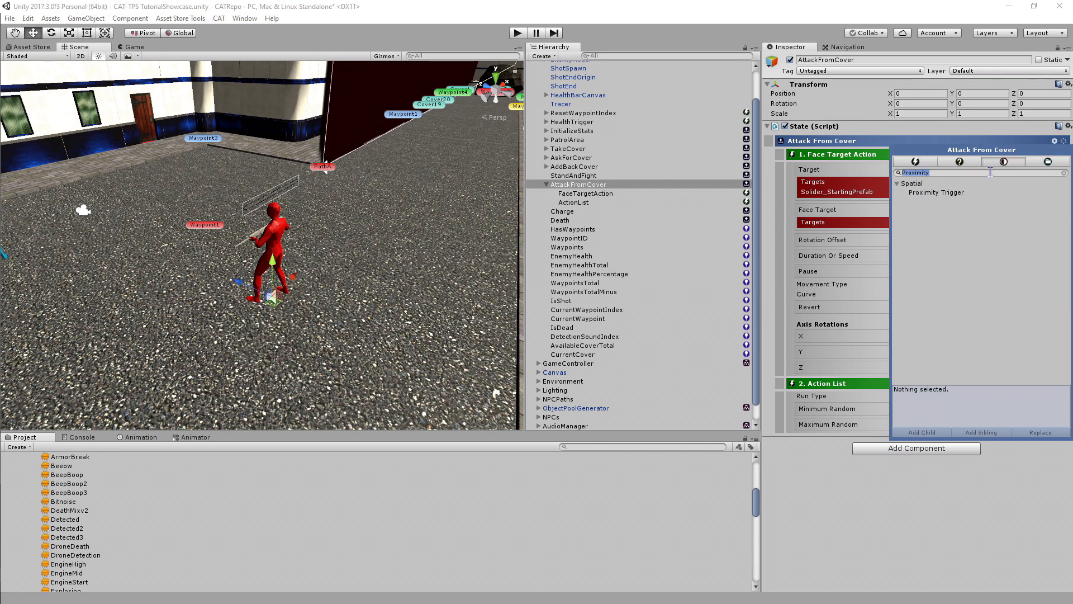
pyautogui.click(964, 192)
pyautogui.click(933, 436)
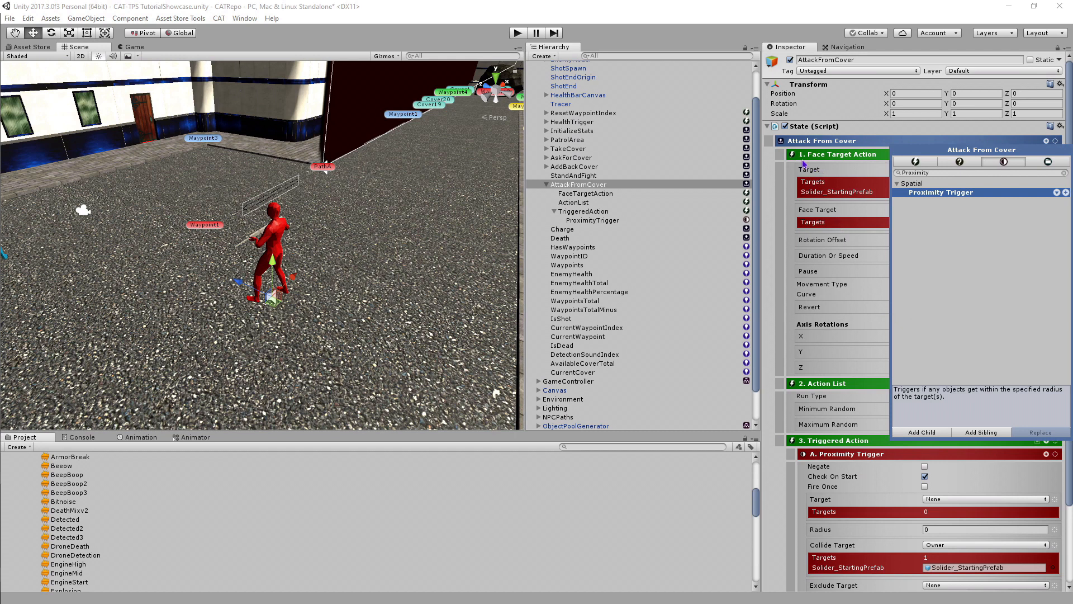
pyautogui.click(564, 187)
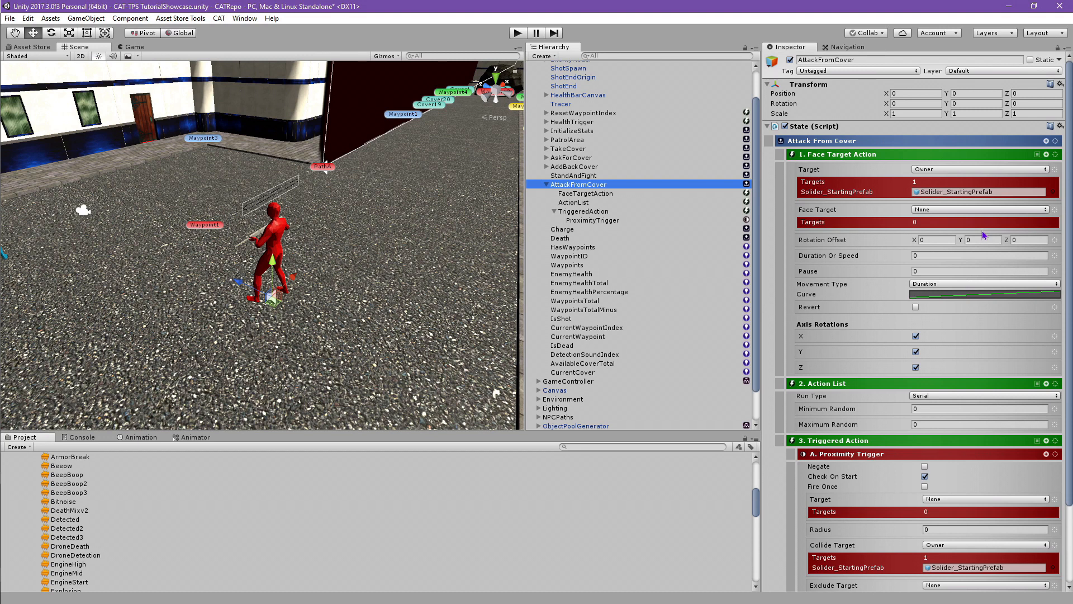
# Configure the Face Target Action with face target Player, movement type Continuous, duration or speed 500, and X axis rotation disabled
pyautogui.click(980, 210)
pyautogui.click(971, 235)
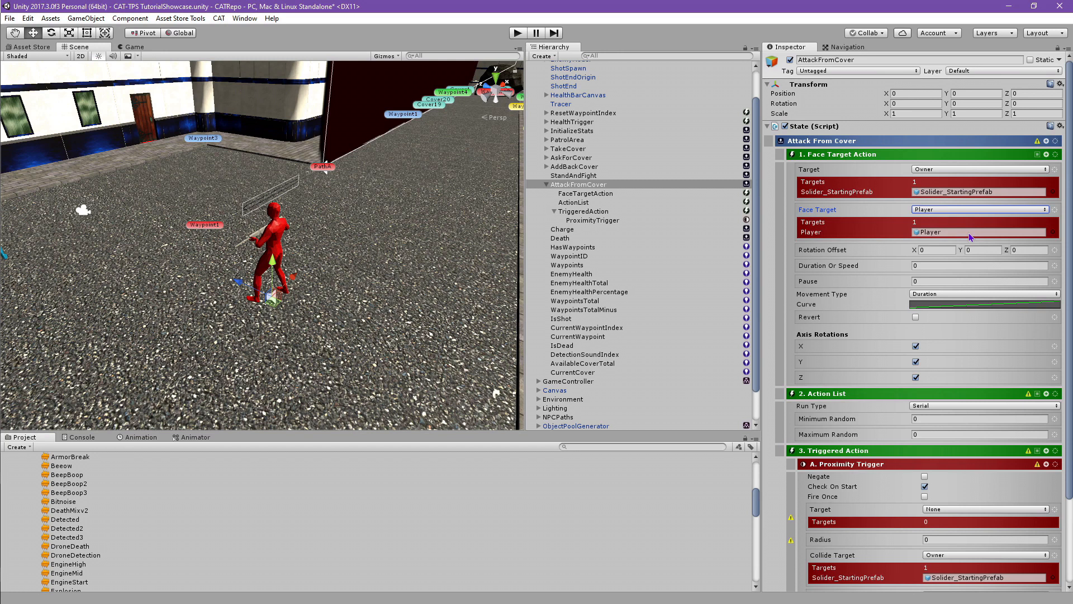
pyautogui.click(954, 294)
pyautogui.click(952, 330)
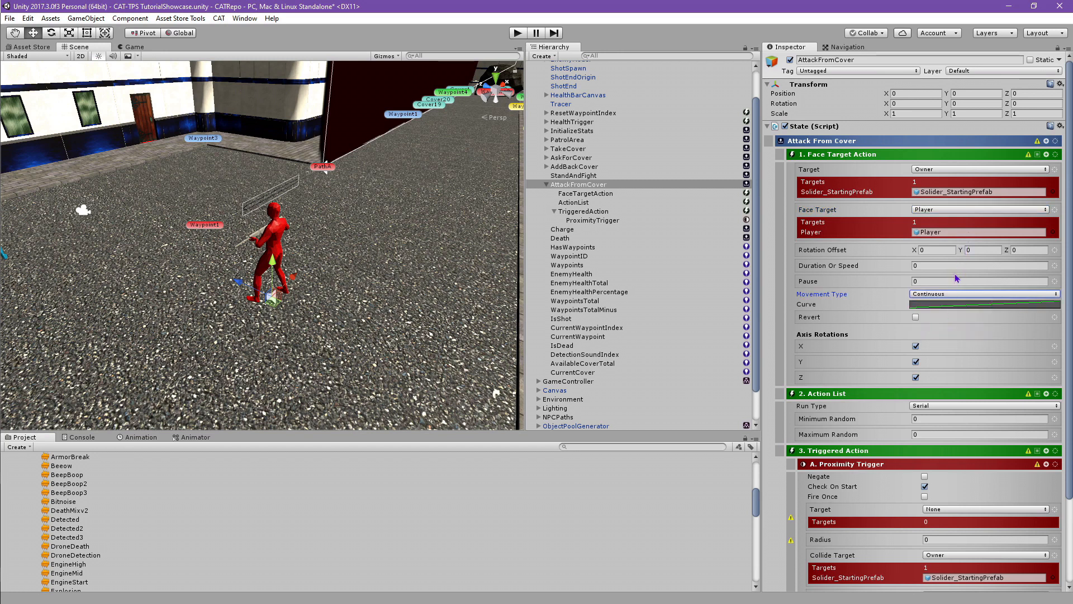
pyautogui.click(957, 266)
pyautogui.write('500')
pyautogui.press('Return')
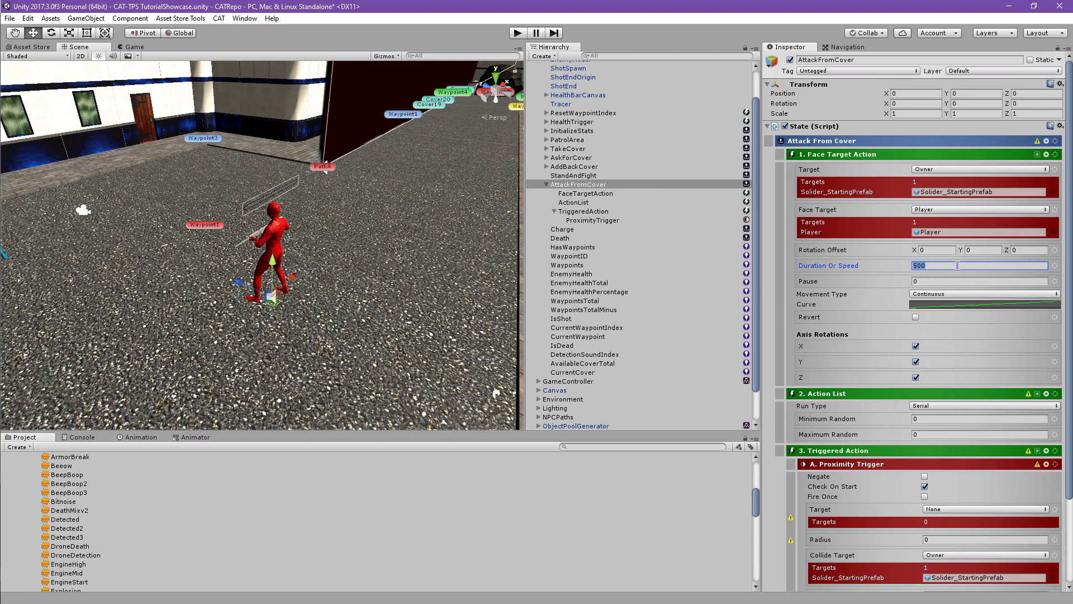
pyautogui.click(916, 346)
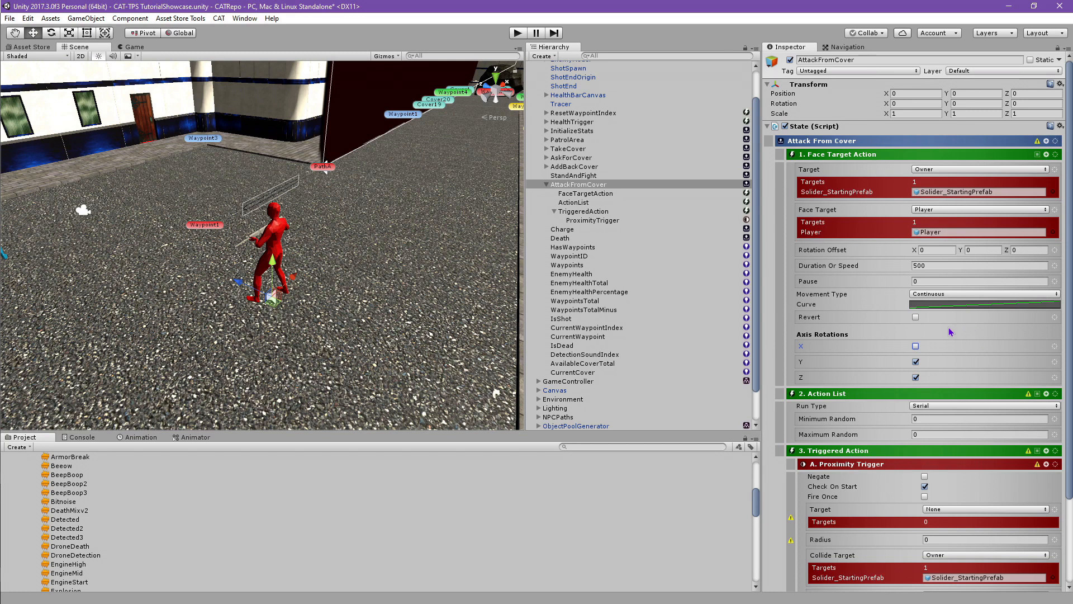
# Add a Wait For Frames action and a Looping Action as children of AttackFromCover's Action List
pyautogui.scroll(-3, 929, 306)
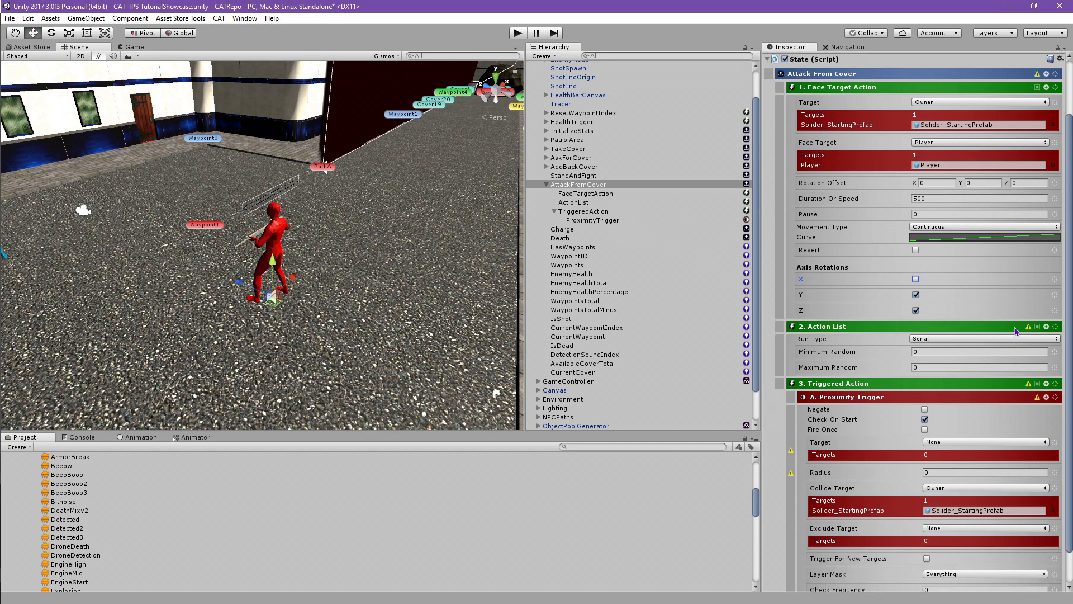
pyautogui.click(1047, 327)
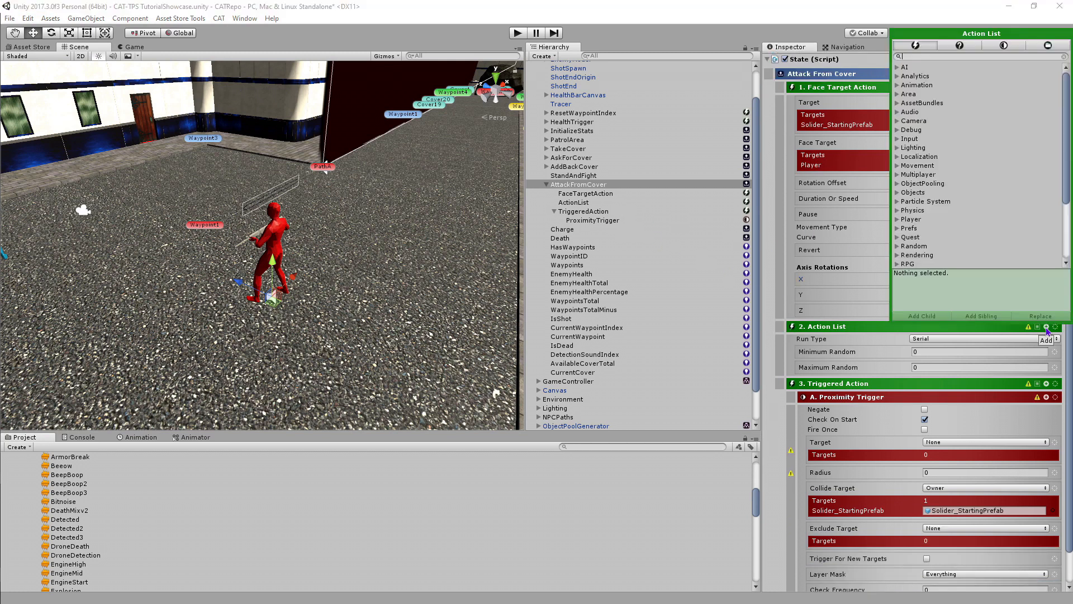
pyautogui.write('Wait')
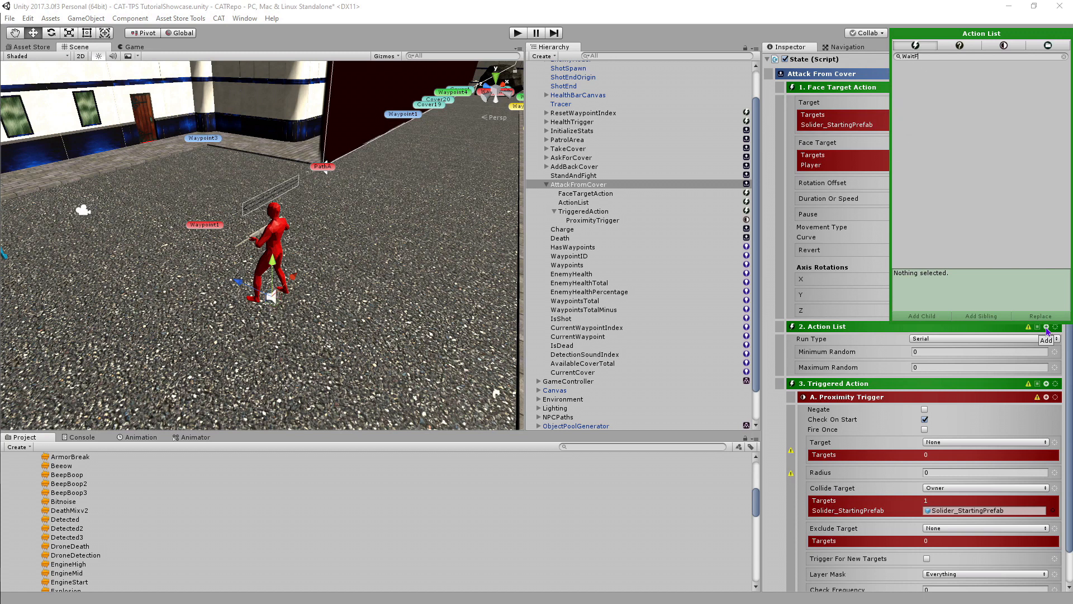
pyautogui.click(961, 77)
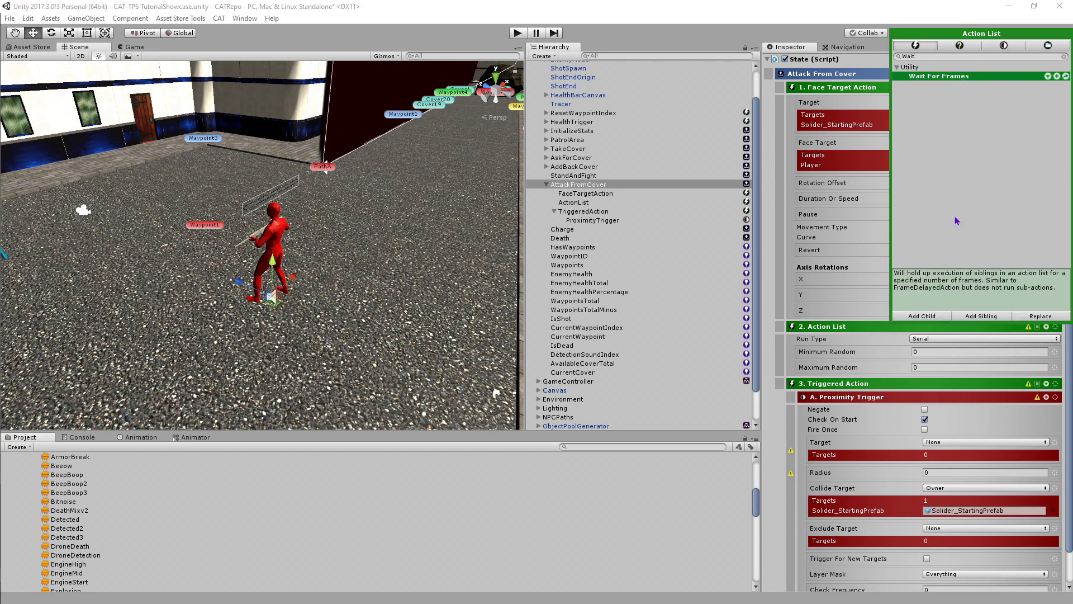
pyautogui.click(938, 316)
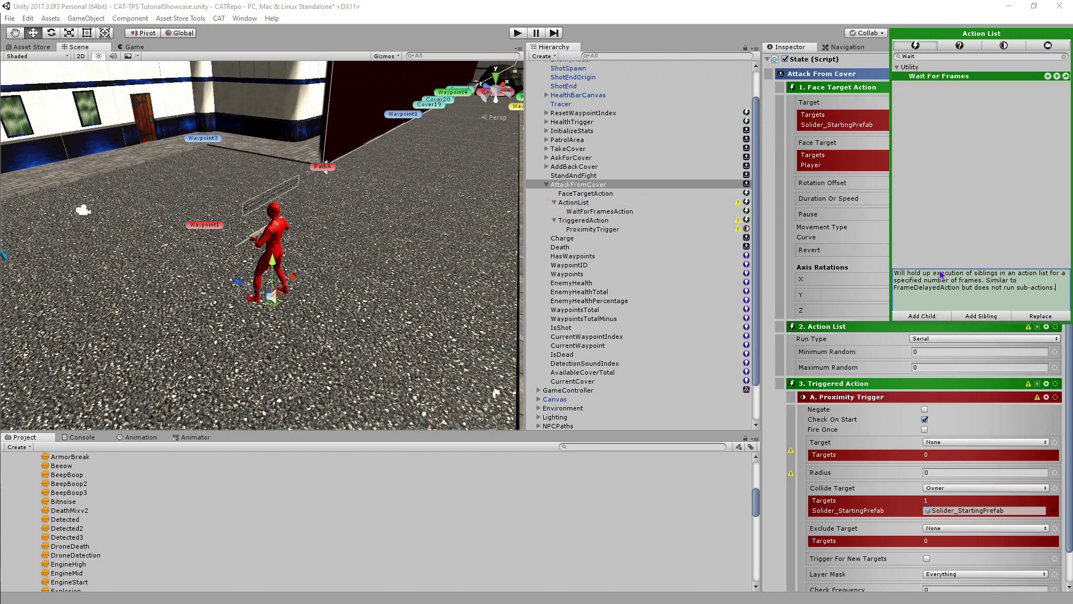
pyautogui.click(952, 57)
pyautogui.write('Looping Action')
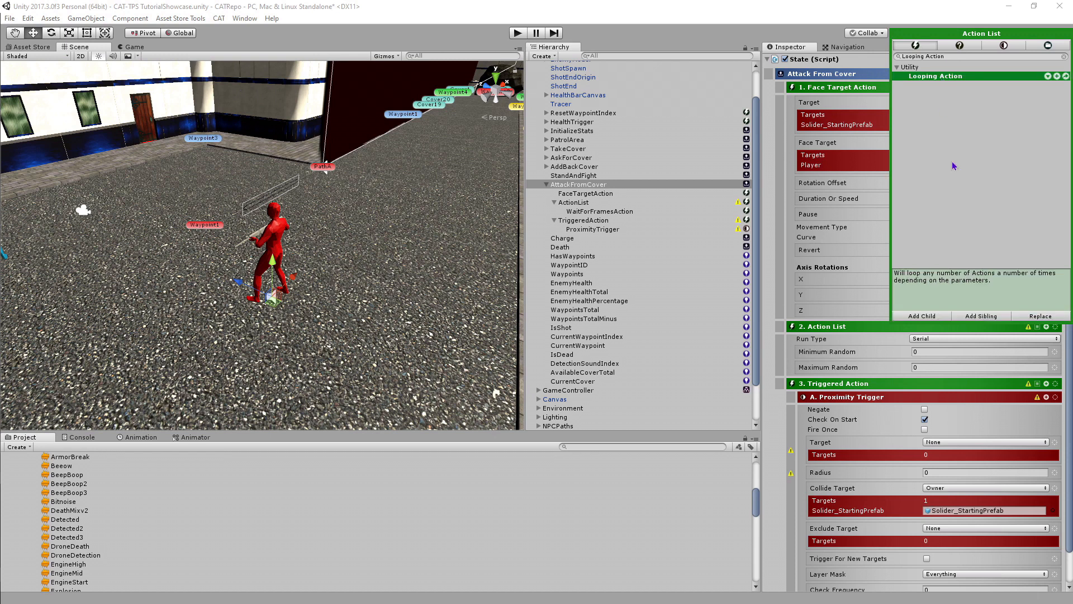
pyautogui.click(929, 317)
pyautogui.click(950, 56)
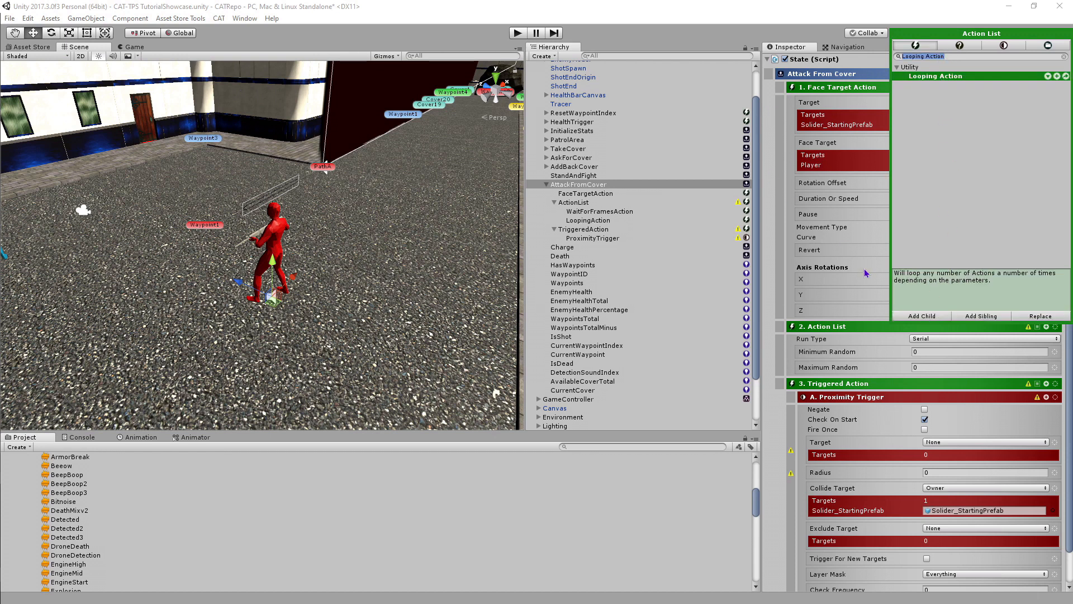
pyautogui.click(776, 264)
# Add a Set Bool Animation Param action and a nested Looping Action as children of the Looping Action
pyautogui.scroll(-3, 881, 290)
pyautogui.scroll(-3, 882, 292)
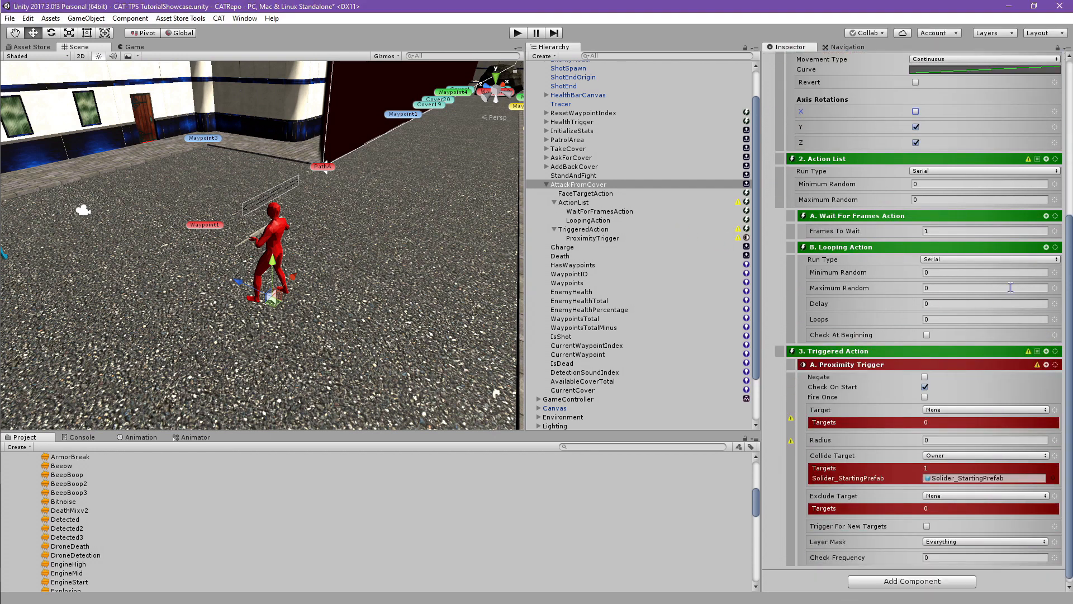
pyautogui.click(1047, 247)
pyautogui.write('Set')
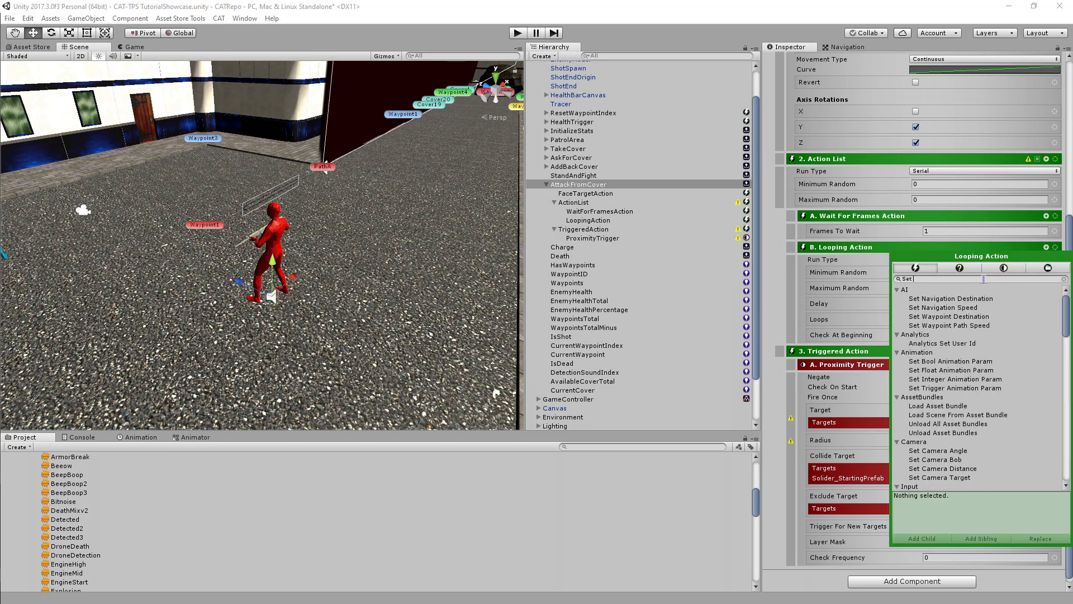
pyautogui.write(' Bool')
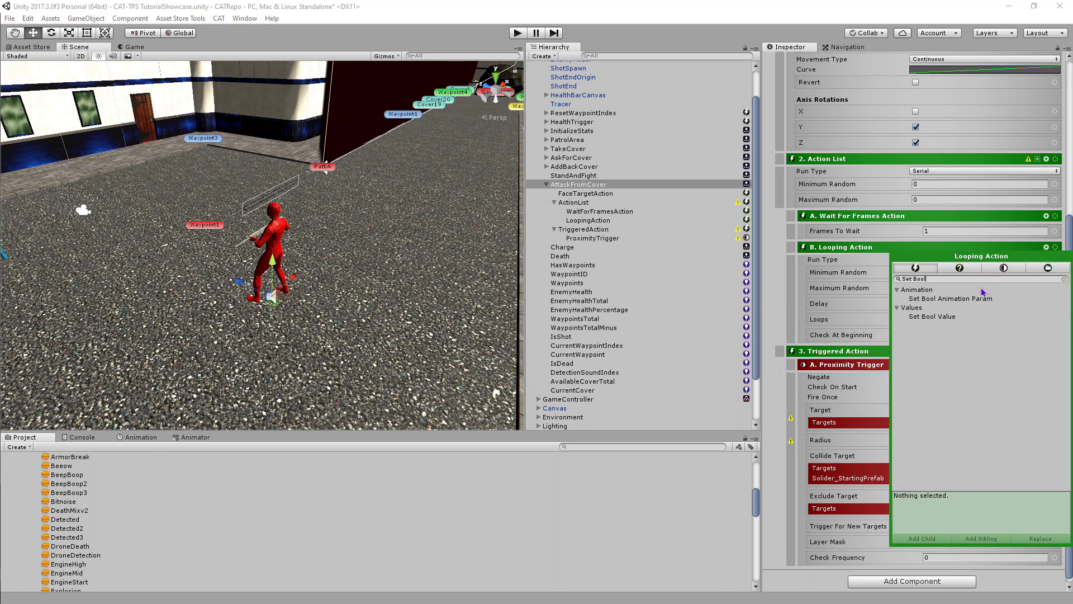
pyautogui.click(978, 298)
pyautogui.click(921, 539)
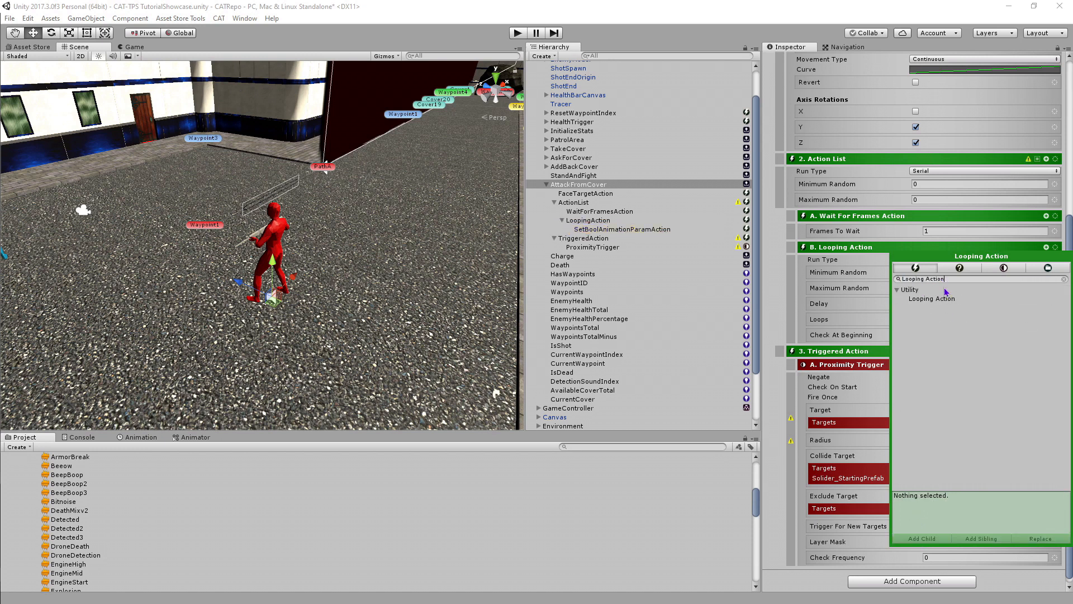
pyautogui.click(945, 298)
pyautogui.click(920, 539)
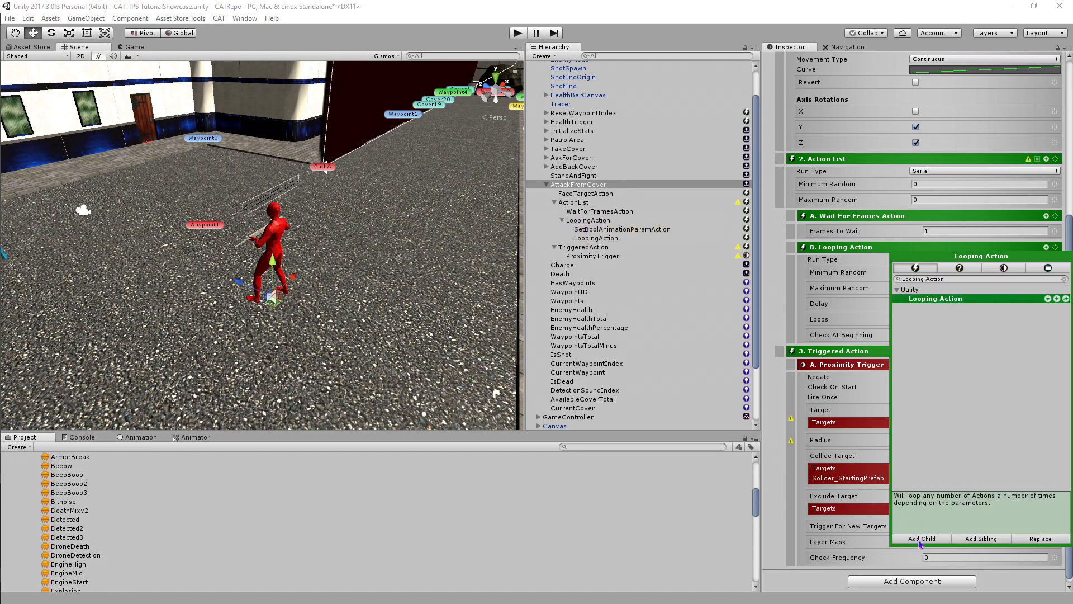
pyautogui.click(786, 324)
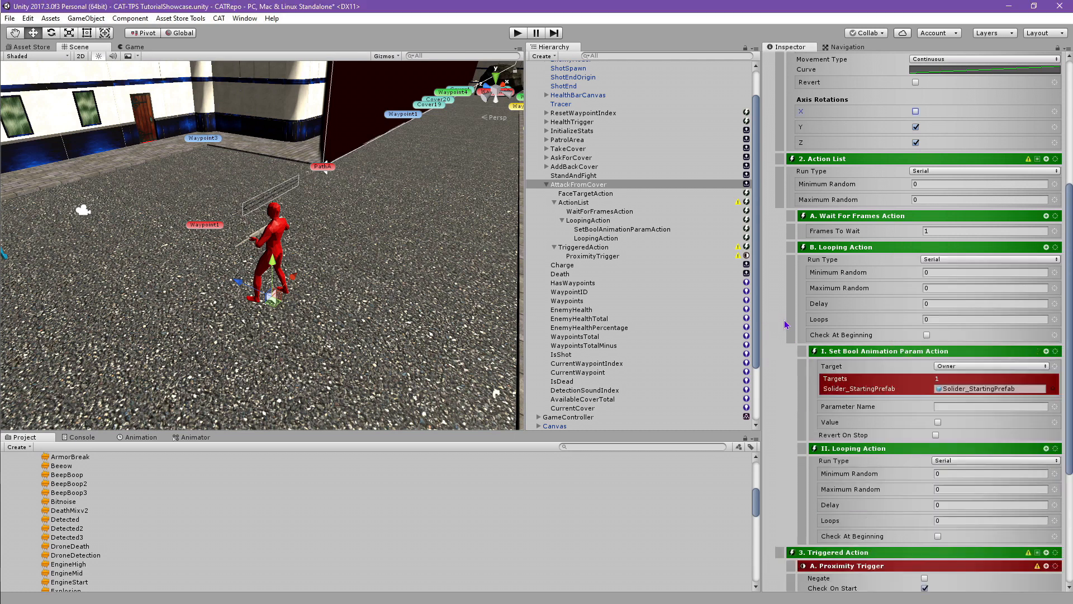
# Add Set Vector 3 Value and Set Random Vector 3 actions as children of the nested Looping Action
pyautogui.click(1046, 449)
pyautogui.write('Set Vec')
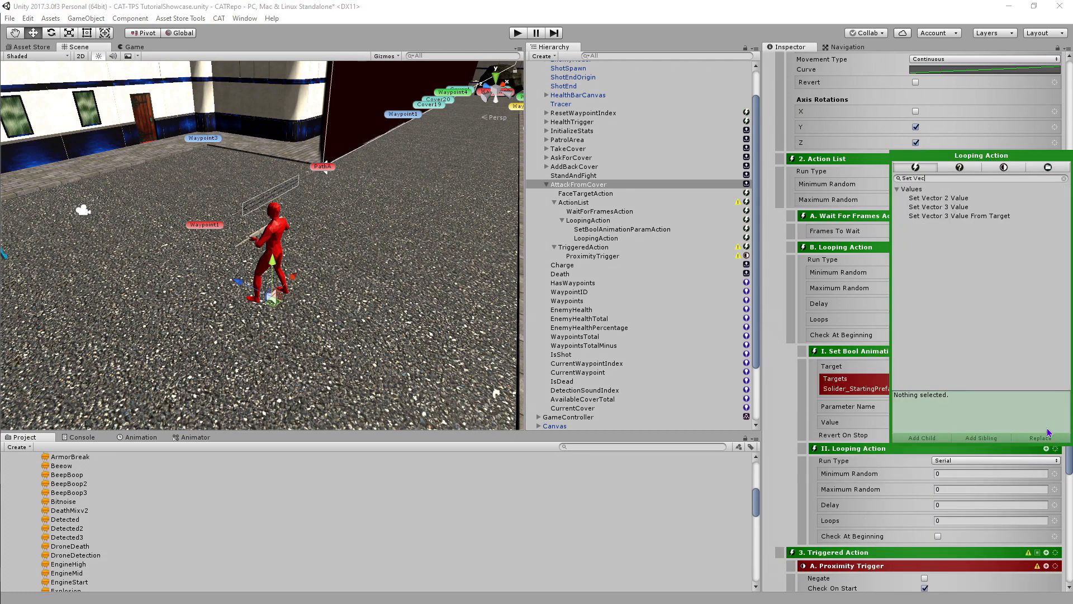
pyautogui.click(966, 210)
pyautogui.click(931, 438)
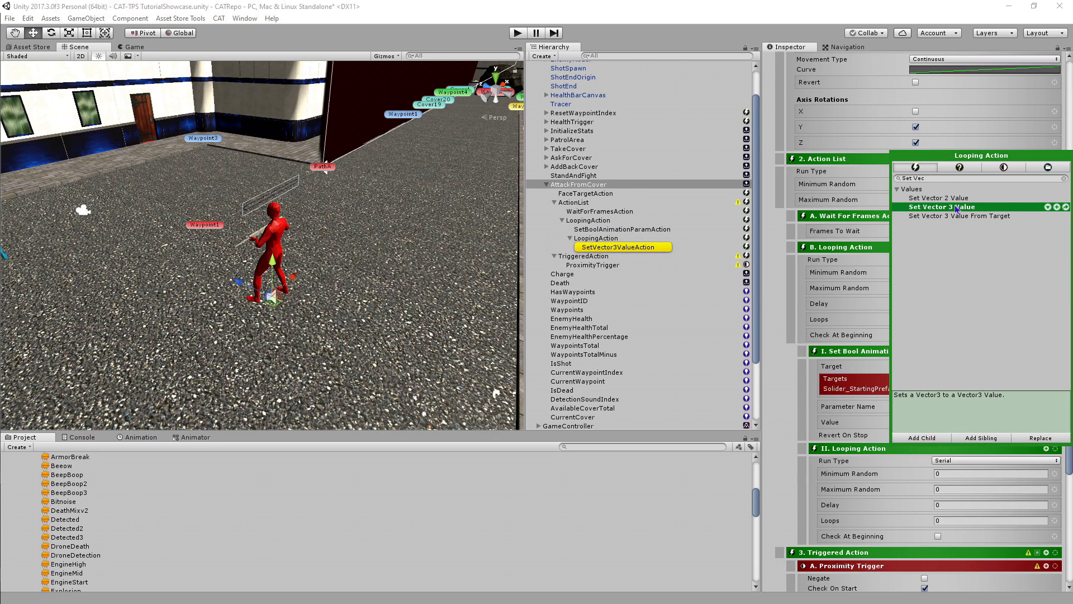
pyautogui.moveTo(918, 178)
pyautogui.mouseDown()
pyautogui.moveTo(939, 178)
pyautogui.moveTo(901, 178)
pyautogui.mouseUp()
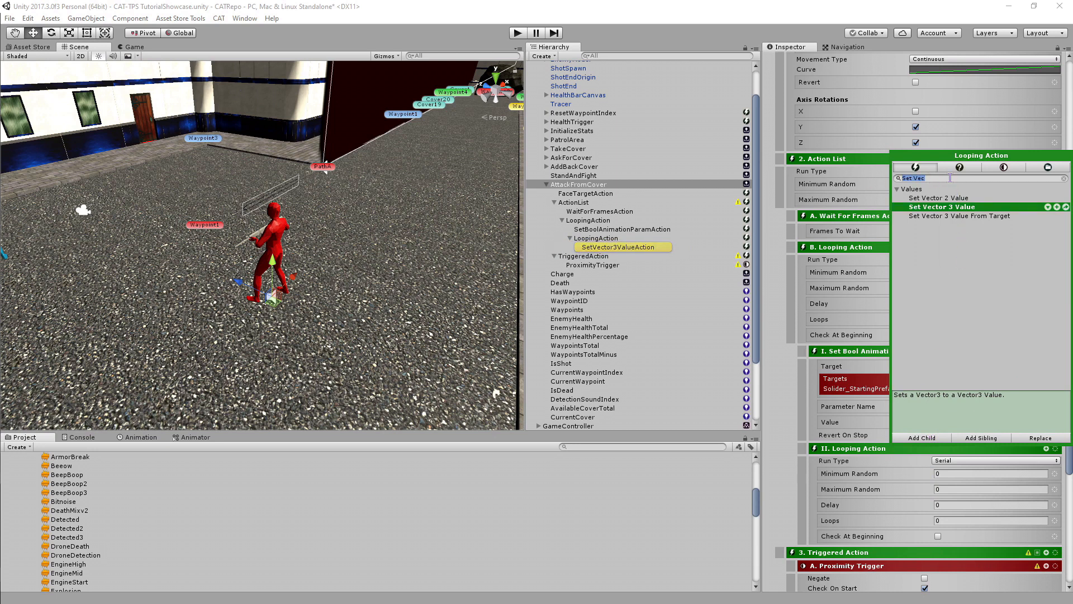
pyautogui.write('Random')
pyautogui.click(962, 243)
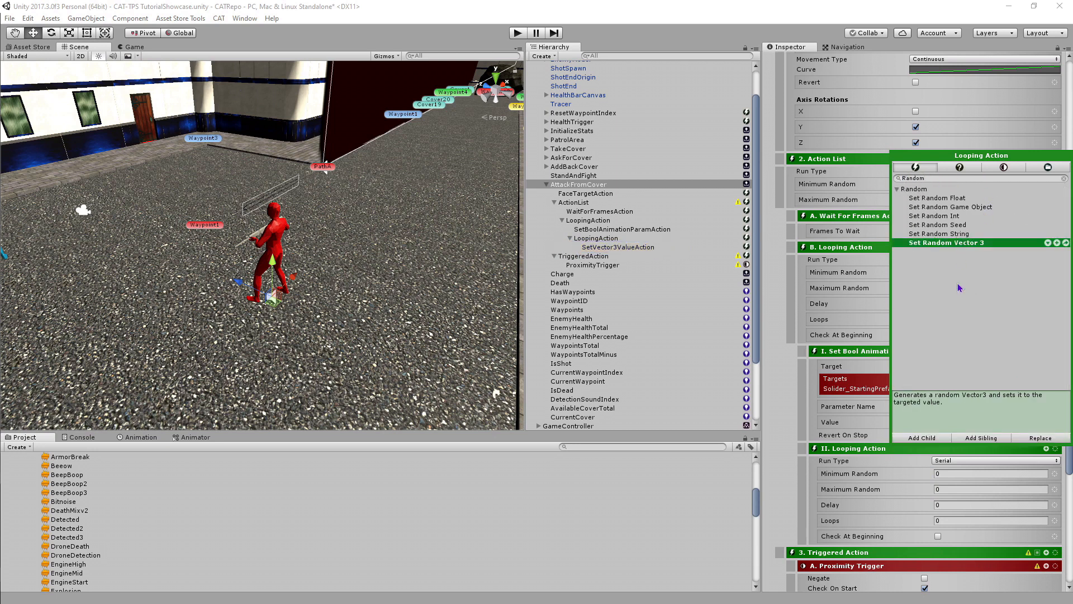
pyautogui.click(940, 436)
# Add a Play Sound action and a Translate Action as children of the nested Looping Action
pyautogui.click(986, 179)
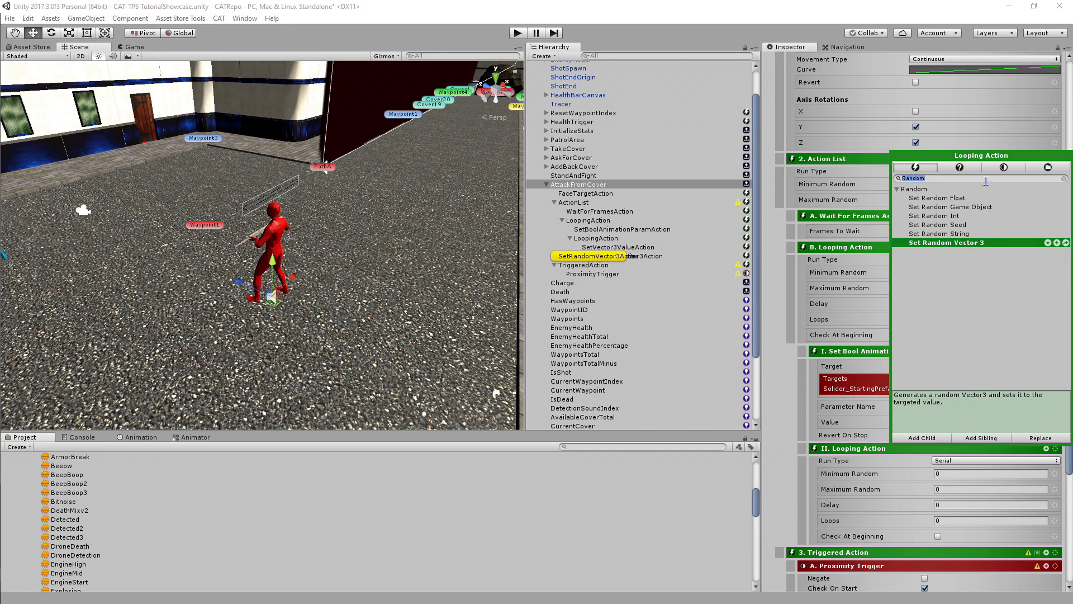
pyautogui.write('Play S')
pyautogui.click(956, 198)
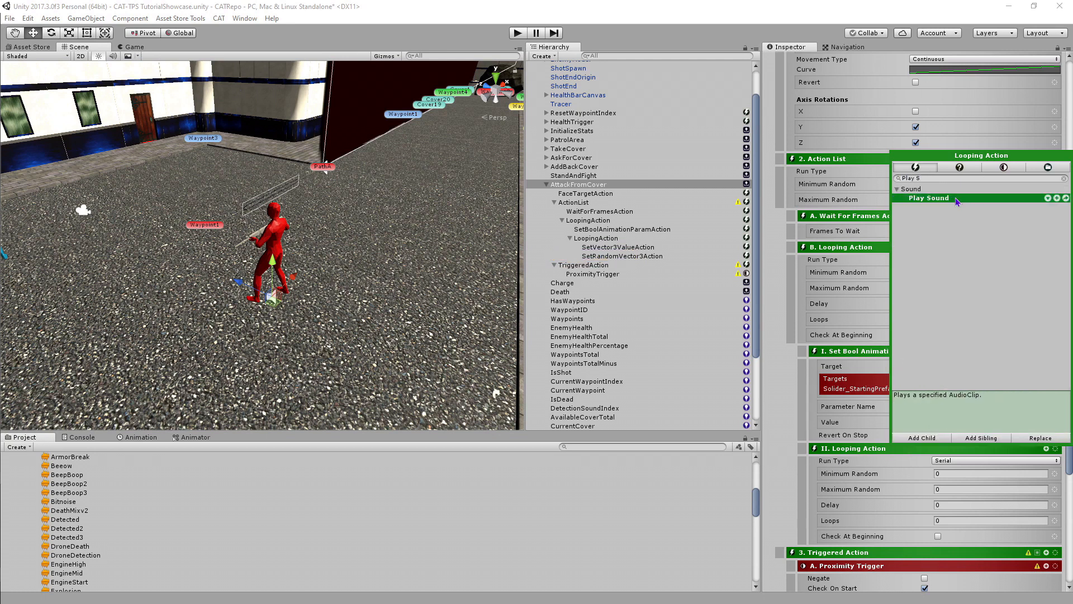
pyautogui.click(942, 438)
pyautogui.click(951, 179)
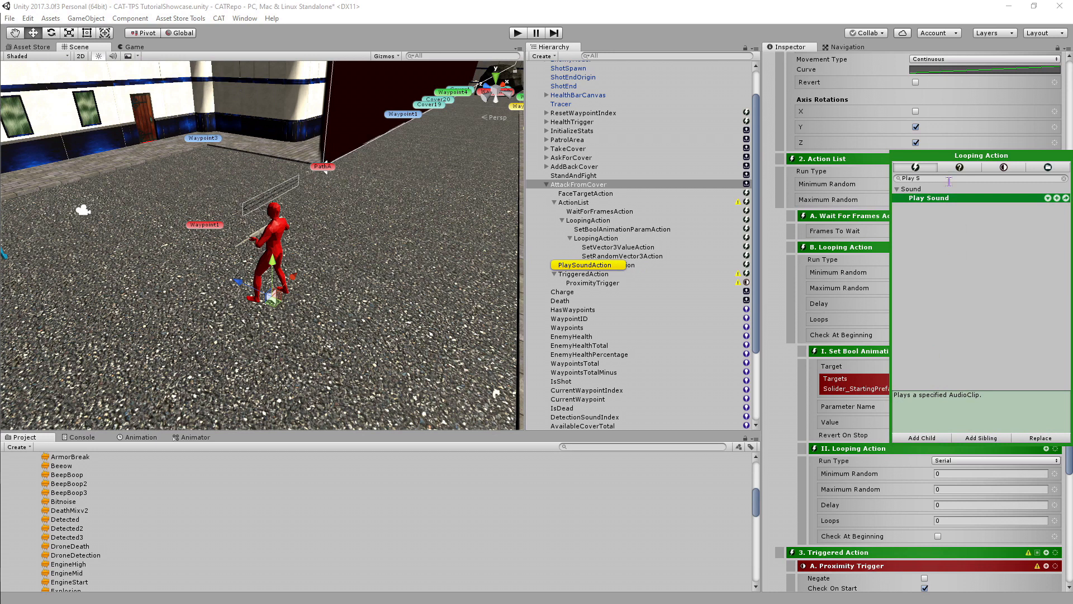
pyautogui.write('Translate')
pyautogui.click(922, 198)
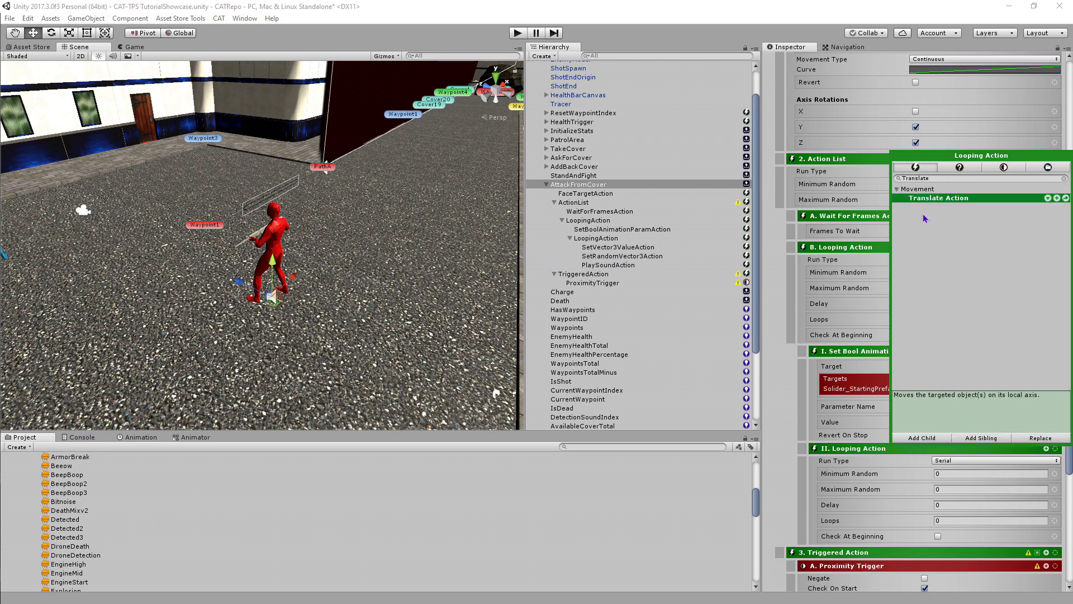
pyautogui.click(921, 438)
# Add an Action List as a child of the nested Looping Action
pyautogui.click(917, 177)
pyautogui.write('Action List')
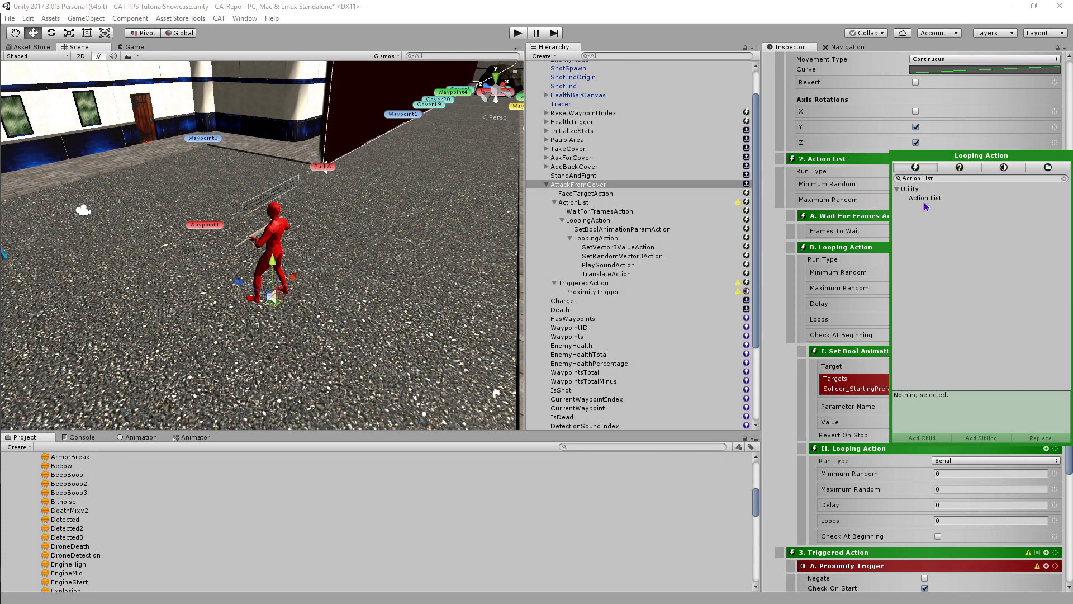
pyautogui.click(925, 199)
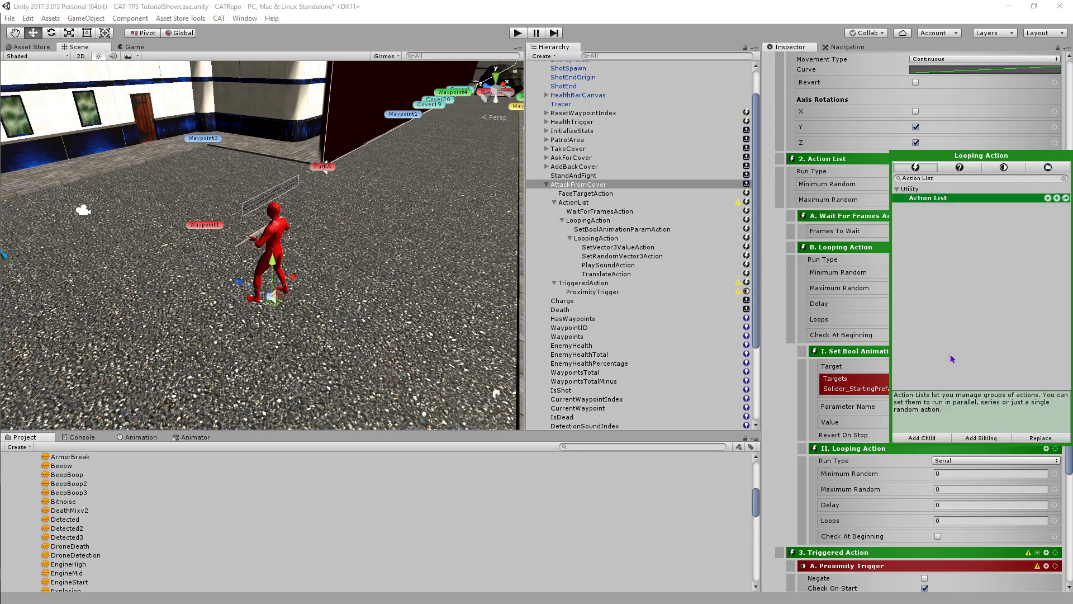
pyautogui.click(936, 438)
# Add a Ray Cast condition as a child of the nested Looping Action
pyautogui.click(949, 178)
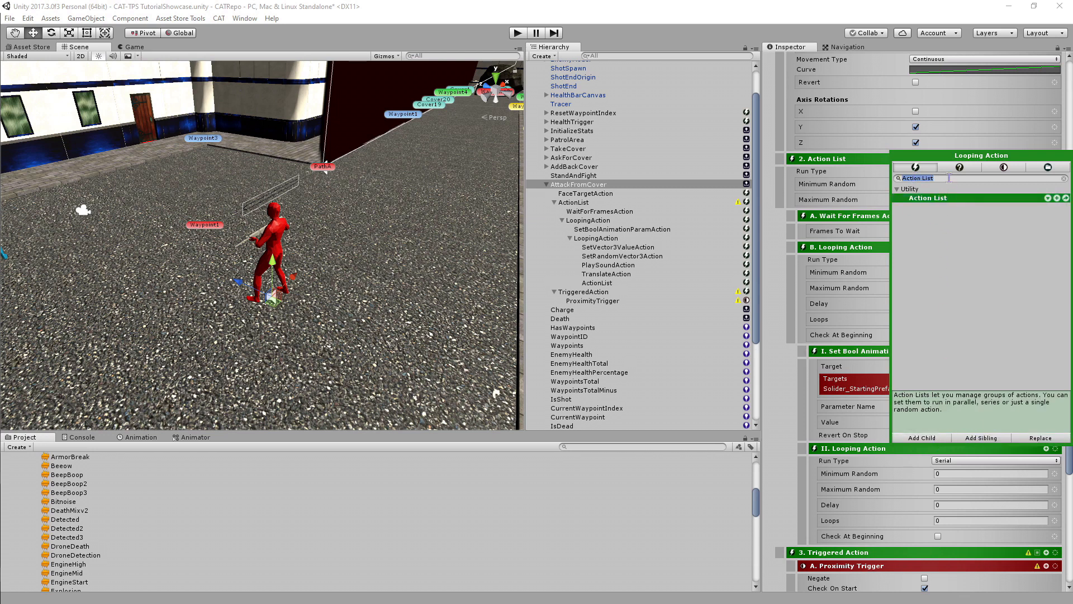
pyautogui.write('Ray')
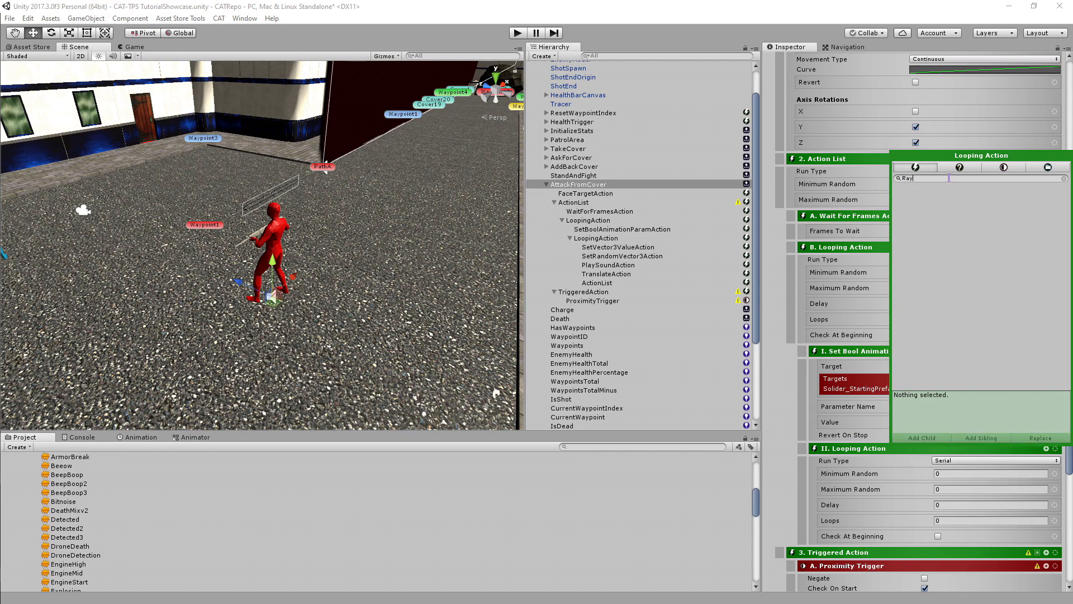
pyautogui.click(969, 169)
pyautogui.click(937, 208)
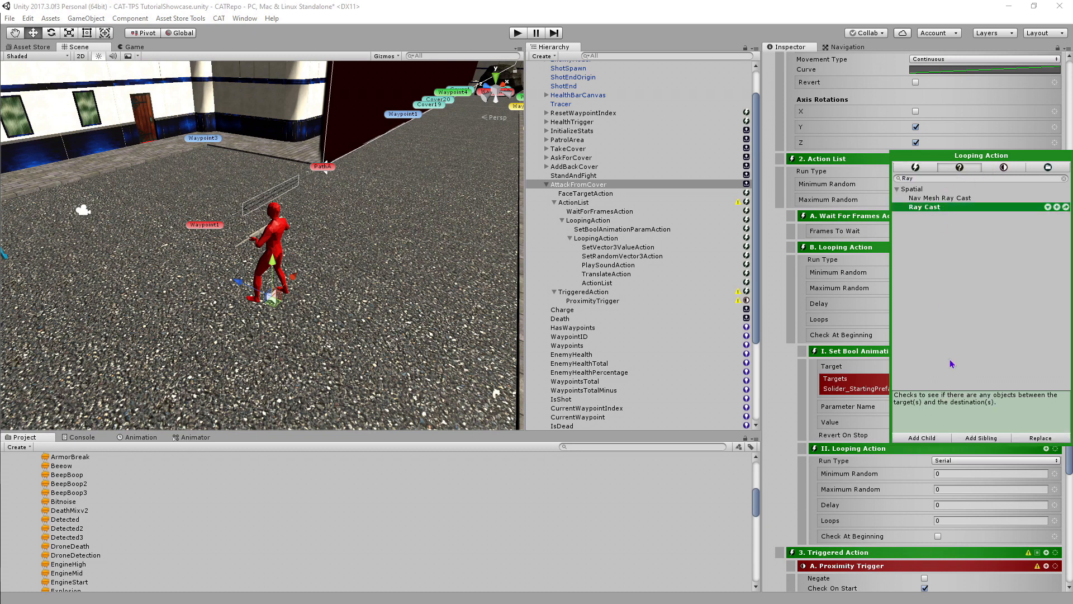
pyautogui.click(938, 438)
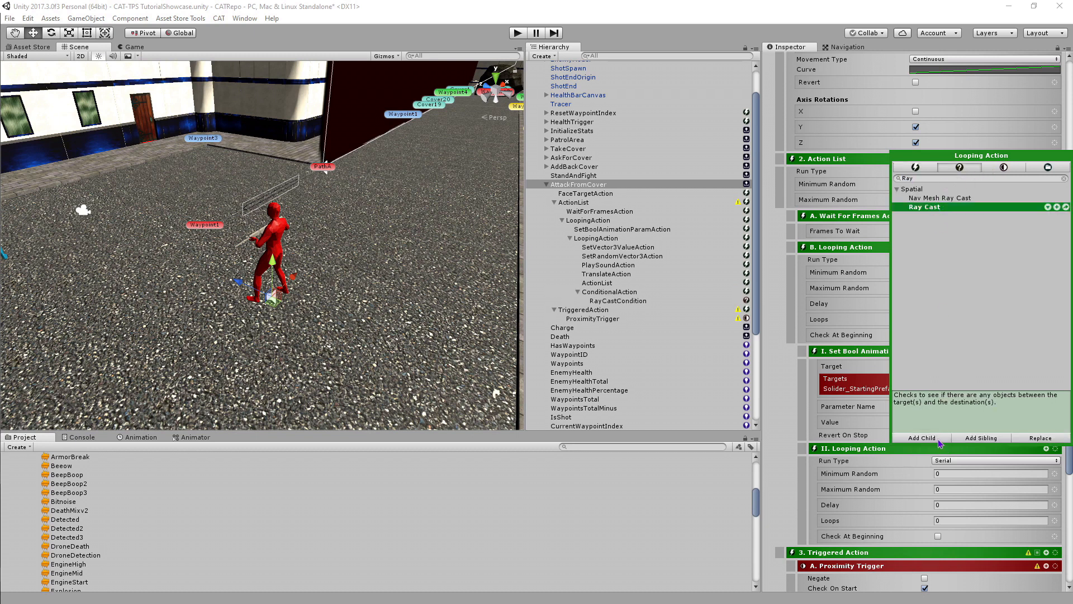
# Add a Move Action as a child of the nested Looping Action and finish adding actions
pyautogui.click(949, 178)
pyautogui.press('BackSpace')
pyautogui.write('Mov')
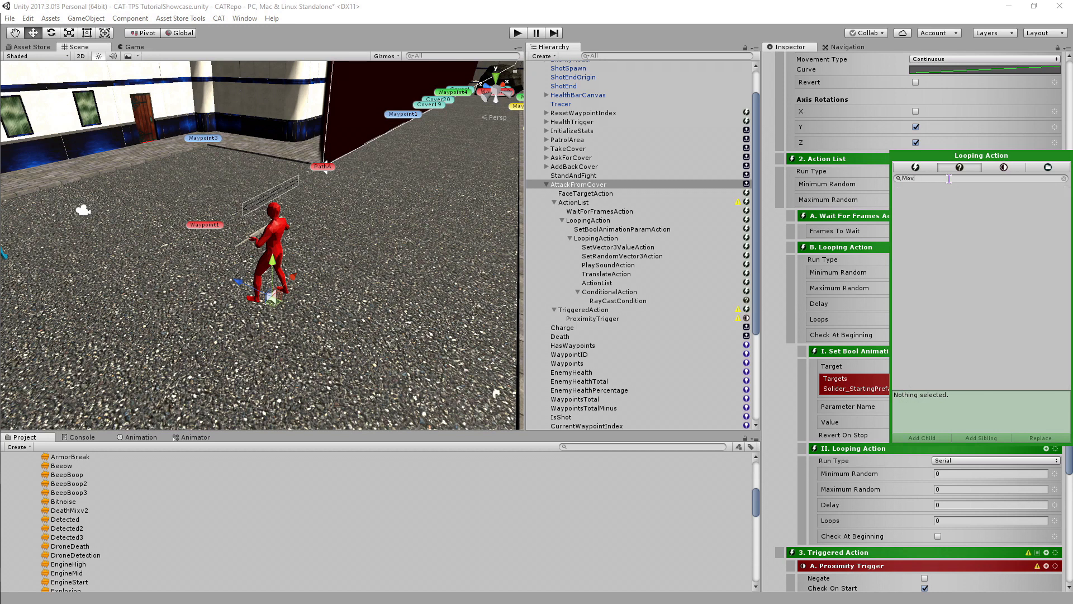
pyautogui.write('e Ac')
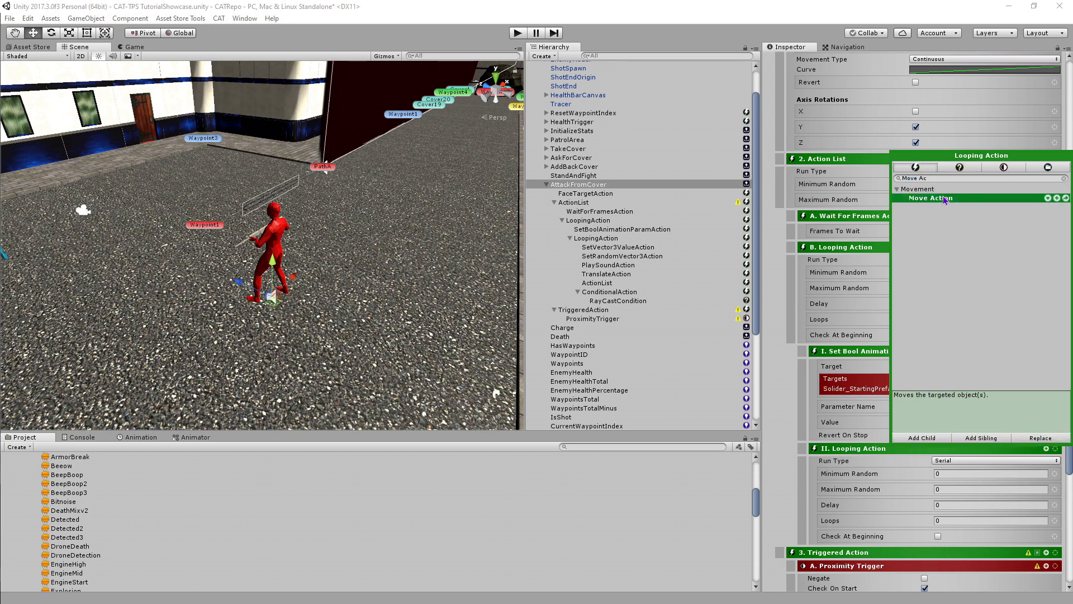
pyautogui.click(931, 437)
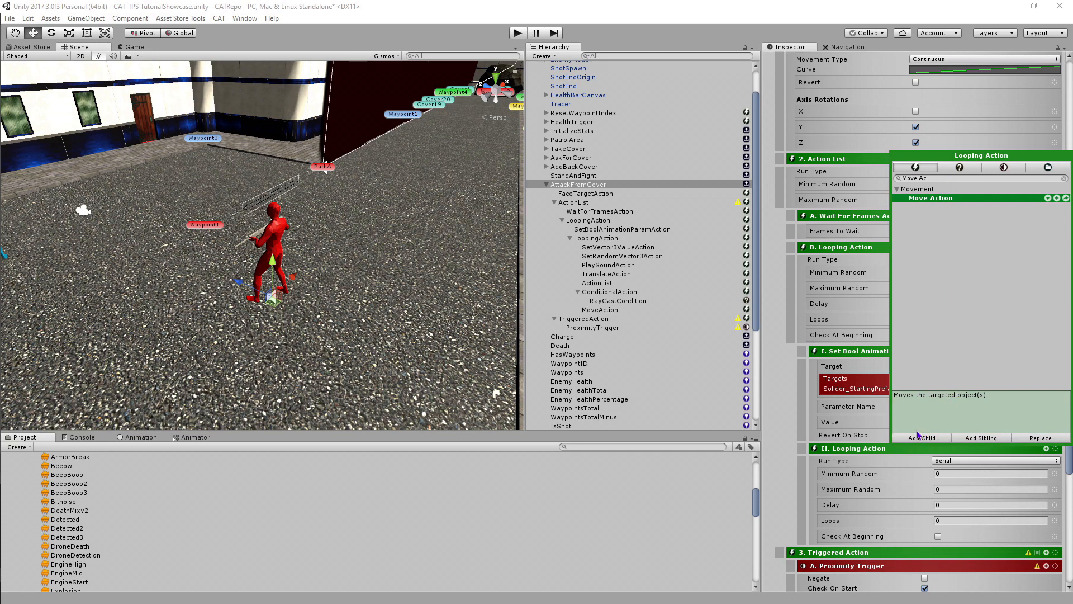
pyautogui.click(788, 362)
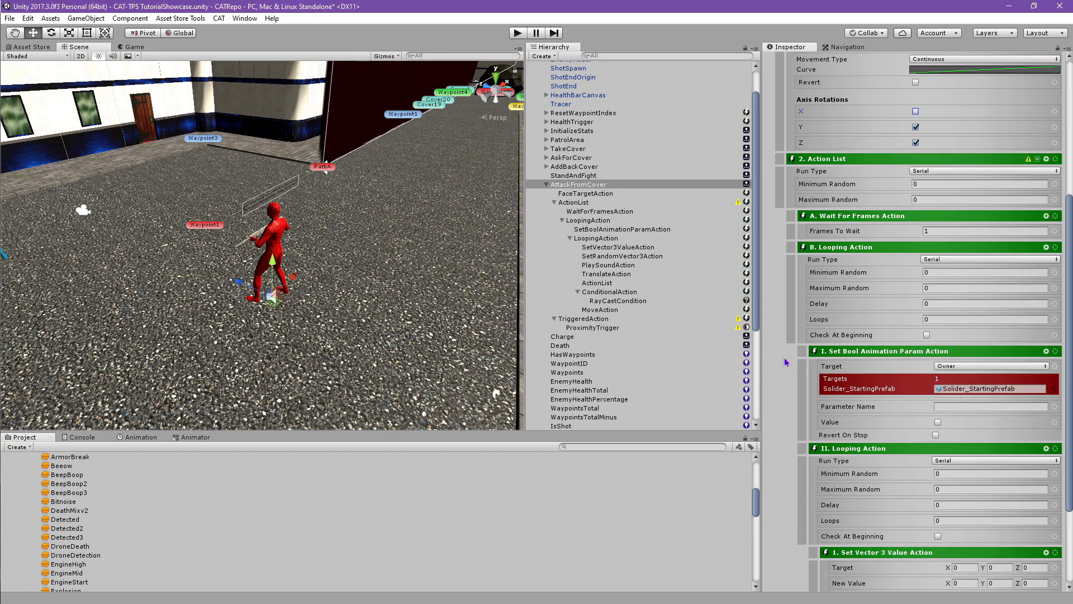
# Set the Wait For Frames Action in AttackFromCover's Action List to wait 30 frames
pyautogui.scroll(7, 785, 363)
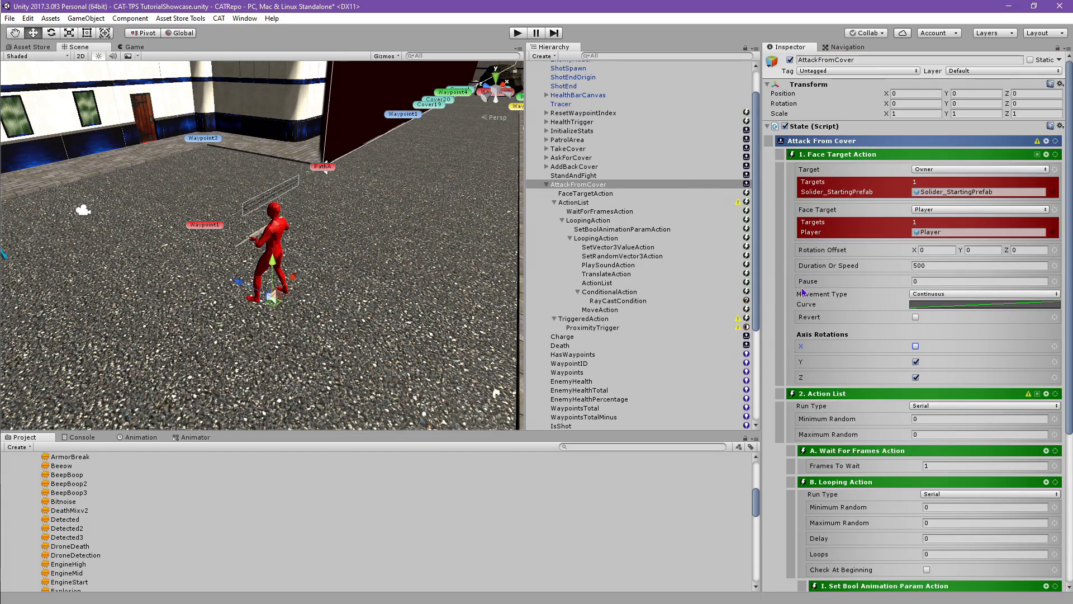
pyautogui.scroll(-1, 803, 292)
pyautogui.scroll(-1, 803, 291)
pyautogui.click(949, 400)
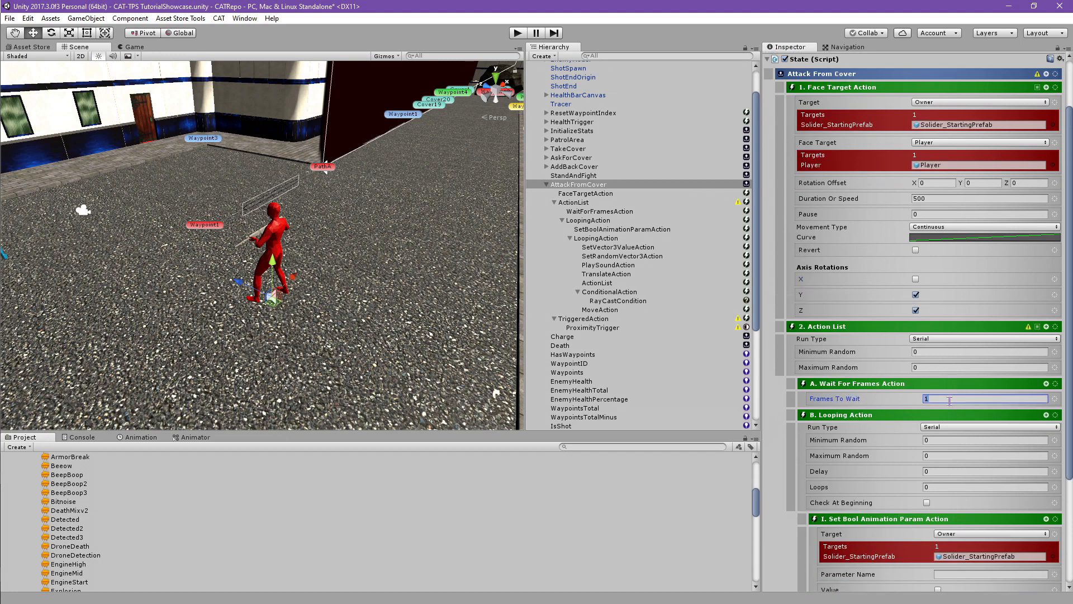
pyautogui.write('3')
pyautogui.click(666, 212)
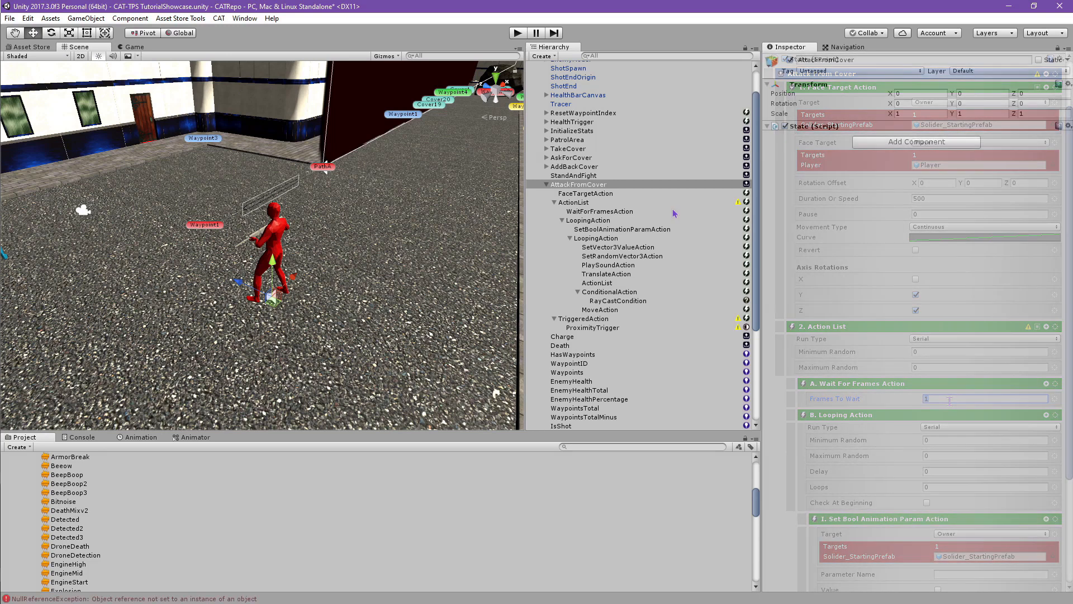
pyautogui.click(938, 156)
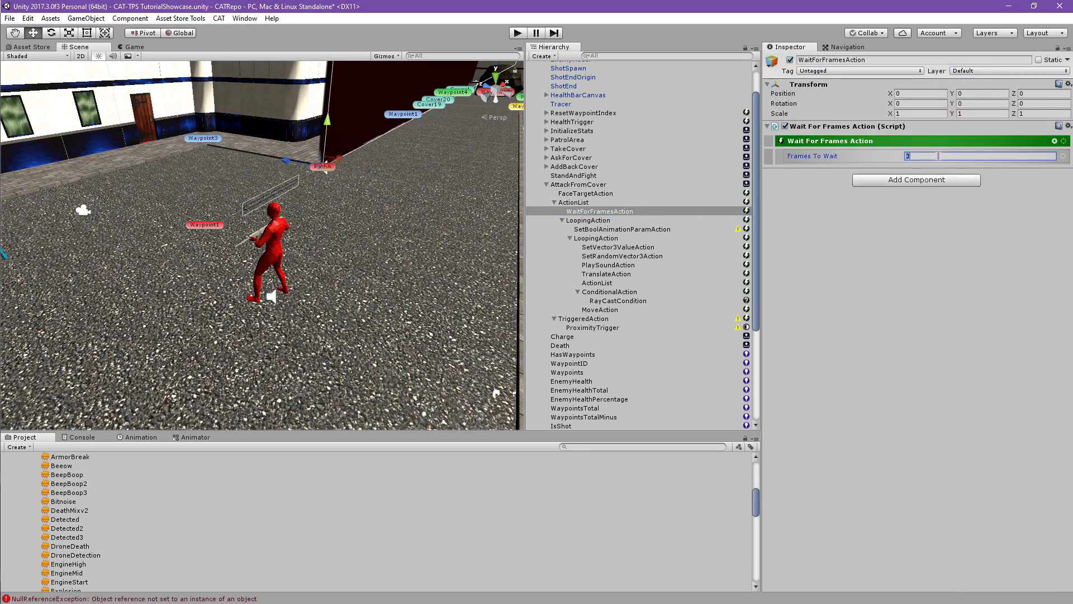
pyautogui.write('0')
pyautogui.click(885, 261)
# Set the delay of the outer Looping Action in AttackFromCover to 5
pyautogui.click(618, 185)
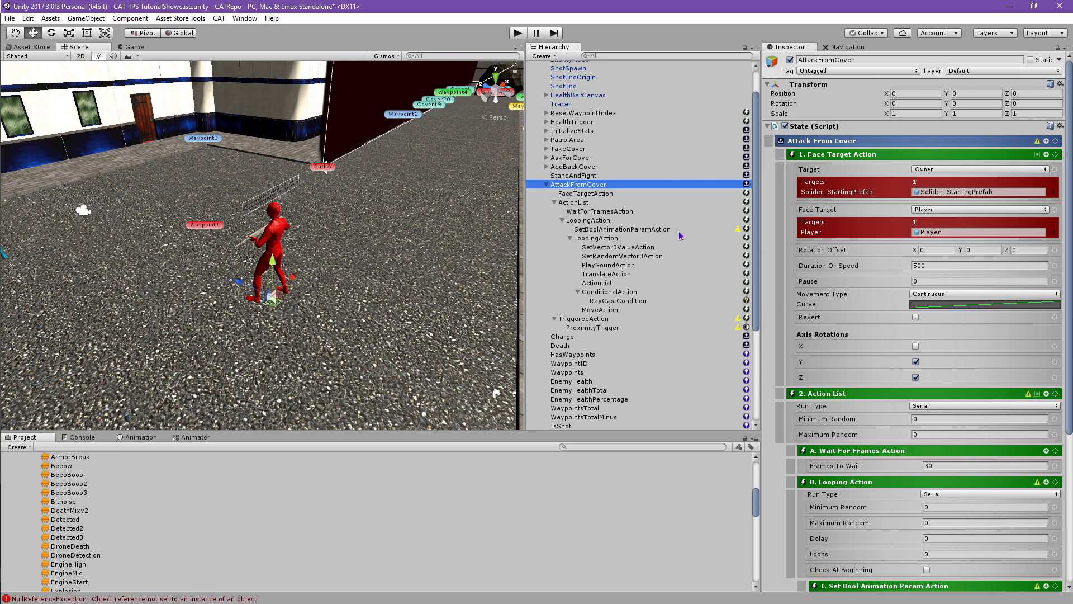
pyautogui.click(643, 203)
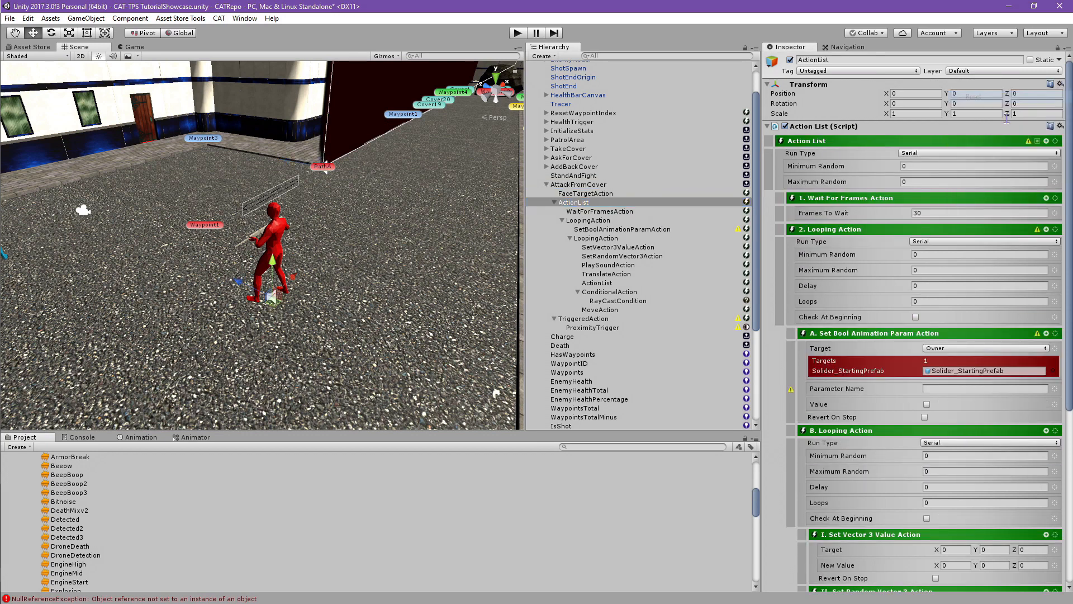
pyautogui.click(622, 193)
pyautogui.click(1068, 83)
pyautogui.press('Escape')
pyautogui.click(642, 185)
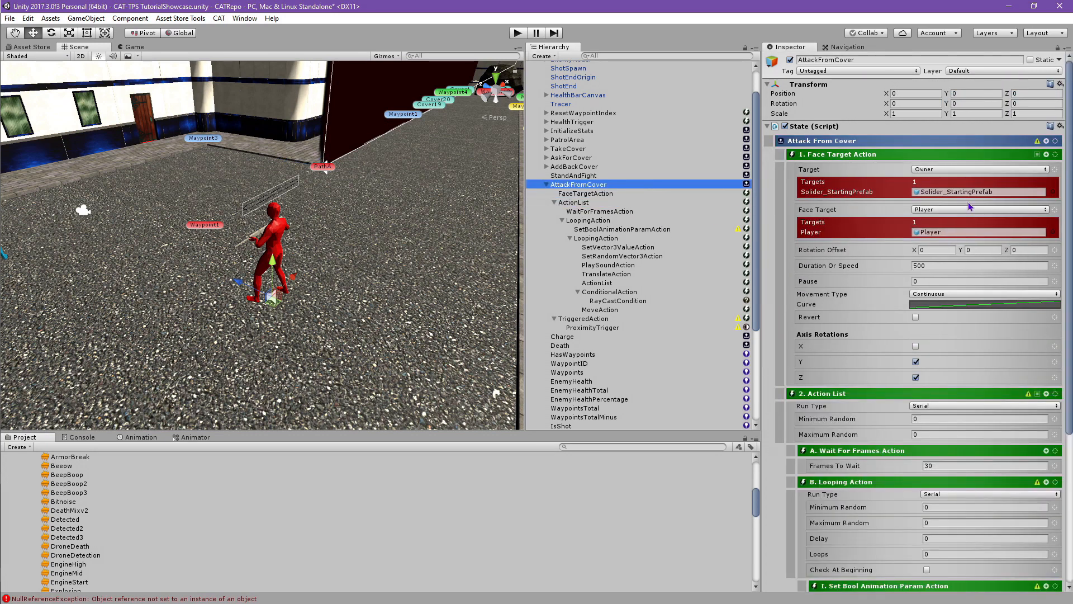
pyautogui.scroll(-5, 968, 202)
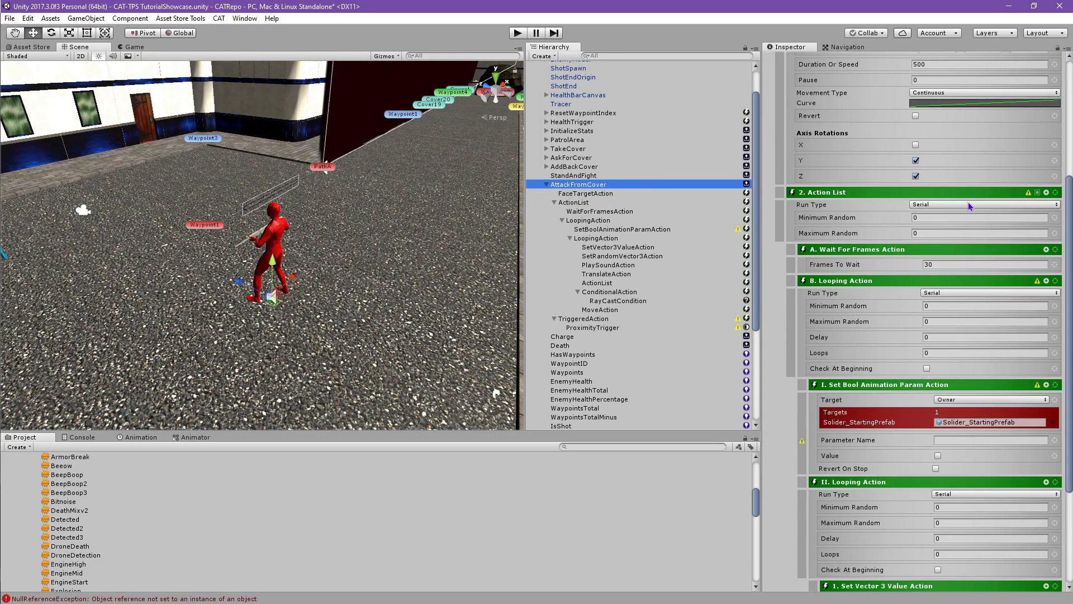
pyautogui.click(944, 335)
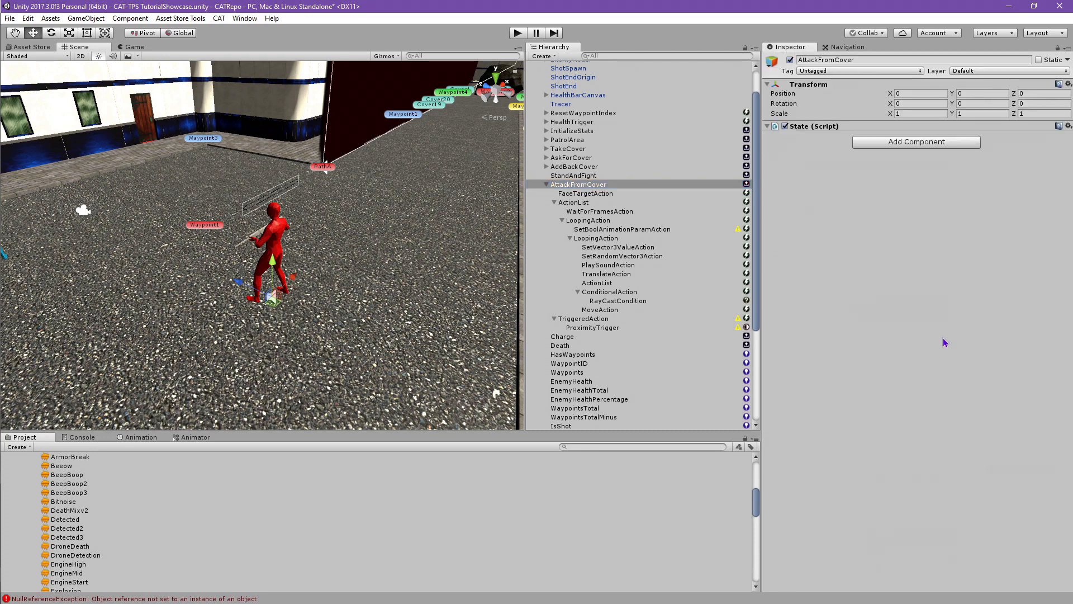
pyautogui.click(598, 186)
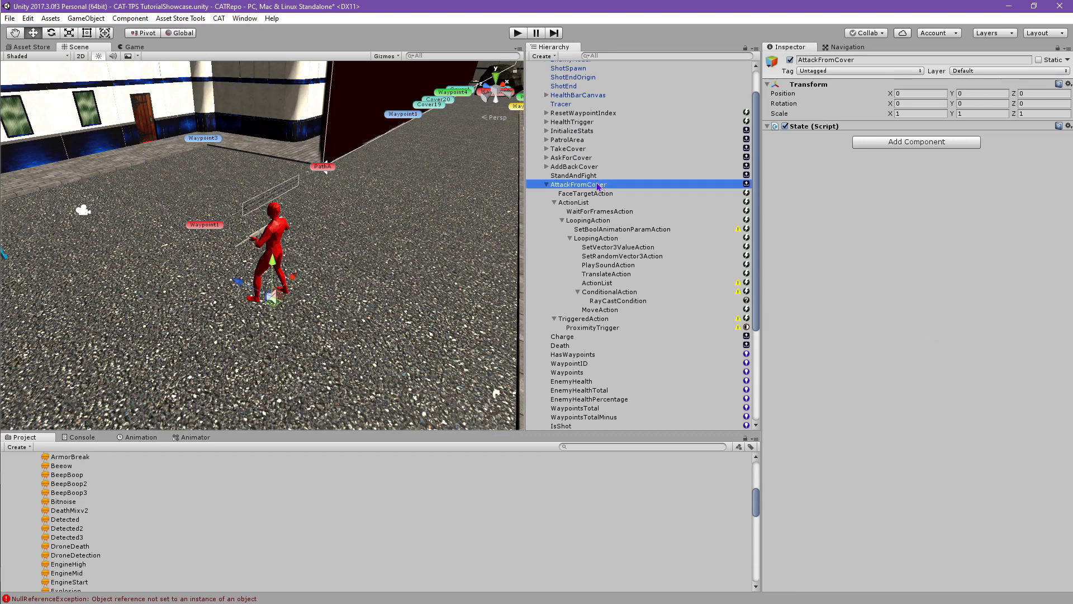
pyautogui.click(597, 200)
pyautogui.click(597, 185)
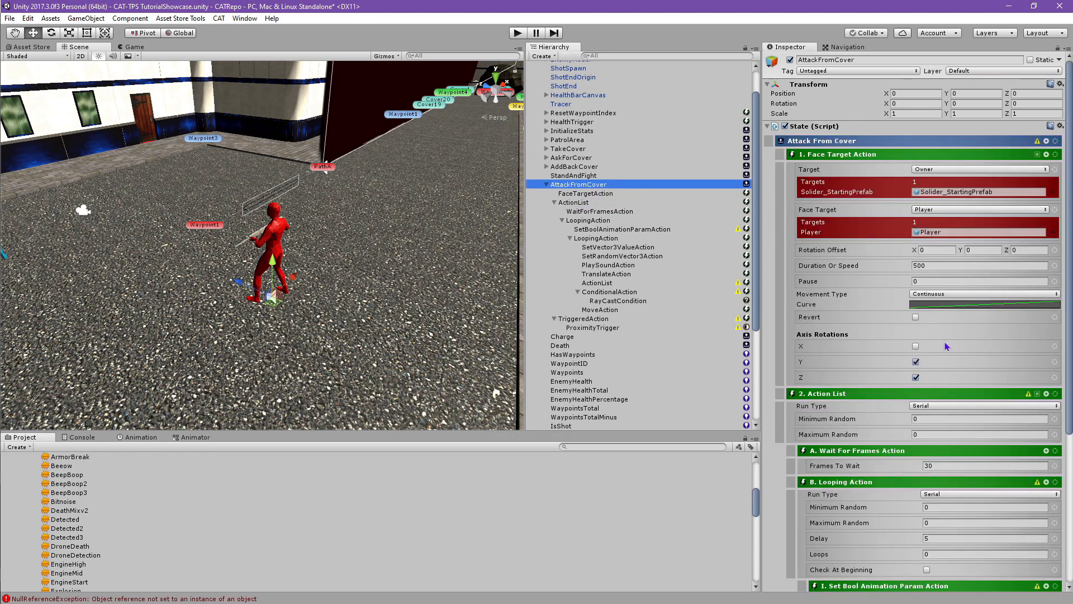
# Point the Set Bool Animation Param Action at the owner's EnemyModel by setting its target path to EnemyModel
pyautogui.scroll(-5, 944, 341)
pyautogui.scroll(-3, 944, 341)
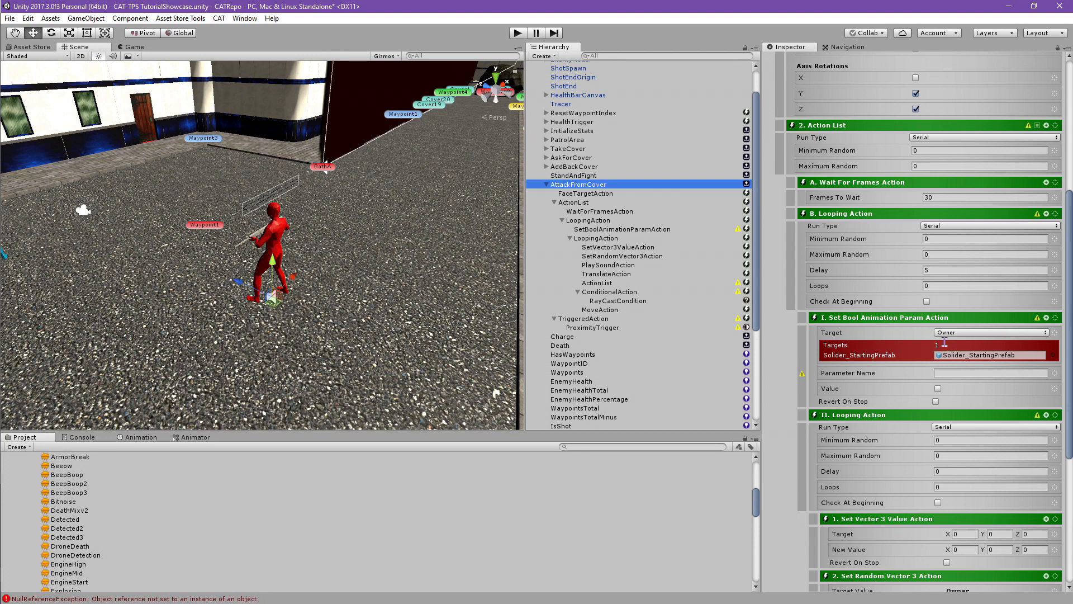
pyautogui.scroll(-3, 931, 316)
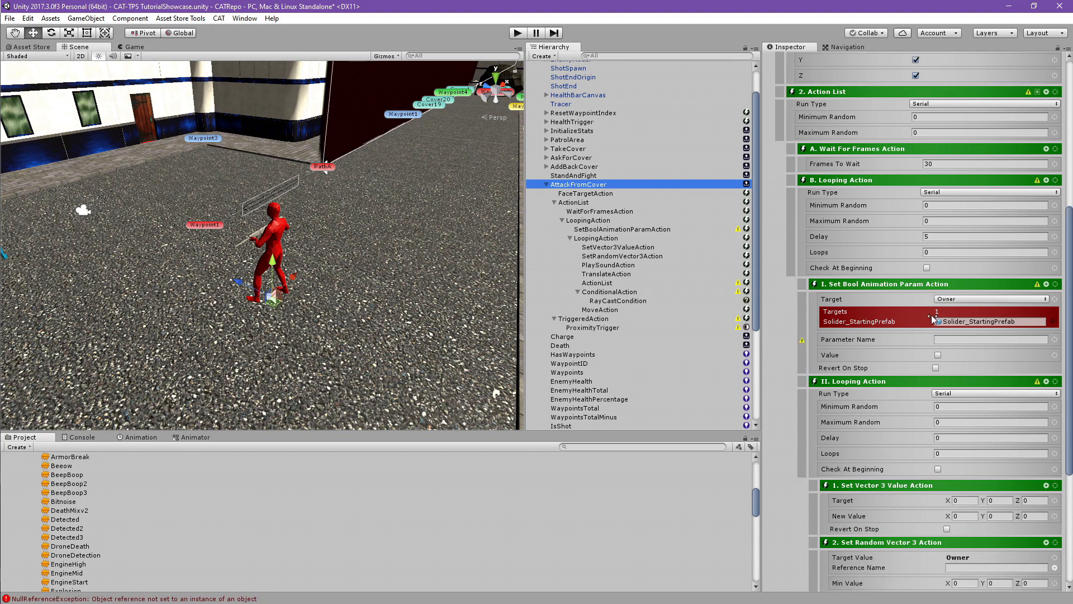
pyautogui.click(969, 338)
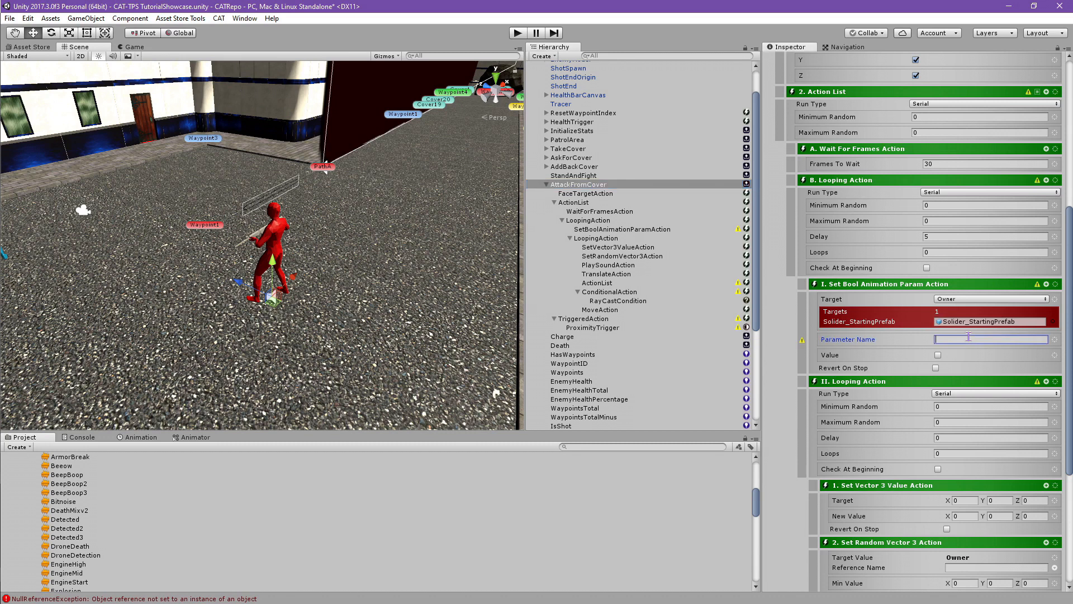
pyautogui.click(642, 231)
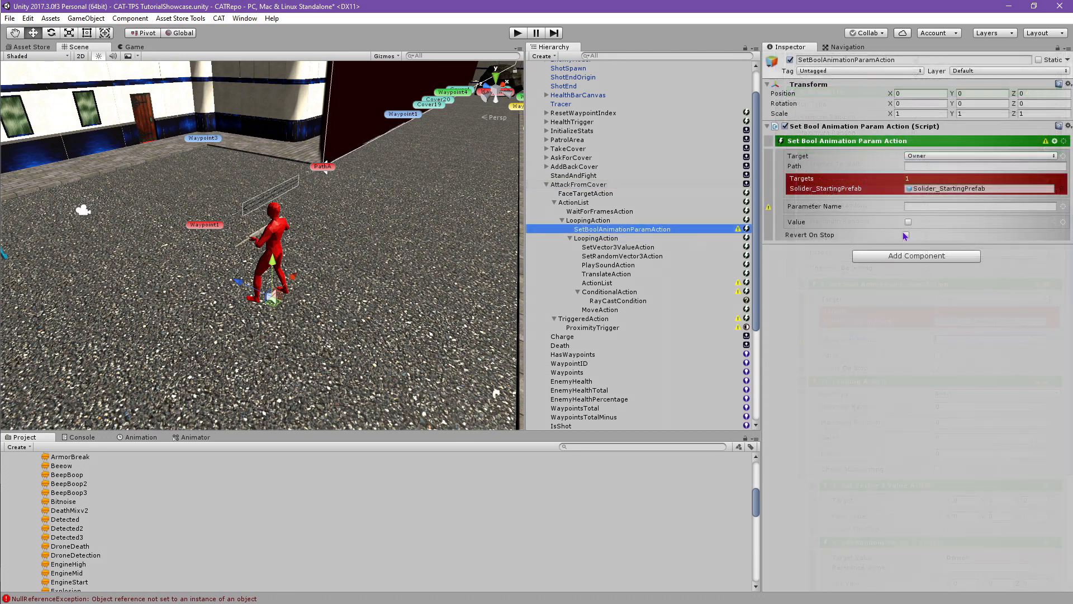
pyautogui.click(948, 166)
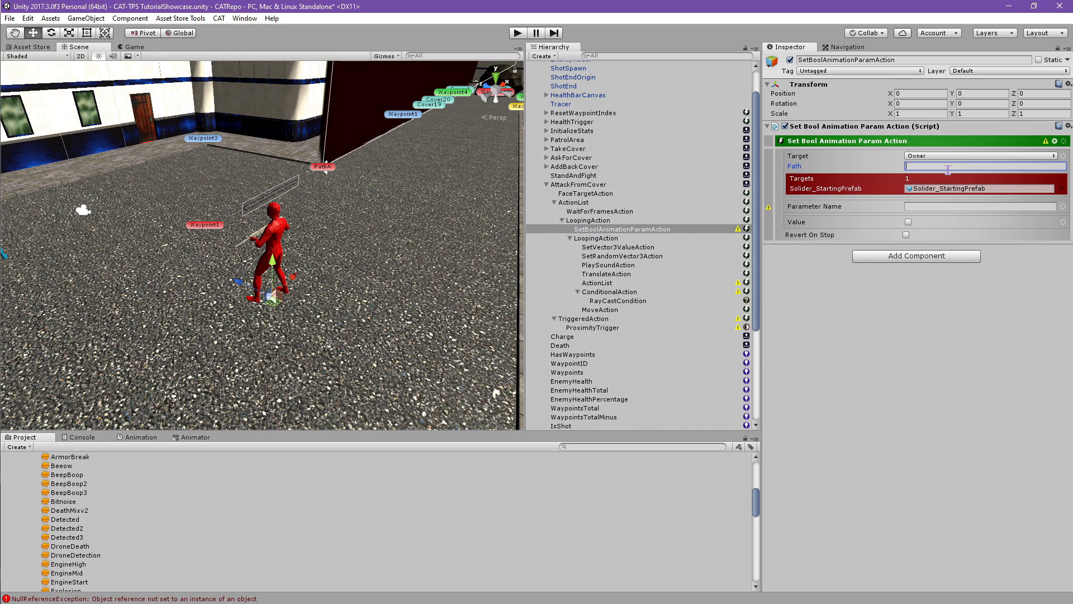
pyautogui.write('E')
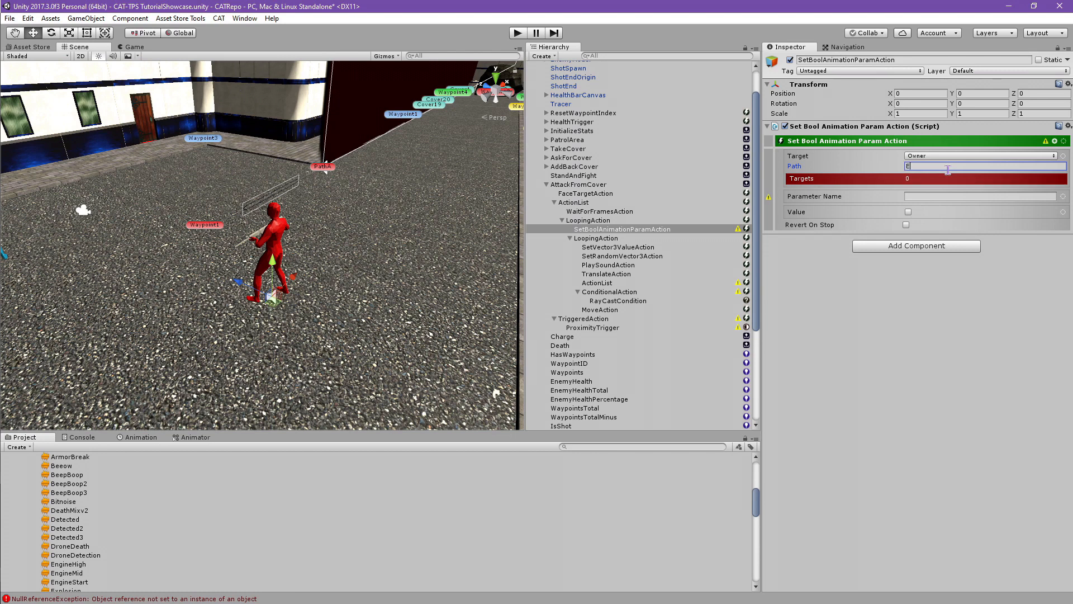
pyautogui.write('nemyModel')
pyautogui.hotkey('ctrl', 'a')
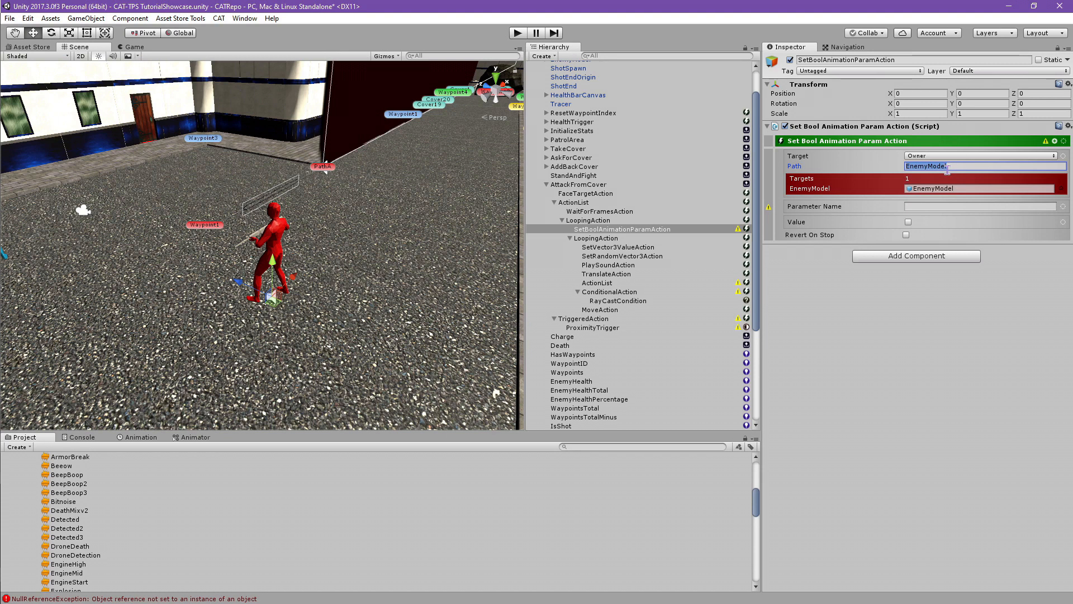
# Set the animation parameter name to Aiming and enable its value in the Set Bool Animation Param Action
pyautogui.click(946, 206)
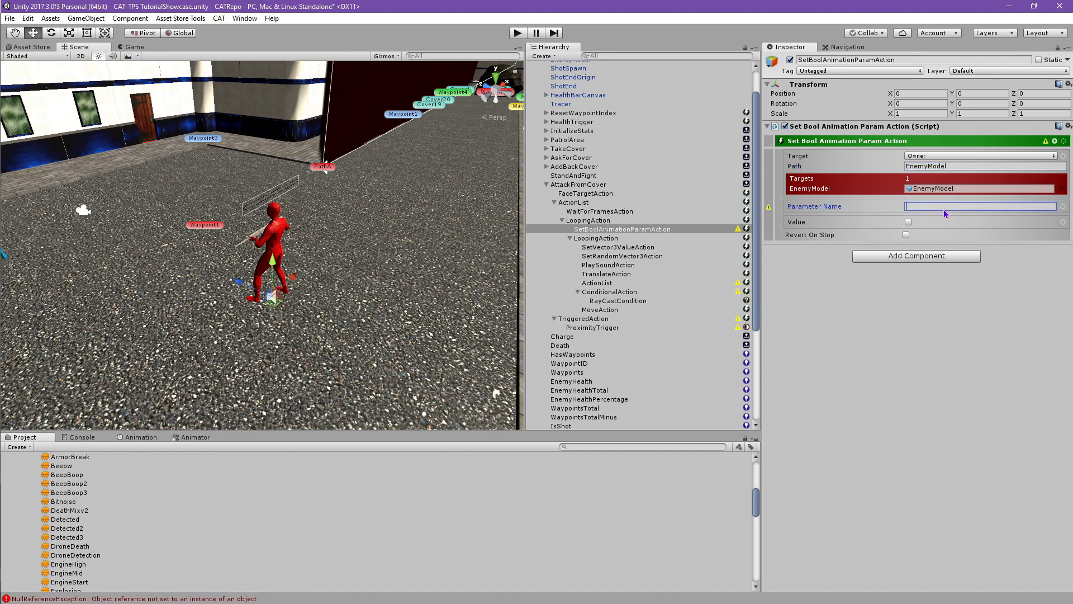
pyautogui.write('Aiming')
pyautogui.press('Return')
pyautogui.click(908, 223)
pyautogui.click(1005, 322)
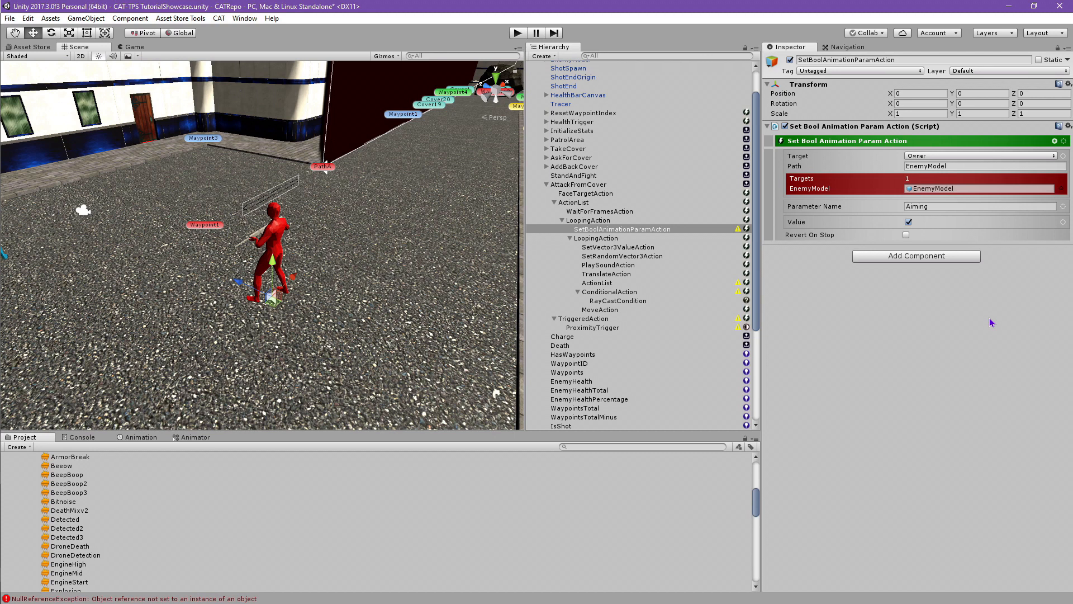
# Set the nested Looping Action's delay to 0.2 and its loops to 5
pyautogui.click(648, 240)
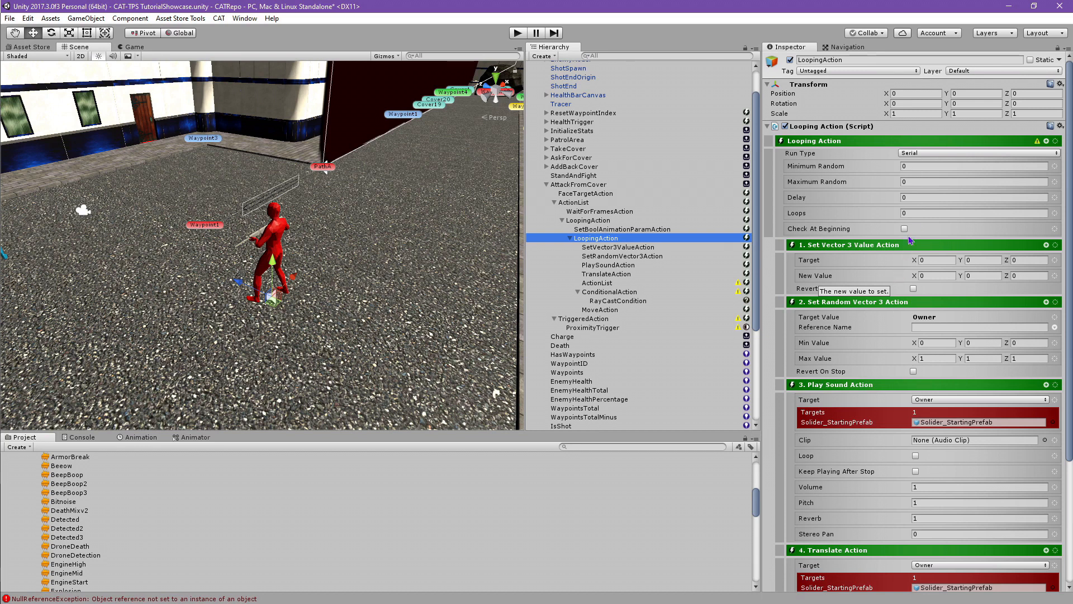
pyautogui.click(923, 200)
pyautogui.write('0.2')
pyautogui.press('Return')
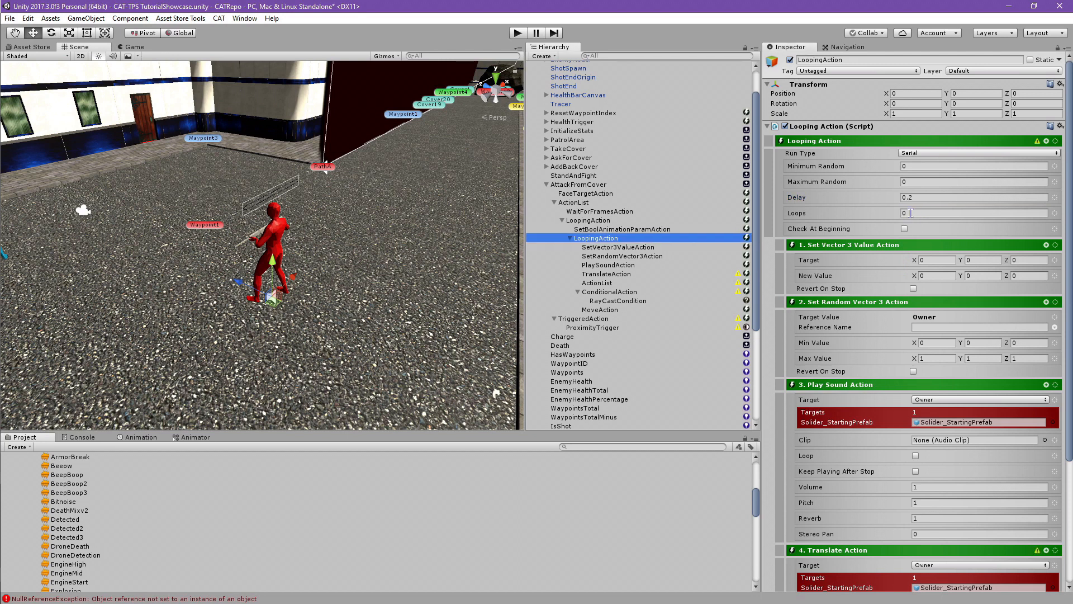
pyautogui.click(917, 213)
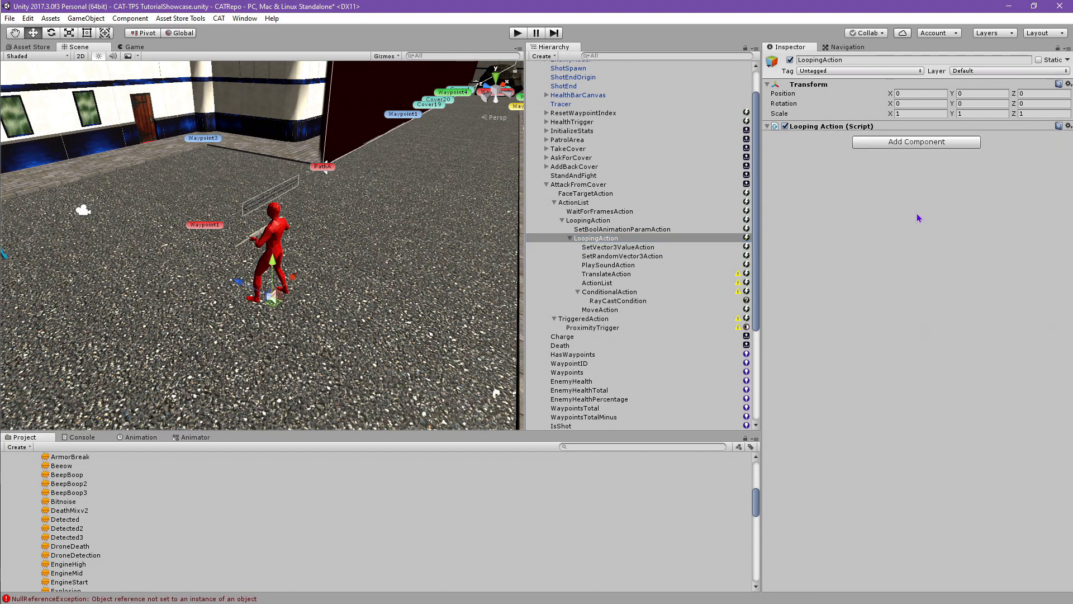
pyautogui.click(655, 229)
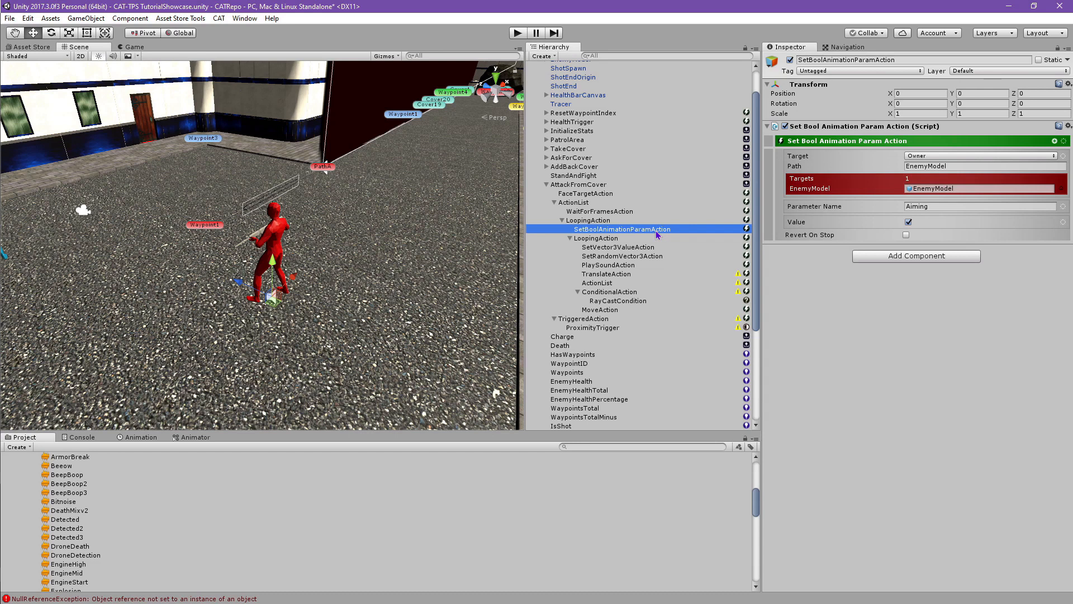
pyautogui.click(647, 238)
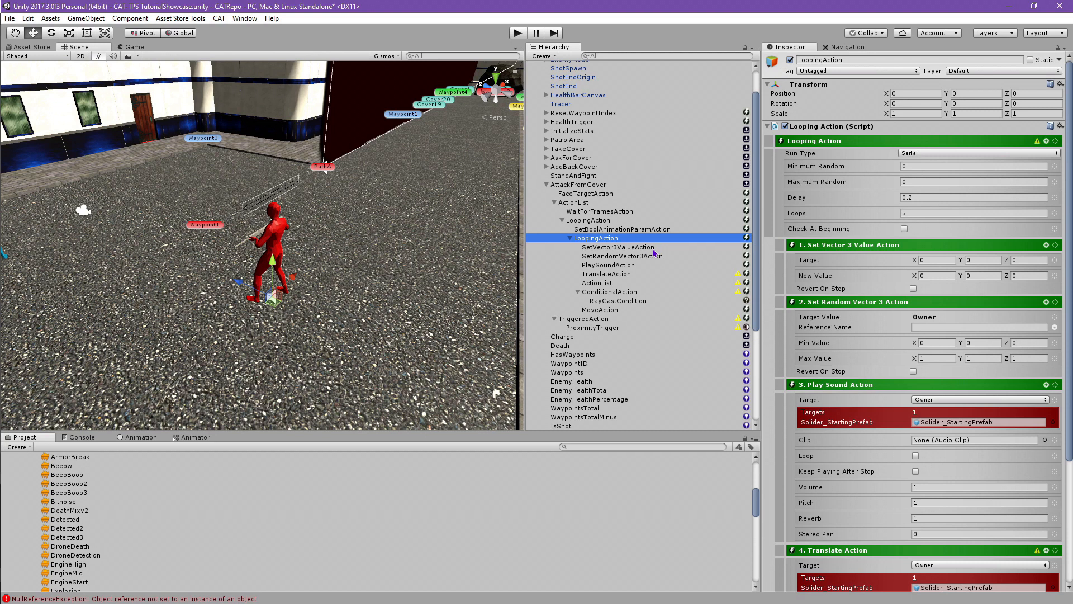
# Add a Vector 3 value to the value holder of Solider_StartingPrefab
pyautogui.click(653, 250)
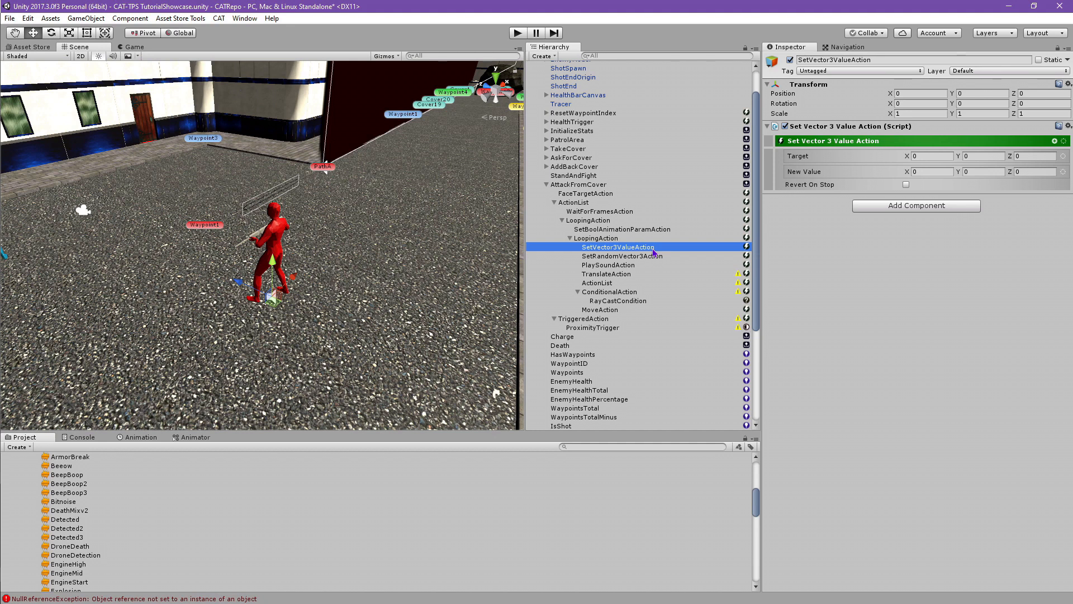
pyautogui.scroll(2, 653, 252)
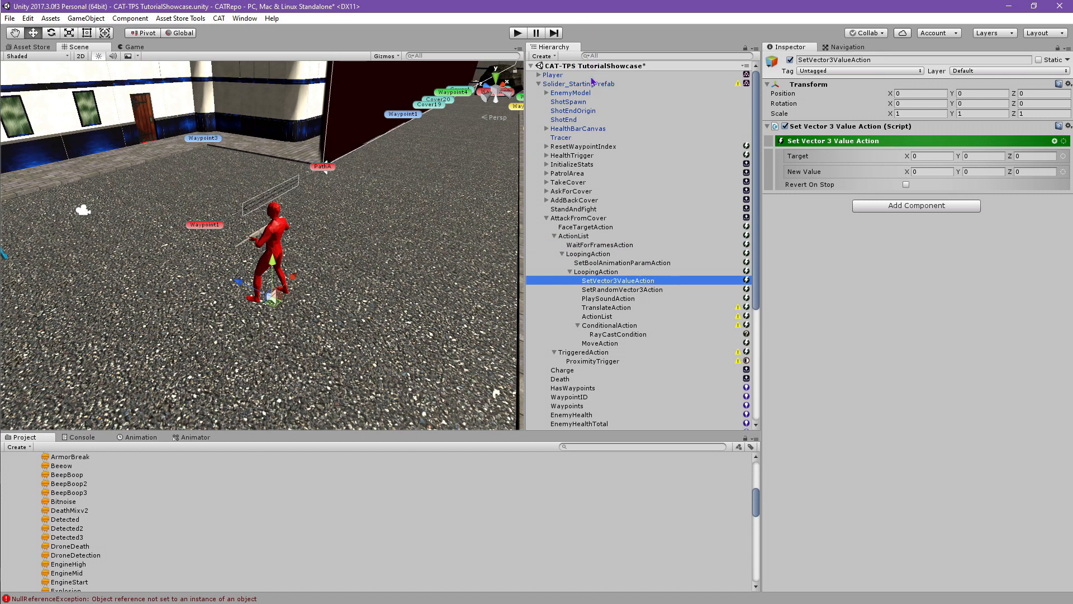
pyautogui.click(593, 84)
pyautogui.click(1047, 387)
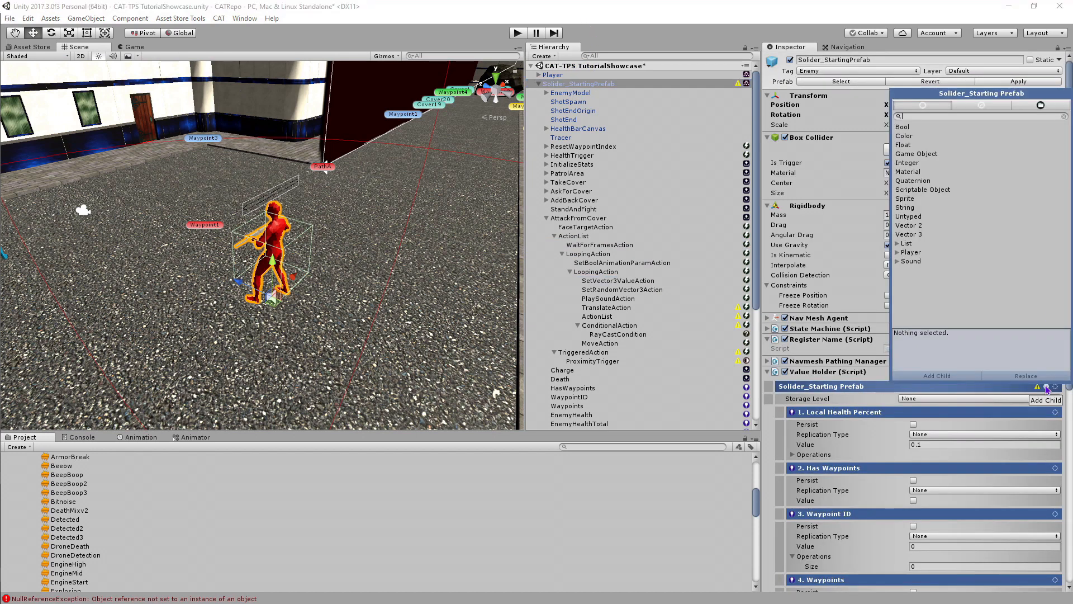
pyautogui.click(915, 234)
# Reset the transform of the new Vector 3 value component and rename it ShotEndPosition
pyautogui.scroll(-4, 660, 260)
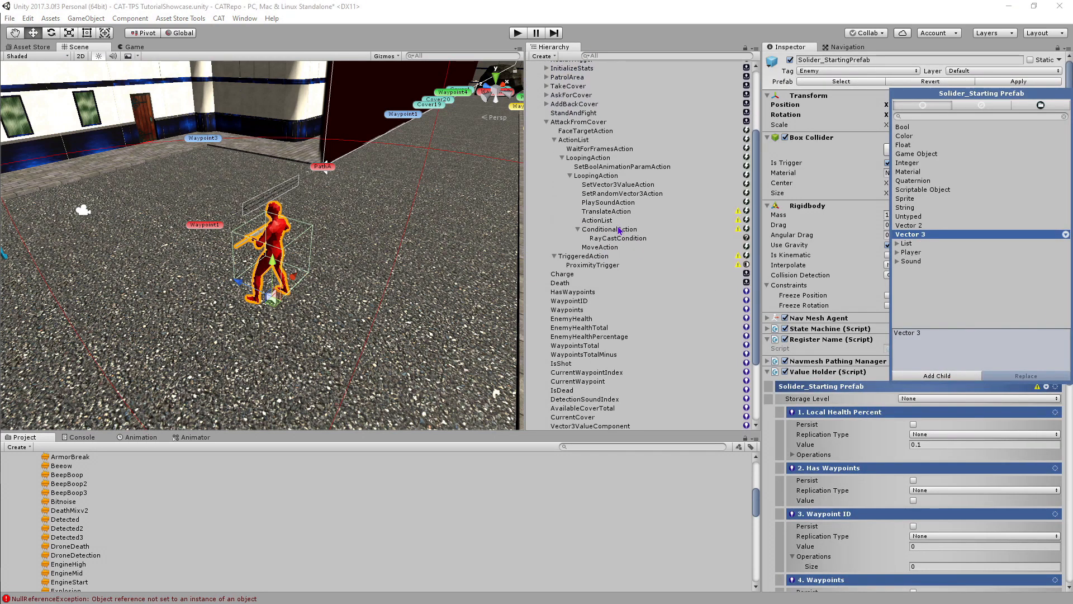
pyautogui.click(609, 427)
pyautogui.click(610, 428)
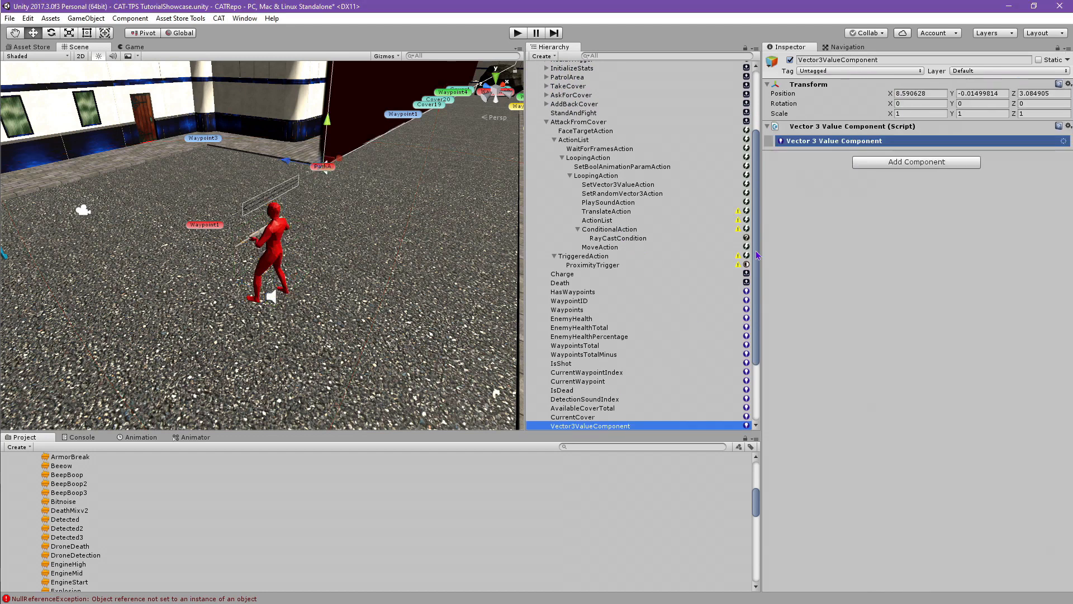
pyautogui.click(1068, 84)
pyautogui.click(984, 94)
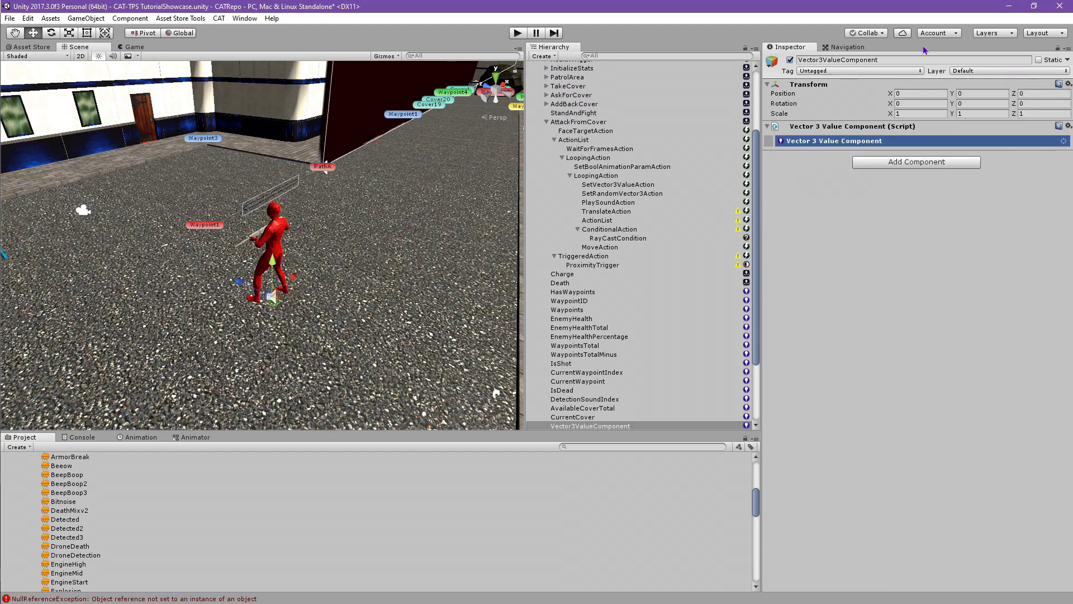
pyautogui.click(914, 58)
pyautogui.write('ShotEndPosition')
pyautogui.press('Return')
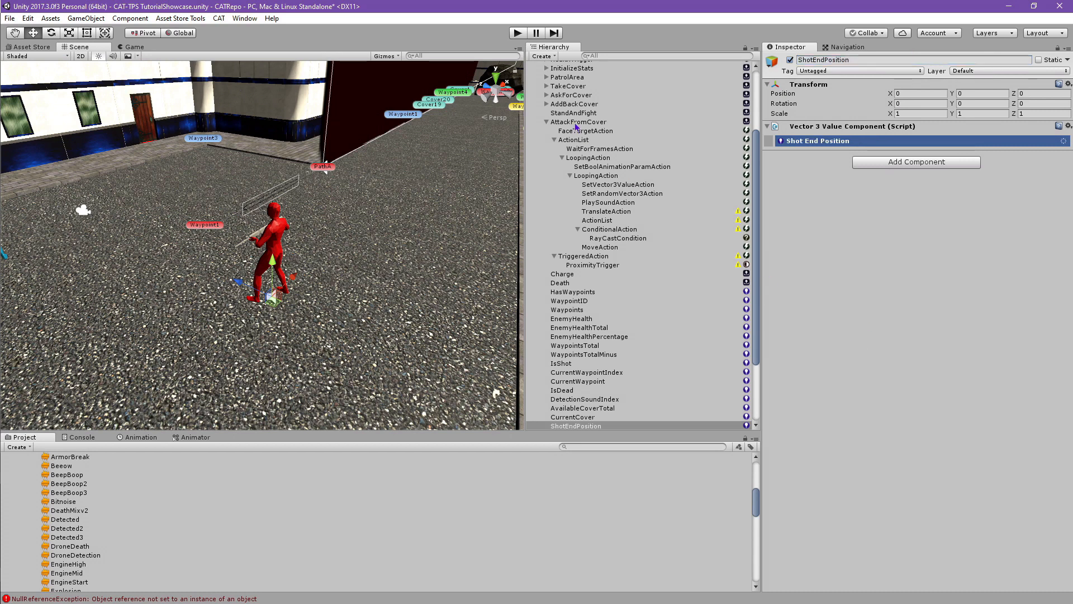
# Make the Set Vector 3 Value Action in the nested Looping Action target the owner's value with reference name ShotEndPosition
pyautogui.click(578, 122)
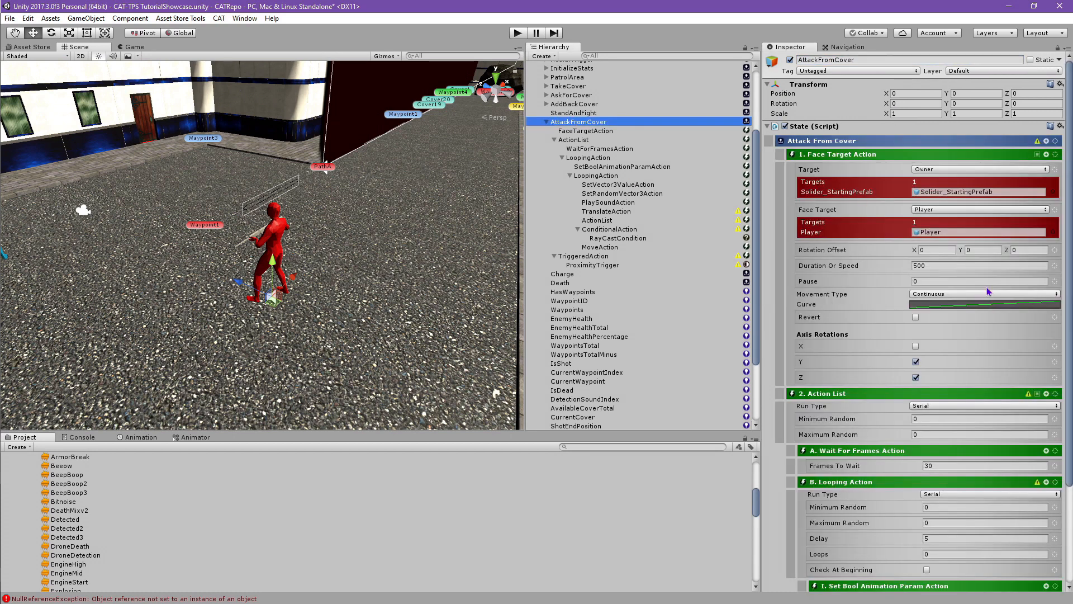
pyautogui.scroll(-5, 987, 287)
pyautogui.scroll(-8, 976, 287)
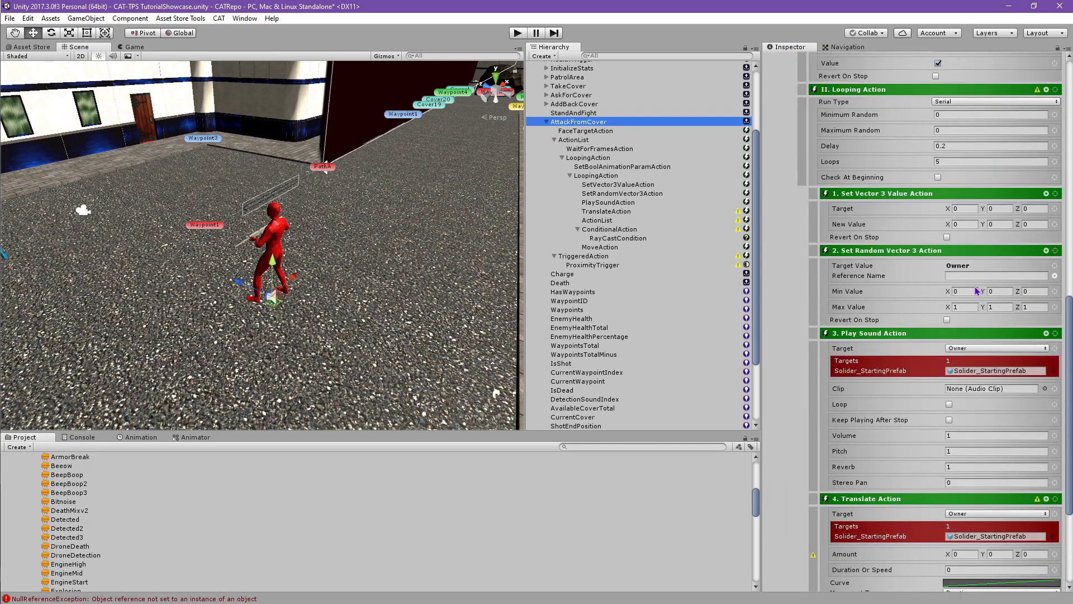
pyautogui.click(633, 186)
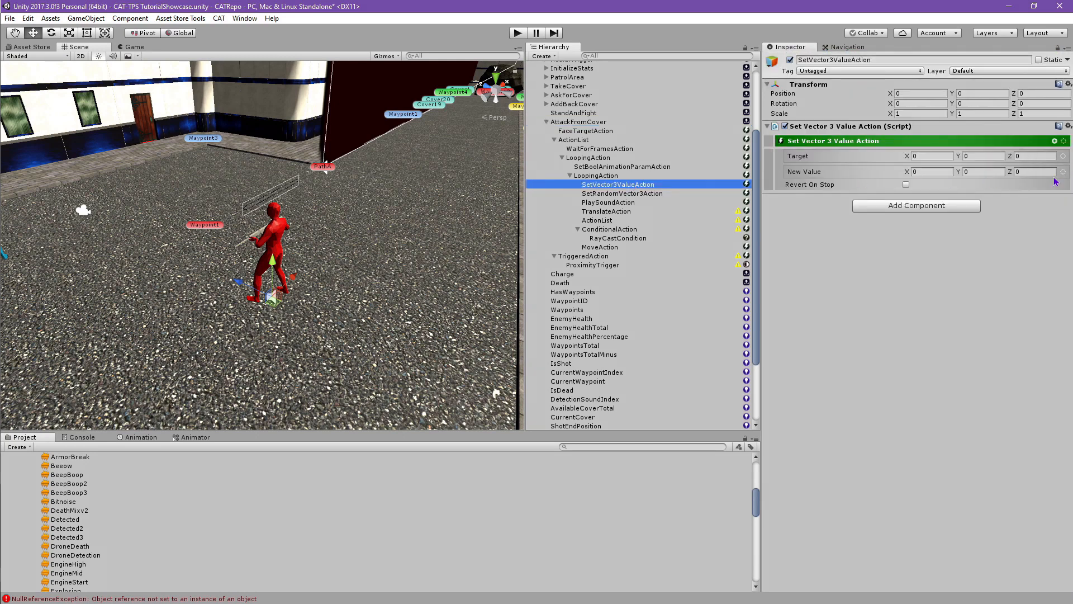
pyautogui.click(1063, 157)
pyautogui.click(1014, 190)
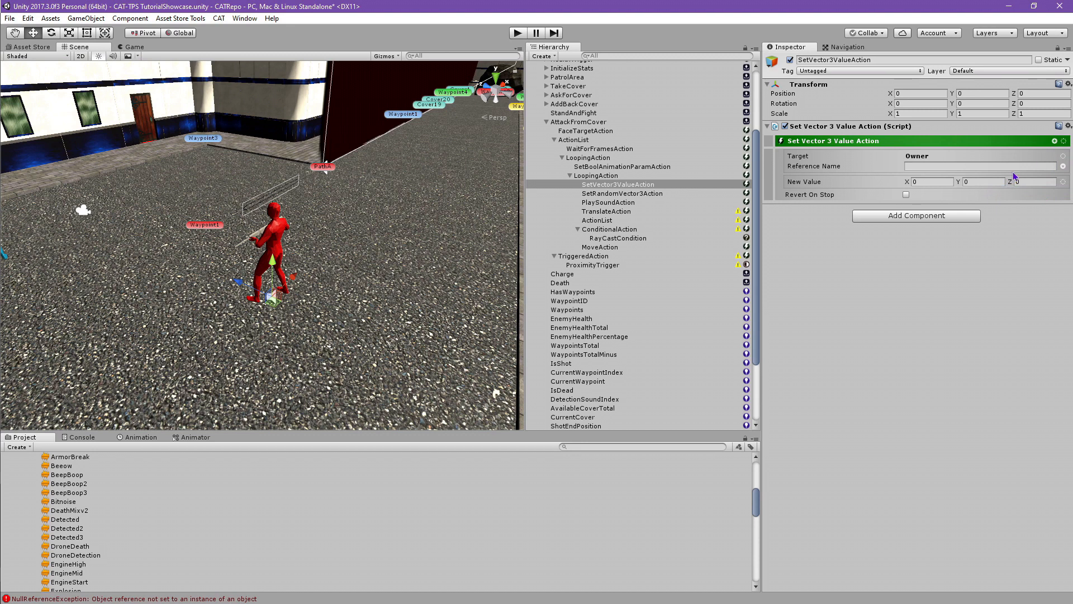
pyautogui.click(999, 166)
pyautogui.write('ShotEndPosition')
pyautogui.press('Return')
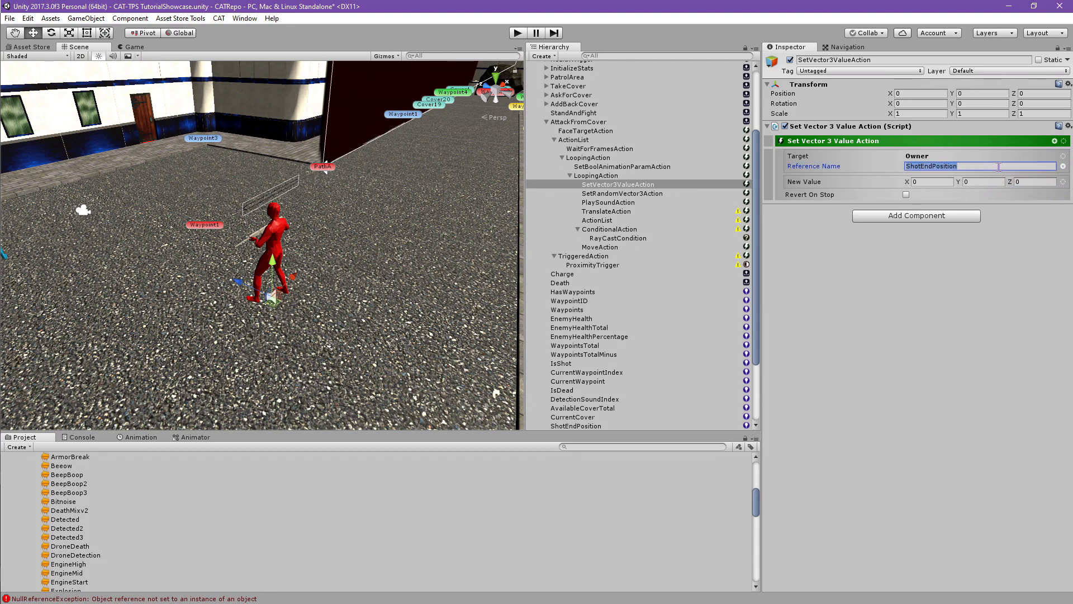
pyautogui.click(1009, 288)
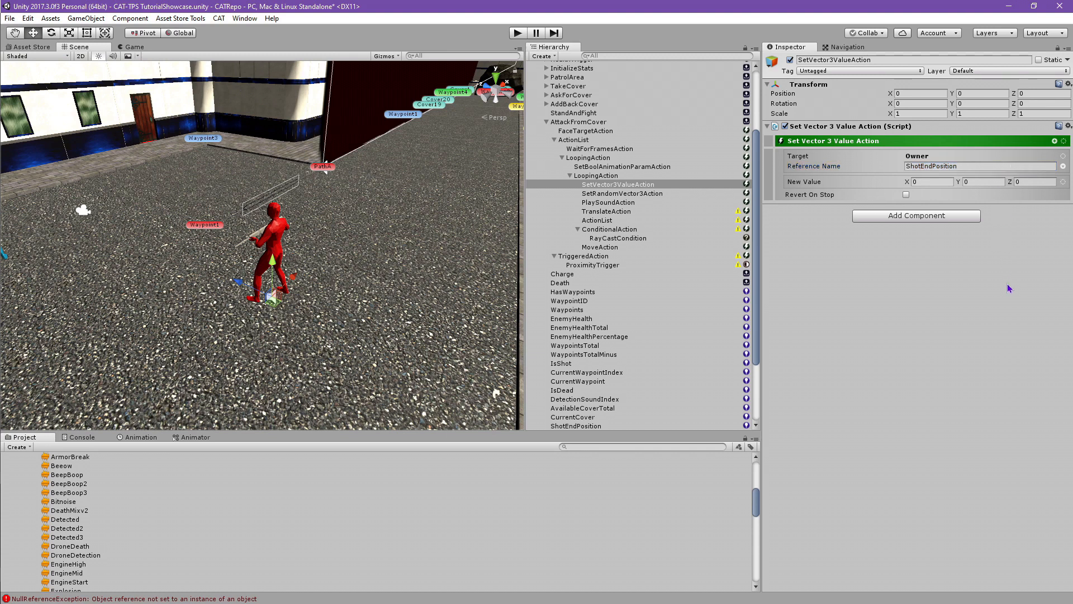
# Inspect the transform position of the ShotEnd object under Solider_StartingPrefab
pyautogui.scroll(-5, 556, 261)
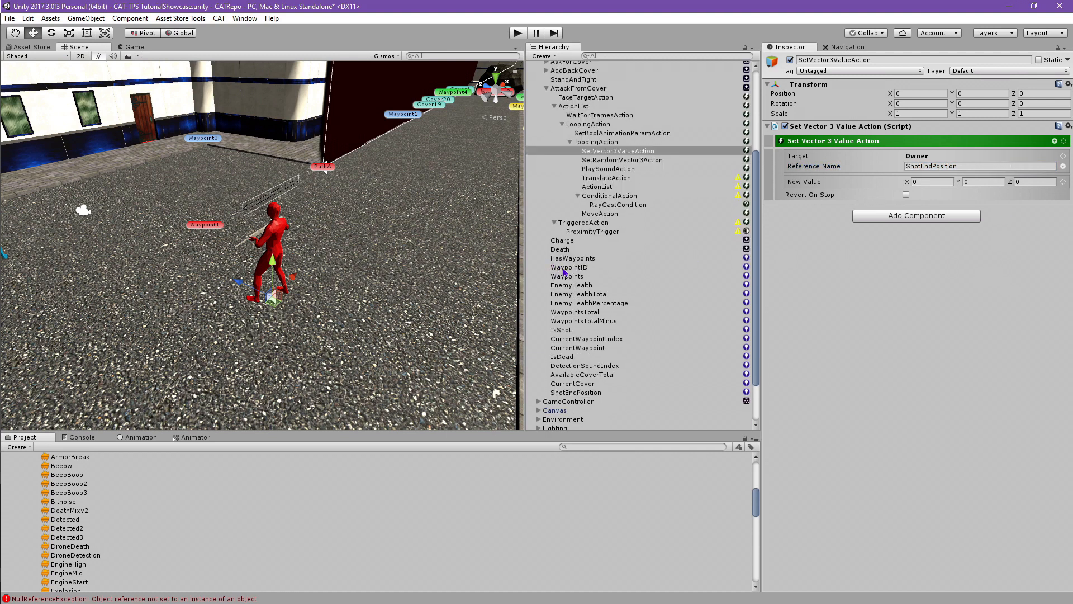
pyautogui.scroll(7, 596, 282)
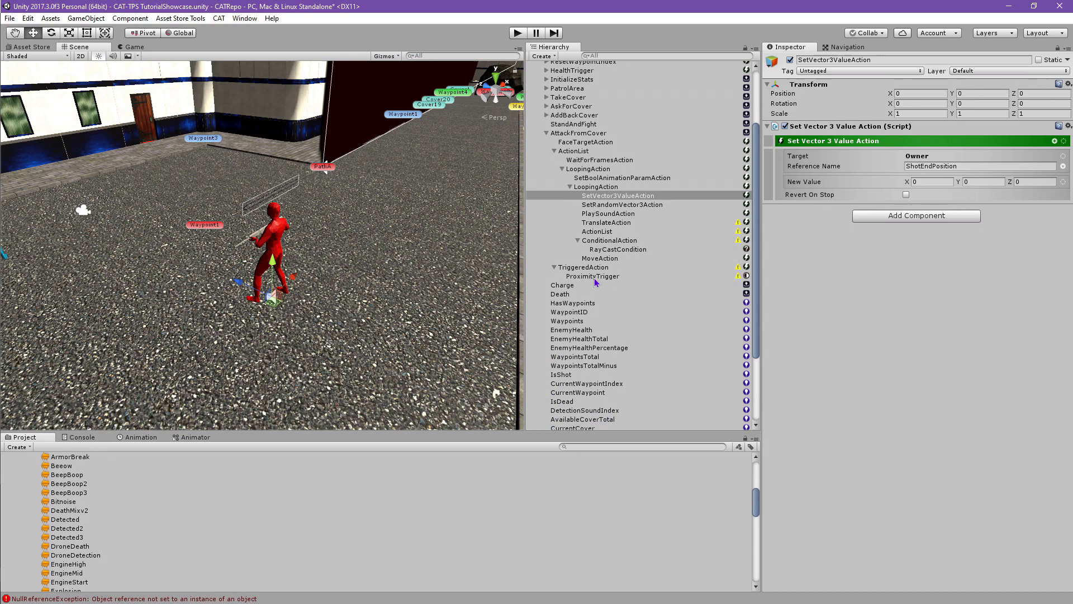
pyautogui.scroll(-2, 589, 246)
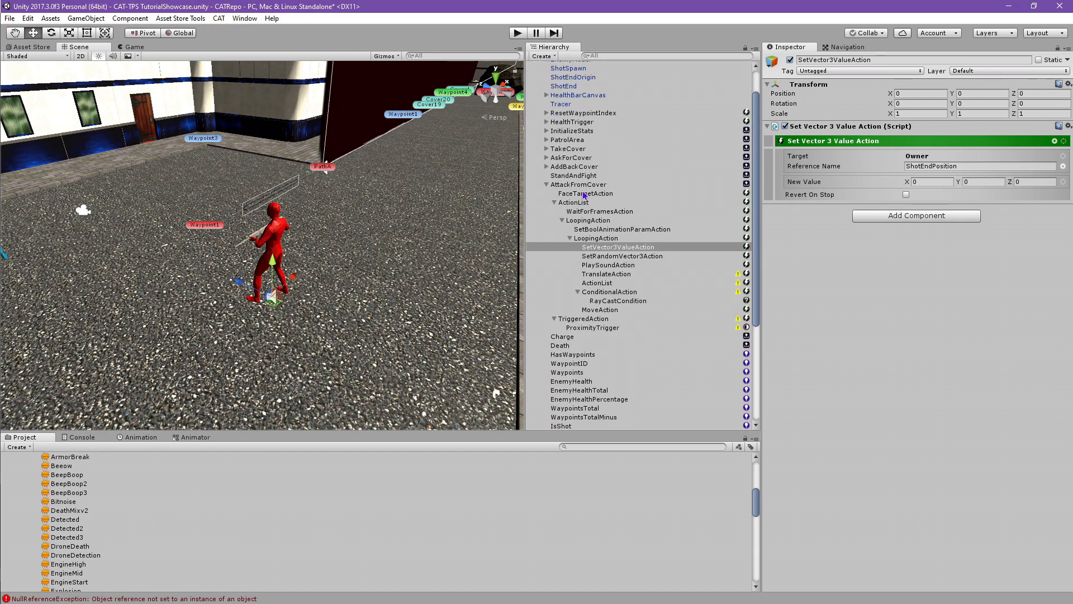
pyautogui.scroll(2, 585, 197)
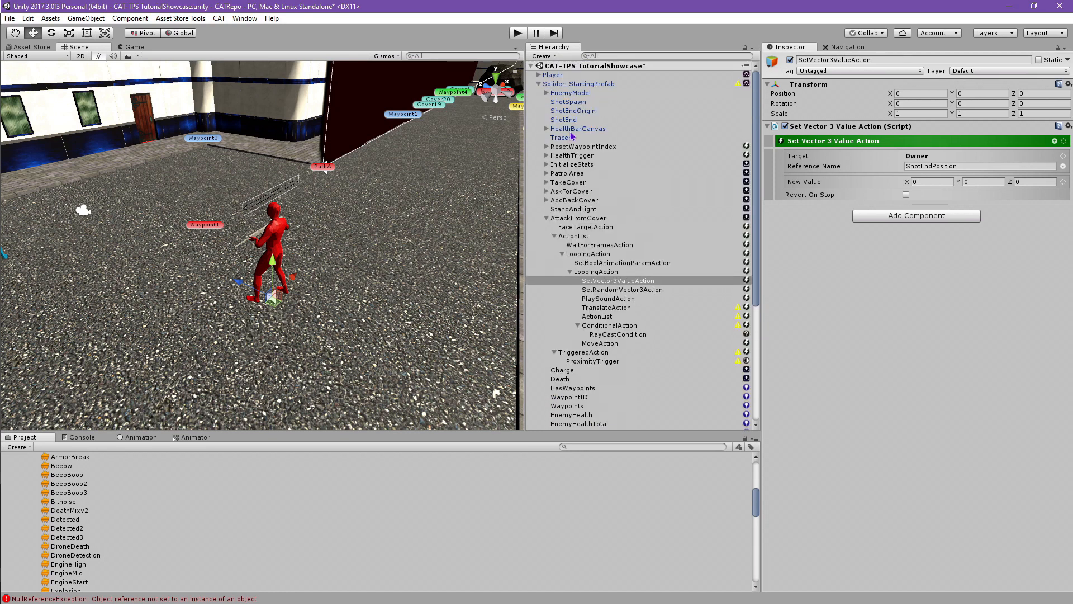
pyautogui.click(585, 102)
pyautogui.click(588, 119)
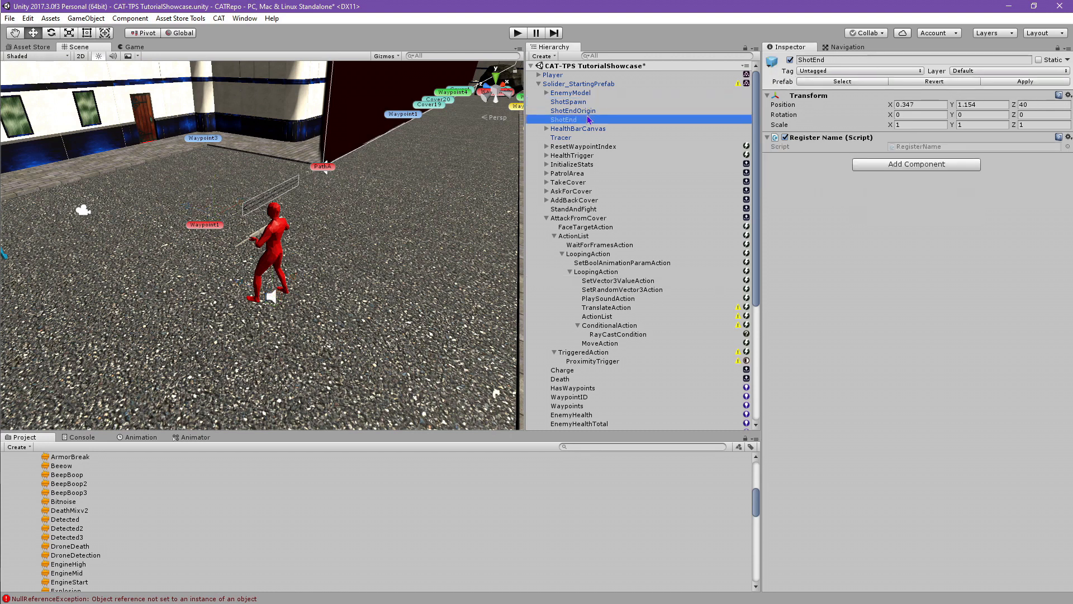
# Set the reference name of the SetRandomVector3Action under AttackFromCover to ShotEndPosition
pyautogui.click(582, 112)
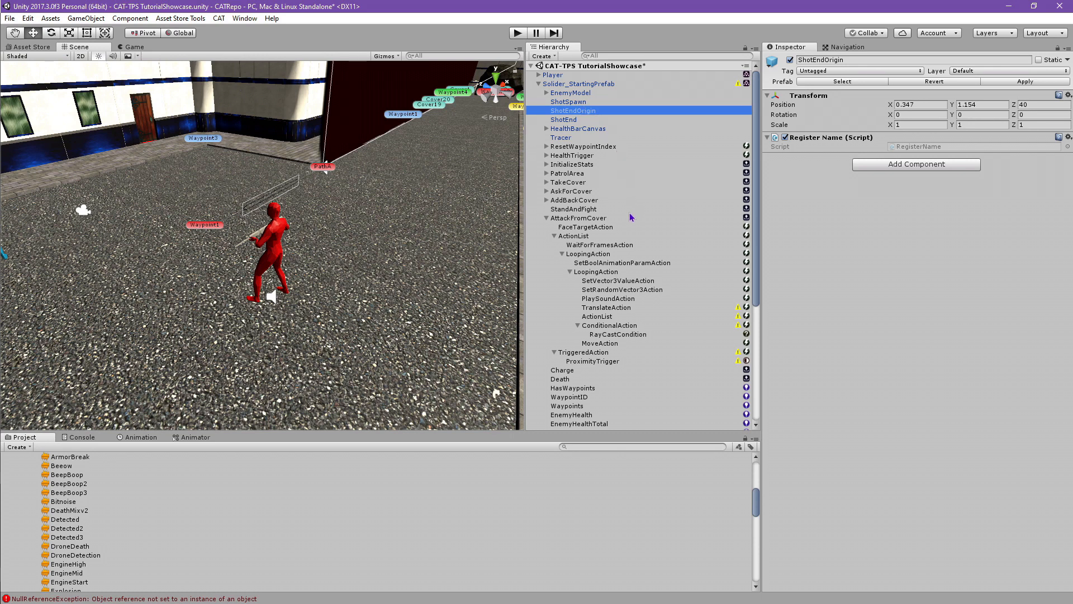
pyautogui.click(617, 293)
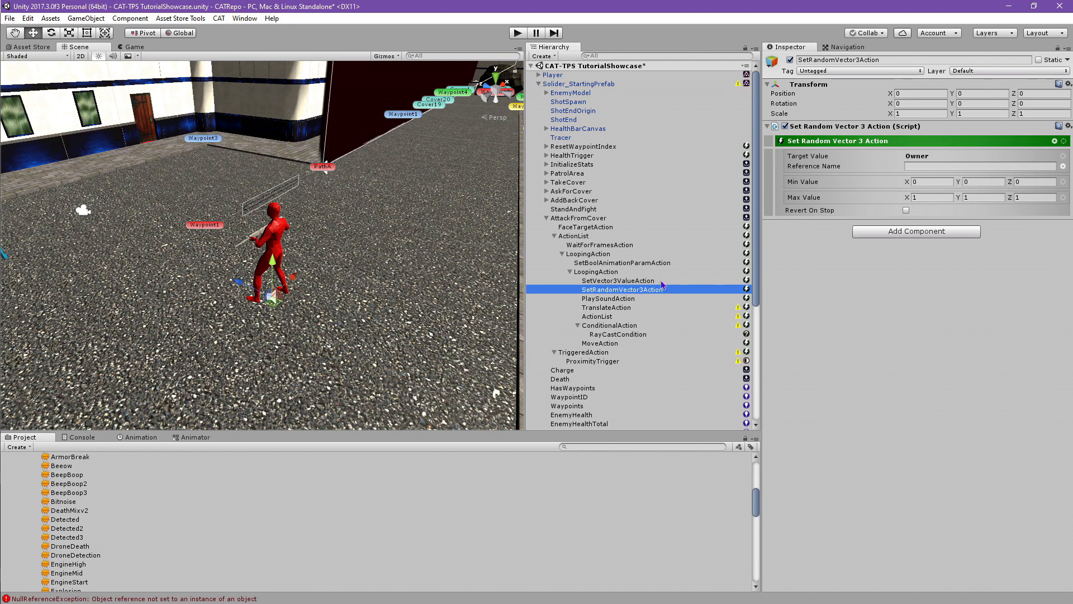
pyautogui.click(936, 166)
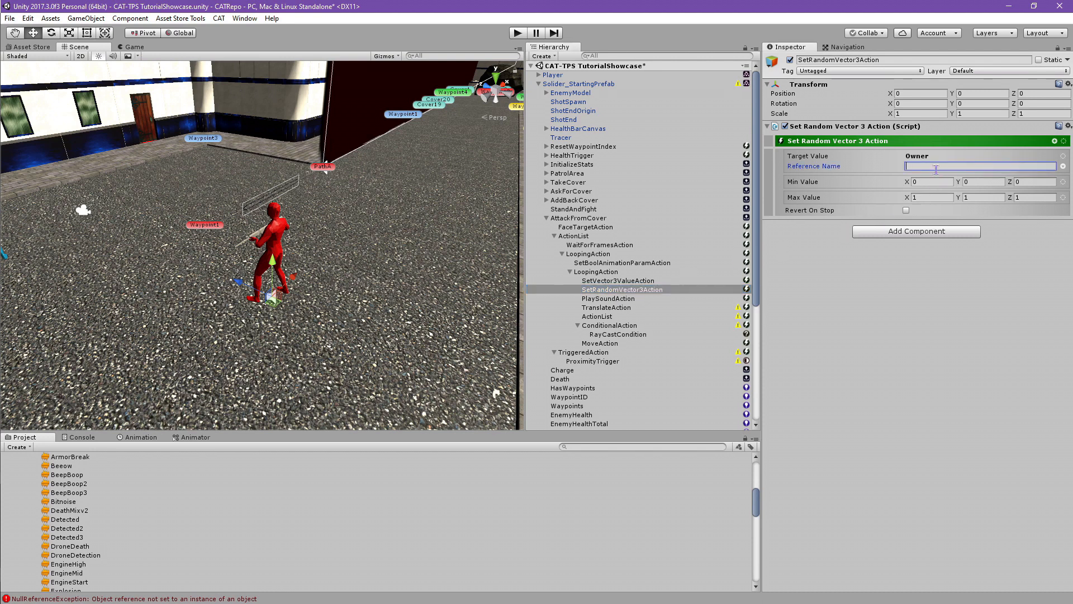
pyautogui.write('ShotEndPosition')
pyautogui.click(880, 320)
# Set the random vector's minimum X and Y to -1 and its maximum Z to 0
pyautogui.click(923, 181)
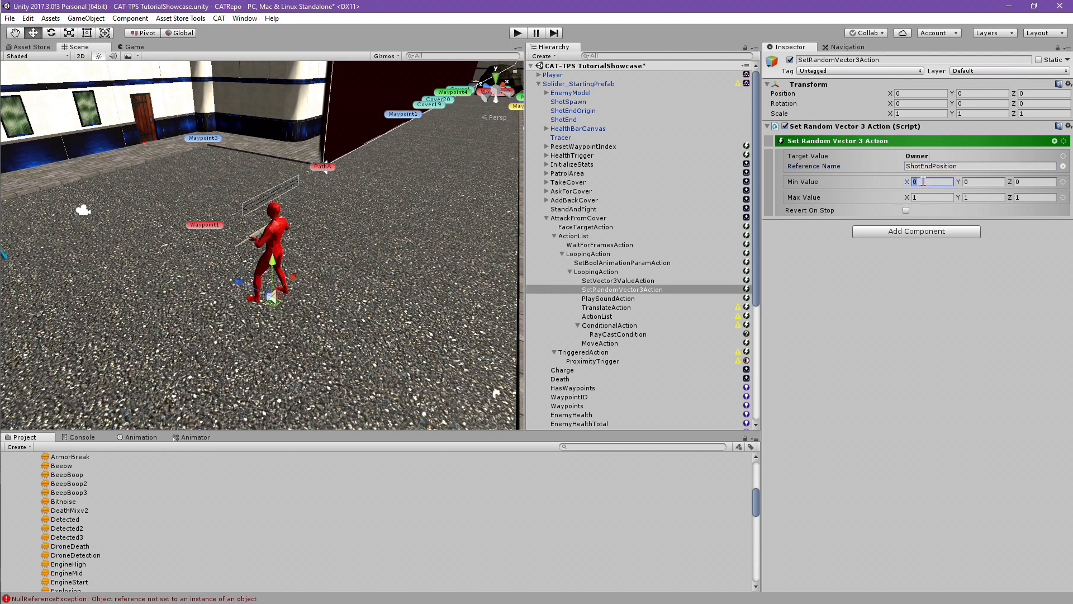
pyautogui.write('-1')
pyautogui.click(998, 180)
pyautogui.click(1036, 181)
pyautogui.click(999, 182)
pyautogui.write('-1')
pyautogui.press('Return')
pyautogui.click(1020, 197)
pyautogui.write('0')
pyautogui.click(979, 280)
# Assign the Gun_Shoot2 audio clip to the PlaySoundAction in the inner LoopingAction
pyautogui.click(627, 298)
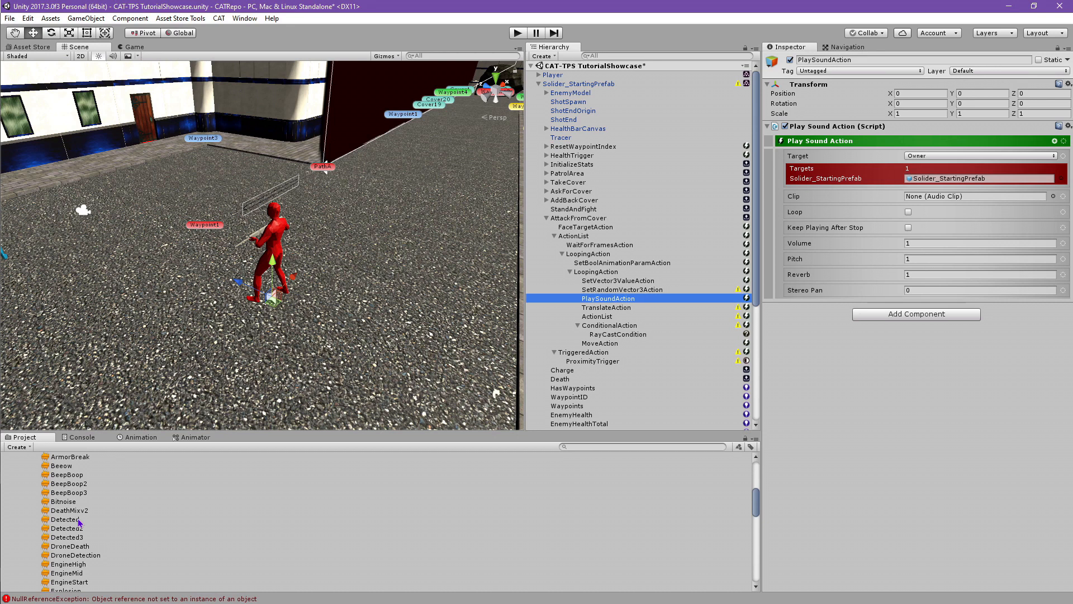
pyautogui.scroll(-3, 79, 522)
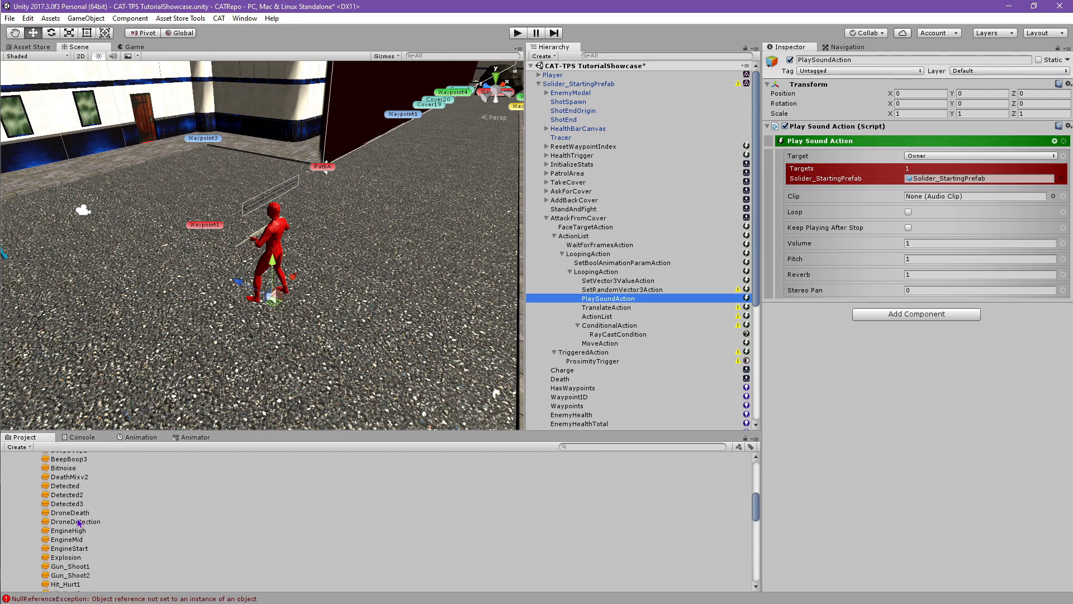
pyautogui.moveTo(70, 575); pyautogui.dragTo(976, 199)
# Set the gunshot sound's volume to 0.7 and enable Keep Playing After Stop
pyautogui.click(941, 244)
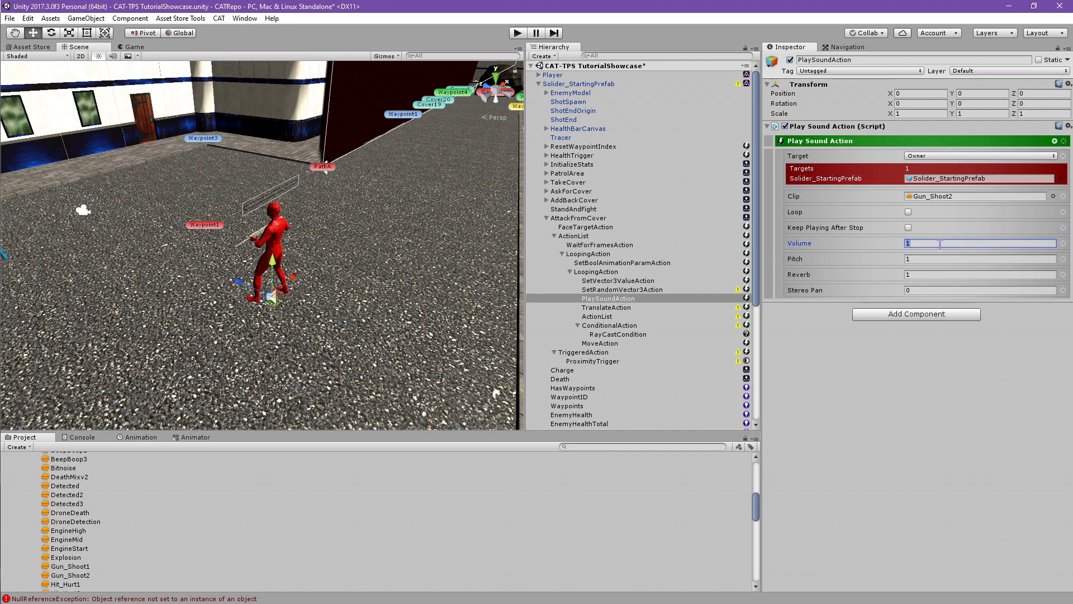
pyautogui.write('0.7')
pyautogui.press('Return')
pyautogui.click(908, 227)
pyautogui.click(952, 375)
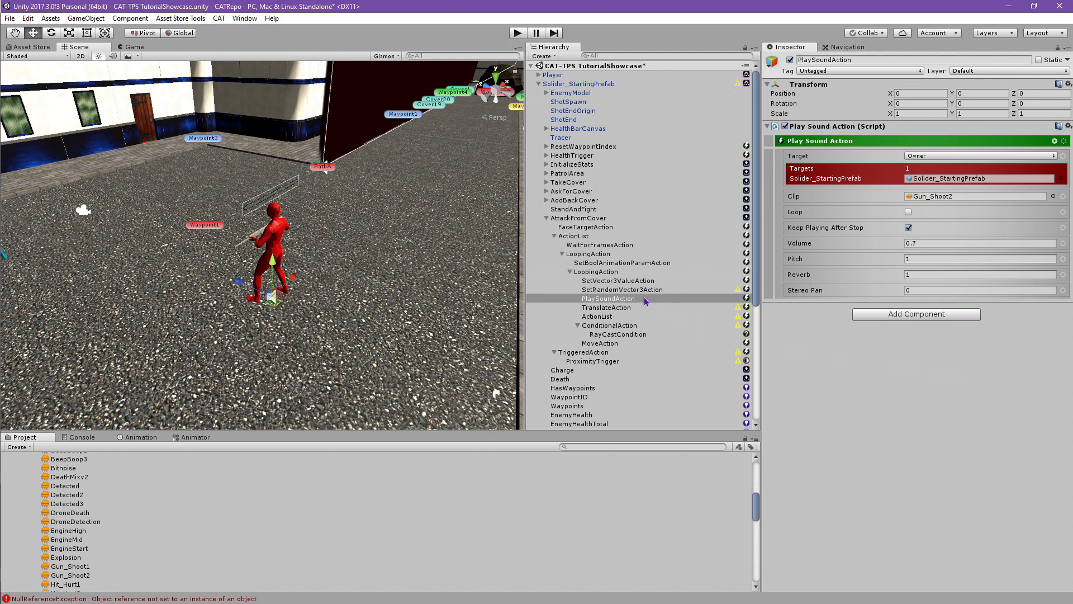
# Add a Spawn Action as a child of the inner LoopingAction
pyautogui.click(621, 273)
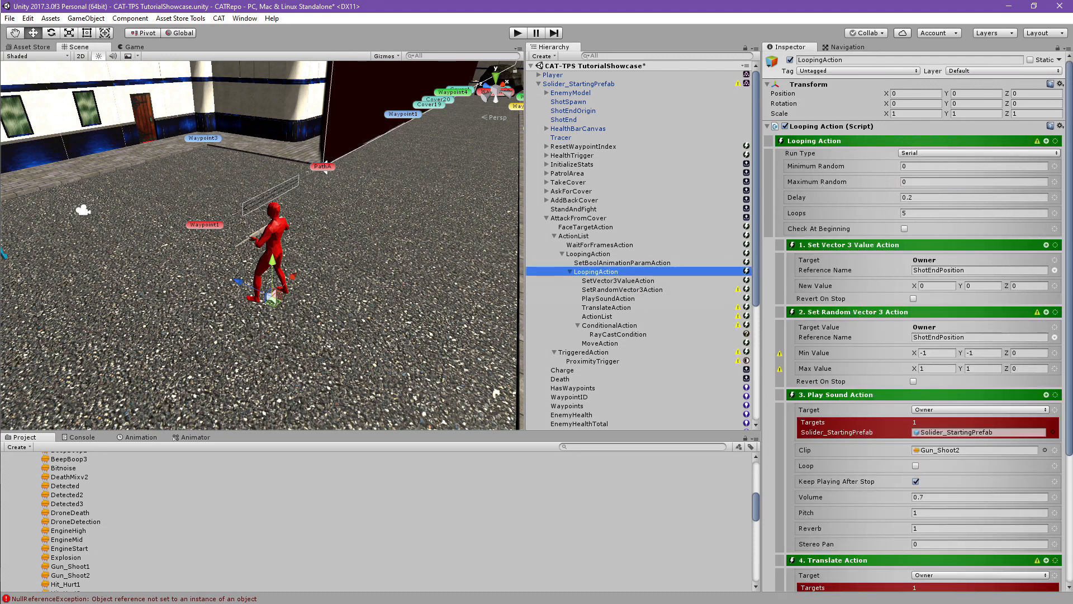
pyautogui.click(1047, 141)
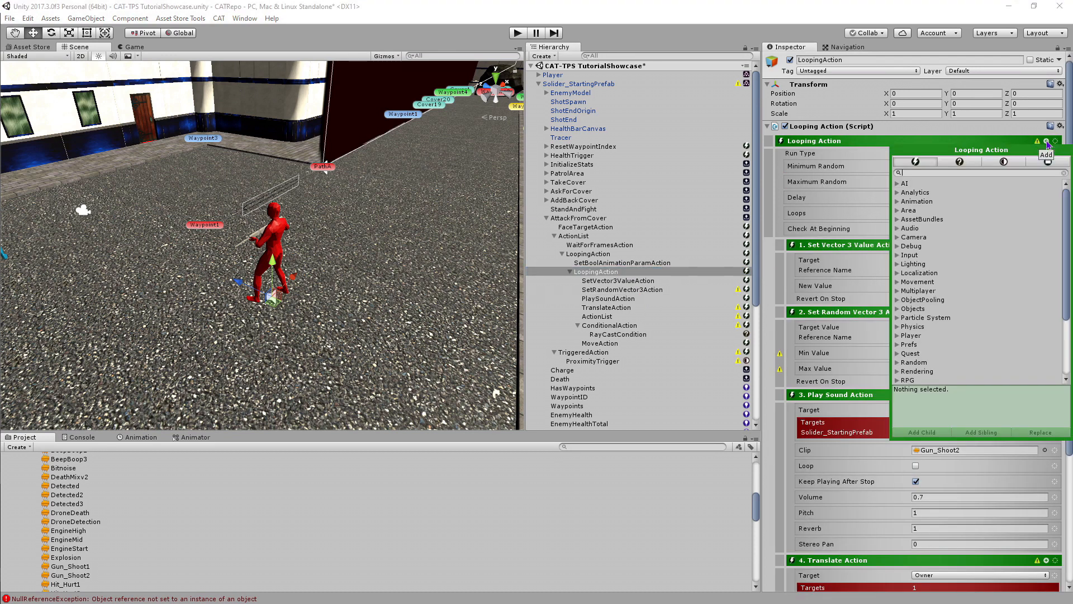
pyautogui.write('Spawn A')
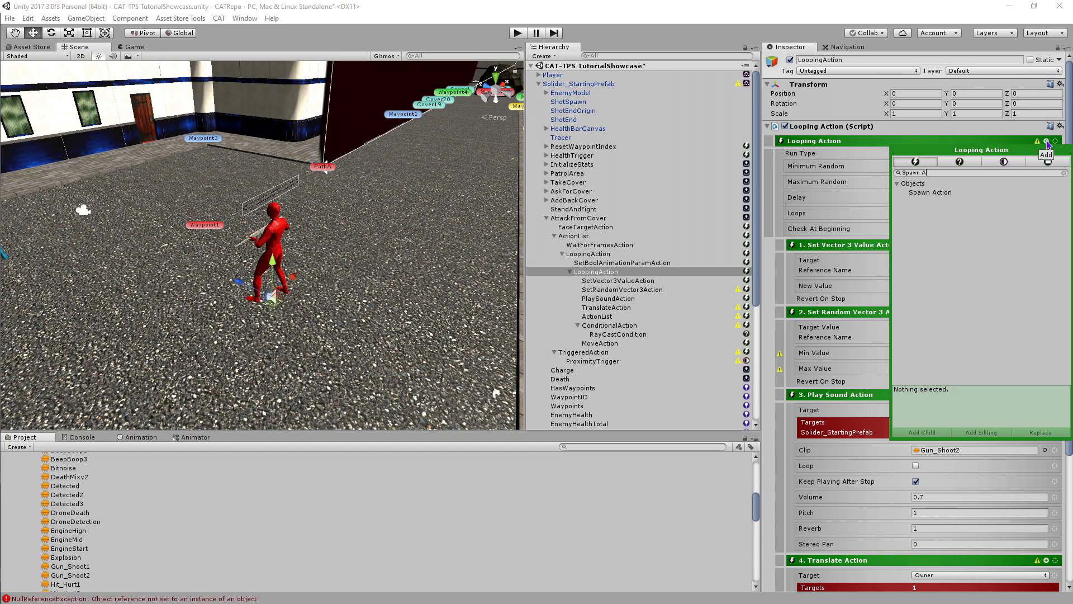
pyautogui.click(969, 194)
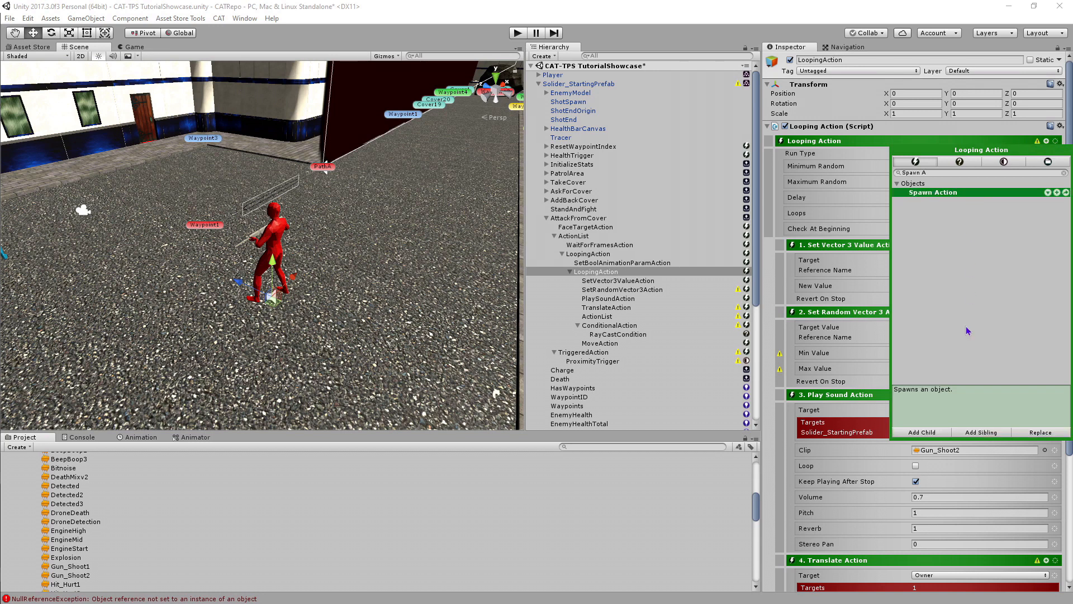
pyautogui.click(936, 436)
# Move the SpawnAction directly below PlaySoundAction and reset its transform
pyautogui.click(611, 352)
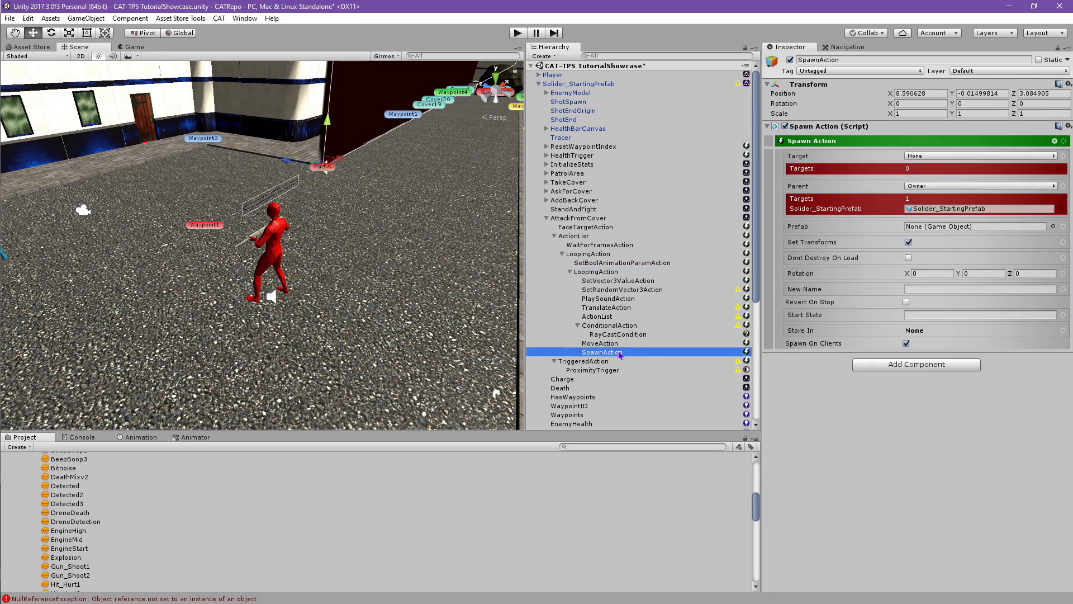
pyautogui.moveTo(611, 352); pyautogui.dragTo(622, 305)
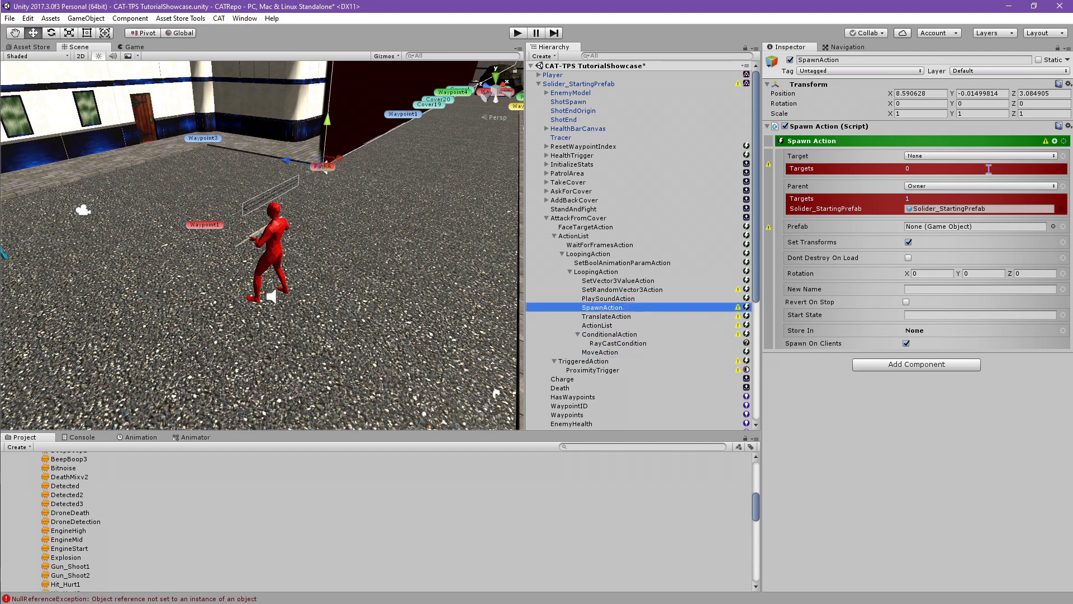
pyautogui.click(1068, 83)
pyautogui.click(973, 94)
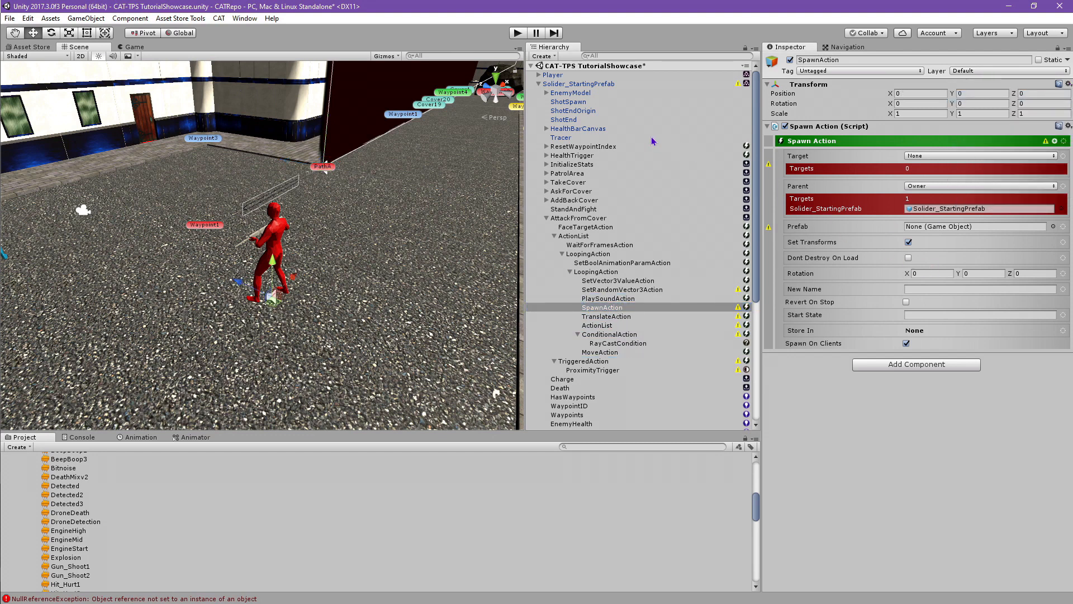
# Add a Game Object value to Solider_StartingPrefab's Value Holder and reset the new value's transform
pyautogui.click(585, 85)
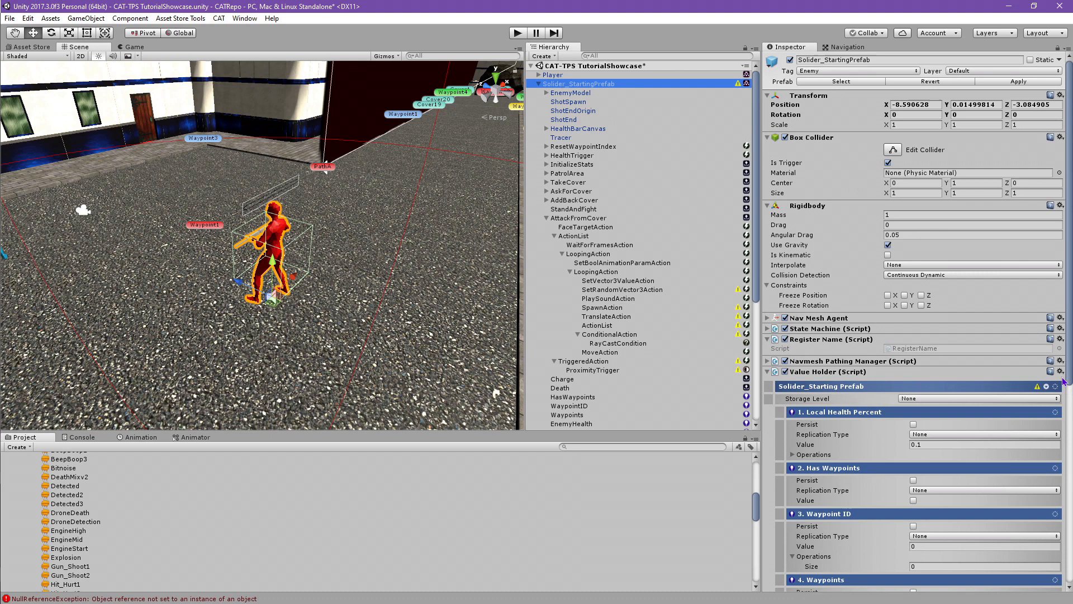
pyautogui.click(1047, 387)
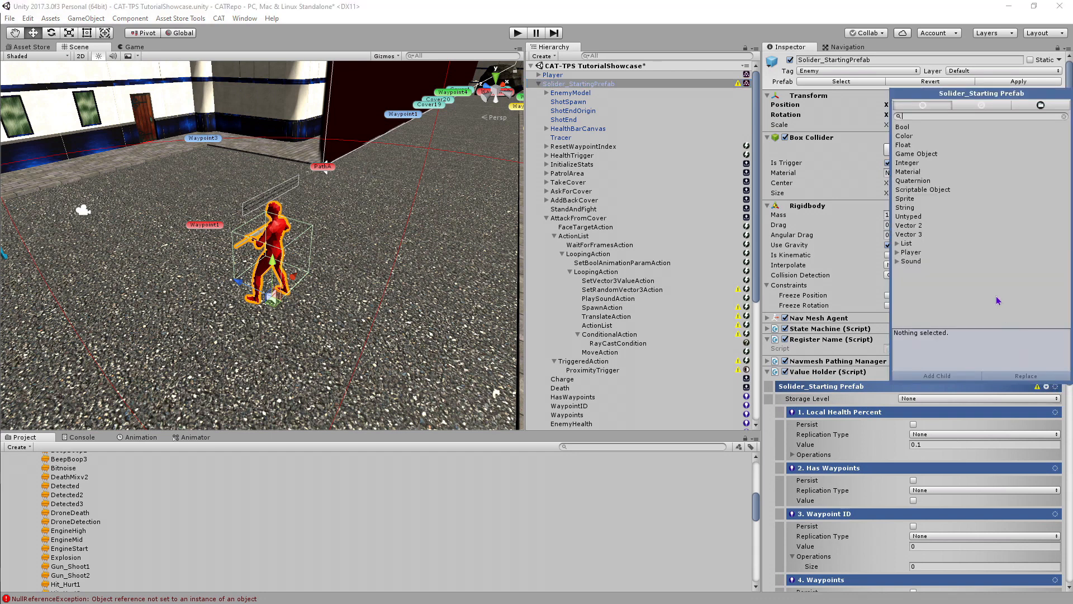
pyautogui.click(916, 155)
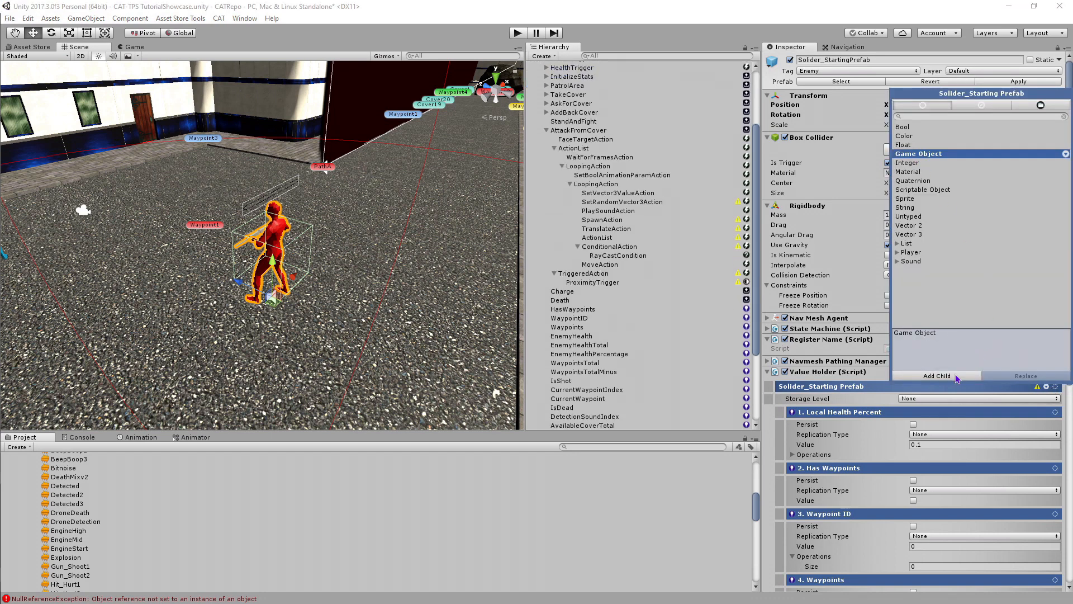
pyautogui.click(619, 426)
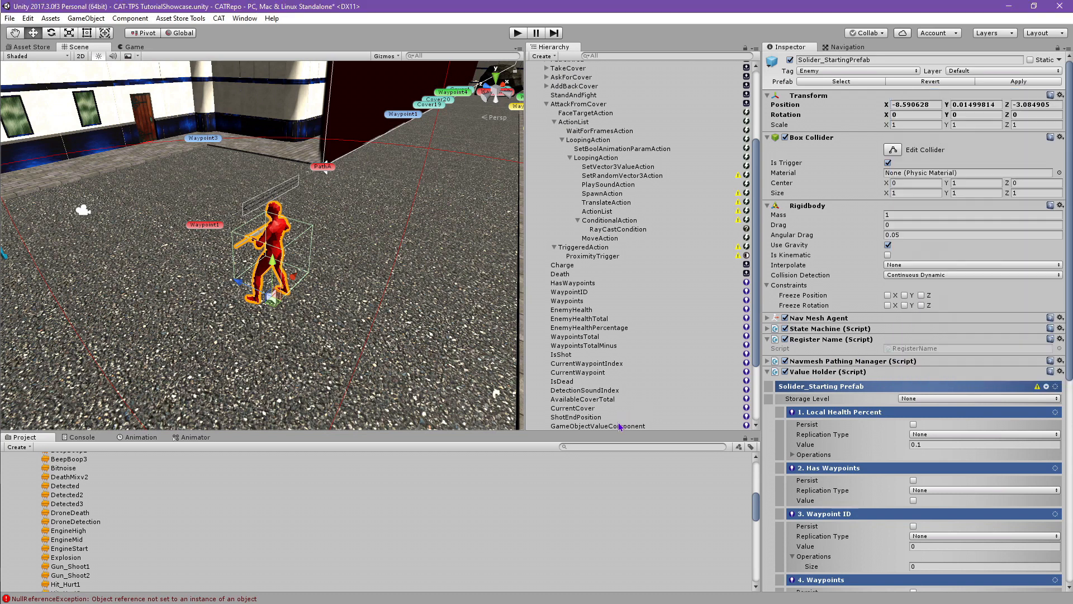
pyautogui.click(1068, 84)
pyautogui.click(1067, 96)
# Rename the new GameObjectValueComponent to MuzzleFlashParticle
pyautogui.click(915, 60)
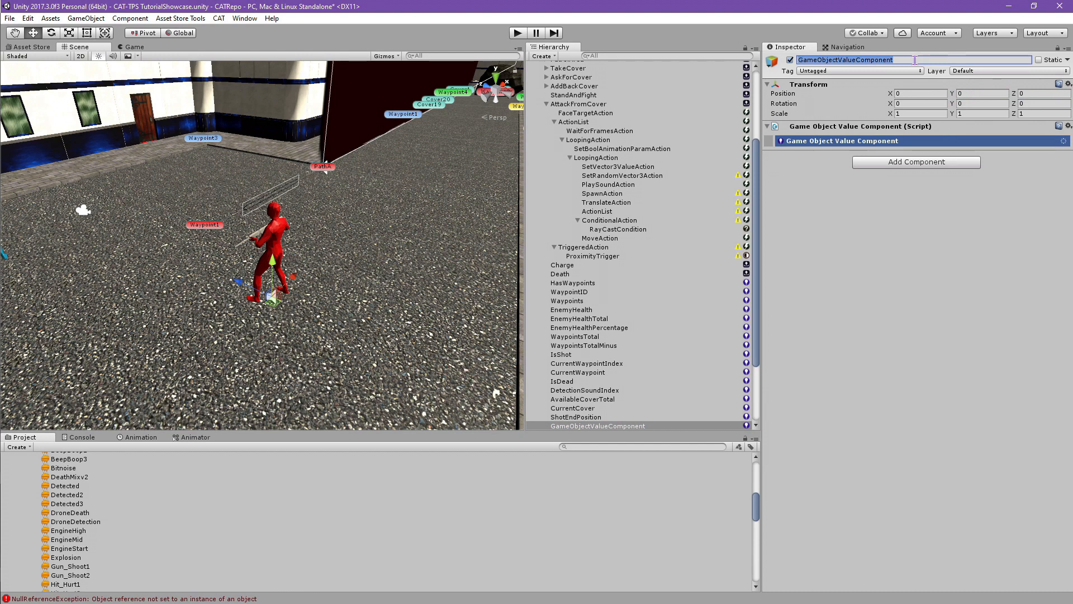
pyautogui.write('MuzzleFlash')
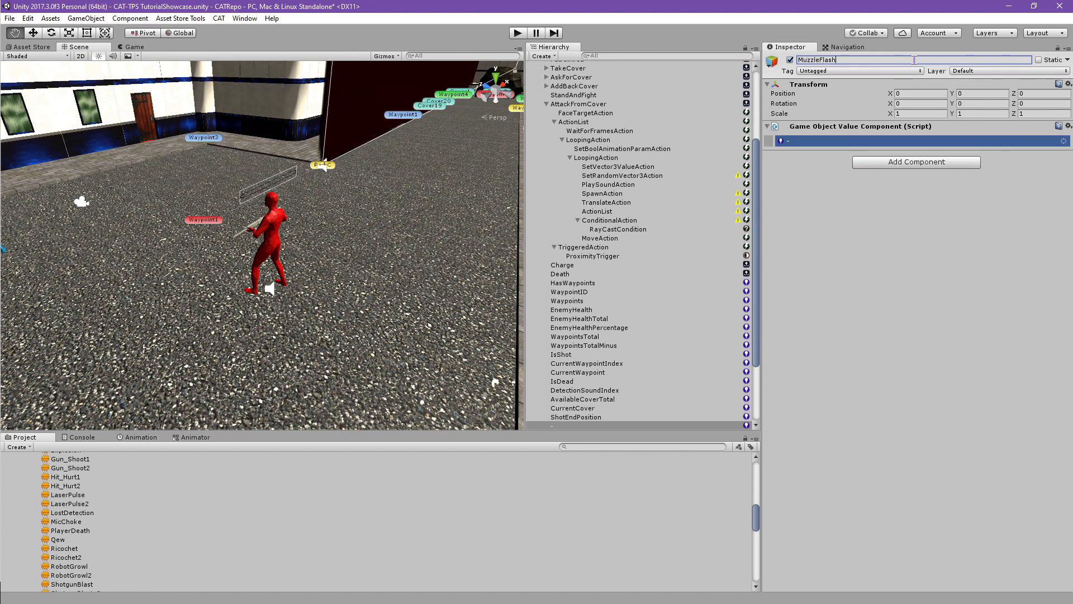
pyautogui.write('Particle')
pyautogui.press('Return')
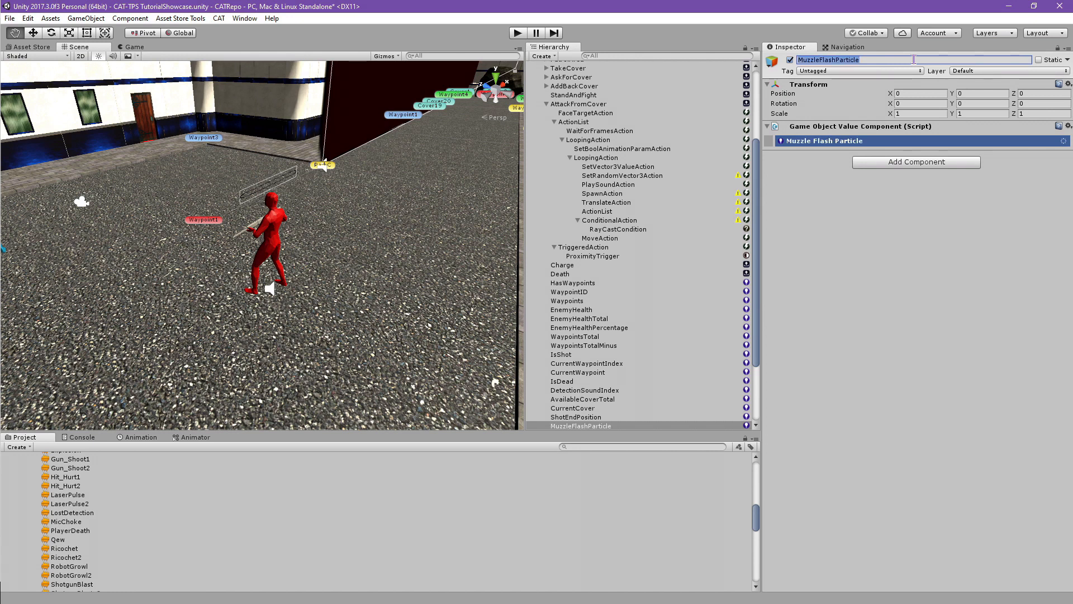
# Set the MuzzleFlashParticle object's position to X 0.046, Y 1.502, Z 1.025
pyautogui.click(914, 93)
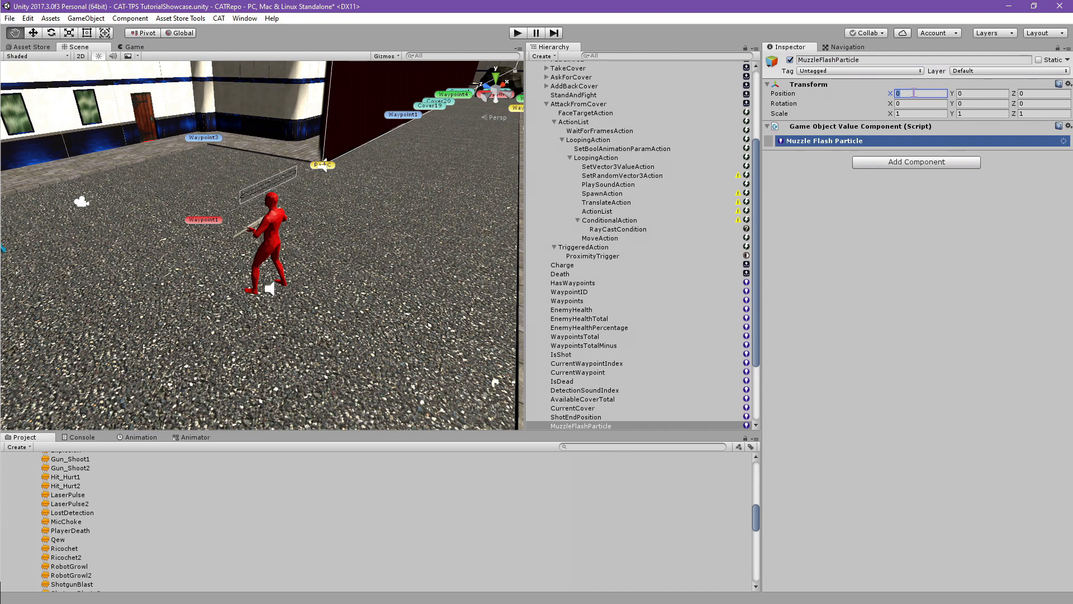
pyautogui.write('0.046')
pyautogui.click(992, 93)
pyautogui.write('1.502')
pyautogui.click(1022, 93)
pyautogui.write('1.025')
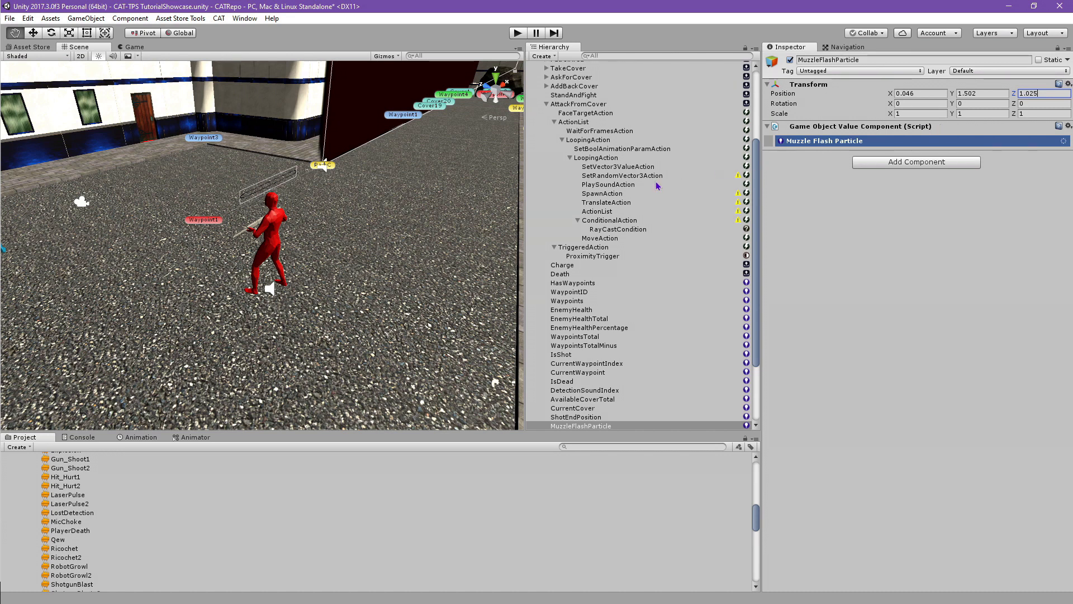
# Set the SpawnAction's target to Owner with the Path option enabled and MuzzleFlashParticle as its path
pyautogui.click(643, 194)
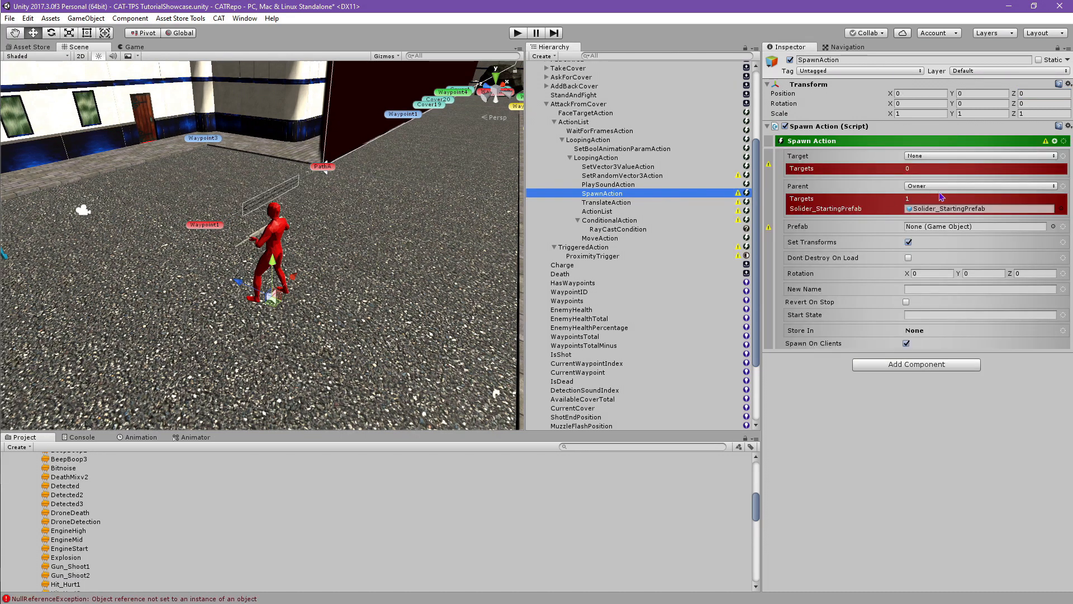
pyautogui.click(1053, 156)
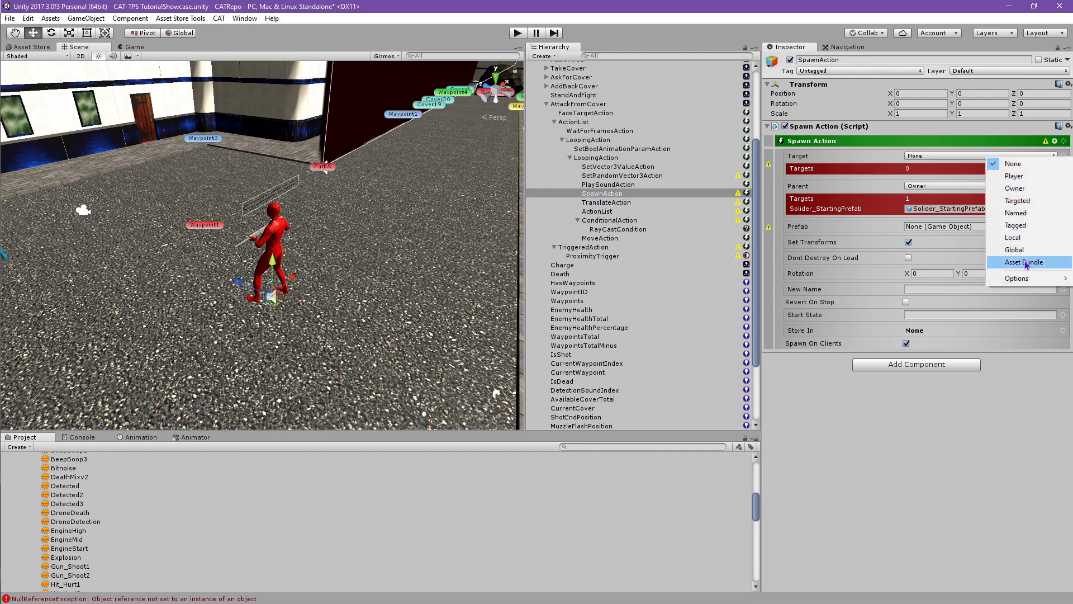
pyautogui.click(1015, 187)
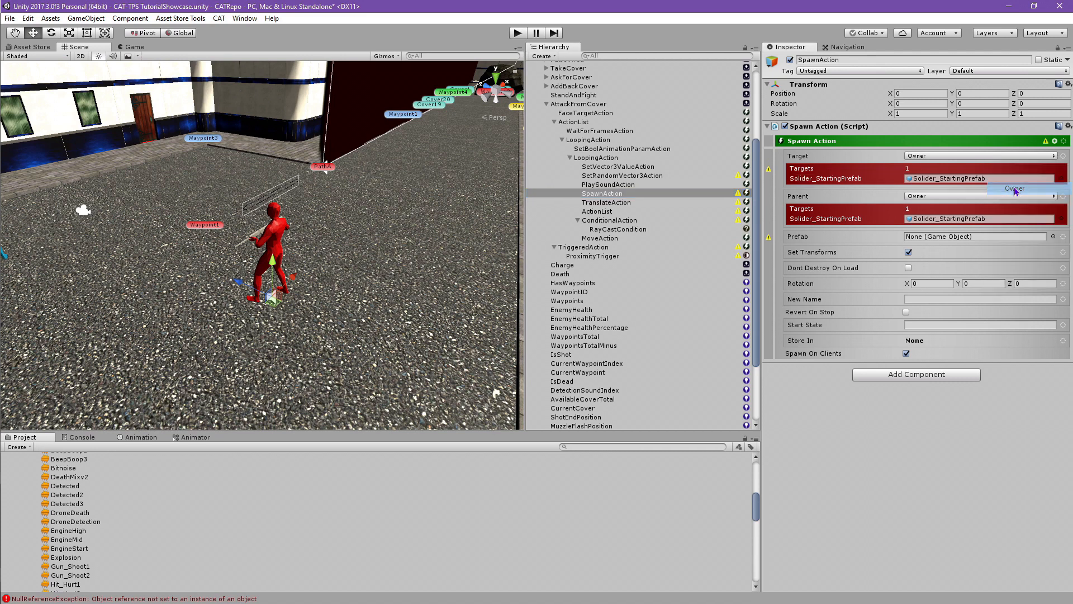
pyautogui.click(1055, 157)
pyautogui.moveTo(1037, 278)
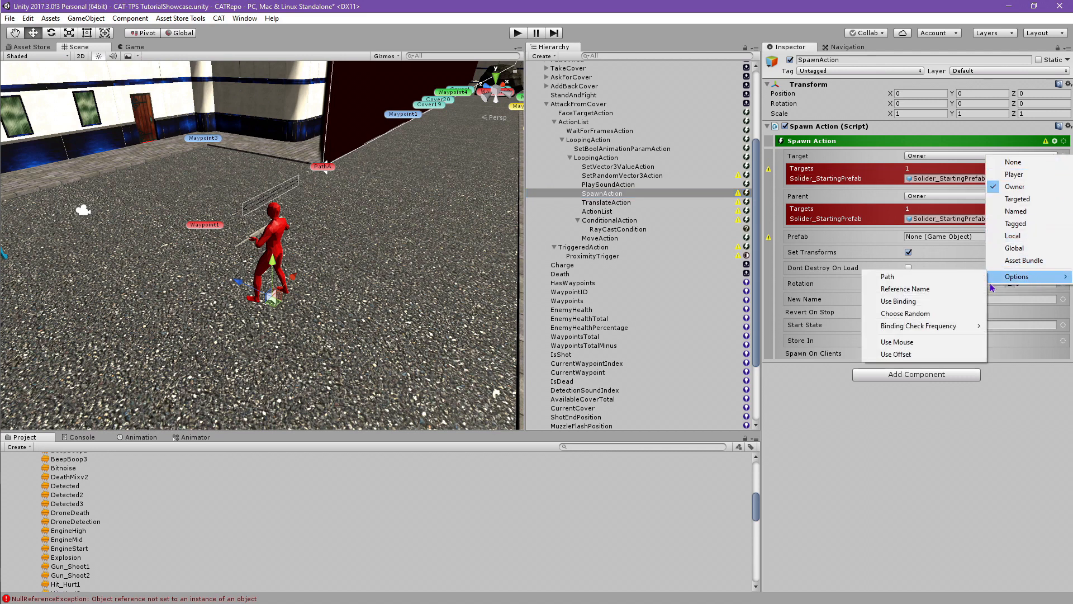
pyautogui.click(945, 276)
pyautogui.click(959, 165)
pyautogui.write('MuzzleFlashPartic')
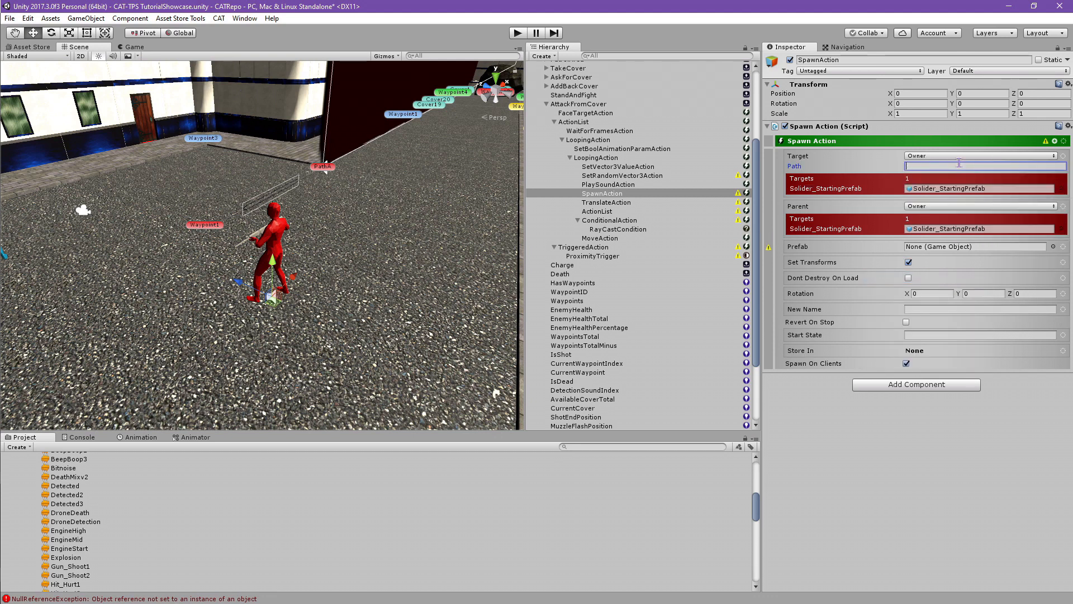
pyautogui.write('le')
pyautogui.press('Return')
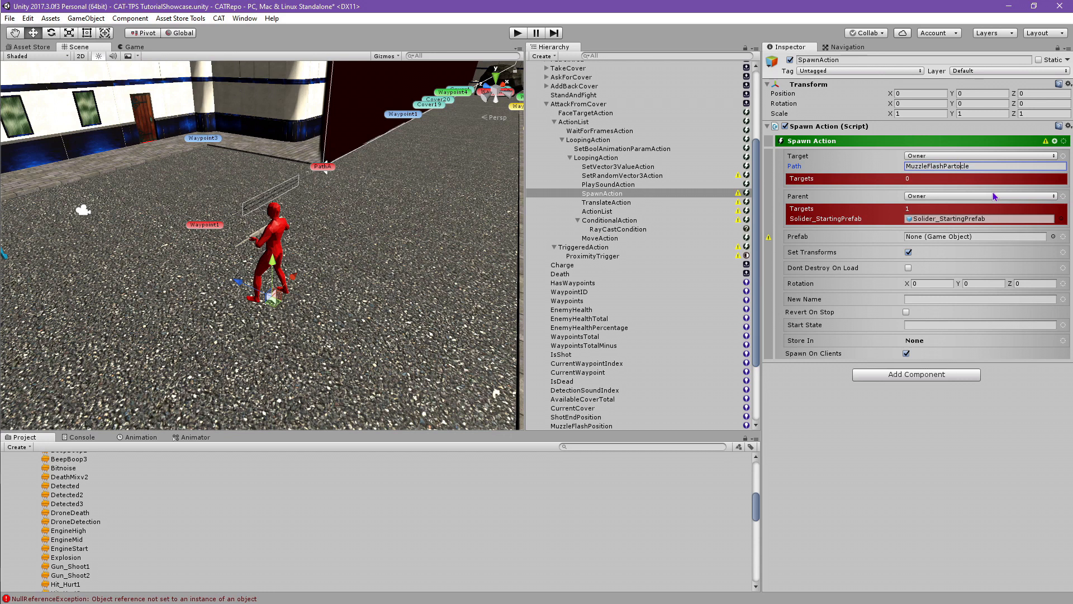
pyautogui.click(978, 166)
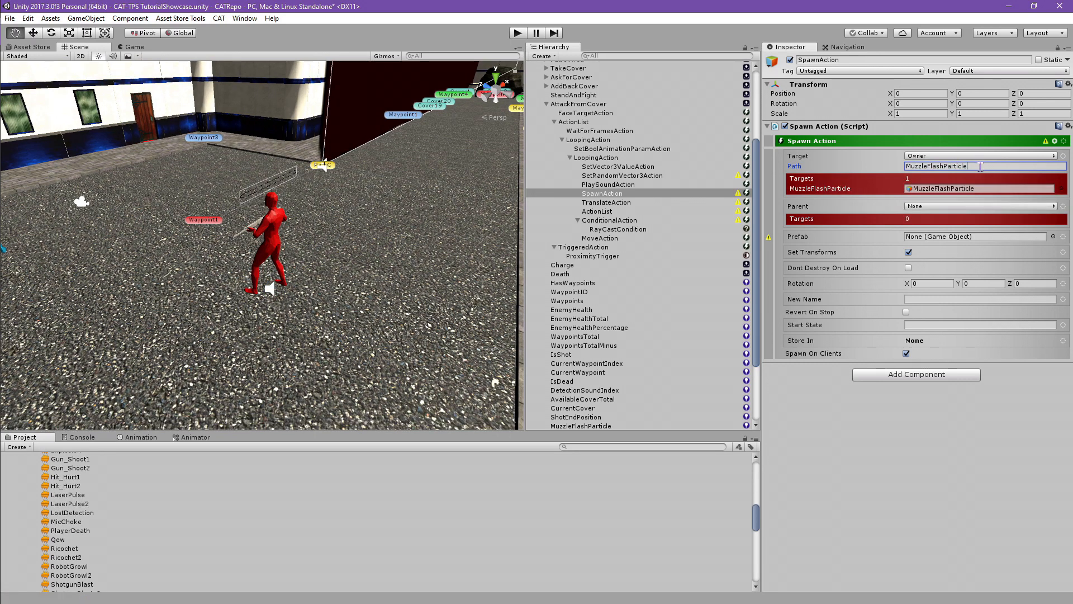
# Set the SpawnAction's parent to the Named object Level with the Path option enabled and SpawnHolder as its path
pyautogui.click(1063, 208)
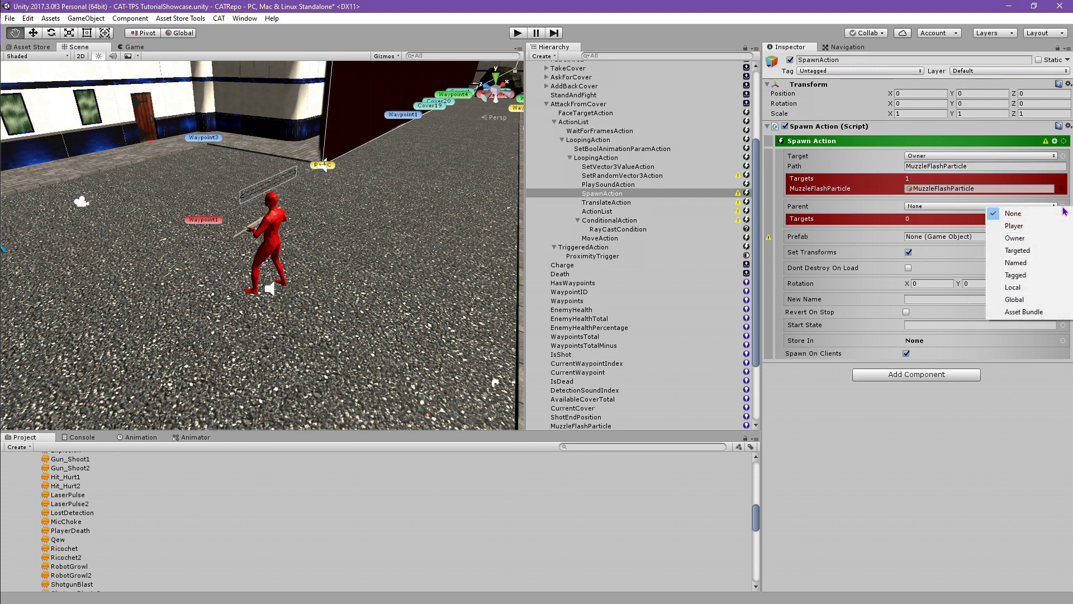
pyautogui.click(1040, 263)
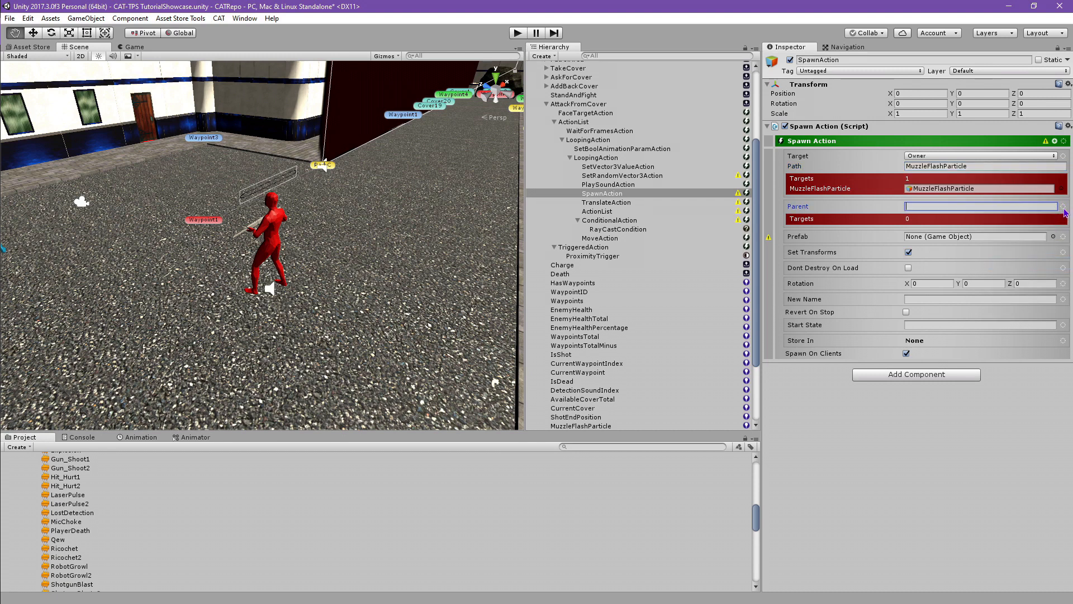
pyautogui.click(1064, 208)
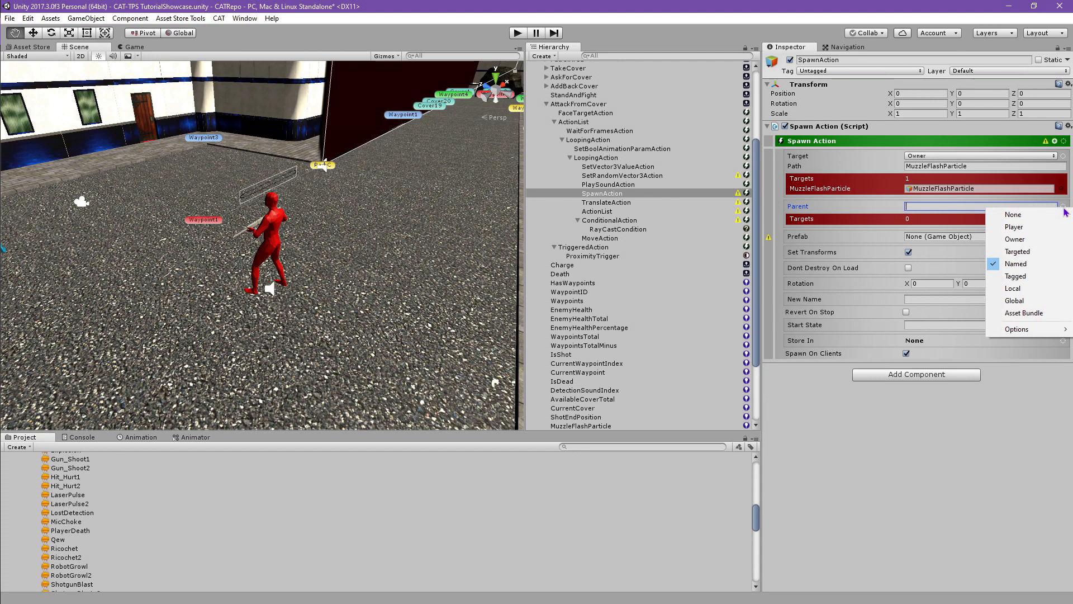
pyautogui.moveTo(1037, 335)
pyautogui.click(978, 331)
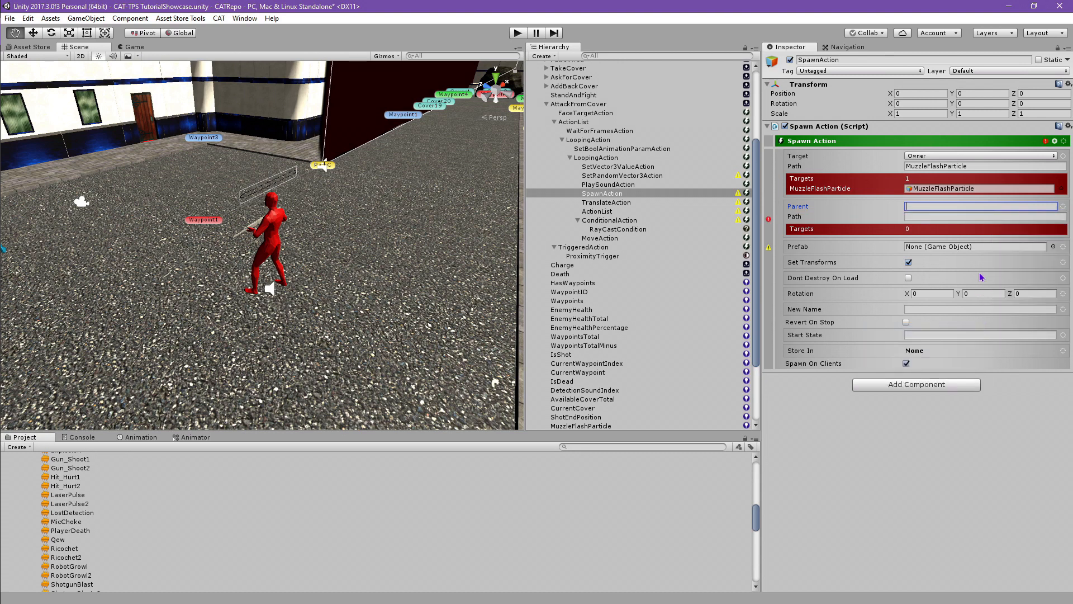
pyautogui.write('Level')
pyautogui.click(981, 217)
pyautogui.write('Spawn')
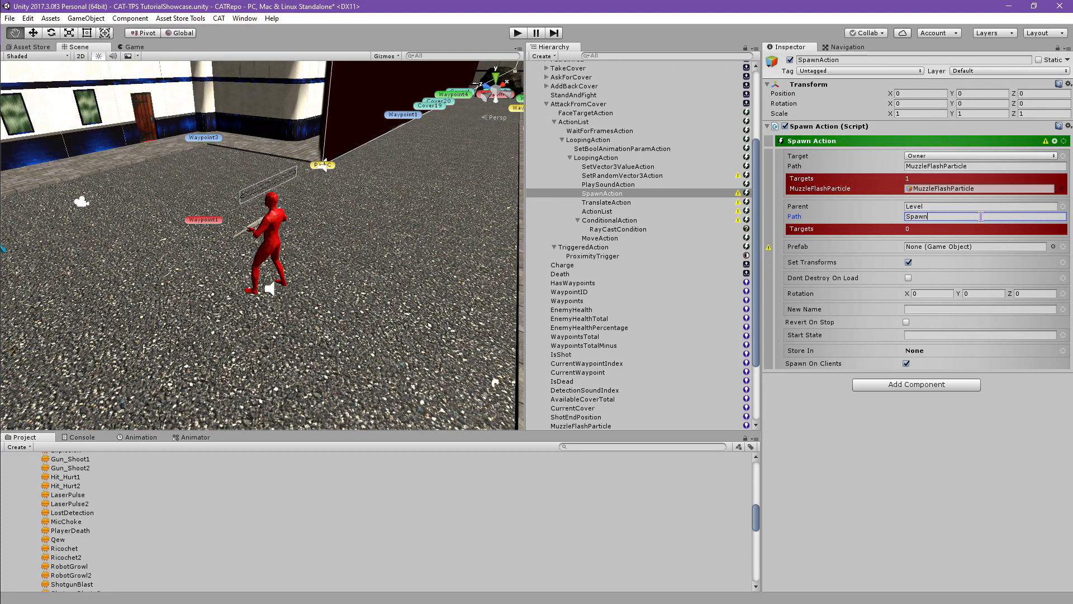
pyautogui.write('Holder')
pyautogui.press('Return')
# Assign the MuzzleFlash prefab from the Particles folder as the SpawnAction's prefab
pyautogui.scroll(5, 70, 538)
pyautogui.scroll(-10, 73, 538)
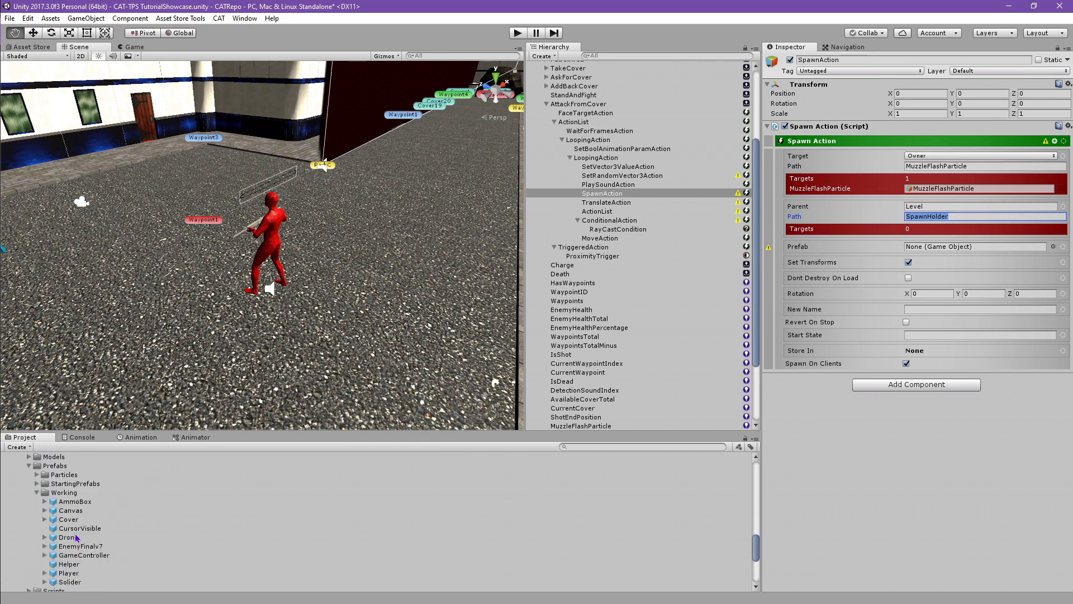
pyautogui.click(36, 475)
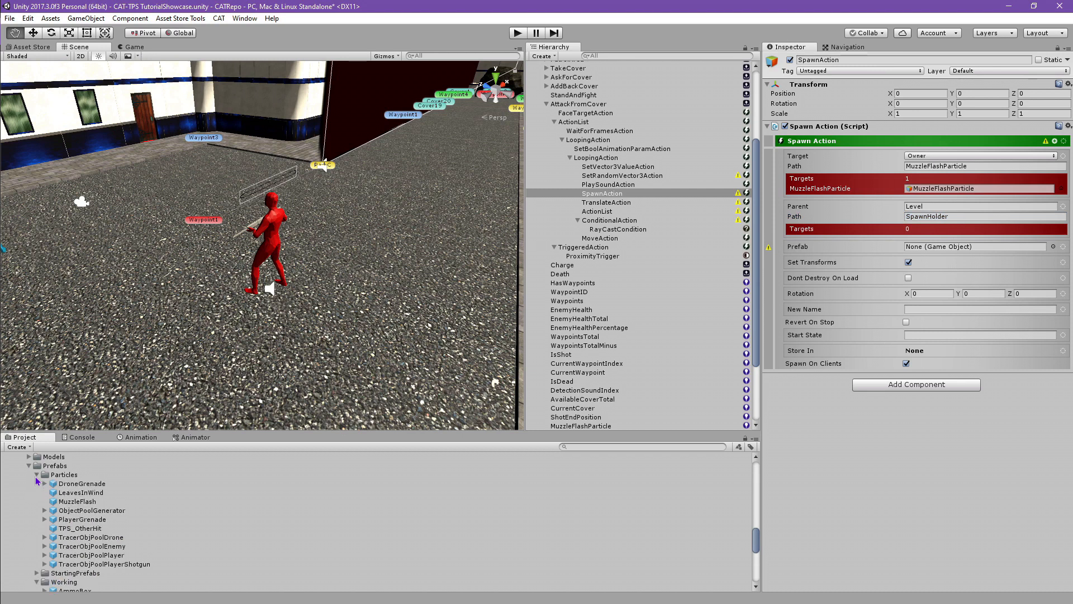
pyautogui.moveTo(64, 502); pyautogui.dragTo(951, 252)
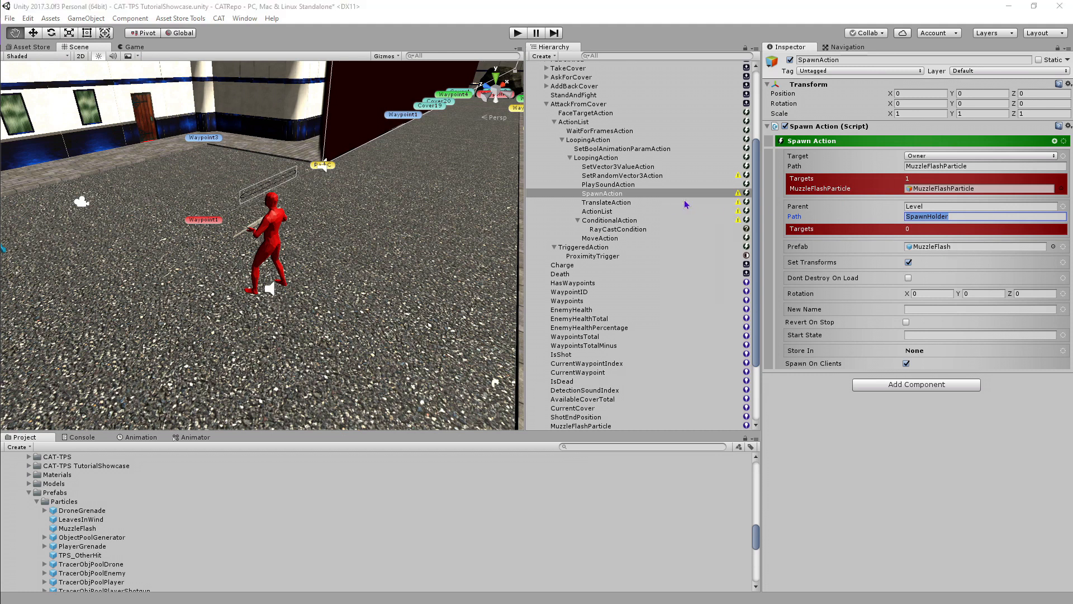
# Enable the Path option on the TranslateAction's Owner target and set its path to ShotEnd
pyautogui.click(643, 203)
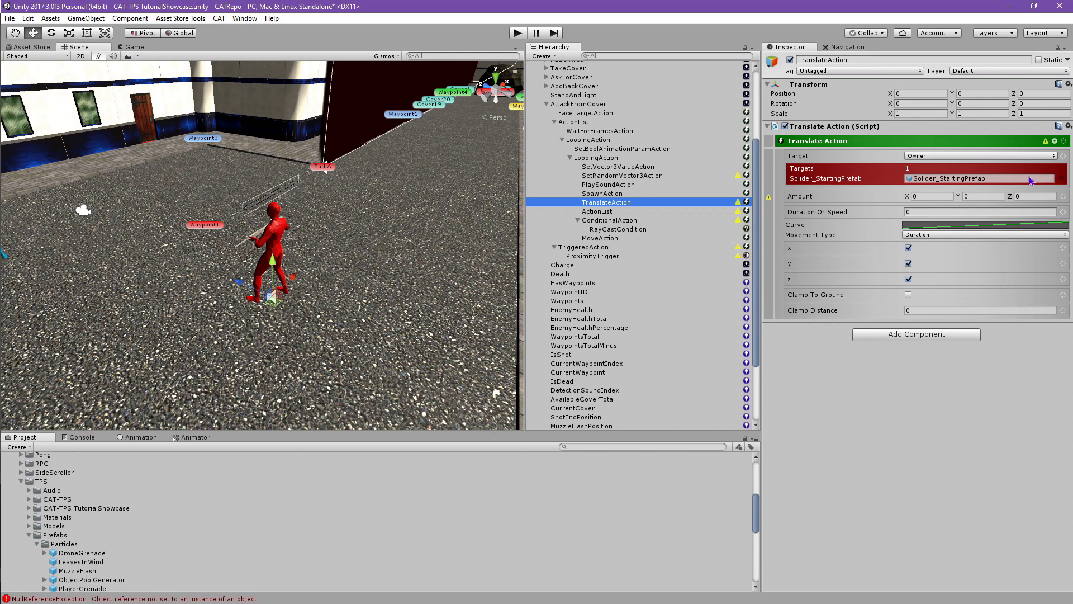
pyautogui.click(1063, 157)
pyautogui.moveTo(1005, 279)
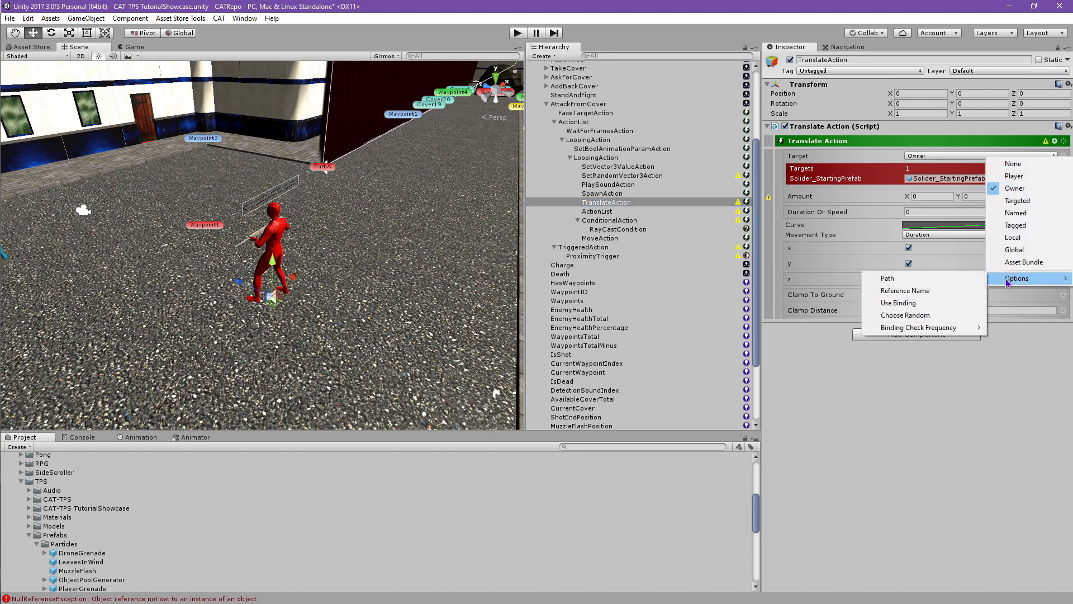
pyautogui.click(912, 281)
pyautogui.click(959, 166)
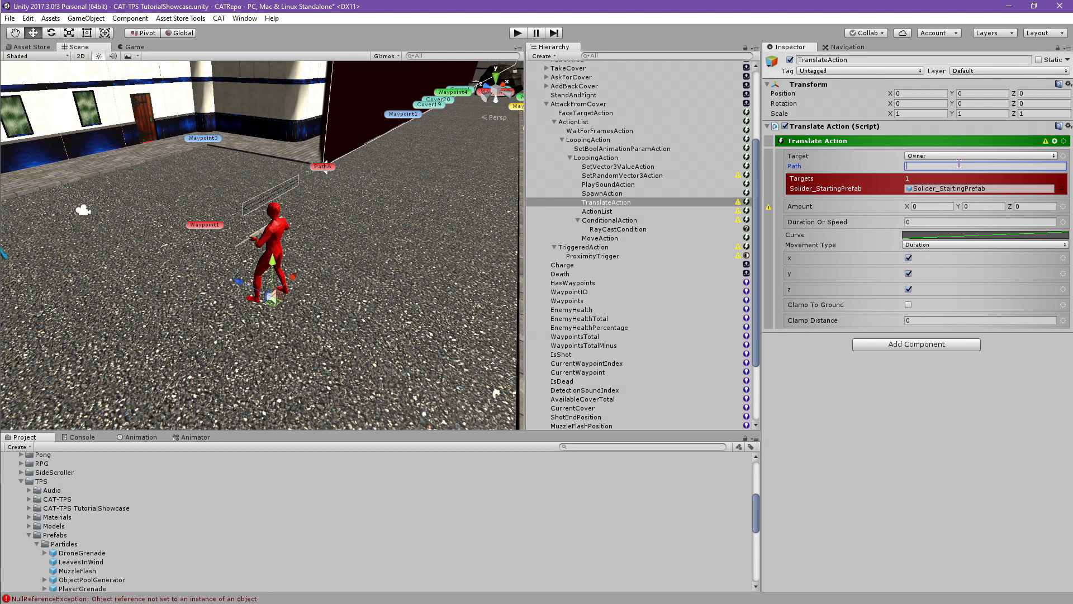
pyautogui.write('Shot')
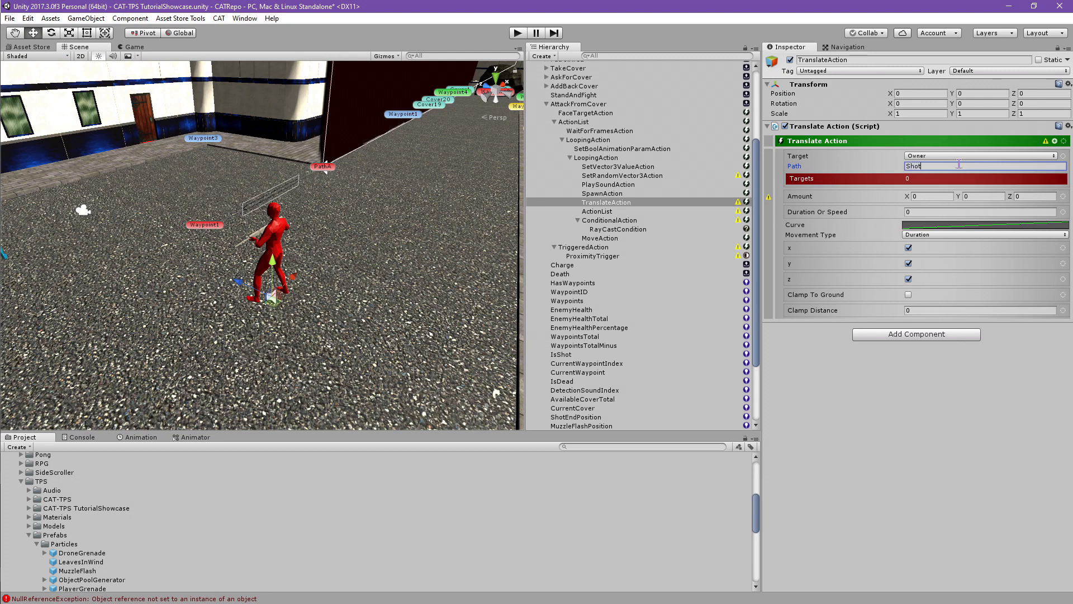
pyautogui.write('End')
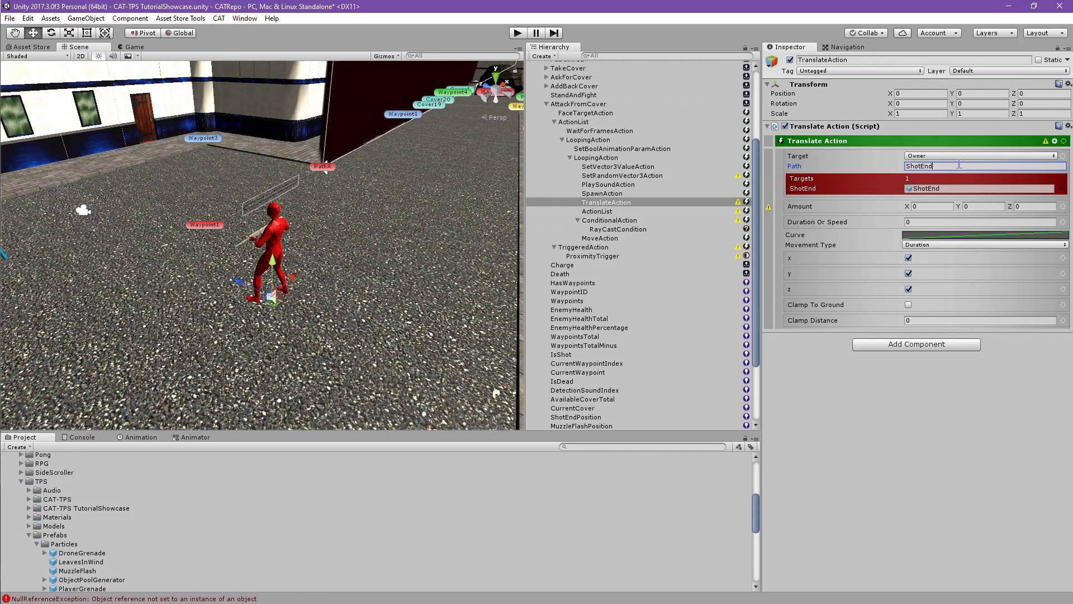
# Make the TranslateAction's amount come from Owner with the reference name ShotEndPosition
pyautogui.click(1063, 206)
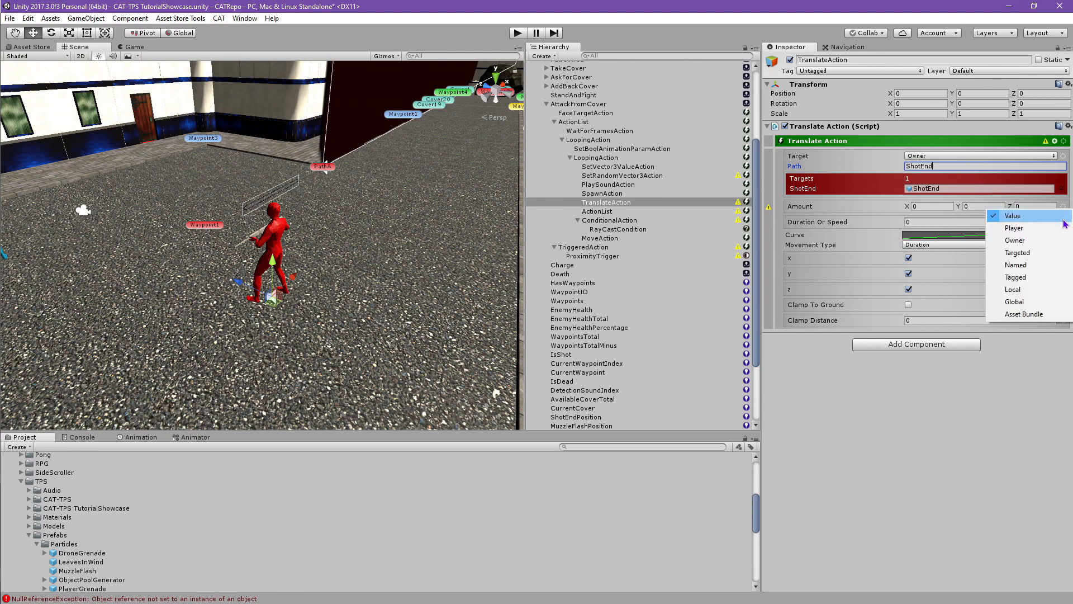
pyautogui.click(1057, 243)
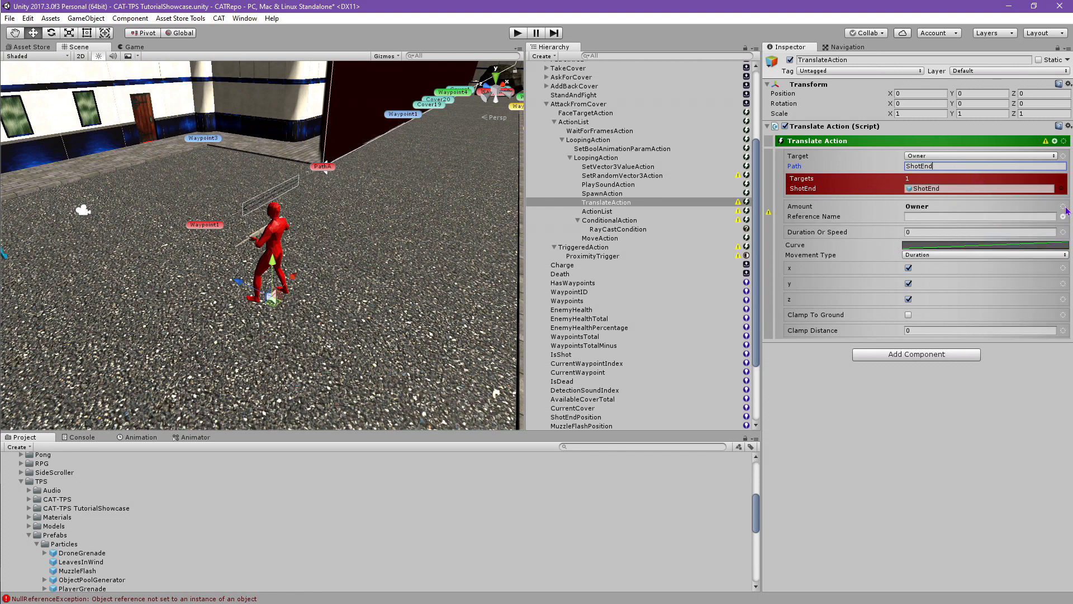
pyautogui.click(1038, 214)
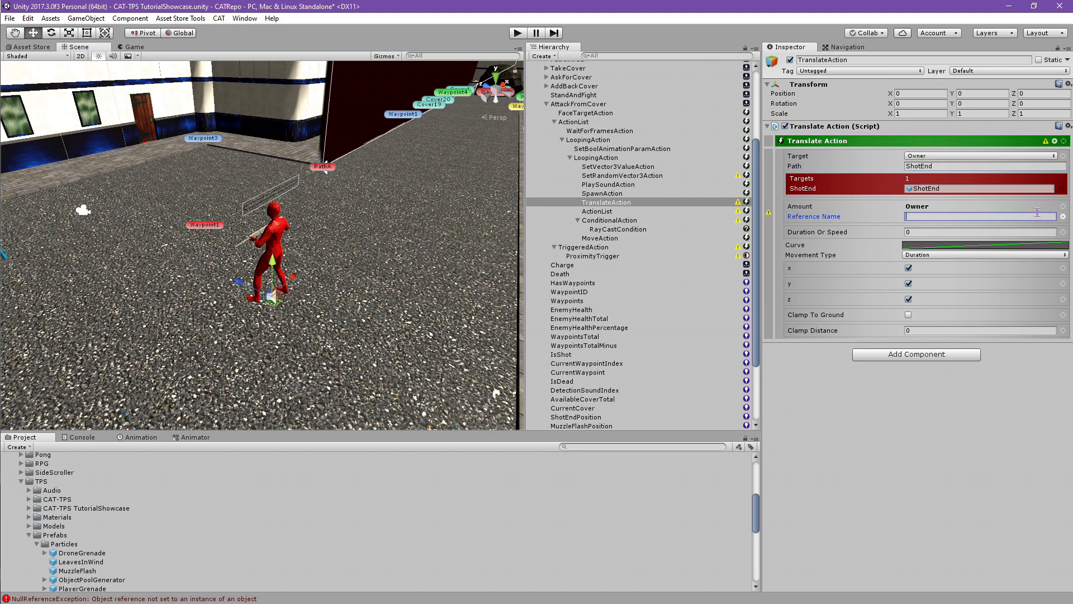
pyautogui.write('ShotEndPosition')
pyautogui.hotkey('ctrl', 'a')
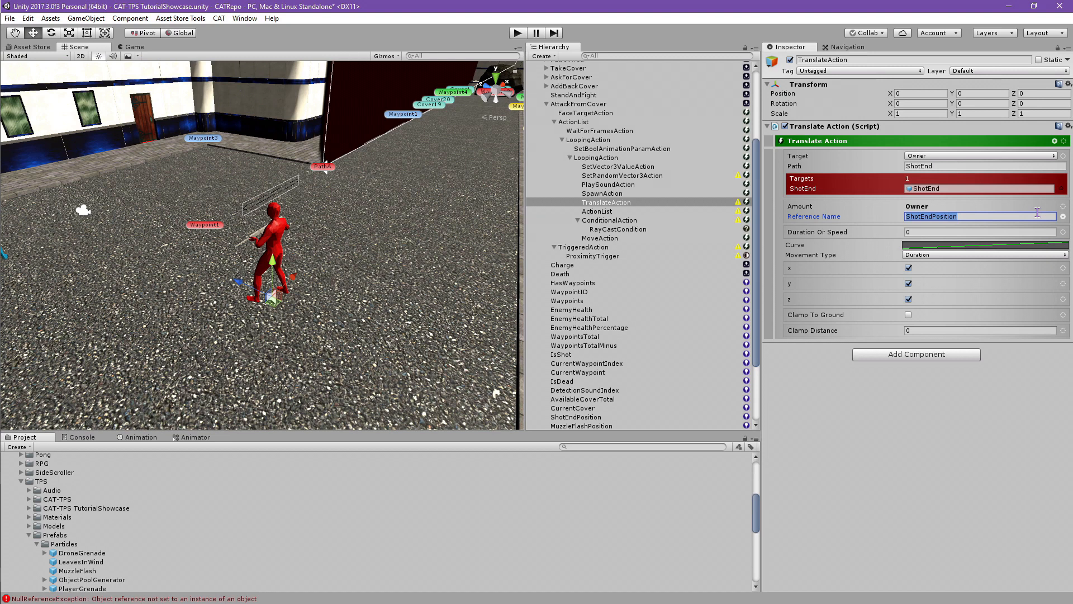
# View the inner ActionList's settings and collapse Solider_StartingPrefab in the hierarchy to get to the scene's ObjectPoolGenerator
pyautogui.click(728, 213)
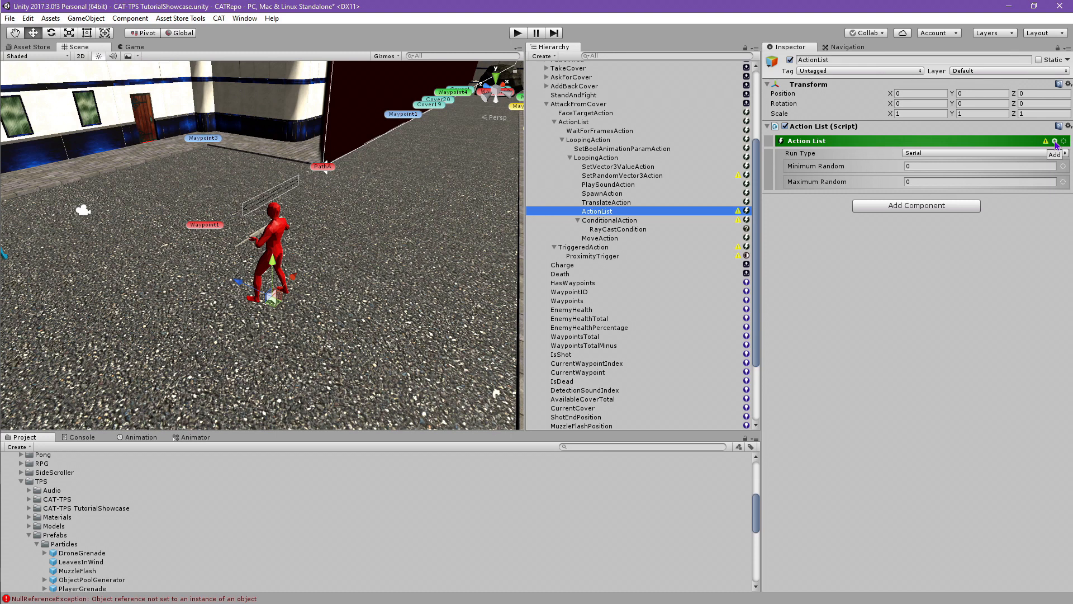
pyautogui.scroll(5, 552, 128)
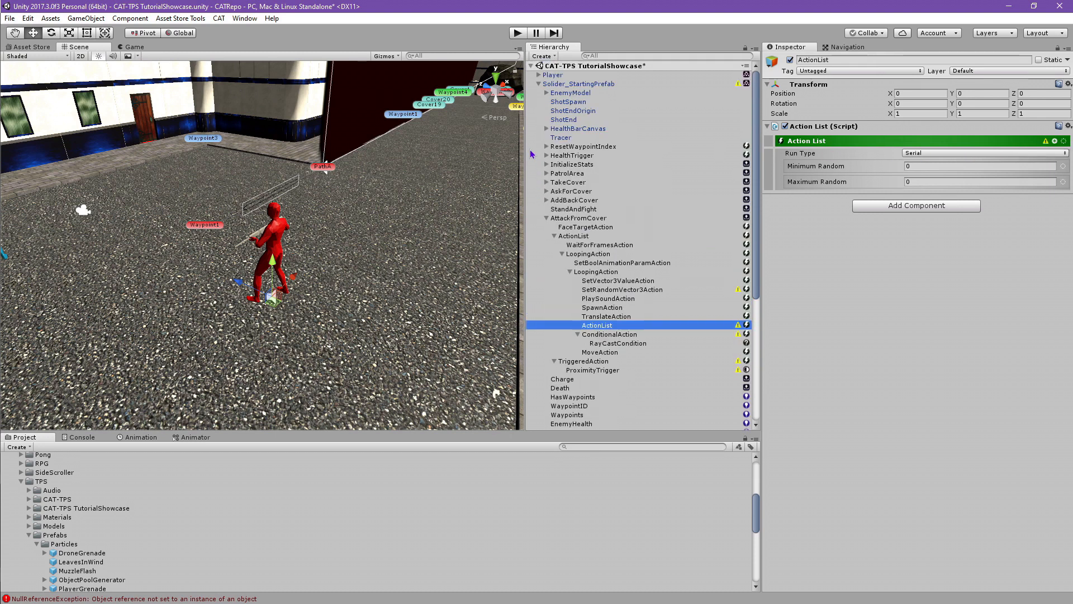
pyautogui.click(539, 85)
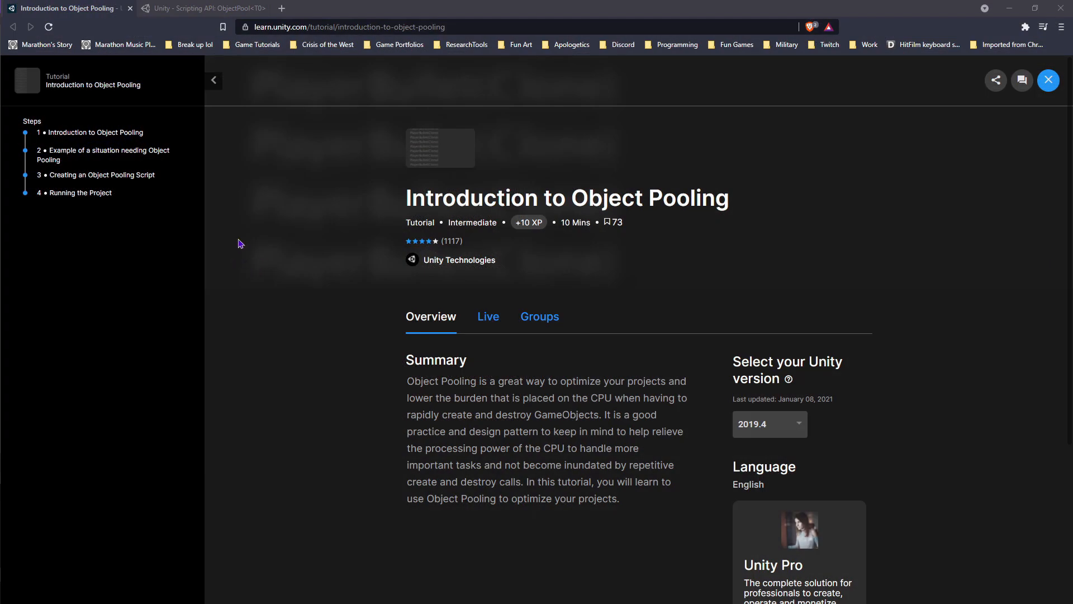
# Switch to the browser and examine Unity's Introduction to Object Pooling tutorial and the ObjectPool<T0> scripting reference with its example code
pyautogui.scroll(-2, 265, 246)
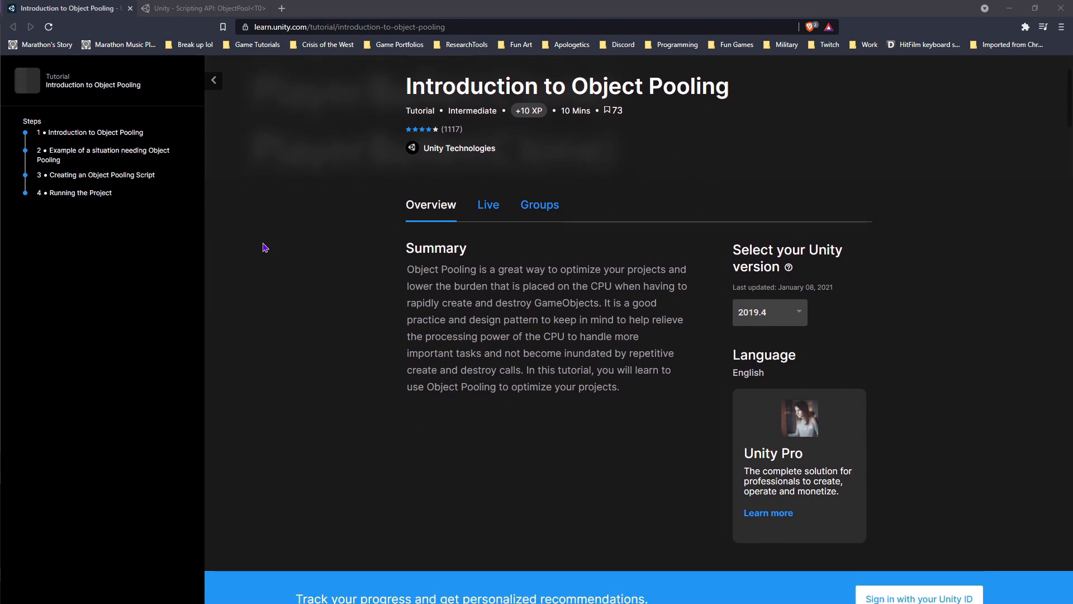
pyautogui.click(235, 8)
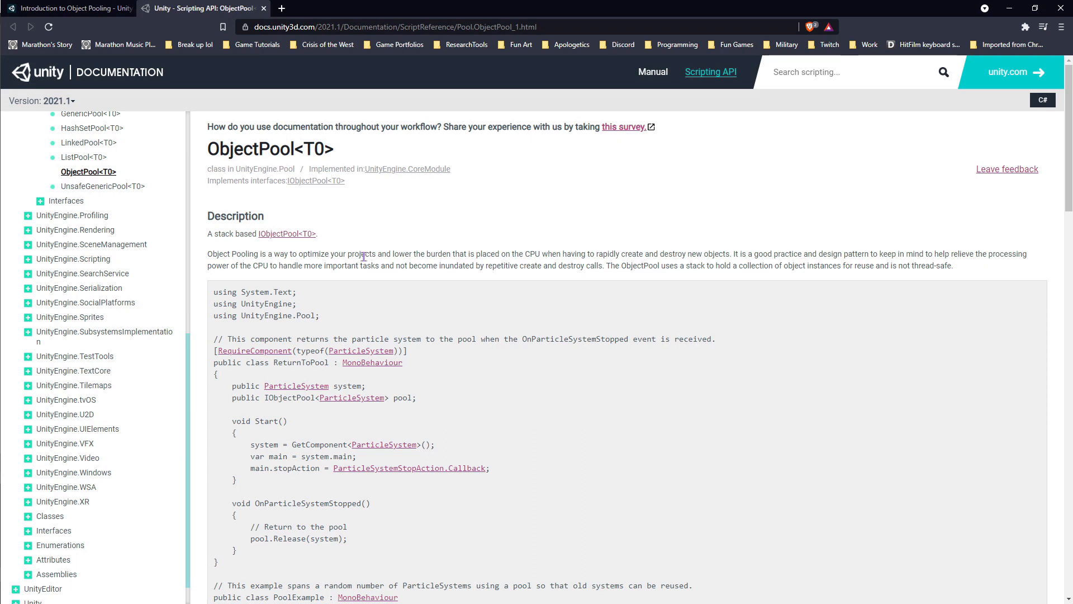
pyautogui.scroll(-3, 364, 256)
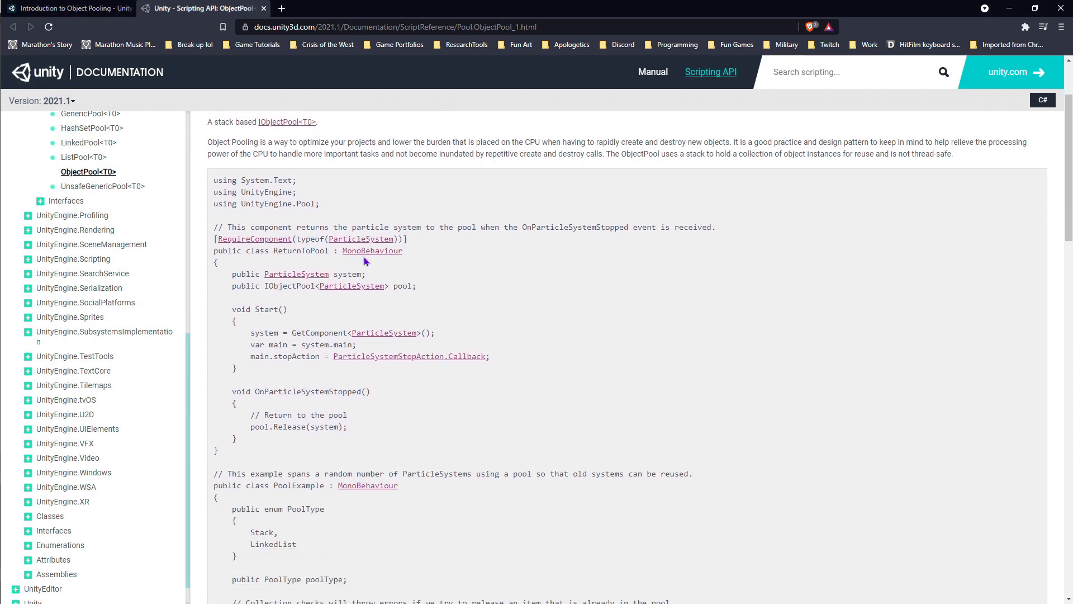
pyautogui.scroll(-2, 364, 262)
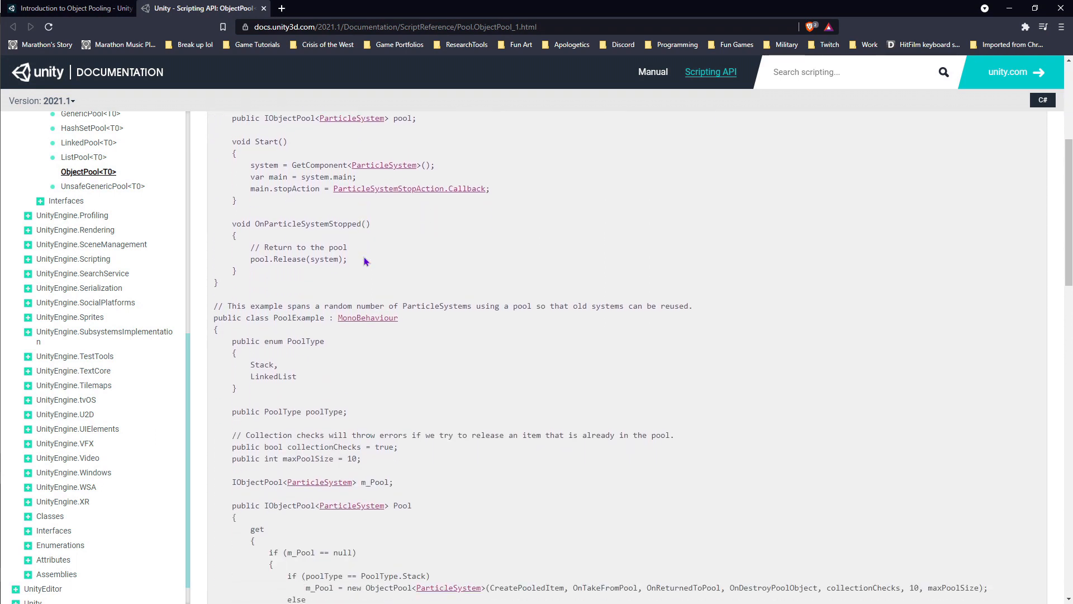
pyautogui.scroll(-4, 363, 261)
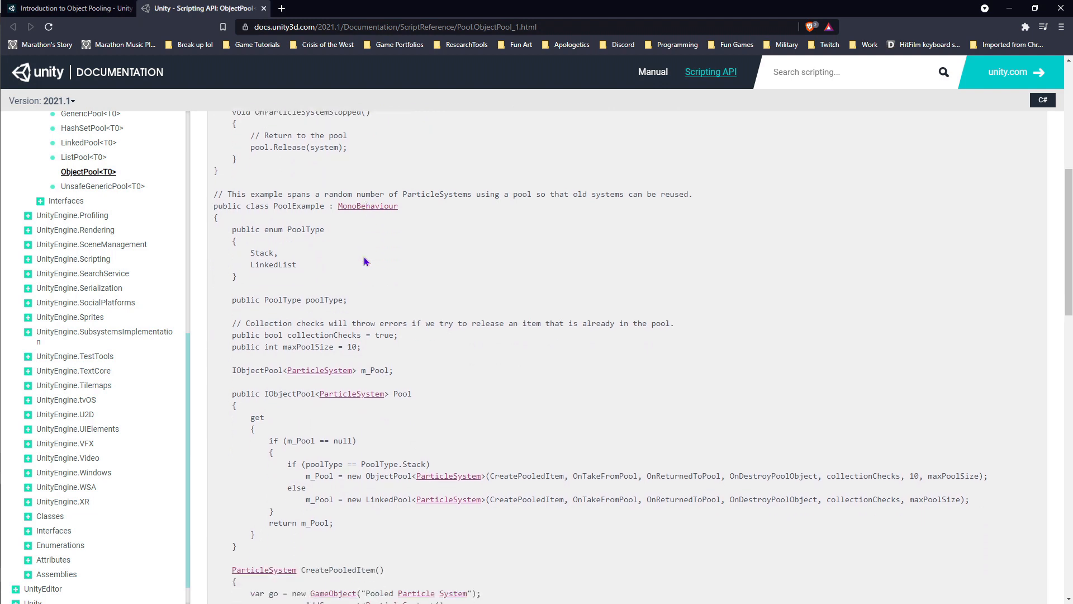
pyautogui.scroll(-4, 364, 261)
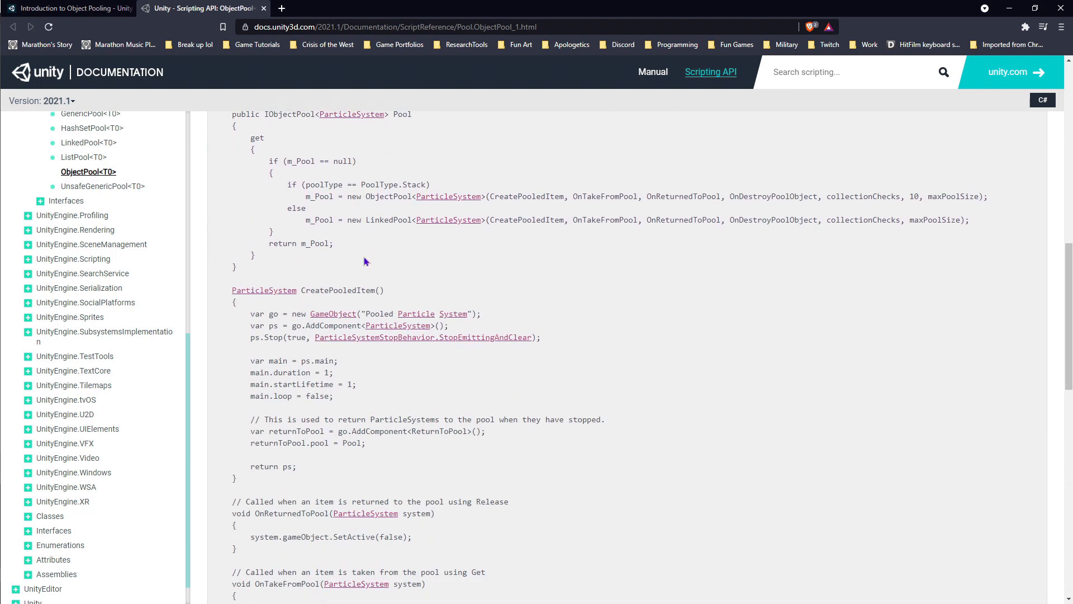
pyautogui.scroll(-4, 364, 261)
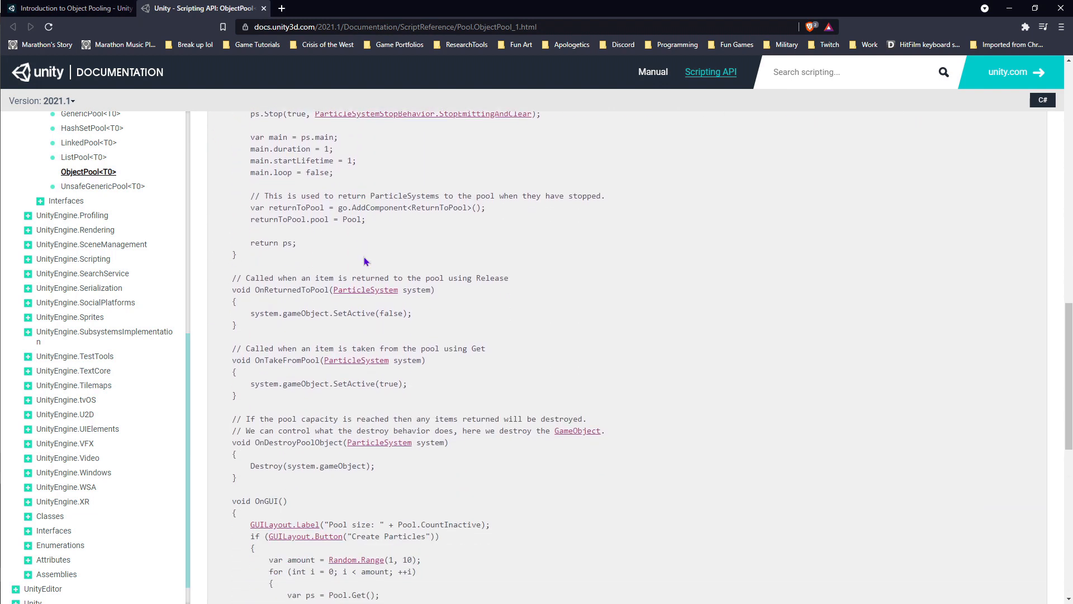
pyautogui.scroll(-3, 364, 261)
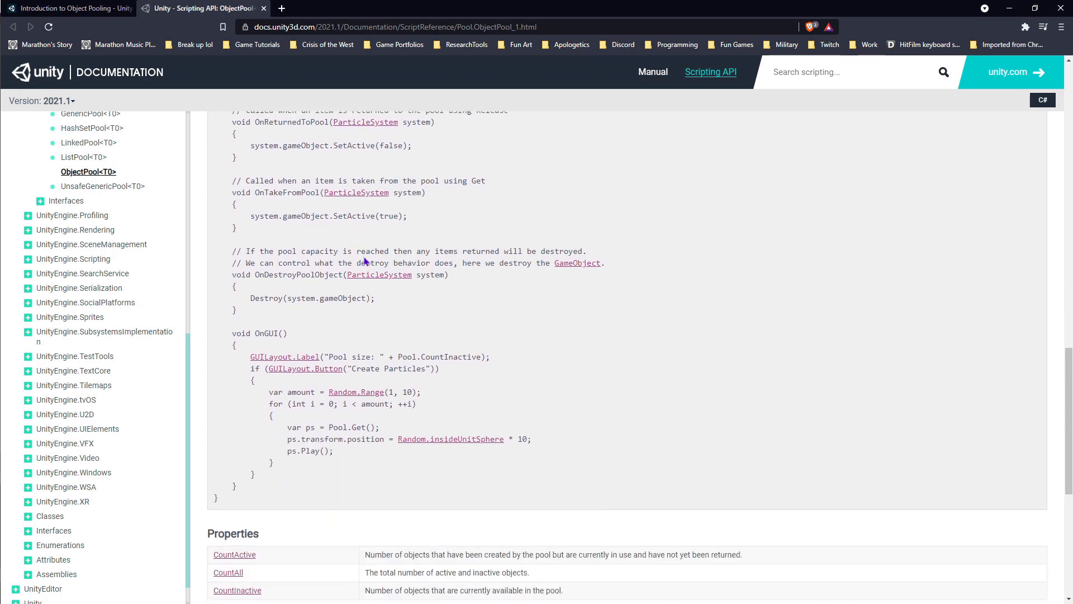
pyautogui.scroll(-2, 364, 261)
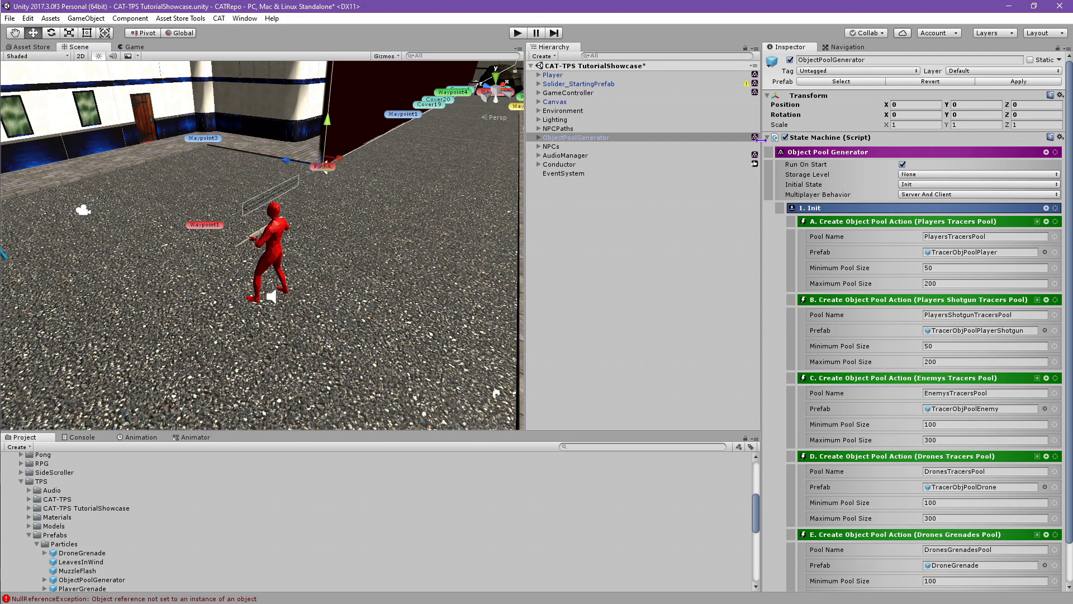
# Add an Acquire Object From Pool action as a child of the ActionList inside AttackFromCover's inner LoopingAction
pyautogui.click(539, 84)
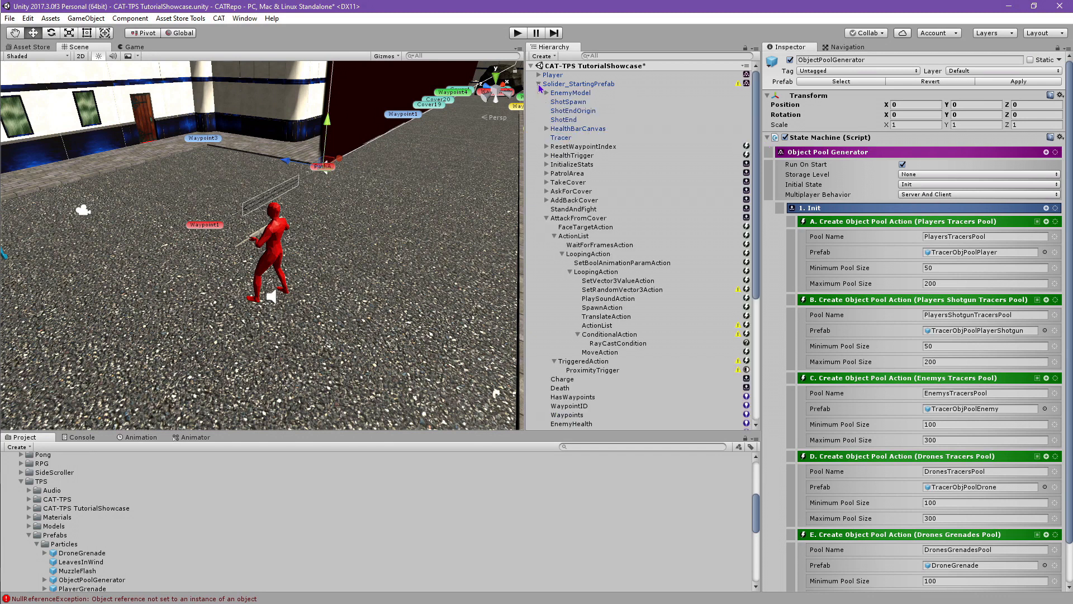
pyautogui.click(608, 326)
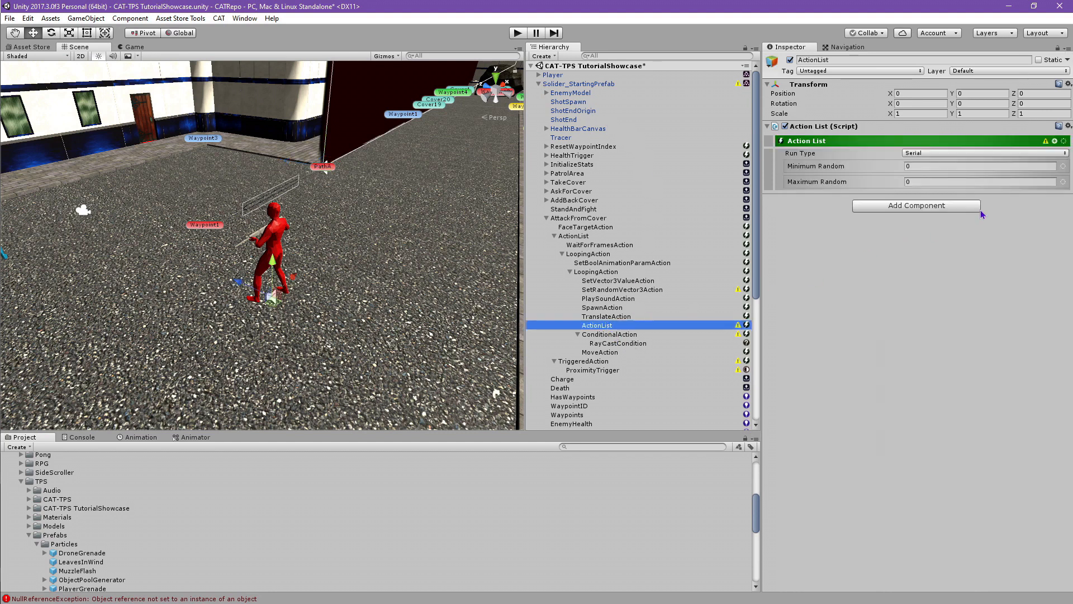
pyautogui.click(1055, 141)
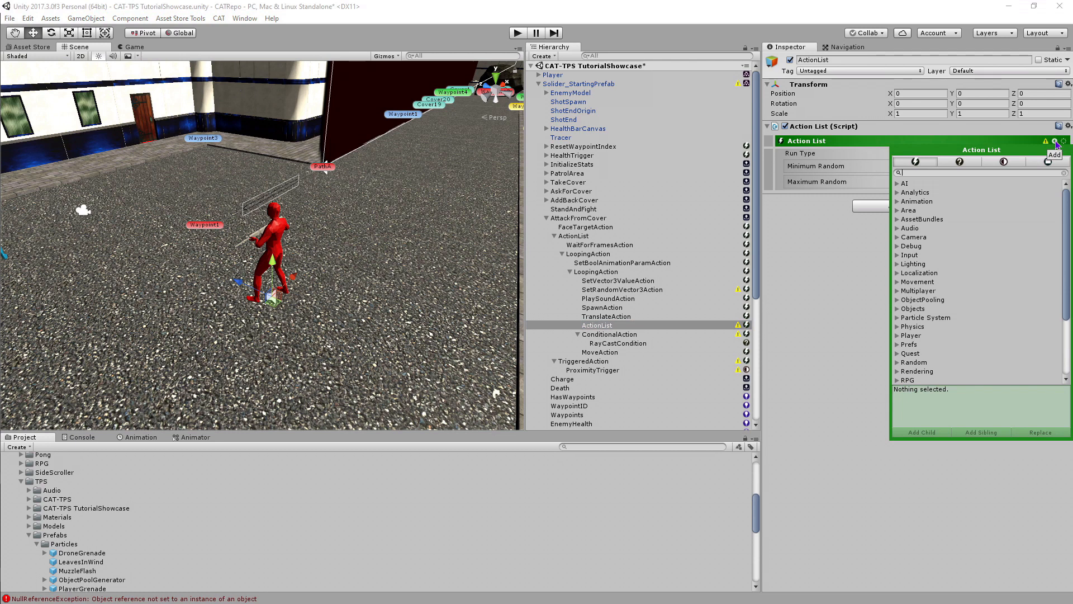
pyautogui.write('Acq')
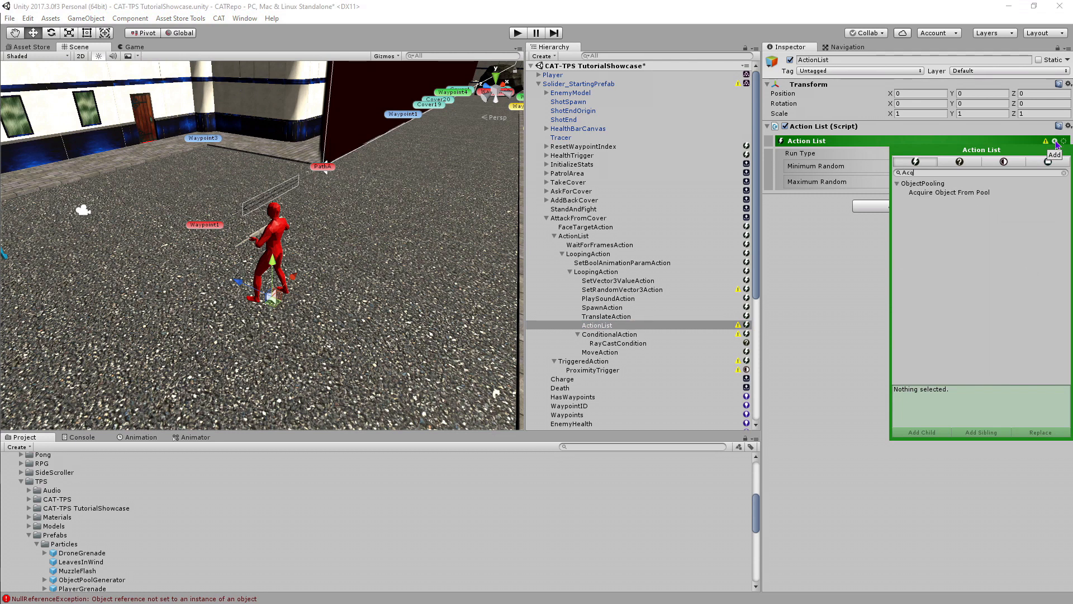
pyautogui.press('Down')
pyautogui.click(921, 432)
# Add a Move Action as a child of the same ActionList
pyautogui.doubleClick(926, 172)
pyautogui.write('Movea')
pyautogui.press('BackSpace')
pyautogui.write('Act')
pyautogui.click(924, 192)
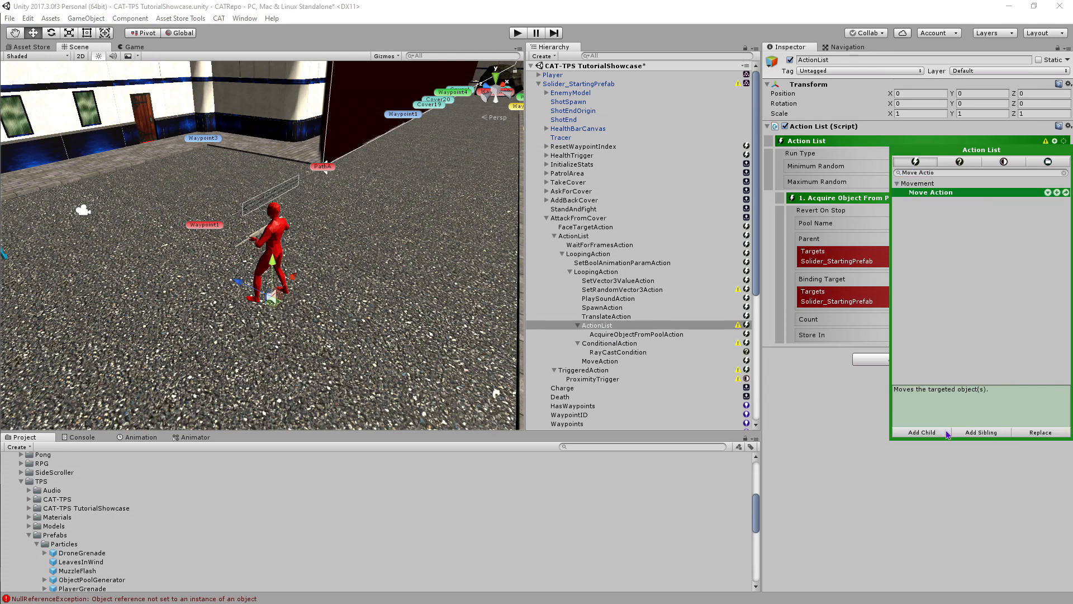
pyautogui.click(946, 430)
# Add a Rotate Action and an Emit Particles action as children of the inner ActionList
pyautogui.doubleClick(946, 172)
pyautogui.write('Rotate')
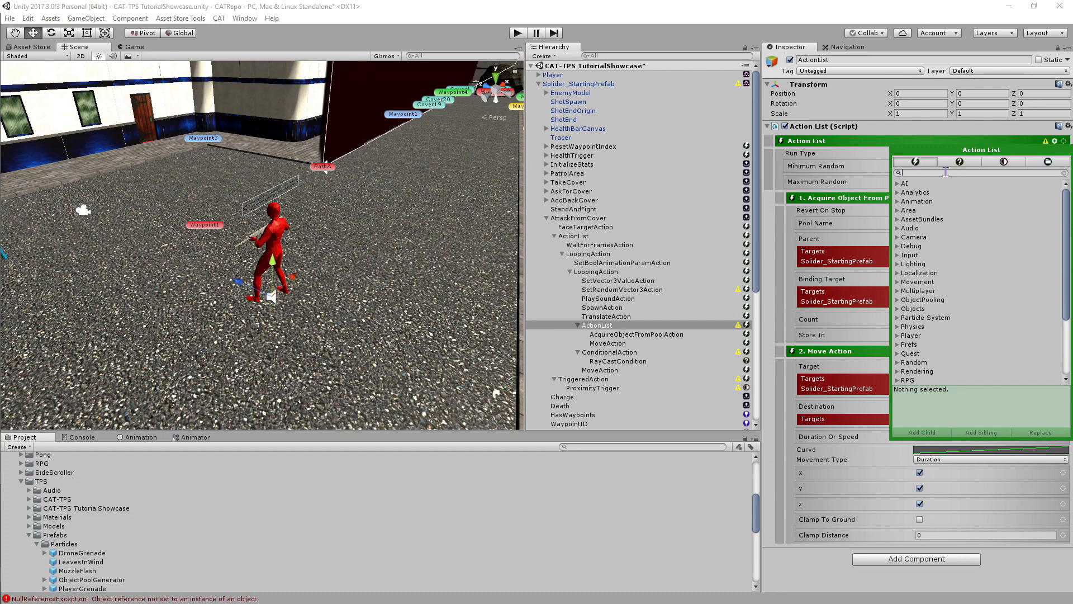
pyautogui.click(929, 193)
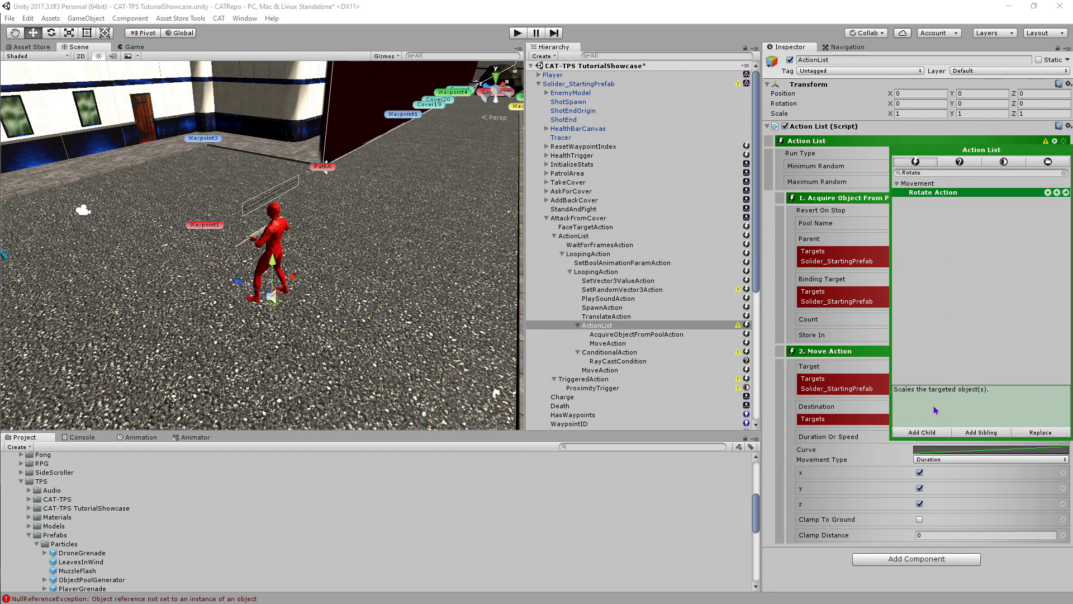
pyautogui.click(921, 432)
pyautogui.doubleClick(941, 173)
pyautogui.press('BackSpace')
pyautogui.write('Emit')
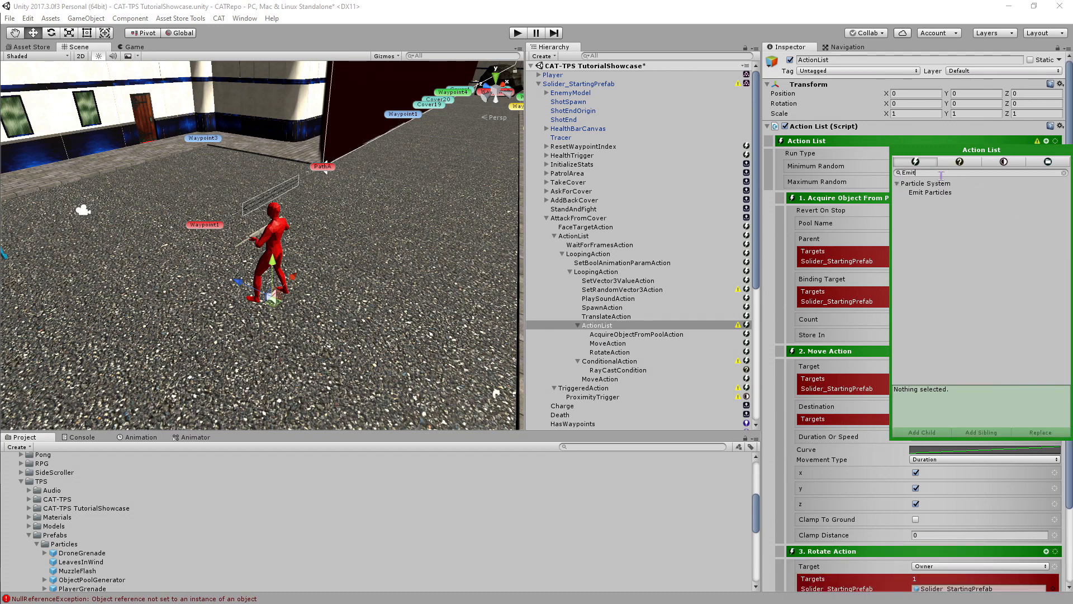
pyautogui.click(941, 192)
pyautogui.click(921, 433)
# Add a second Move Action and a Change State action as children of the same ActionList
pyautogui.doubleClick(936, 173)
pyautogui.write('Move')
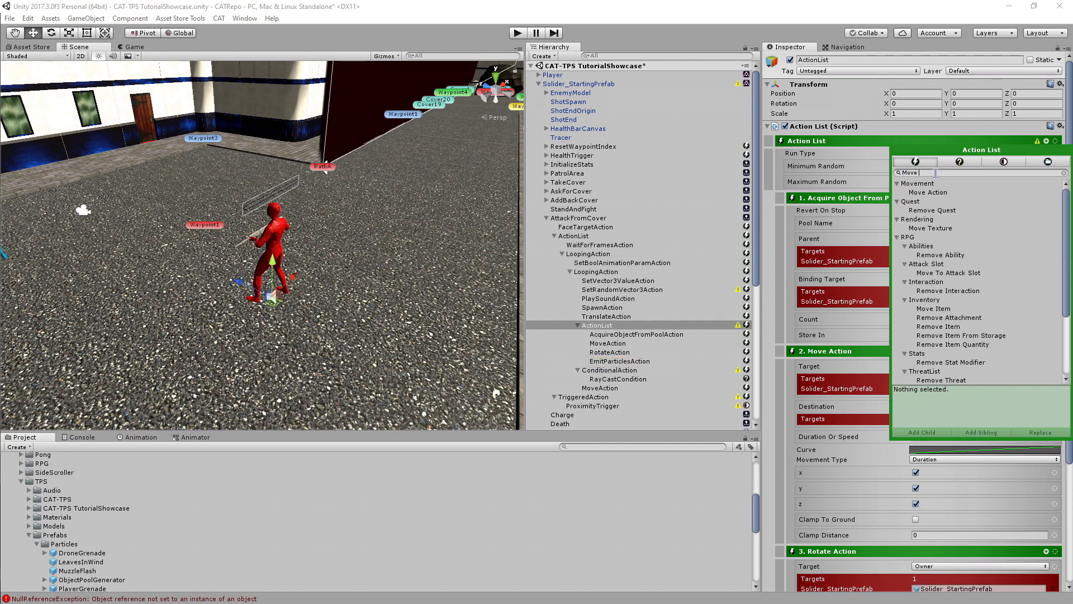
pyautogui.click(931, 192)
pyautogui.click(936, 433)
pyautogui.doubleClick(958, 174)
pyautogui.write('Change State')
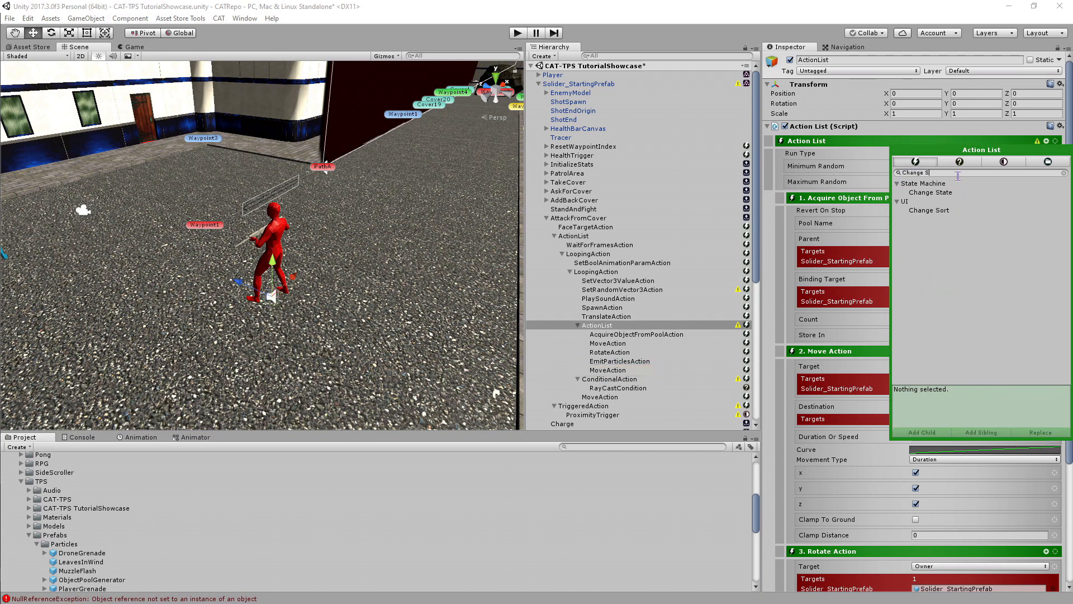
pyautogui.click(959, 193)
pyautogui.click(930, 430)
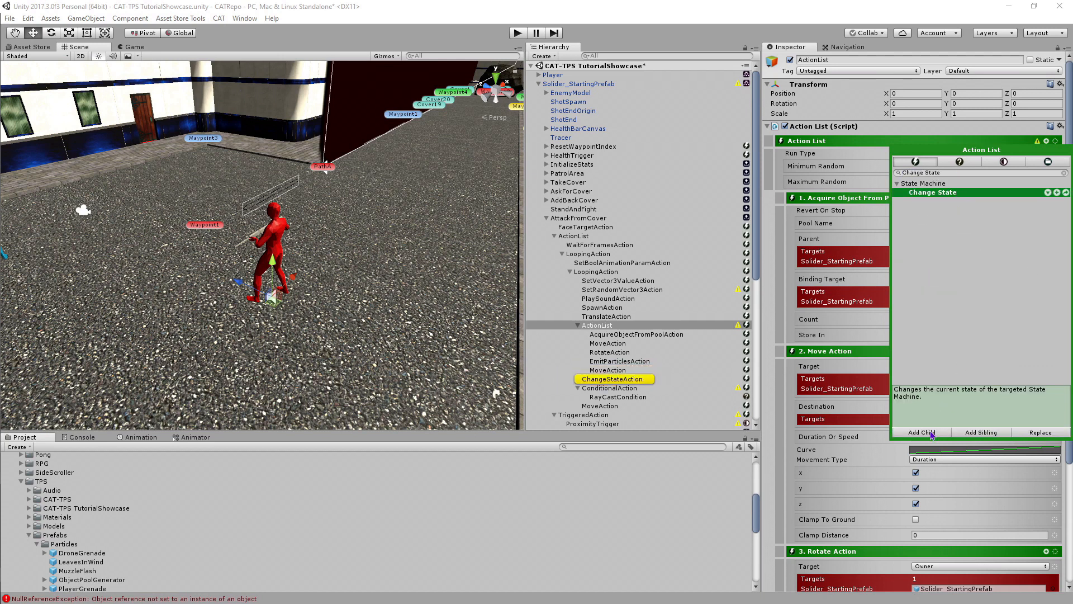
pyautogui.click(767, 323)
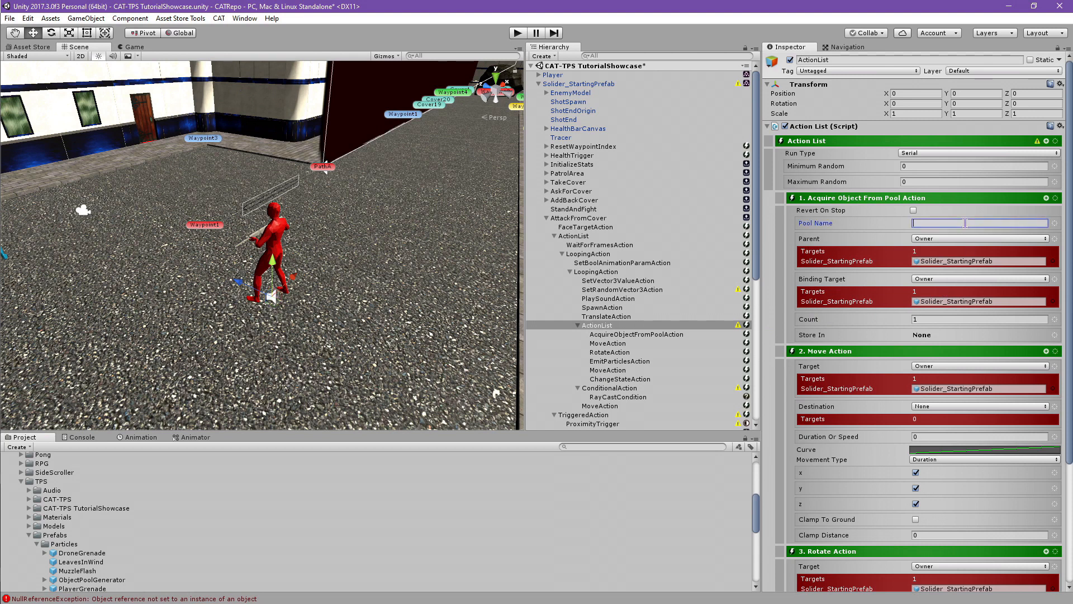
# Set the AcquireObjectFromPoolAction's Pool Name to EnemysTracersPool and reset its transform position
pyautogui.click(626, 334)
pyautogui.click(933, 166)
pyautogui.write('EnemysTracersPool')
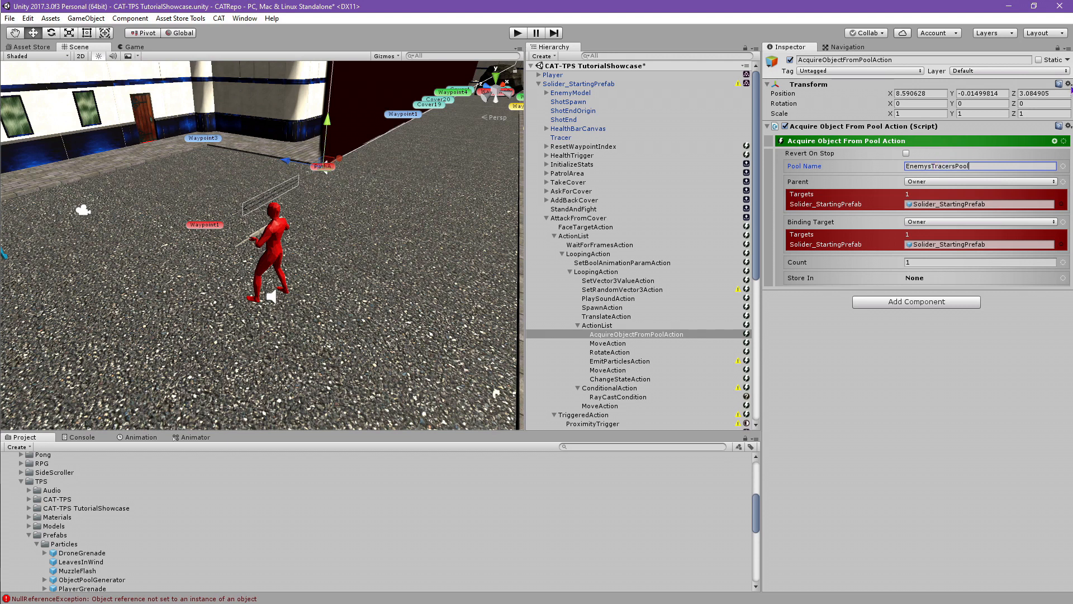
pyautogui.click(1069, 84)
pyautogui.click(978, 96)
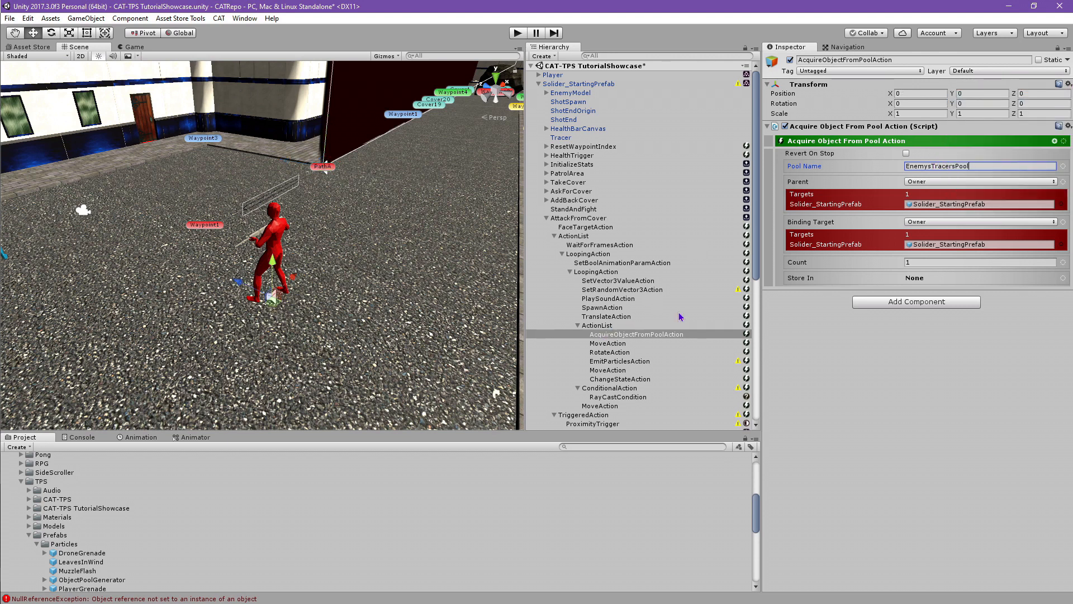
pyautogui.click(959, 366)
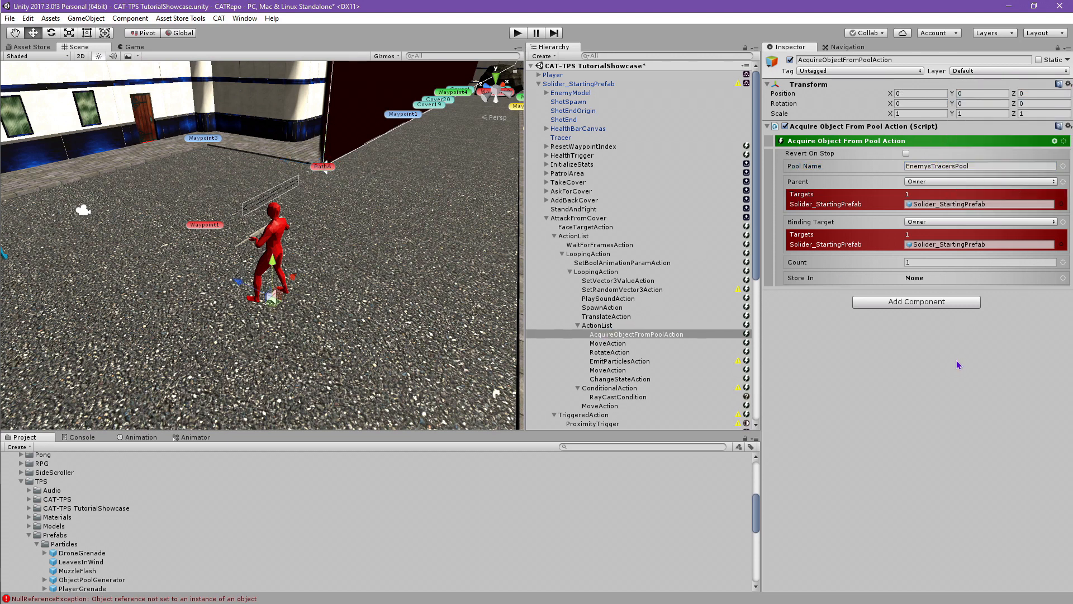
# Enable a path on the acquire action's Parent target and set it to Tracer
pyautogui.click(1063, 182)
pyautogui.moveTo(1020, 301)
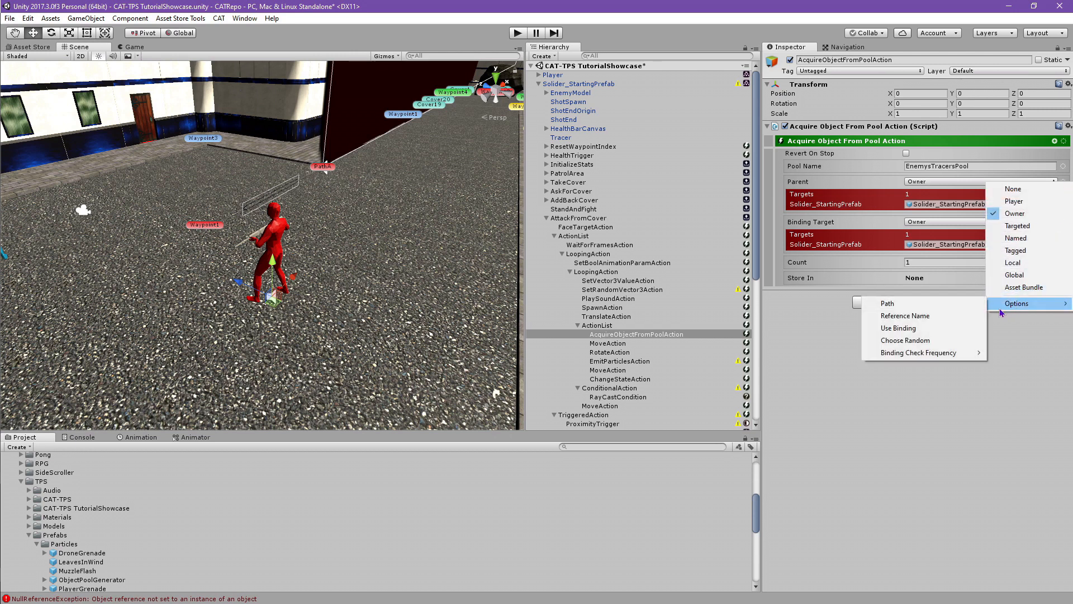
pyautogui.click(894, 306)
pyautogui.click(966, 193)
pyautogui.write('Tracer')
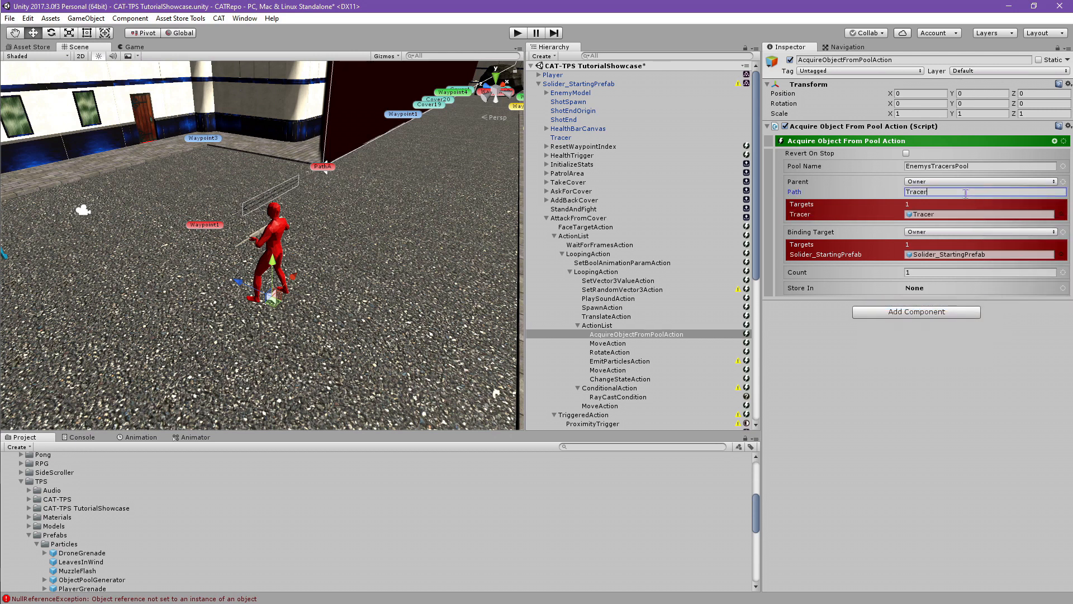
pyautogui.click(953, 356)
# Reset the transform of the first MoveAction in the inner ActionList
pyautogui.click(636, 343)
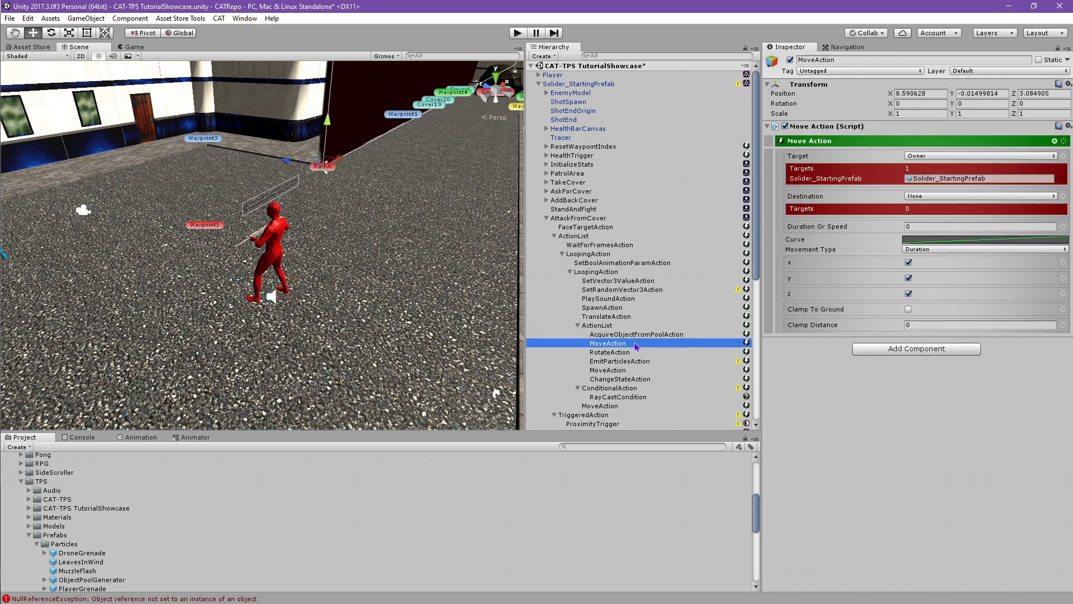
pyautogui.click(1068, 84)
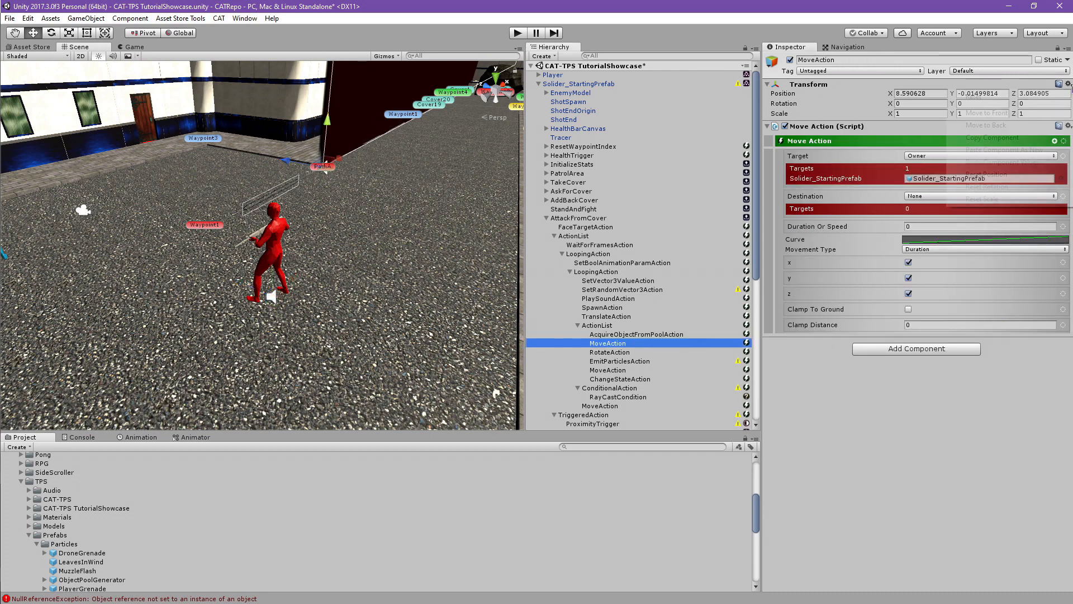
pyautogui.click(973, 96)
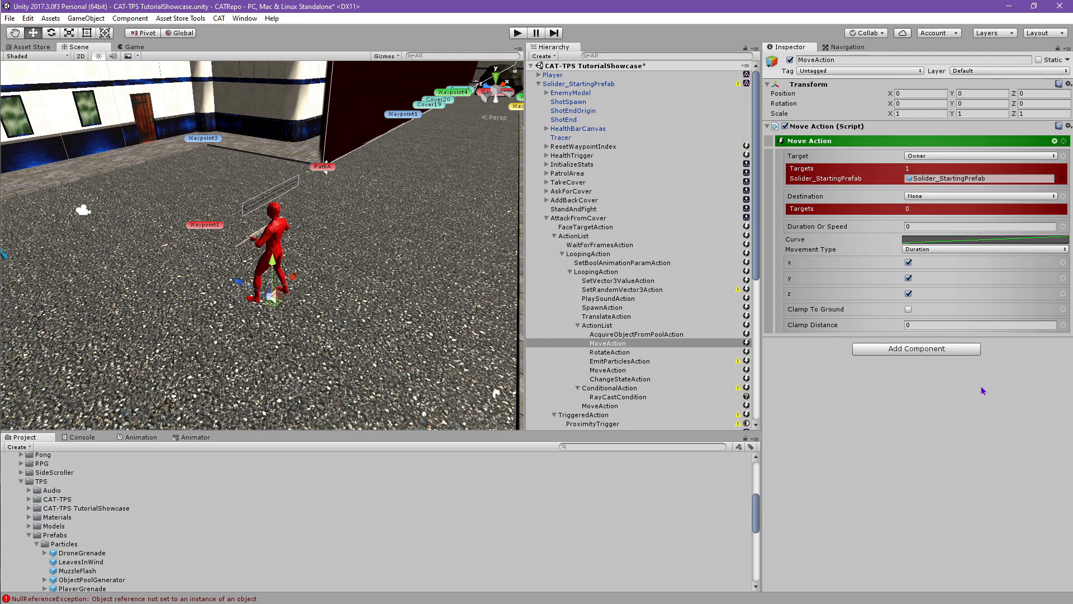
# Enable a path on the MoveAction's Target, set it to Tracer/TracerObjPoolEnemy(Clone), and copy that path
pyautogui.click(1063, 157)
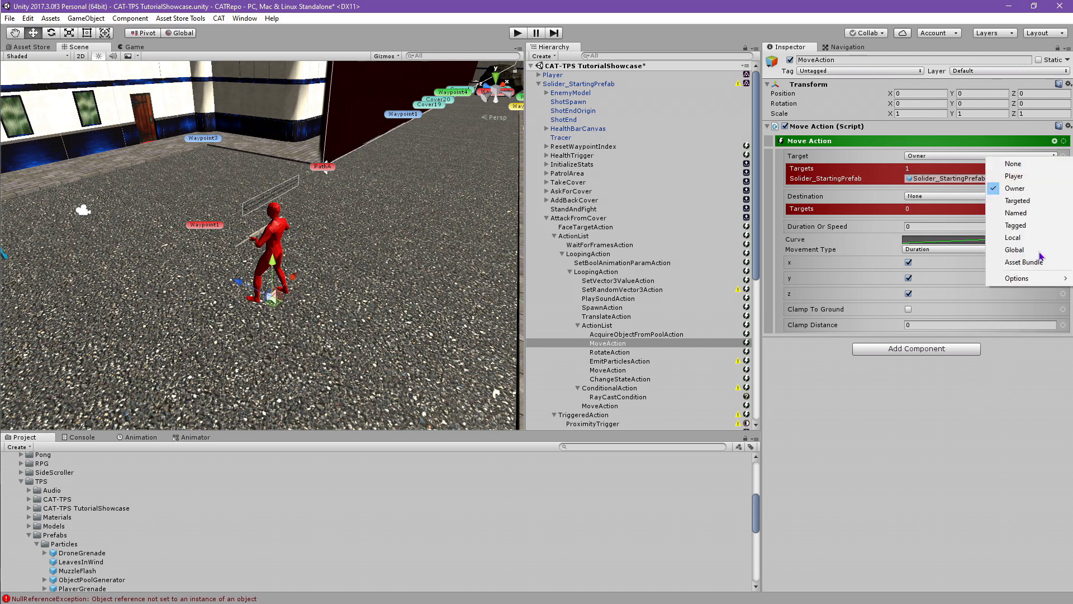
pyautogui.moveTo(1023, 278)
pyautogui.click(956, 278)
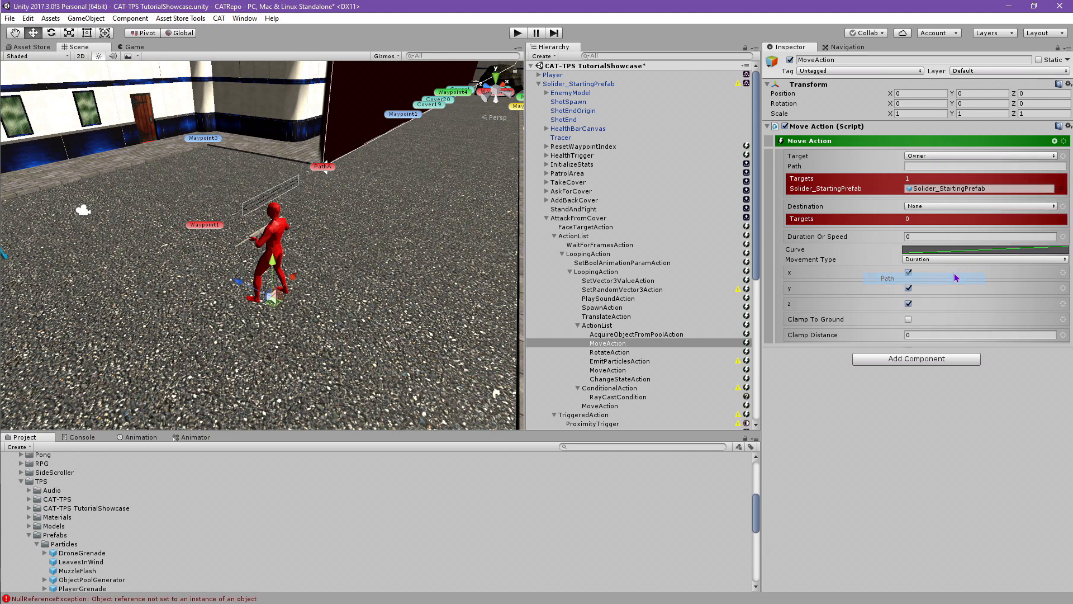
pyautogui.click(971, 163)
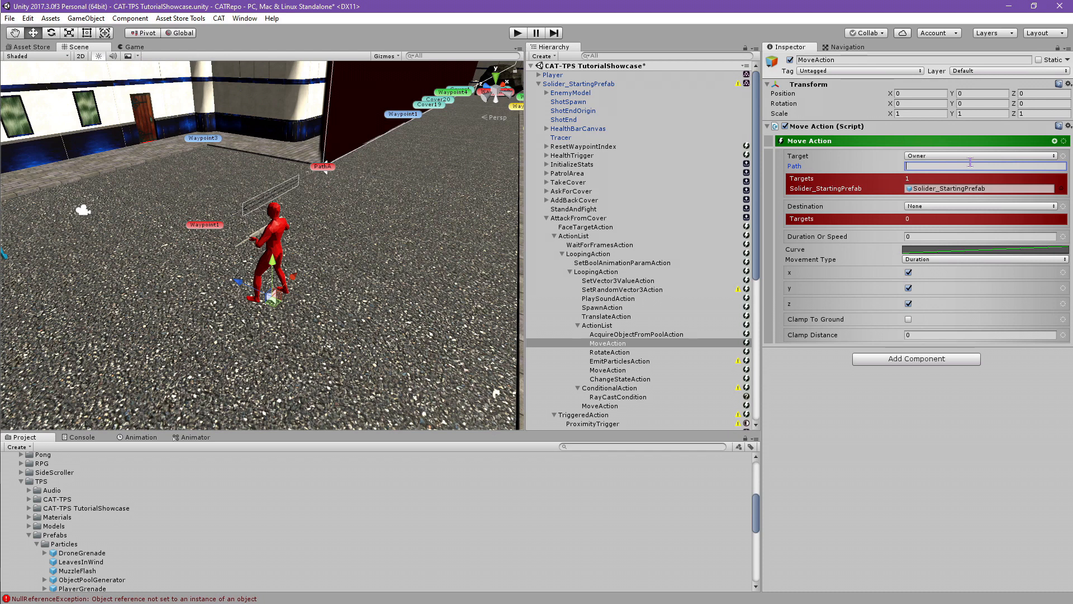
pyautogui.write('Tracer/')
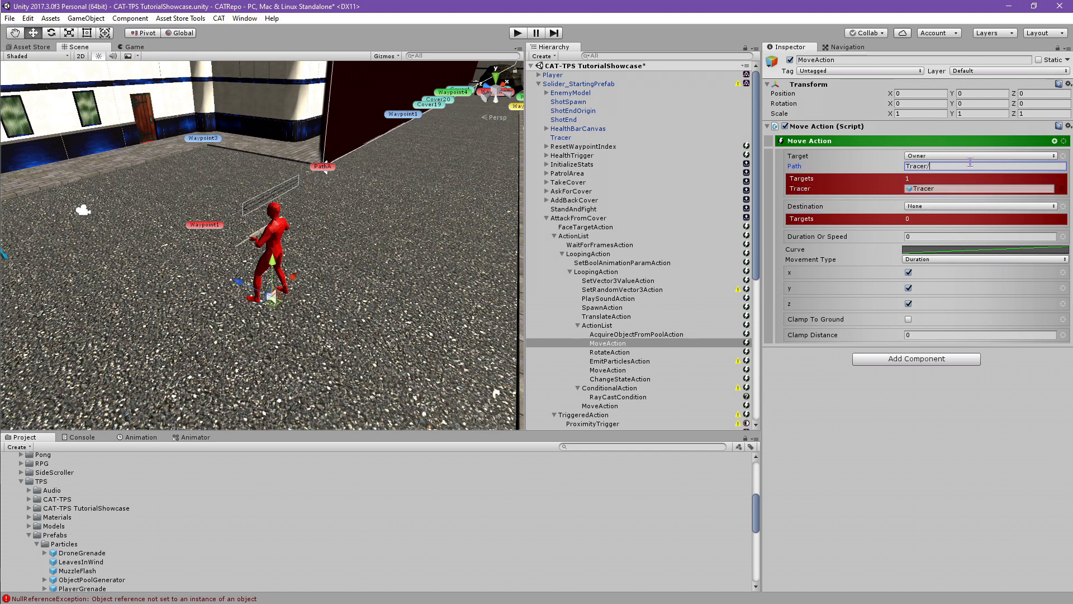
pyautogui.write('TracerObj')
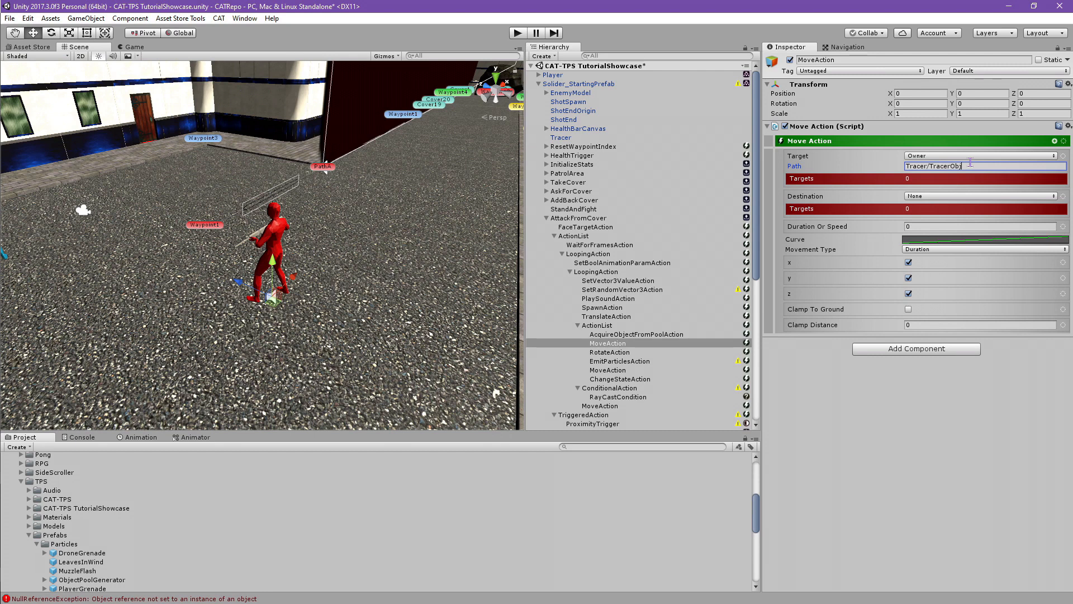
pyautogui.write('PoolEnemy(Clone)')
pyautogui.hotkey('ctrl', 'a')
pyautogui.hotkey('ctrl', 'c')
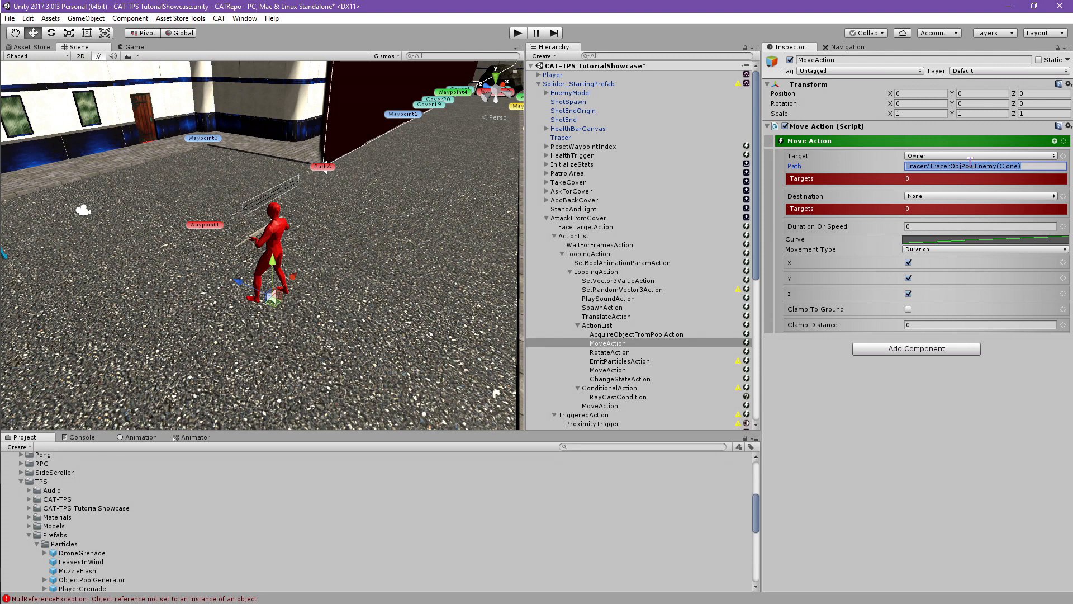
# Set the MoveAction's Destination to Owner with the path MuzzleFlashParticle
pyautogui.click(991, 196)
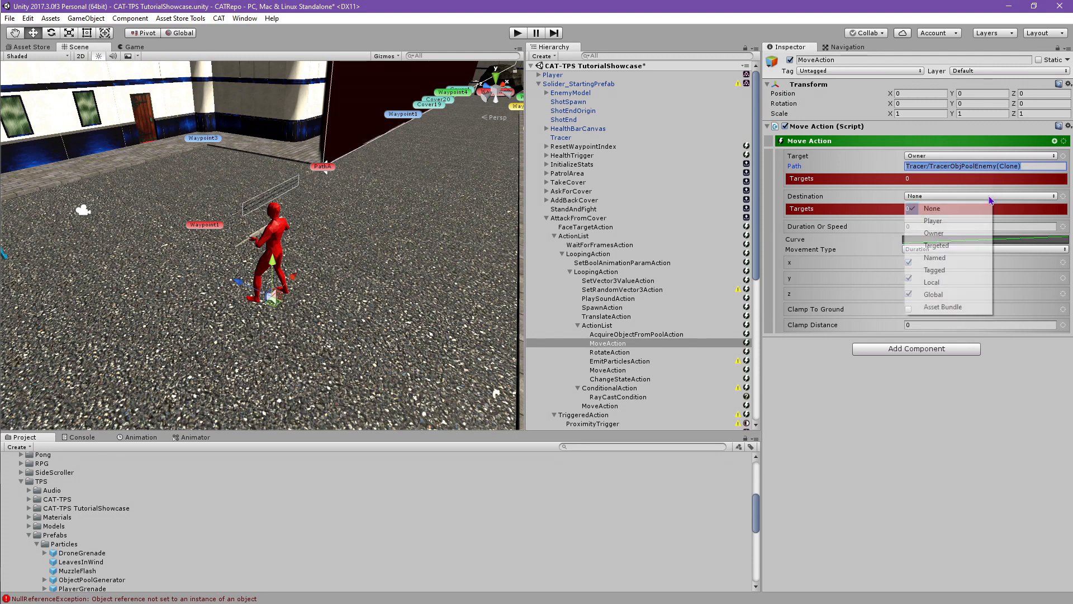
pyautogui.click(950, 218)
pyautogui.click(988, 196)
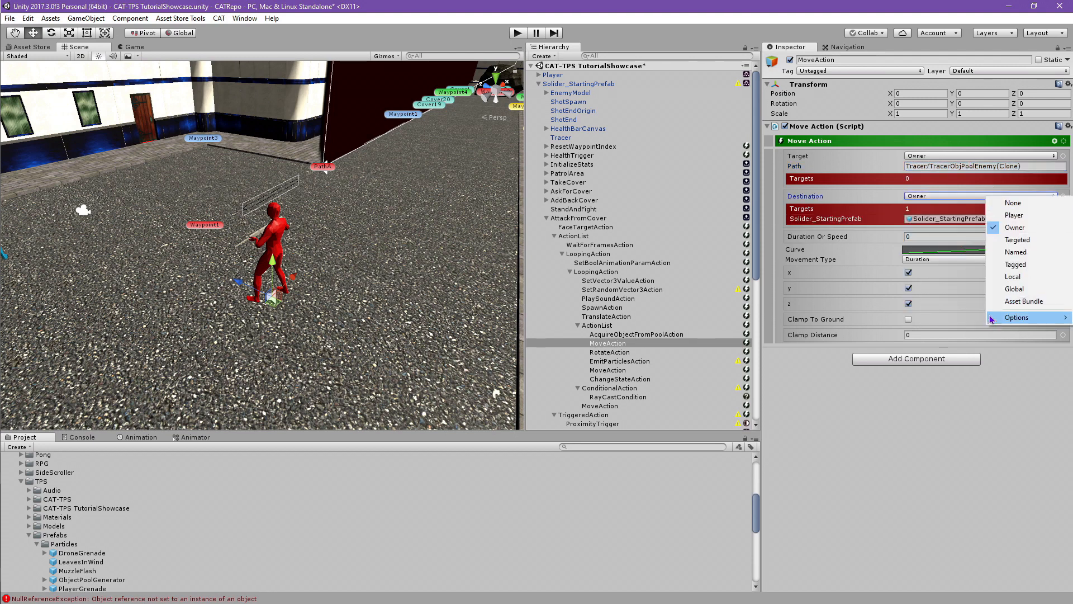
pyautogui.moveTo(1002, 318)
pyautogui.click(965, 320)
pyautogui.click(978, 207)
pyautogui.write('Muz')
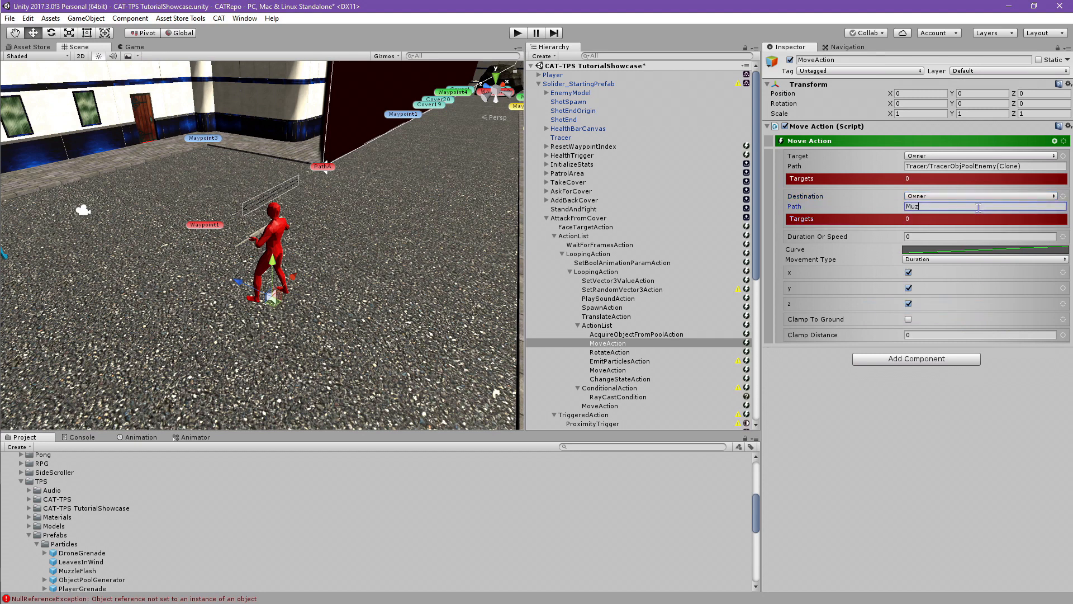
pyautogui.write('zleFlashParticle')
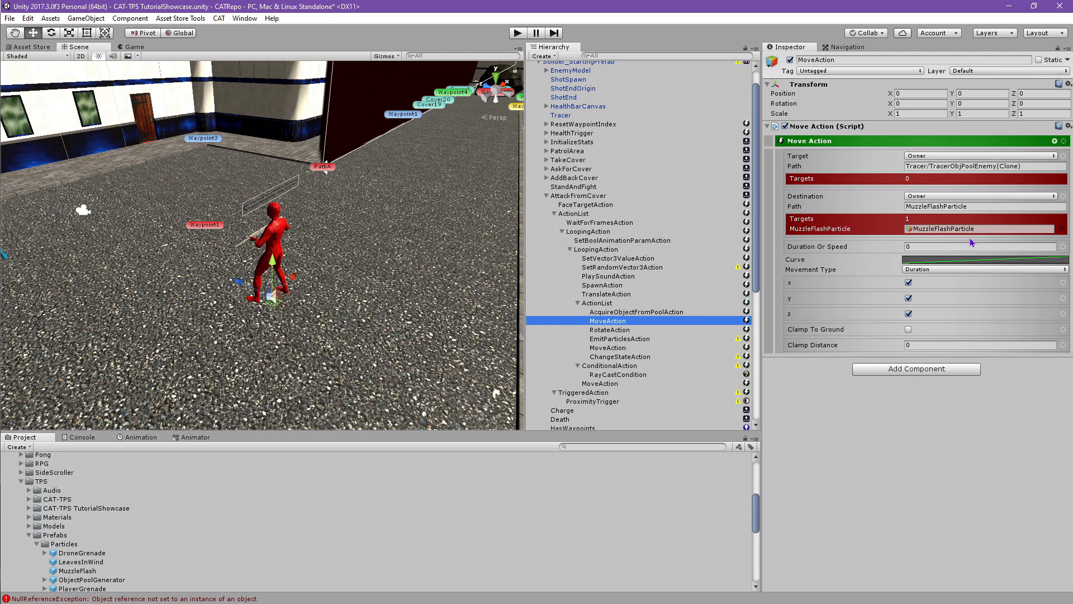
# Reset the RotateAction's transform and give its Target the copied path Tracer/TracerObjPoolEnemy(Clone)
pyautogui.click(661, 331)
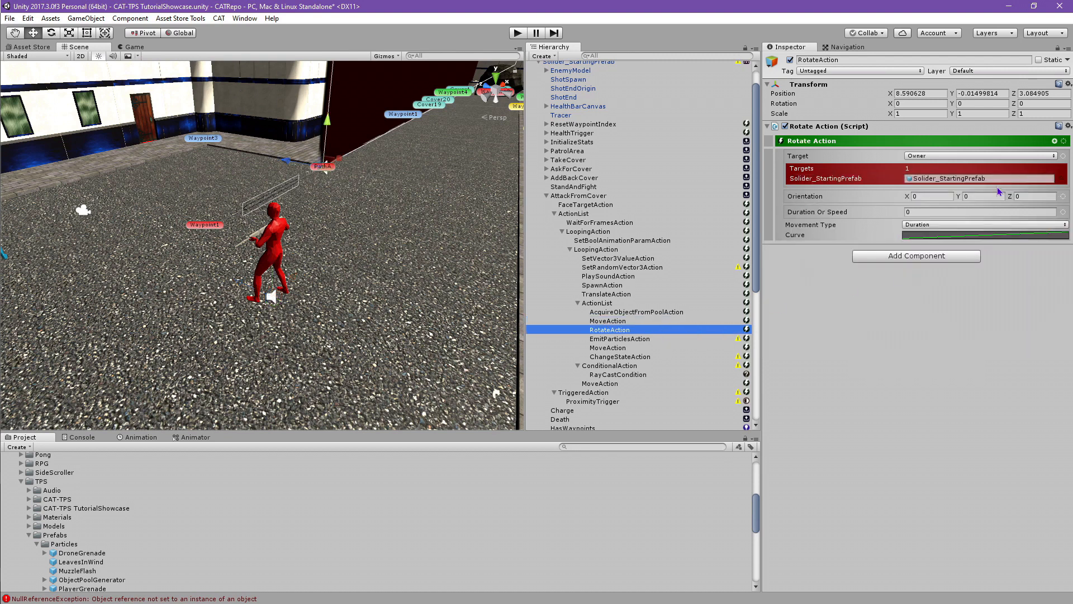
pyautogui.click(1070, 85)
pyautogui.click(976, 92)
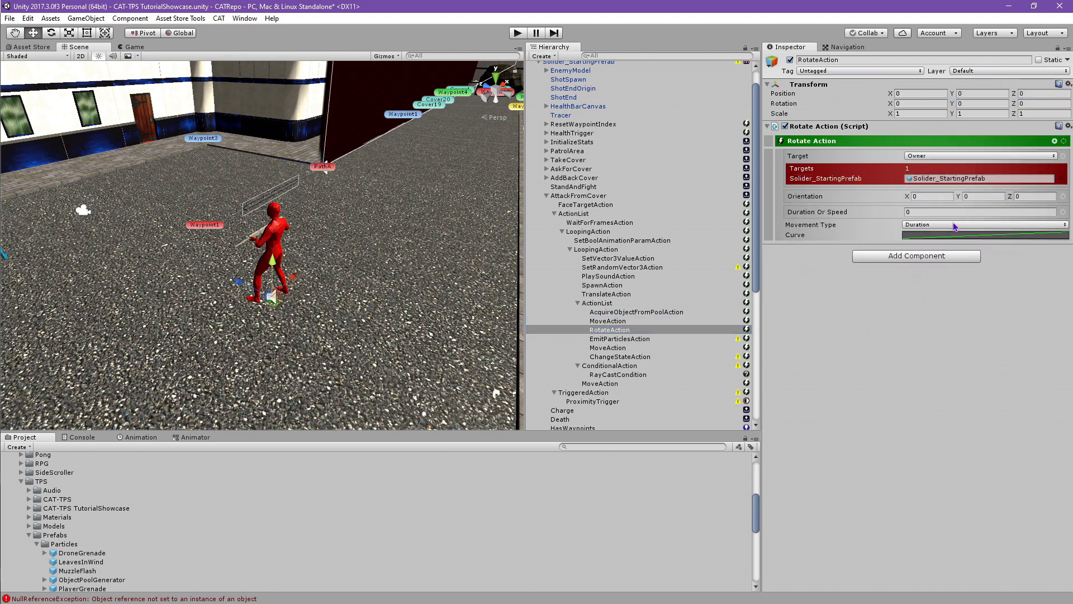
pyautogui.click(1064, 157)
pyautogui.moveTo(1039, 281)
pyautogui.click(982, 278)
pyautogui.click(977, 166)
pyautogui.hotkey('ctrl', 'v')
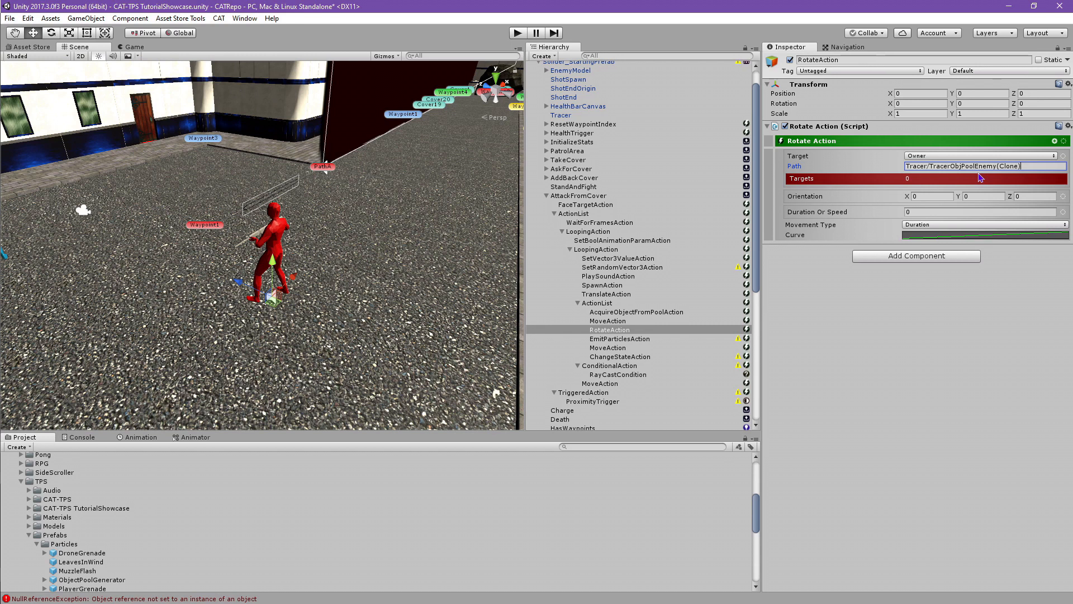
# Switch the RotateAction's Orientation to Owner with the reference name <Transform>.localEulerAngles
pyautogui.click(1063, 197)
pyautogui.click(1044, 229)
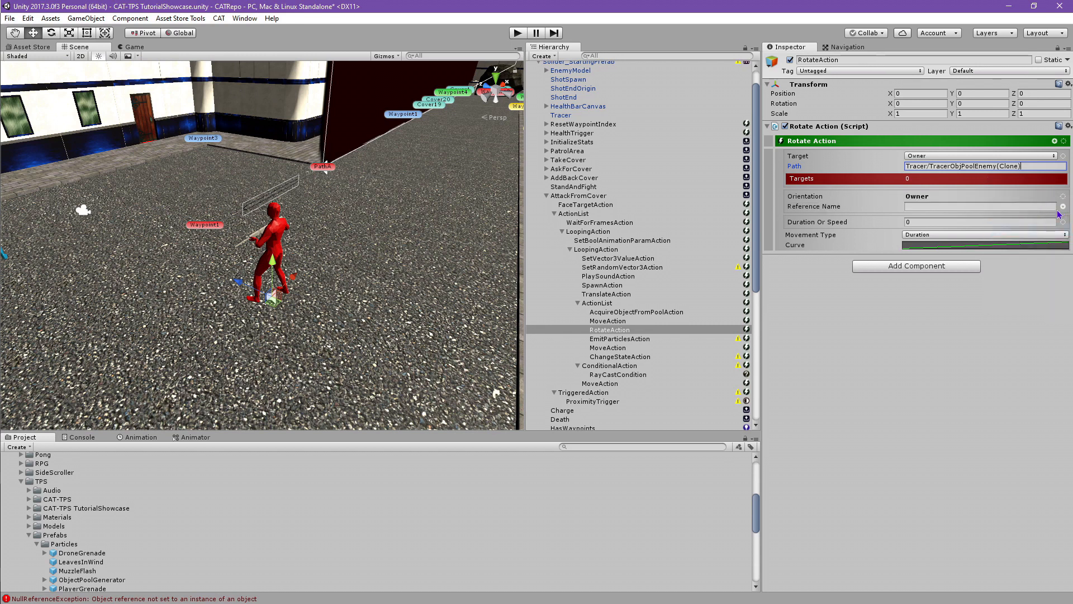
pyautogui.click(1042, 207)
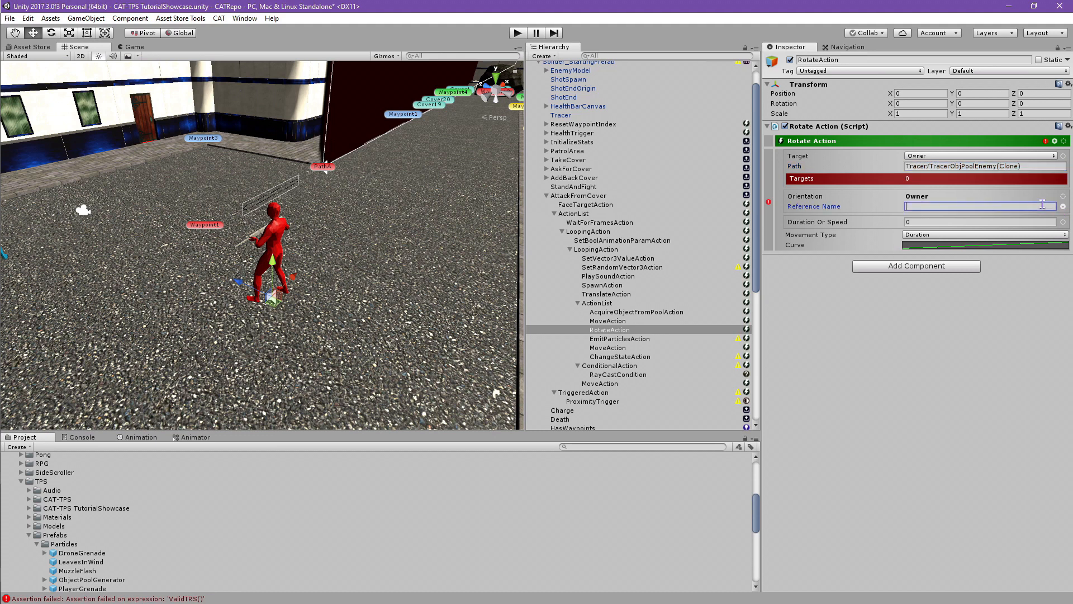
pyautogui.write('<>')
pyautogui.write('Transfor')
pyautogui.write('m>')
pyautogui.write('.loca')
pyautogui.write('lEulerA')
pyautogui.write('ngles')
pyautogui.click(1033, 341)
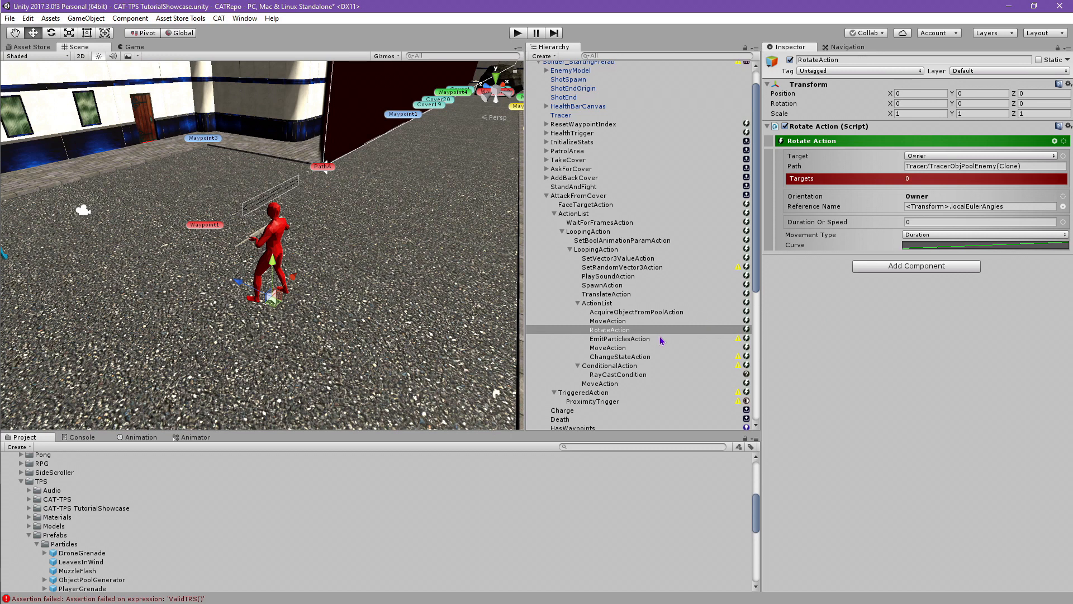
# Give the EmitParticlesAction's Target the copied path Tracer/TracerObjPoolEnemy(Clone) and reset the action's transform
pyautogui.click(620, 339)
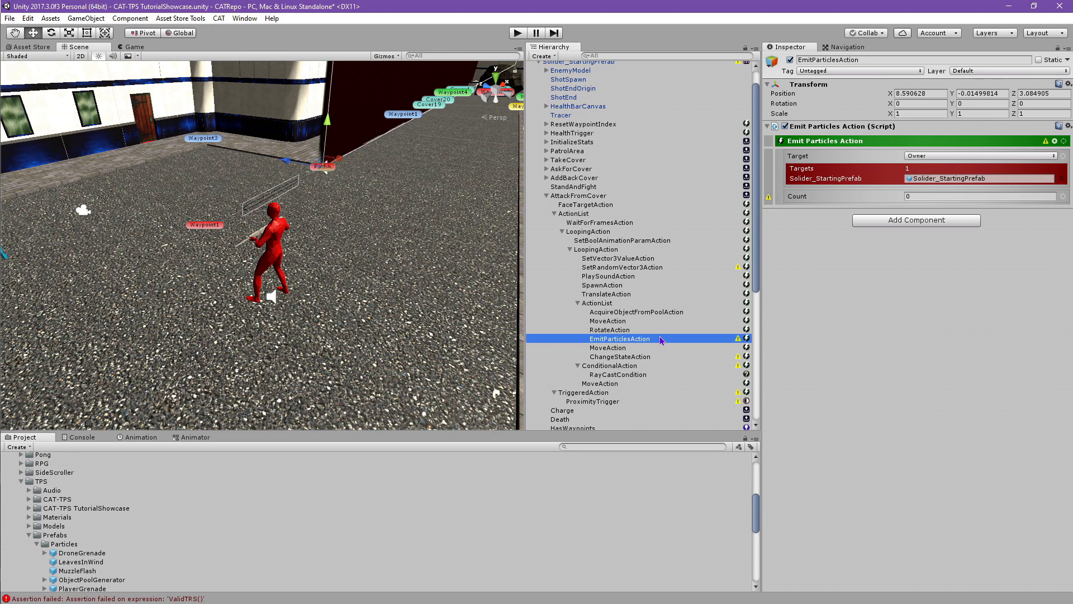
pyautogui.click(1065, 157)
pyautogui.moveTo(1038, 283)
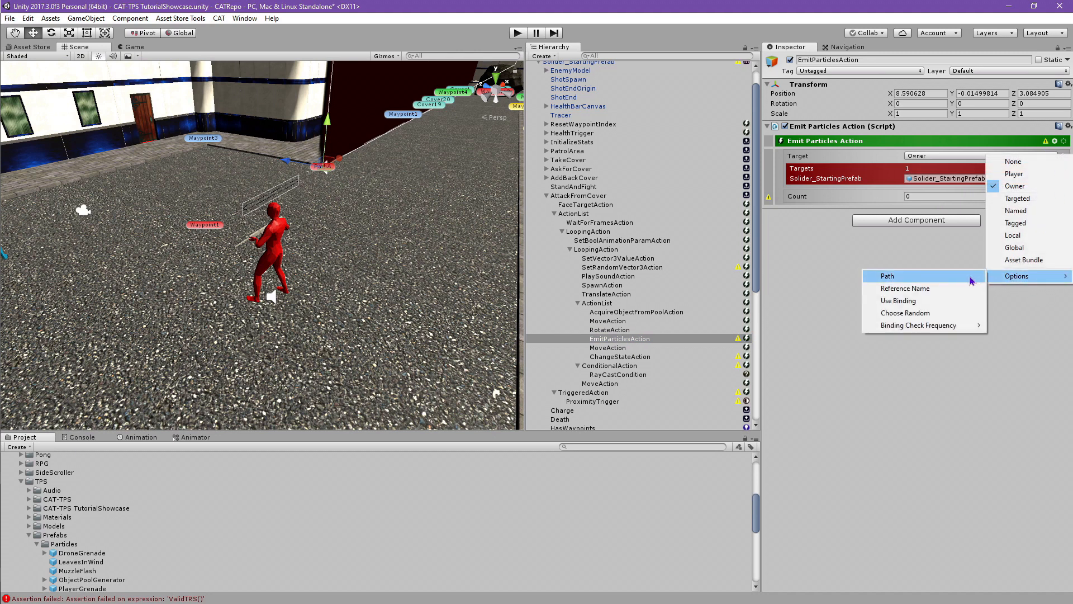
pyautogui.click(972, 281)
pyautogui.click(1002, 167)
pyautogui.hotkey('ctrl', 'v')
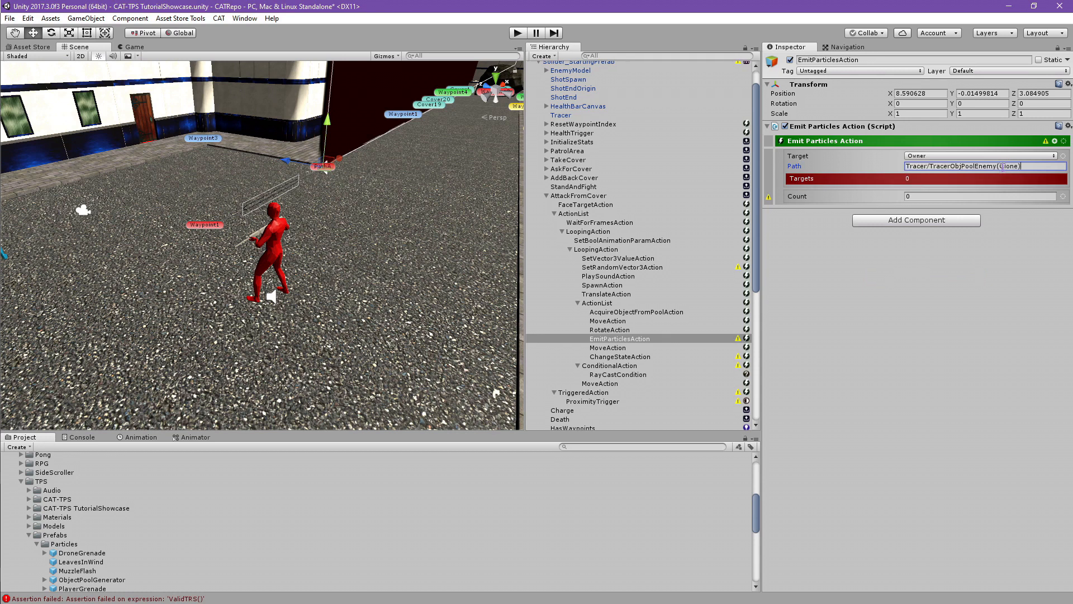
pyautogui.click(1067, 84)
pyautogui.click(984, 97)
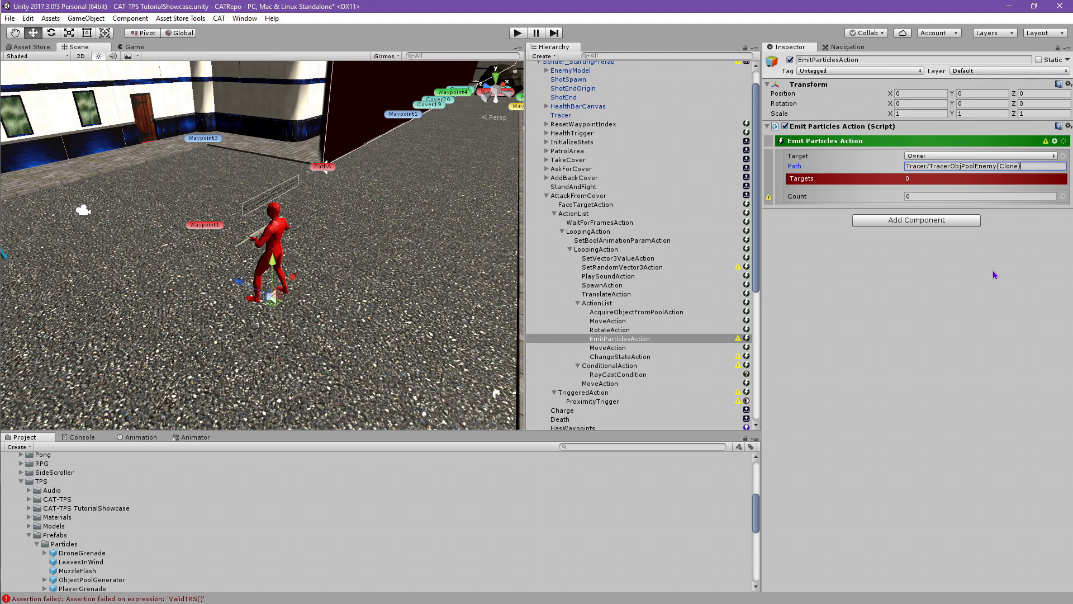
# Set the EmitParticlesAction's Count to 1
pyautogui.click(1002, 197)
pyautogui.write('1')
pyautogui.press('Return')
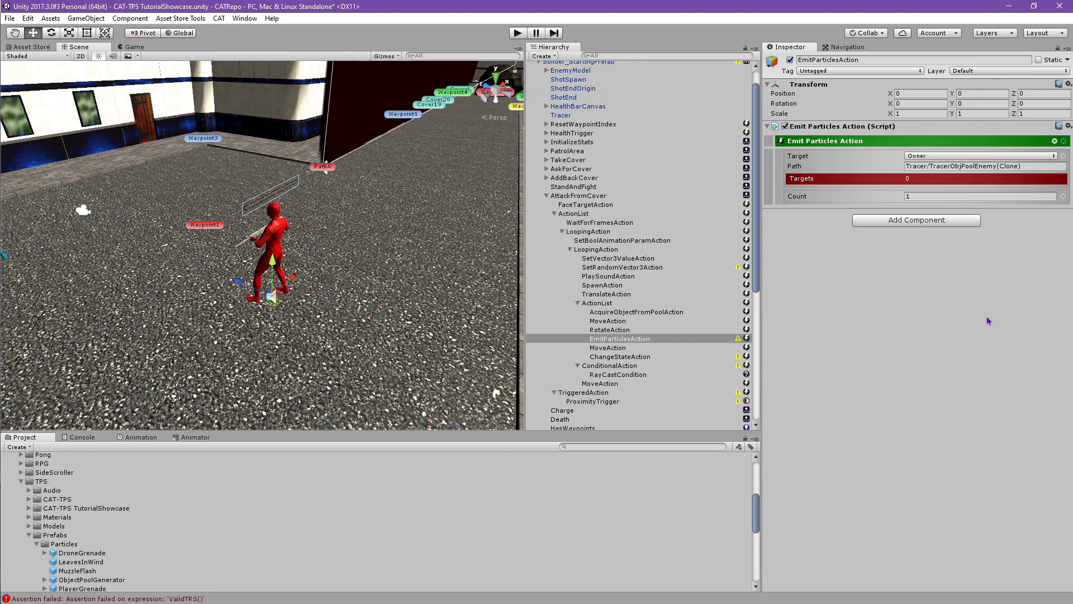
# Reset the transform of the MoveAction below EmitParticlesAction and give its Target the path Tracer/TracerObjPoolEnemy(Clone)/EndPoint
pyautogui.click(622, 347)
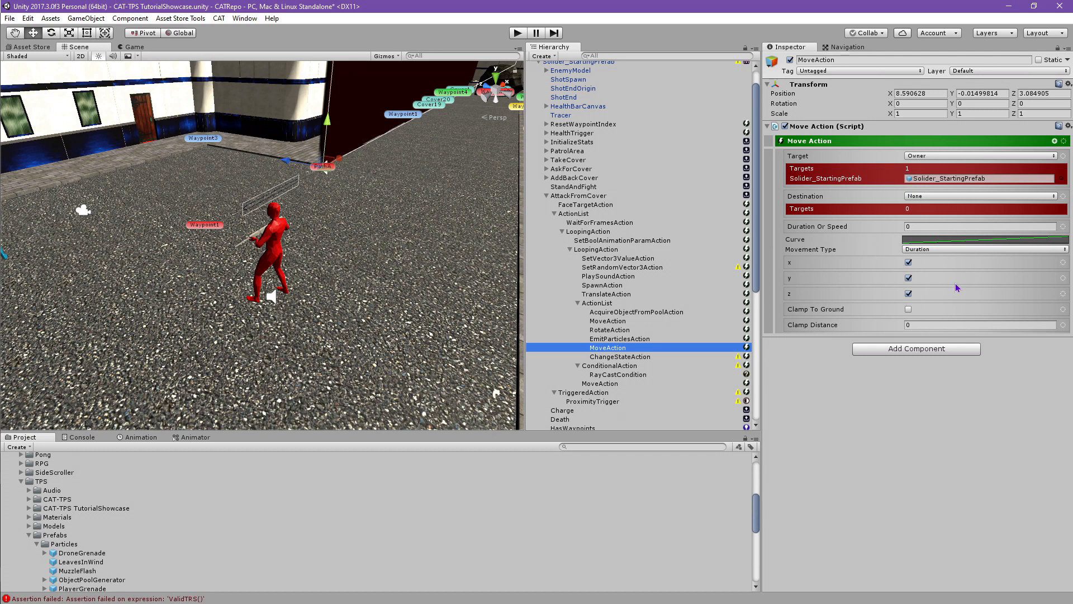
pyautogui.click(1064, 157)
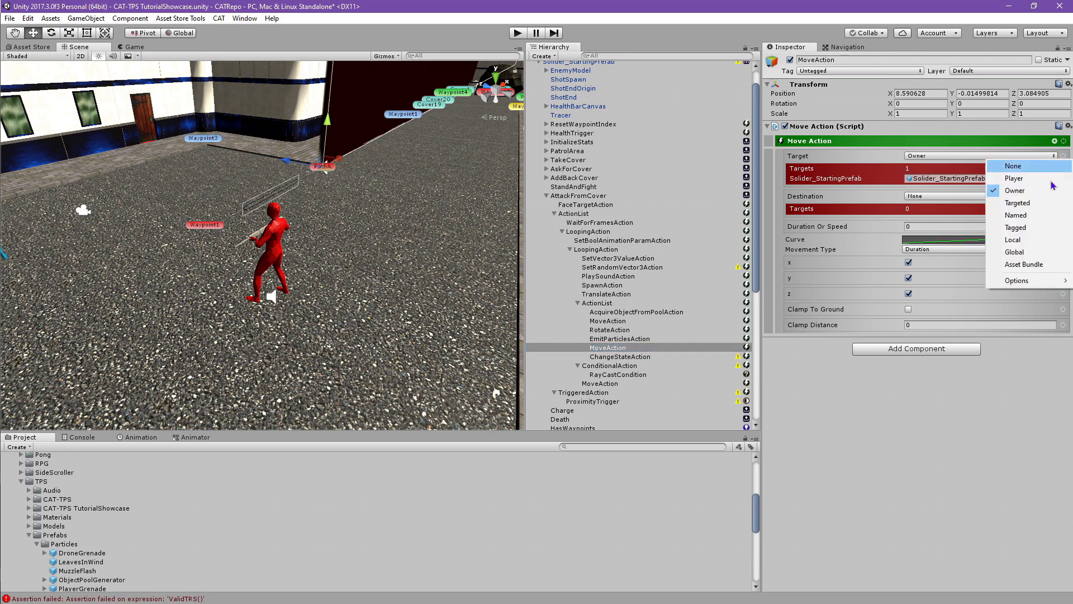
pyautogui.moveTo(1012, 281)
pyautogui.click(895, 280)
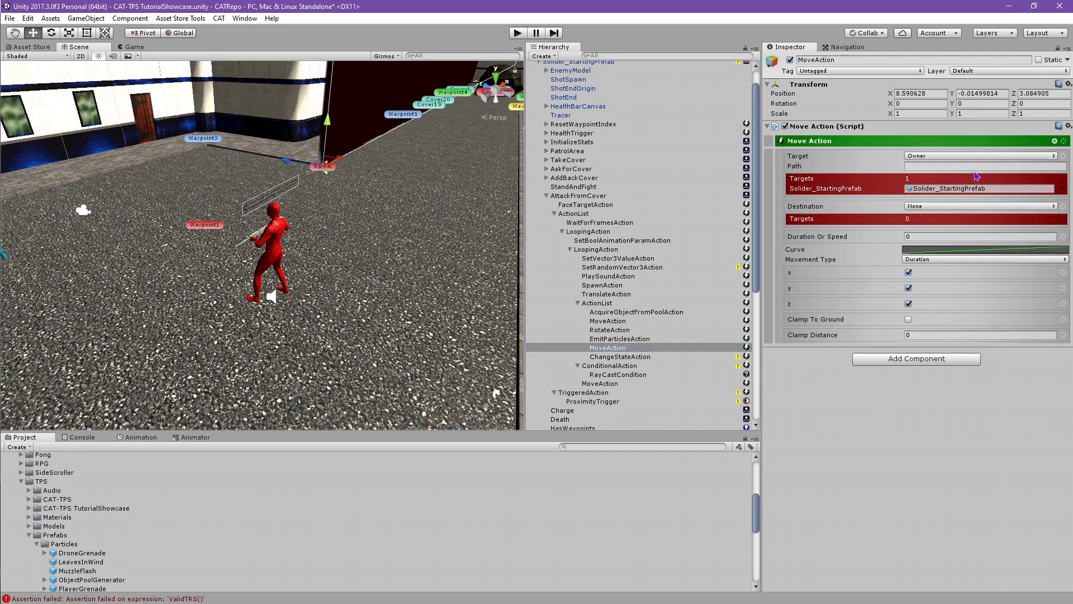
pyautogui.click(1068, 84)
pyautogui.click(983, 93)
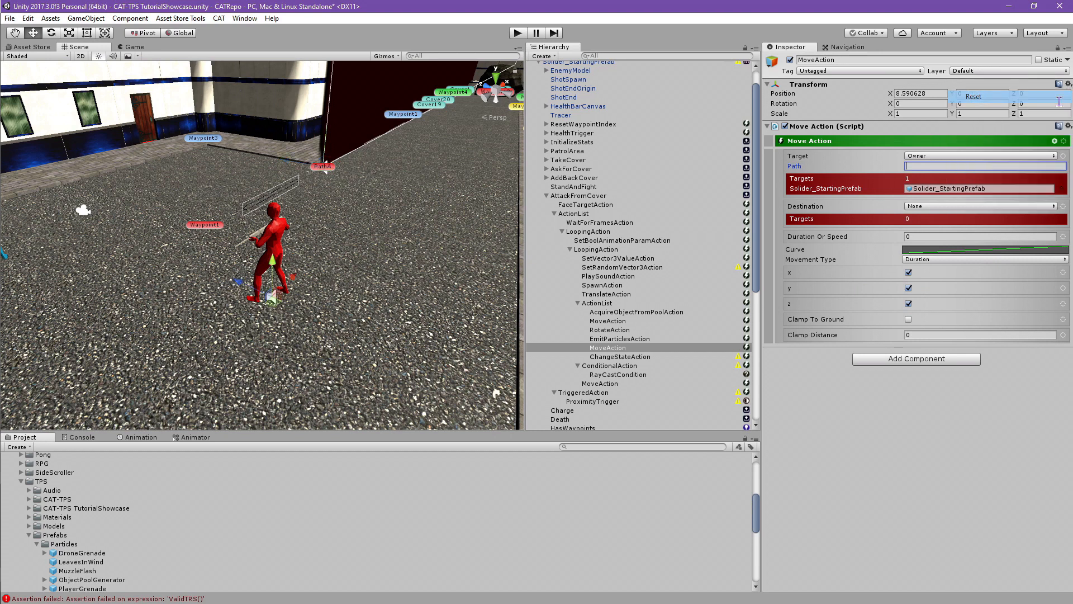
pyautogui.click(979, 157)
pyautogui.click(1026, 166)
pyautogui.write('Tracer/TracerObjPoolEnemy(Clone)')
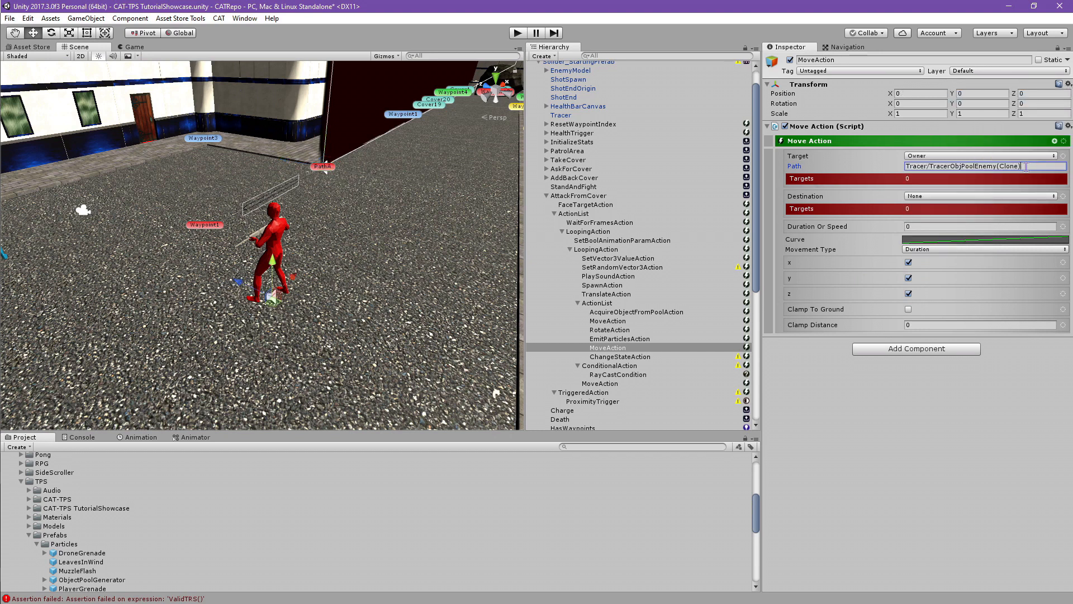
pyautogui.write('/EndPoint')
pyautogui.press('Return')
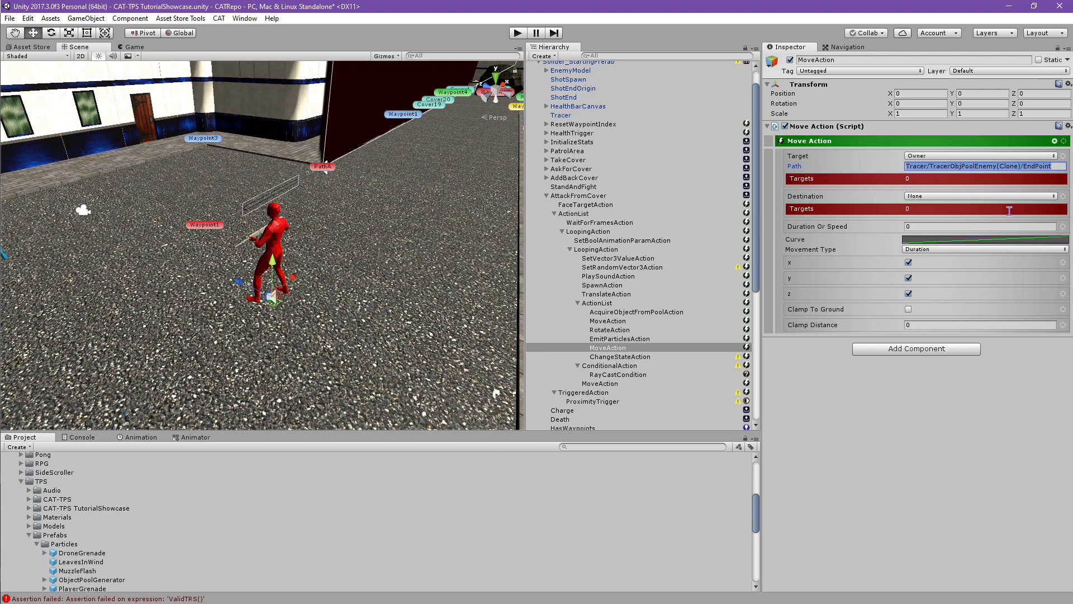
# Set this MoveAction's Destination to Owner with the path ShotEnd
pyautogui.click(1053, 196)
pyautogui.click(1039, 229)
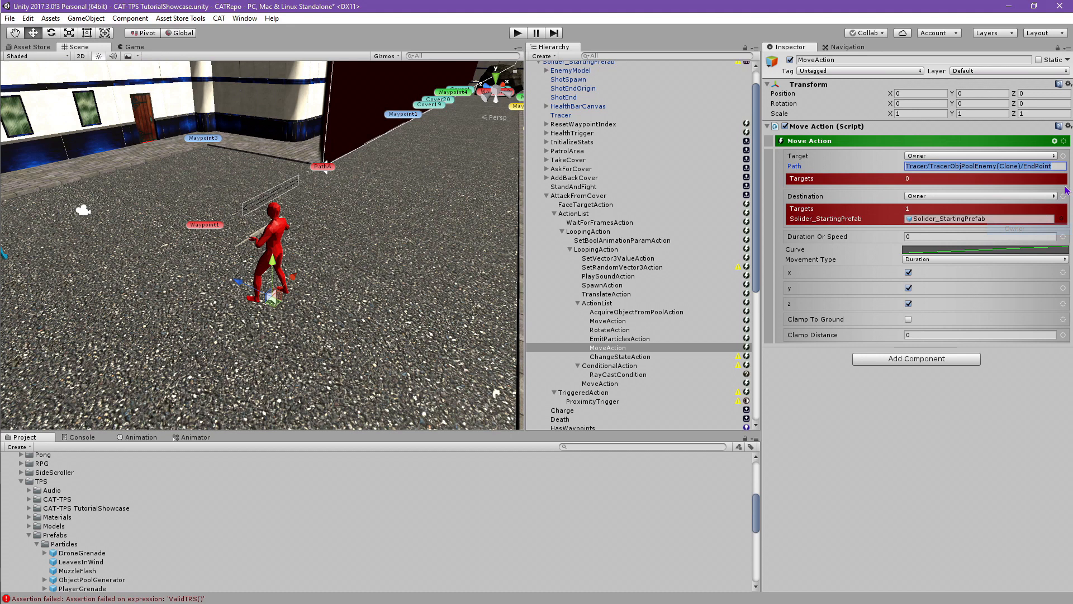
pyautogui.click(1045, 196)
pyautogui.moveTo(1041, 328)
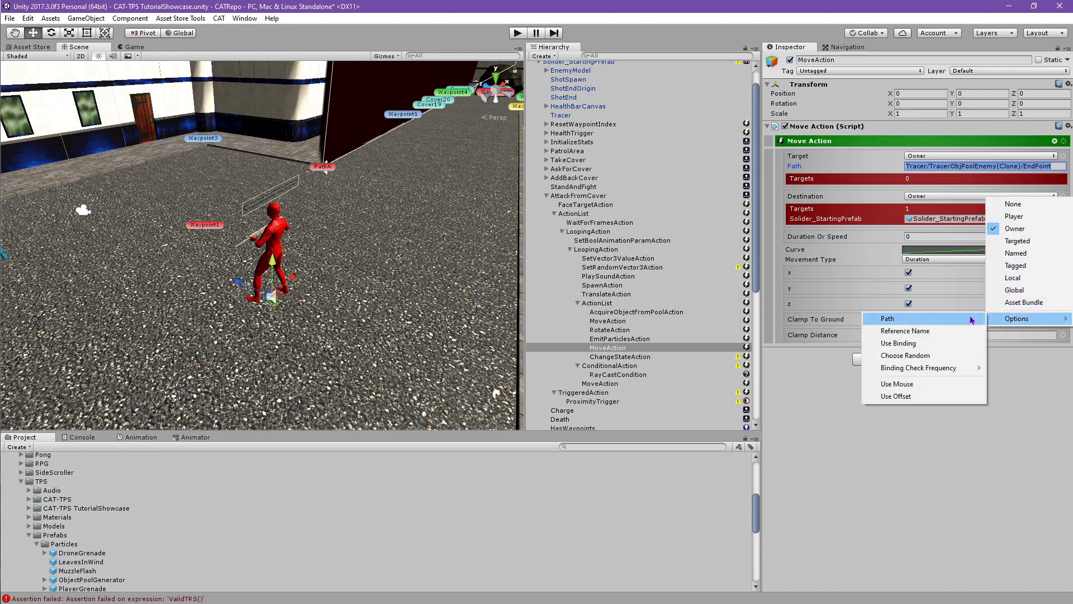
pyautogui.click(888, 318)
pyautogui.click(1012, 205)
pyautogui.write('ShotEnd')
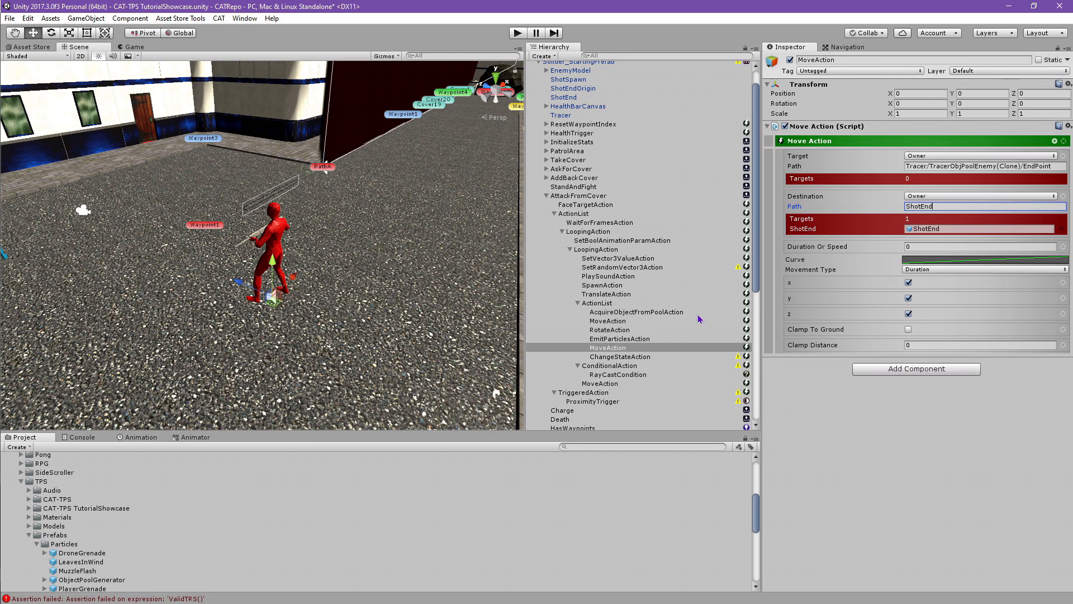
# Reset the ChangeStateAction's transform and give its Target the copied path Tracer/TracerObjPoolEnemy(Clone)
pyautogui.click(650, 357)
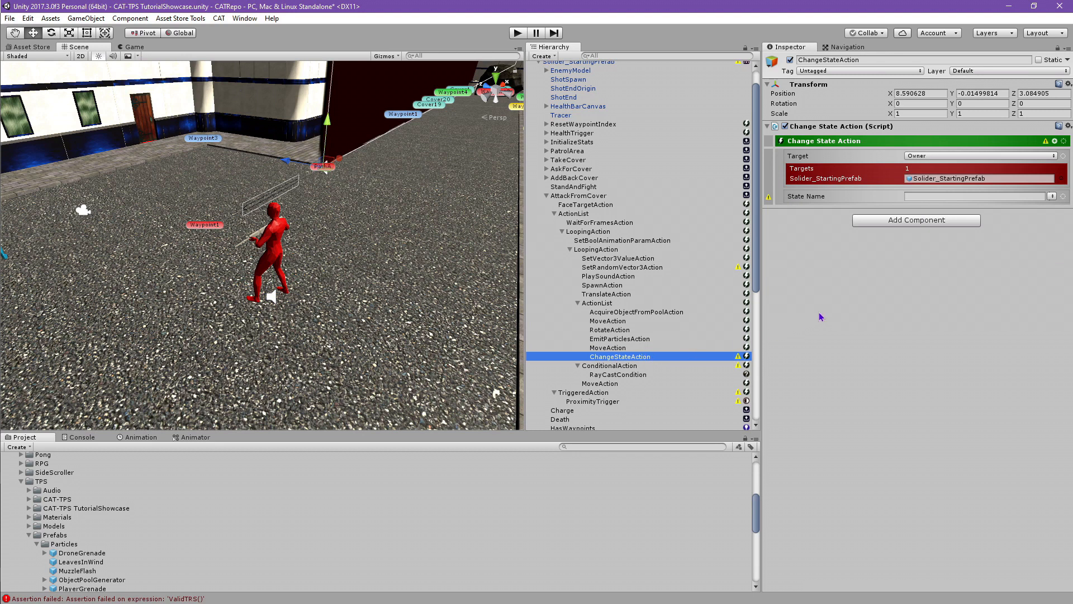
pyautogui.click(1068, 85)
pyautogui.click(1069, 95)
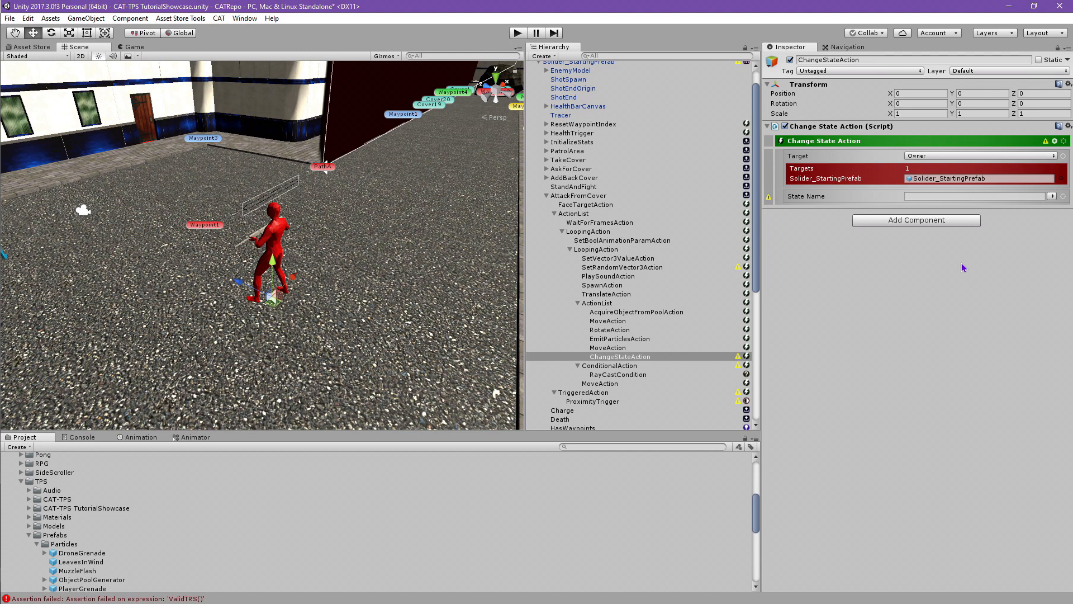
pyautogui.click(1065, 158)
pyautogui.moveTo(1031, 278)
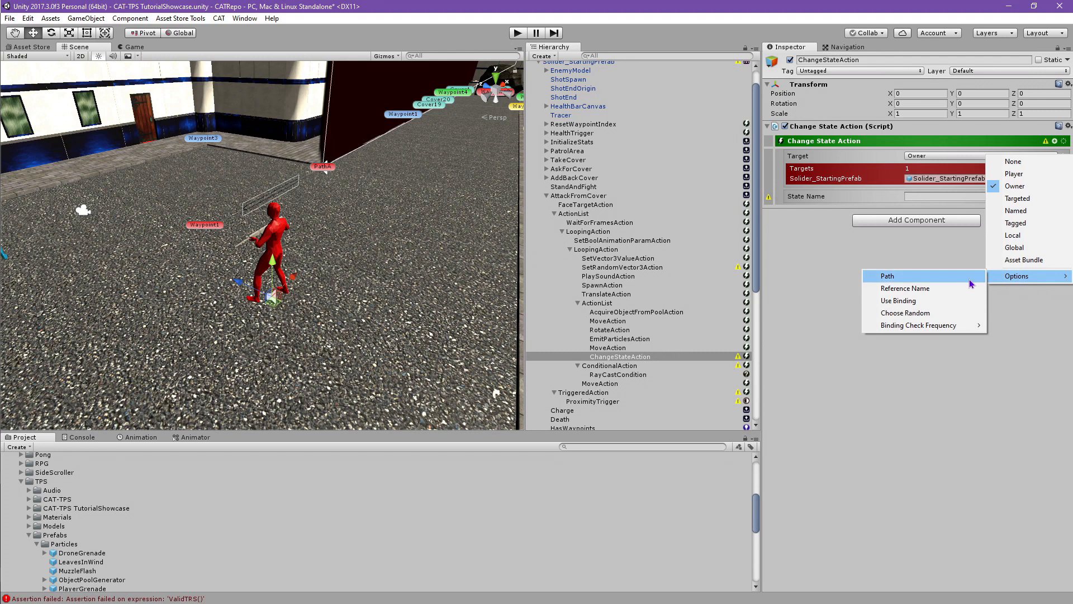
pyautogui.click(971, 284)
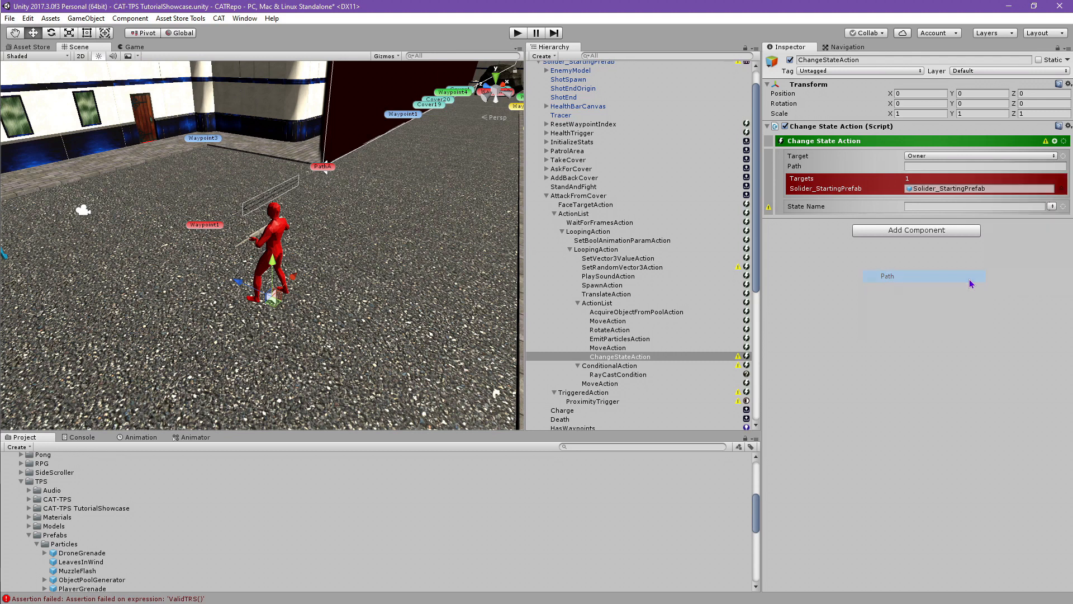
pyautogui.click(970, 166)
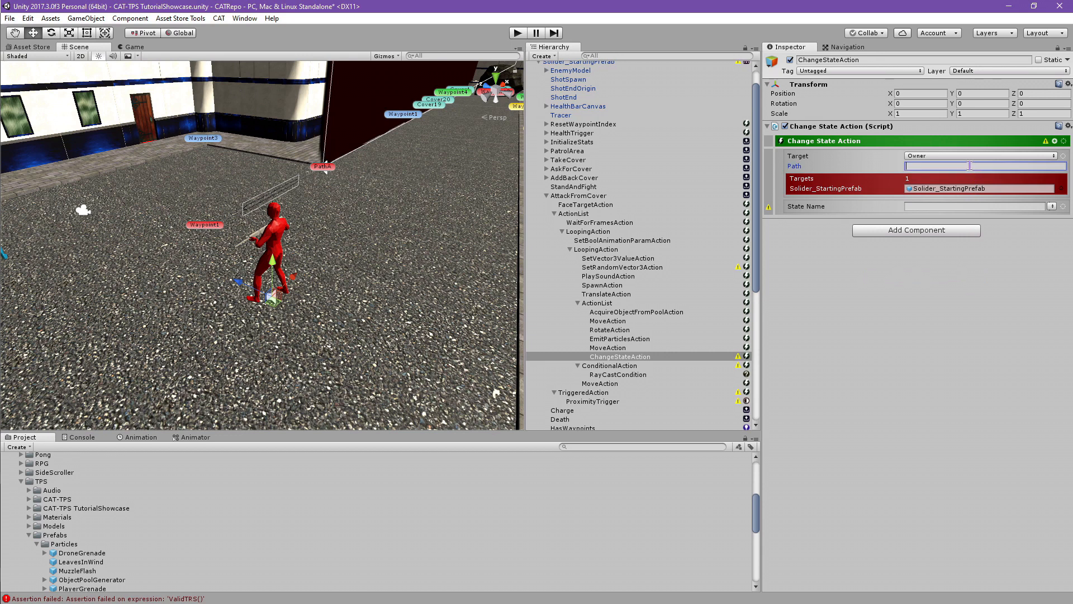
pyautogui.write('Tracer/TracerObjPoolEnemy(Clone)')
pyautogui.click(1020, 296)
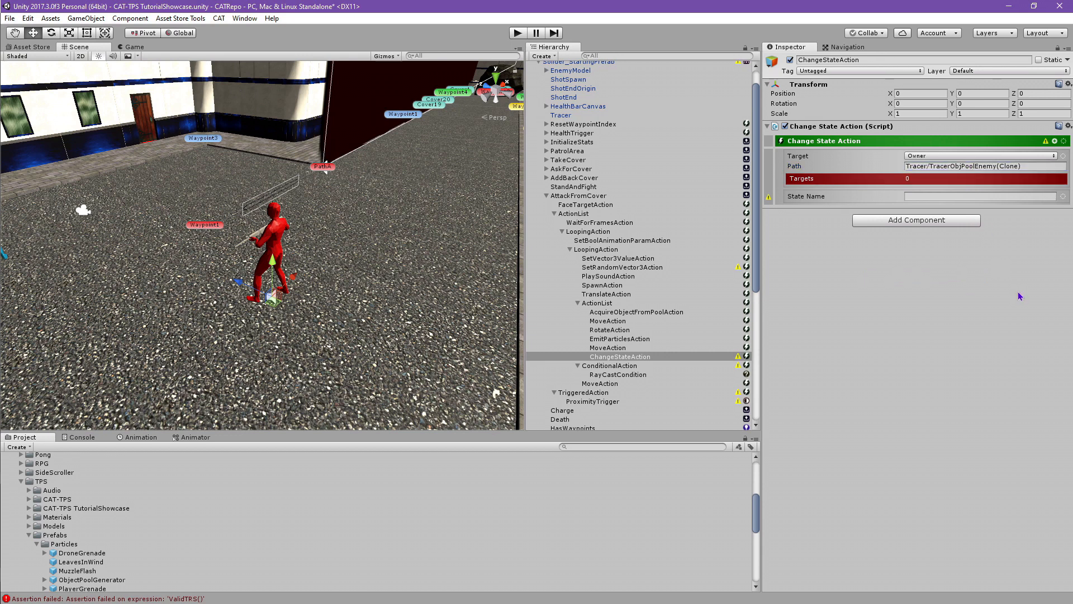
# Set the ChangeStateAction's State Name to WaitForImpact
pyautogui.click(1016, 195)
pyautogui.write('WaitForImpact')
pyautogui.press('Return')
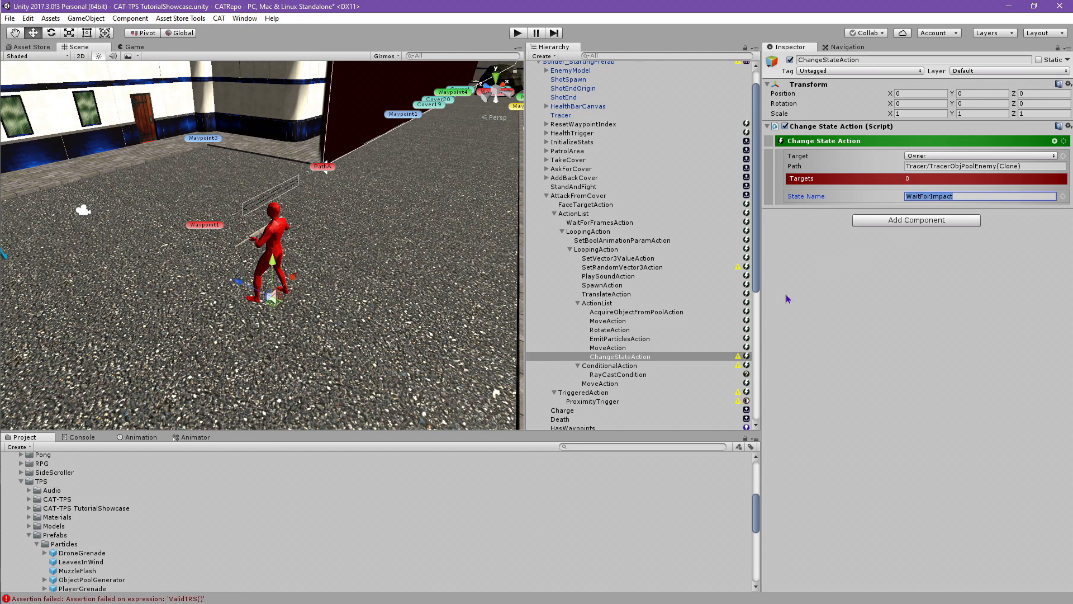
# In the ConditionalAction's Ray Cast Condition, give the Owner Source the path ShotSpawn and set the Collide Target to Player
pyautogui.click(620, 366)
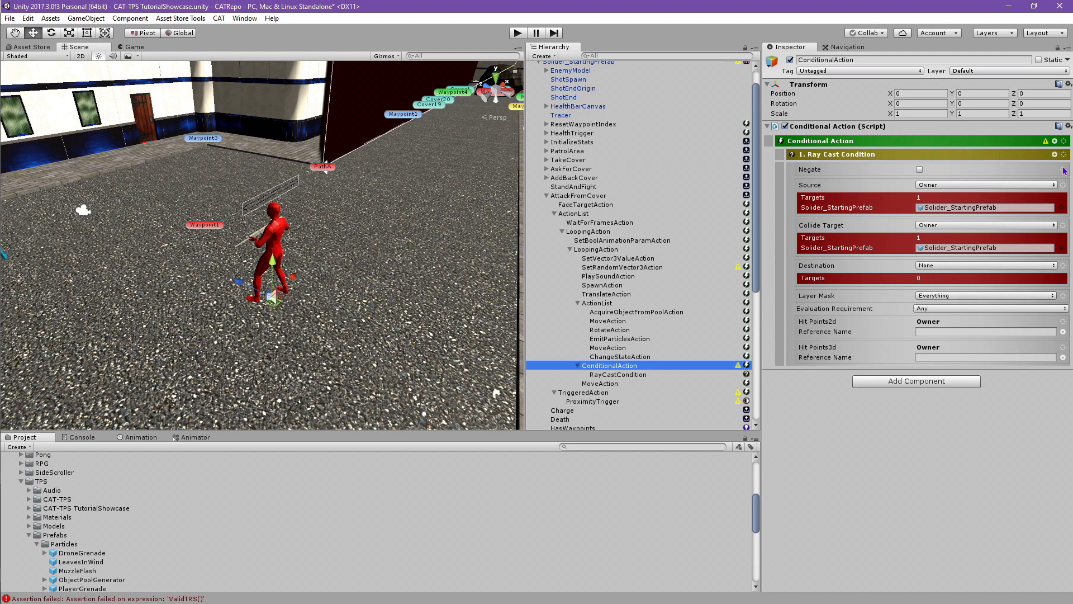
pyautogui.click(1063, 185)
pyautogui.moveTo(1016, 306)
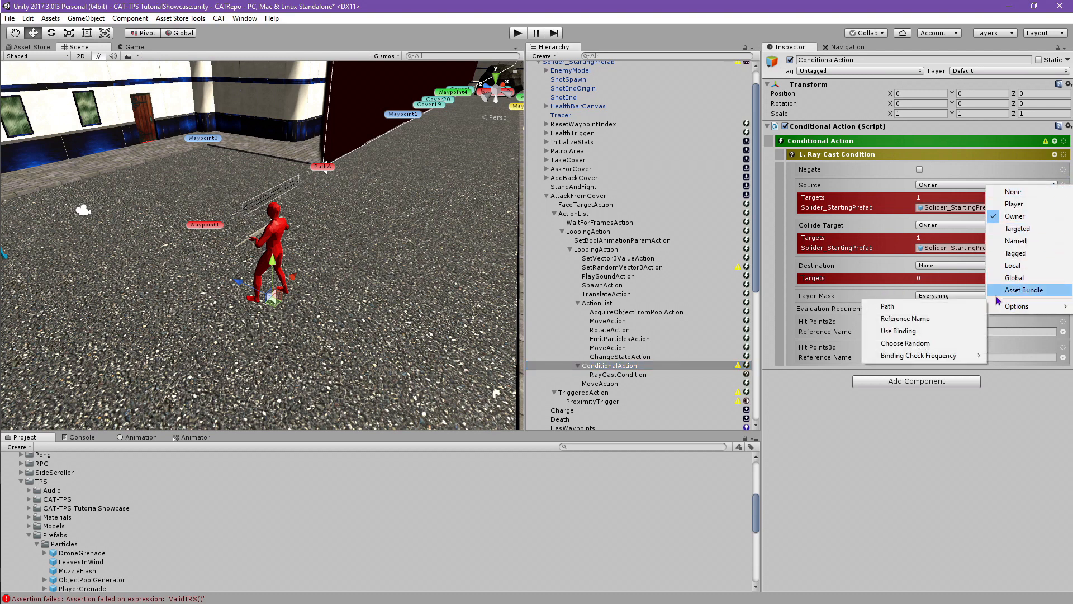
pyautogui.click(970, 307)
pyautogui.click(990, 195)
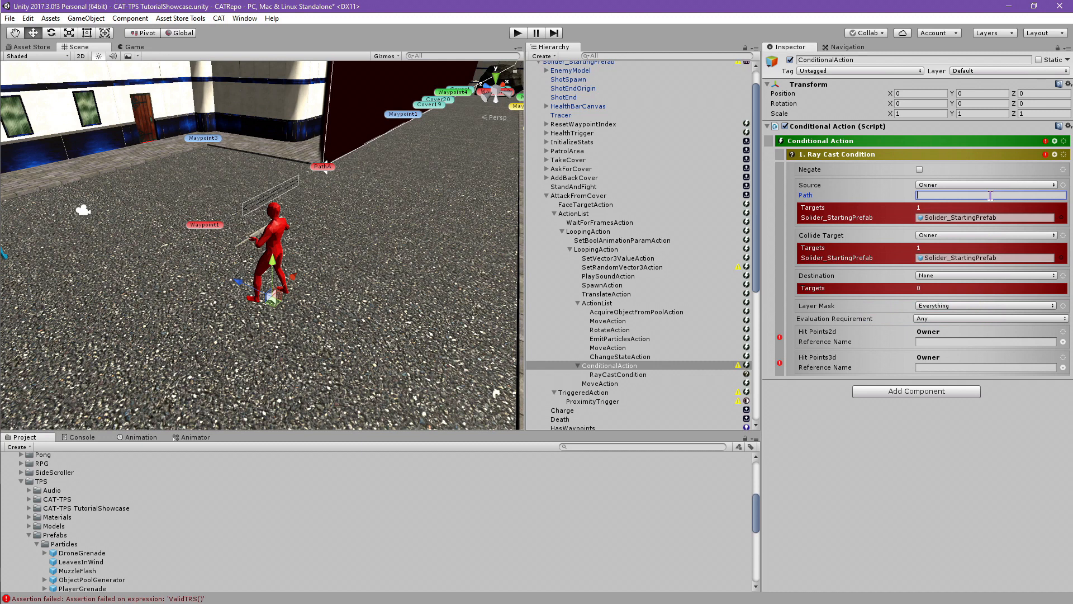
pyautogui.write('ShotSpawn')
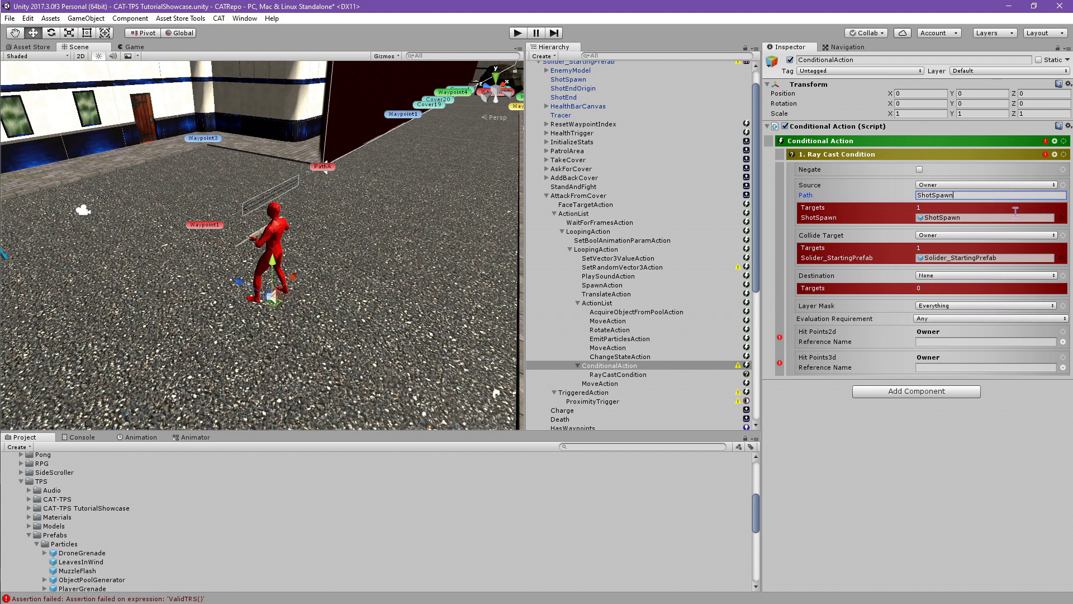
pyautogui.click(1050, 238)
pyautogui.click(948, 269)
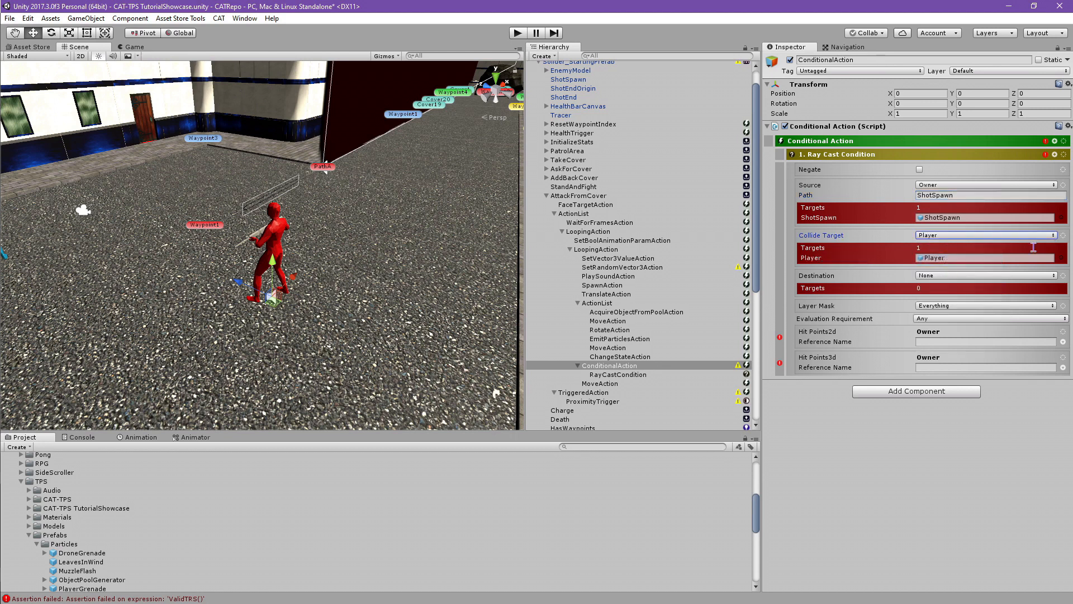
# Set the Ray Cast Condition's Destination to Owner with the path ShotEnd
pyautogui.click(1053, 276)
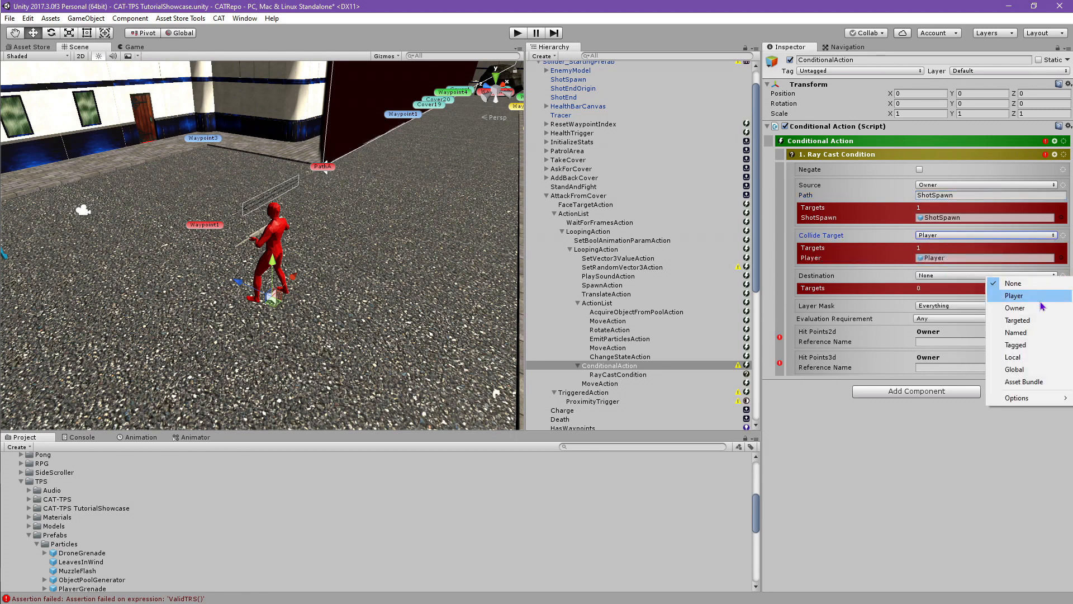
pyautogui.click(1040, 302)
pyautogui.click(1054, 276)
pyautogui.click(950, 311)
pyautogui.click(1063, 276)
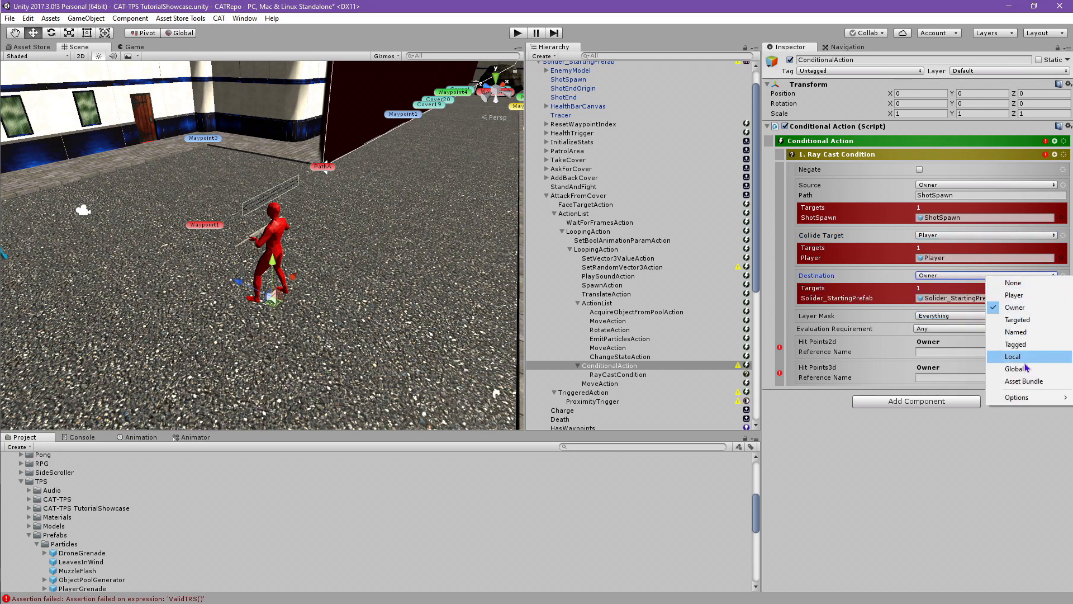
pyautogui.moveTo(1025, 398)
pyautogui.click(956, 398)
pyautogui.click(984, 286)
pyautogui.write('ShotEnd')
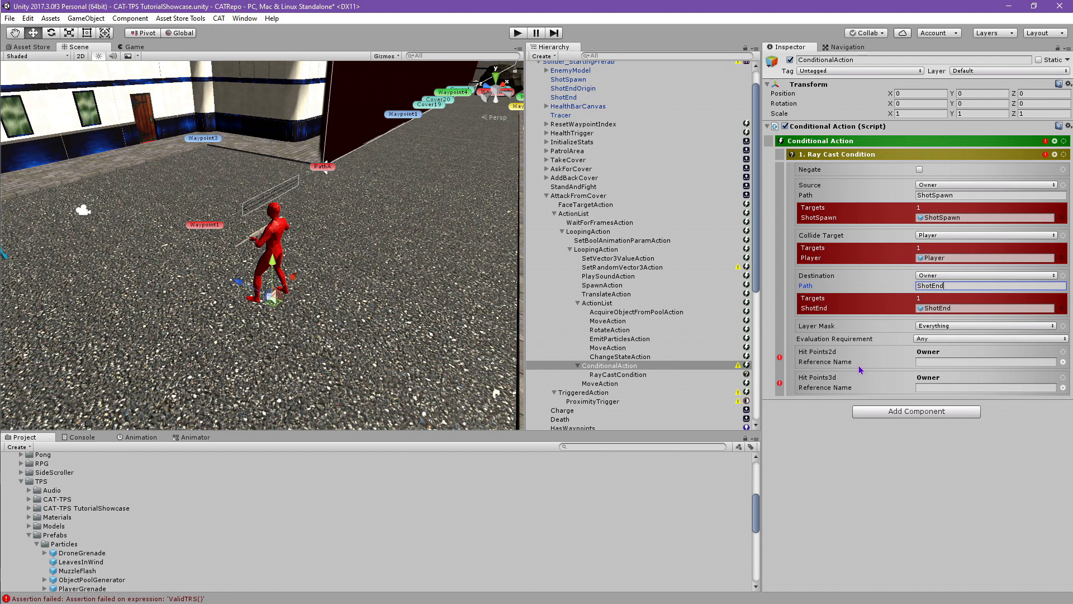
# Switch the Ray Cast Condition's Hit Points 2d and Hit Points 3d from Owner to Value
pyautogui.click(1063, 352)
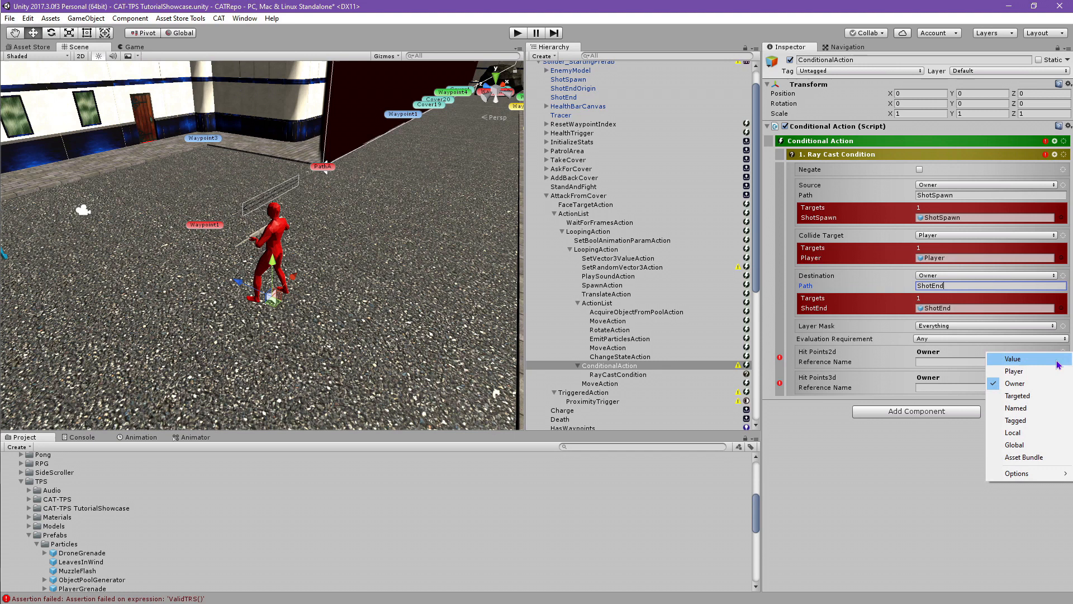
pyautogui.click(1058, 365)
pyautogui.click(1062, 368)
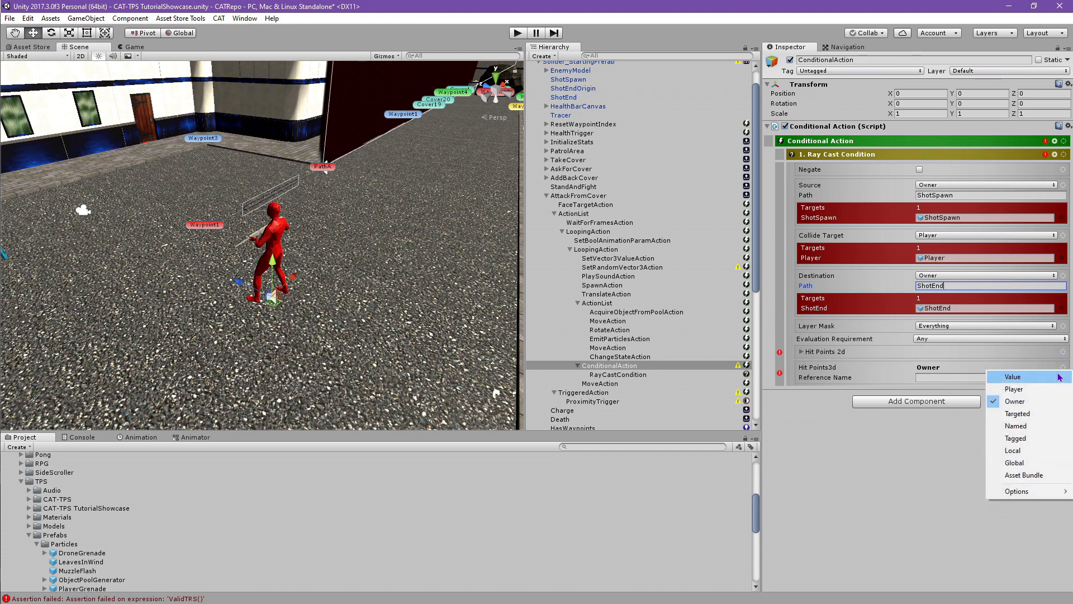
pyautogui.click(1058, 377)
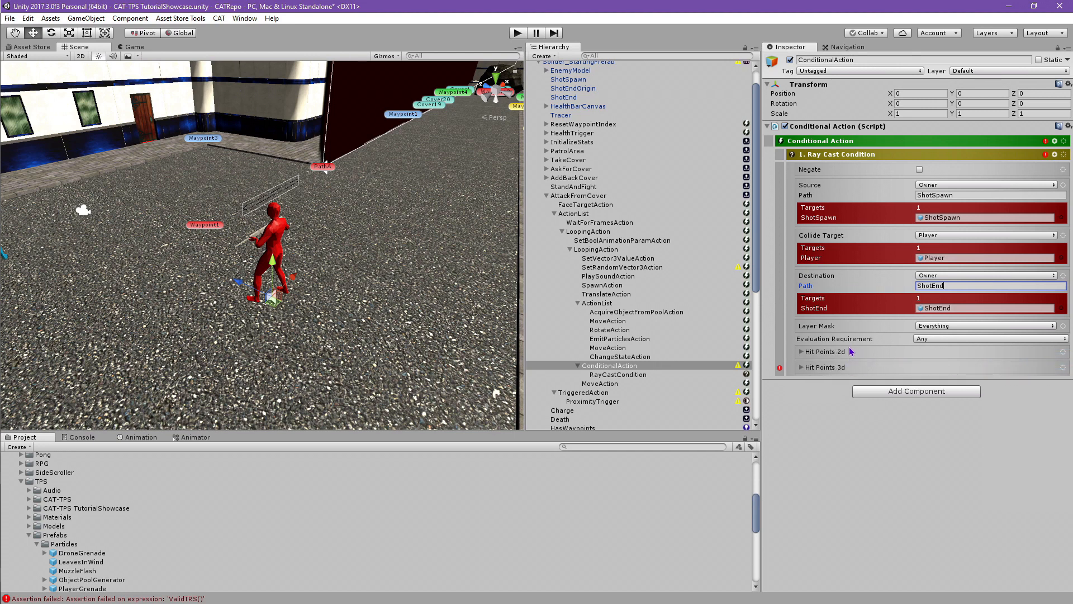
pyautogui.click(820, 394)
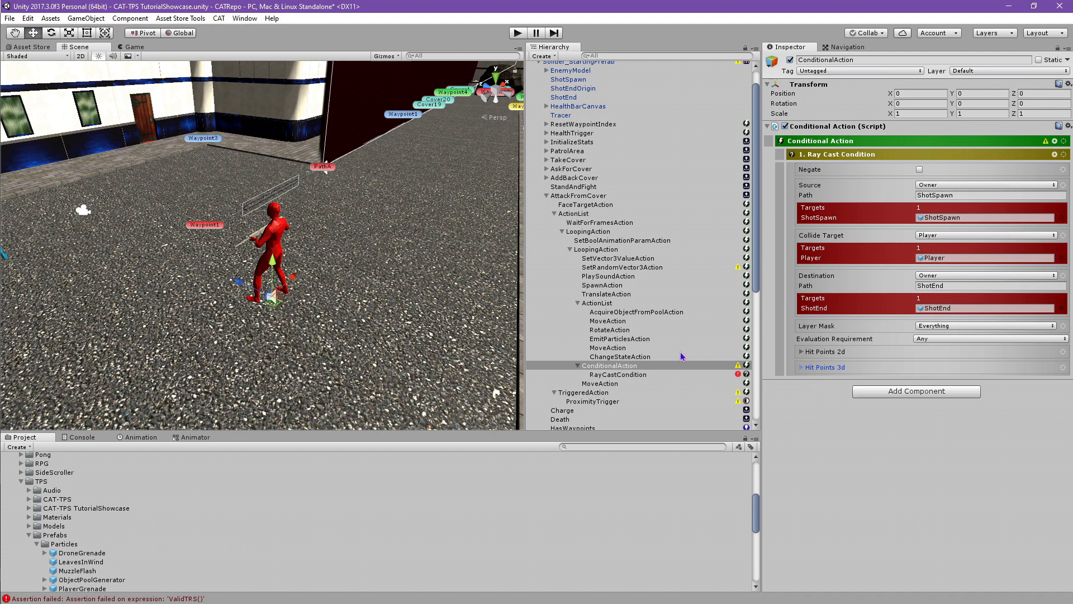
# Select the soldier's ShotEnd object and examine its location in the scene relative to the soldier
pyautogui.scroll(2, 576, 252)
pyautogui.click(696, 120)
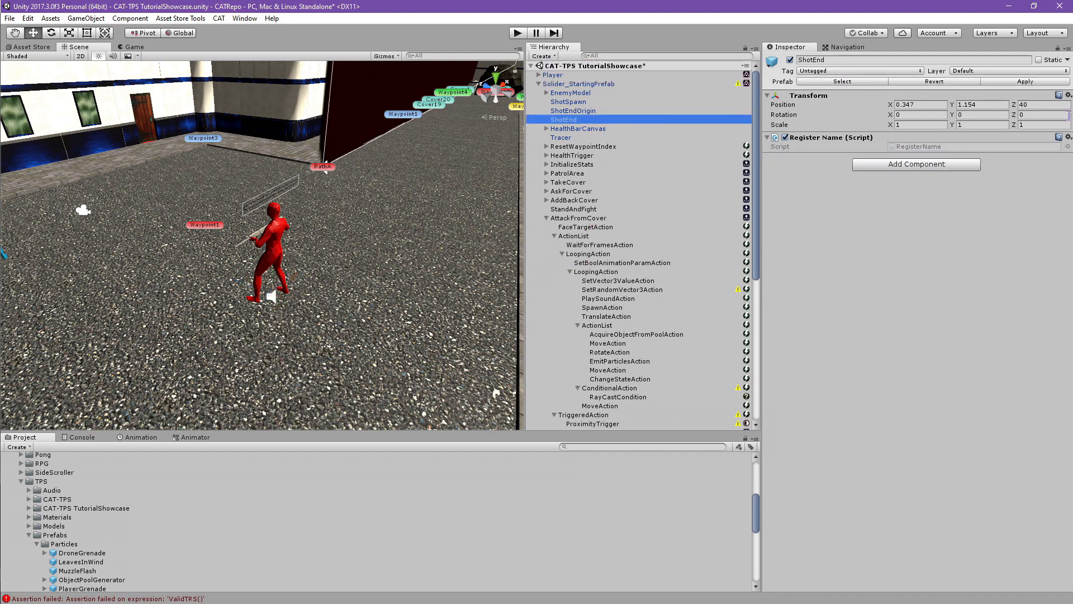
pyautogui.doubleClick(597, 119)
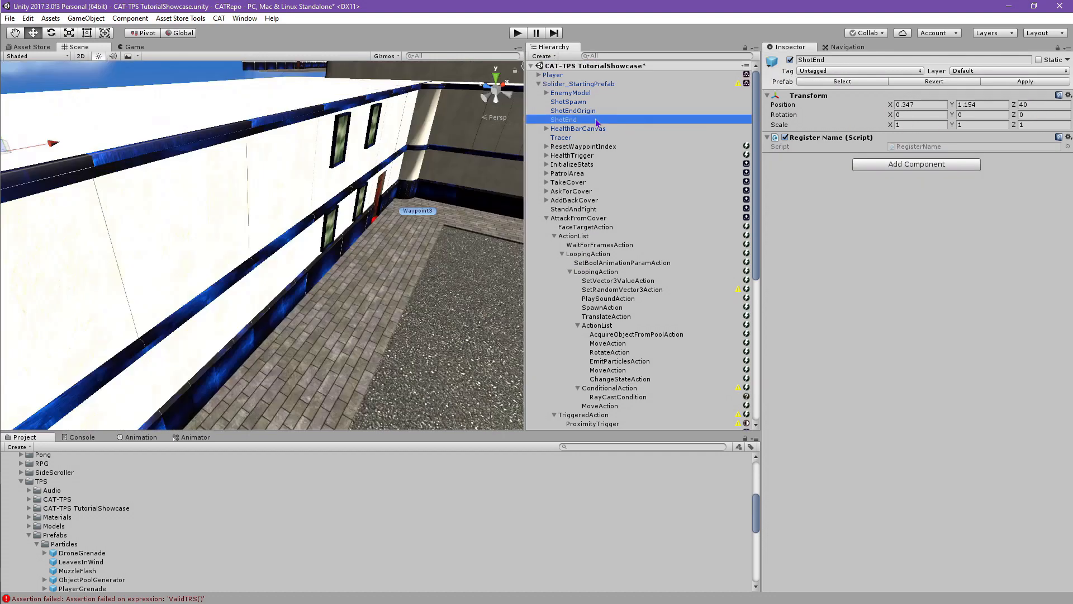
pyautogui.moveTo(314, 210)
pyautogui.mouseDown(button='right')
pyautogui.moveTo(380, 190)
pyautogui.moveTo(635, 162)
pyautogui.moveTo(681, 127)
pyautogui.moveTo(353, 164)
pyautogui.moveTo(207, 144)
pyautogui.moveTo(310, 224)
pyautogui.mouseUp(button='right')
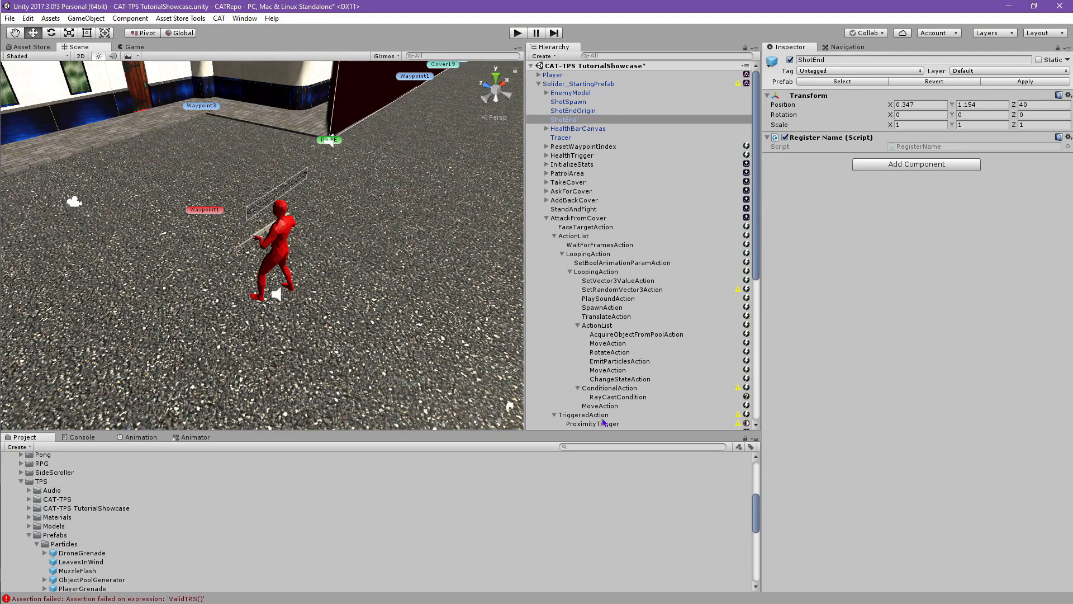
# Add two Action Lists as children of the ConditionalAction, below its Ray Cast Condition
pyautogui.click(617, 390)
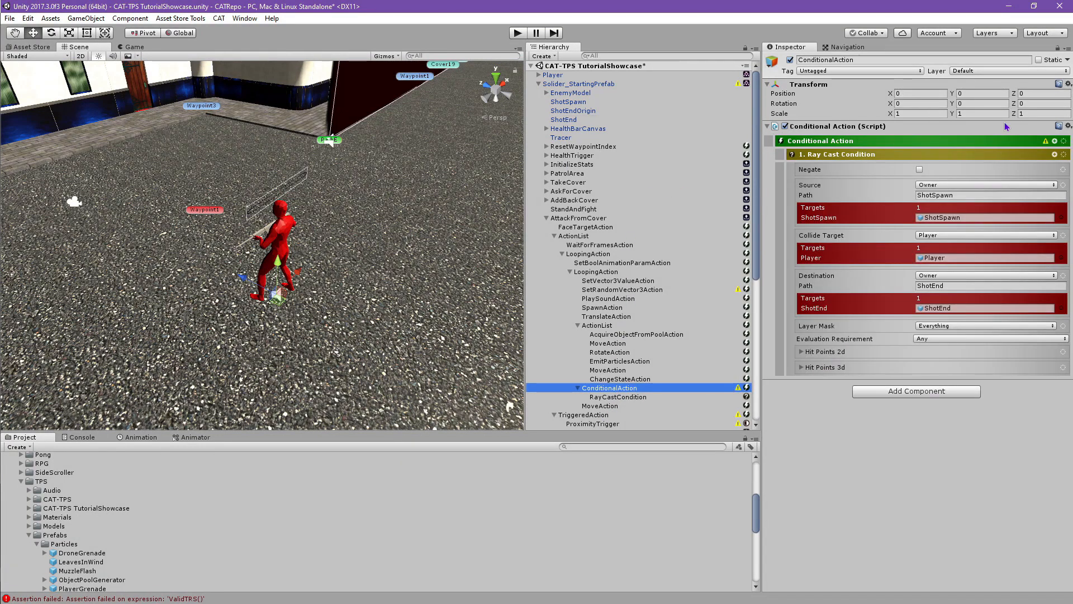
pyautogui.click(1055, 142)
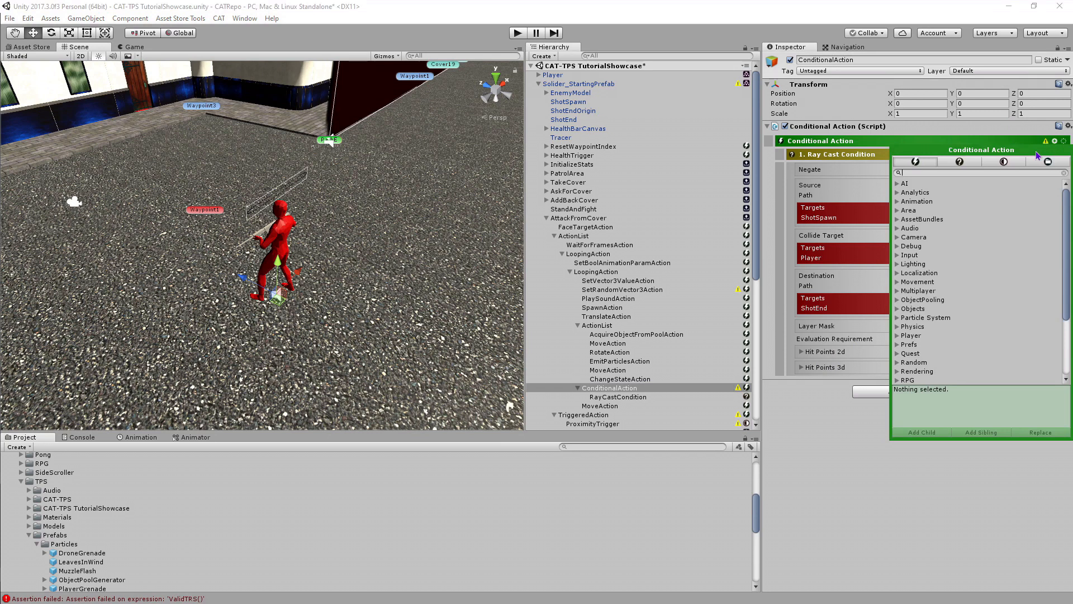
pyautogui.write('Action List')
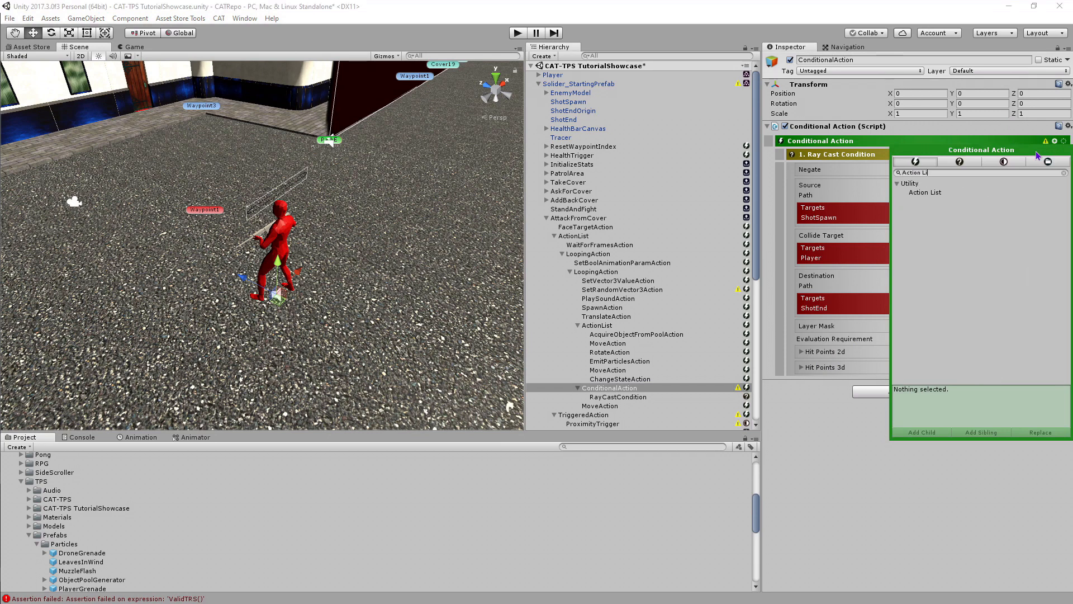
pyautogui.click(921, 192)
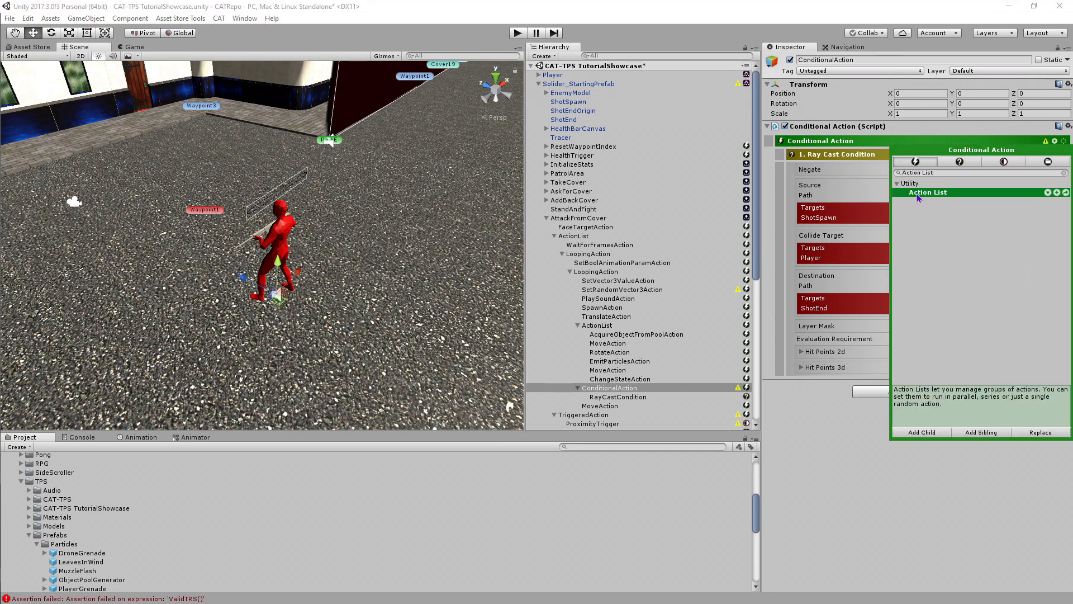
pyautogui.click(922, 433)
pyautogui.click(922, 432)
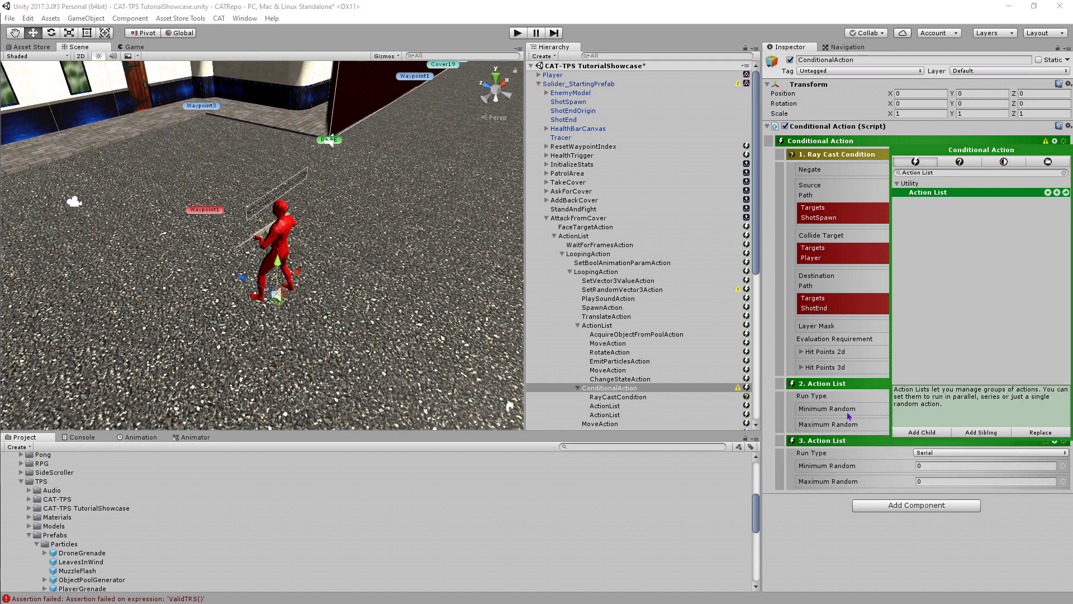
pyautogui.click(781, 579)
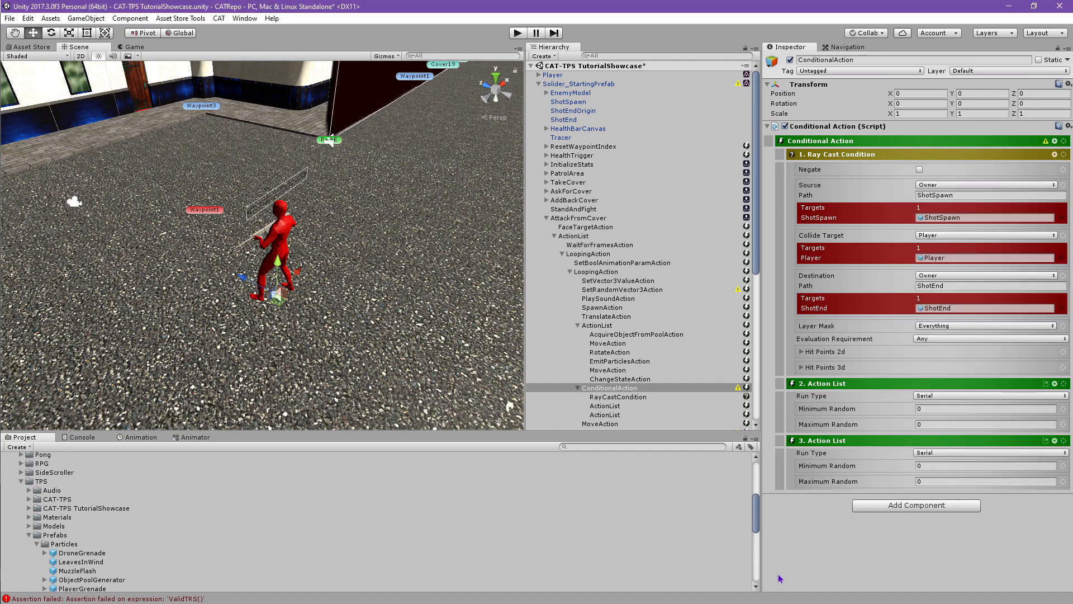
# Add a Modify Integer Value action inside the ConditionalAction's first Action List
pyautogui.click(1055, 384)
pyautogui.write('Modif')
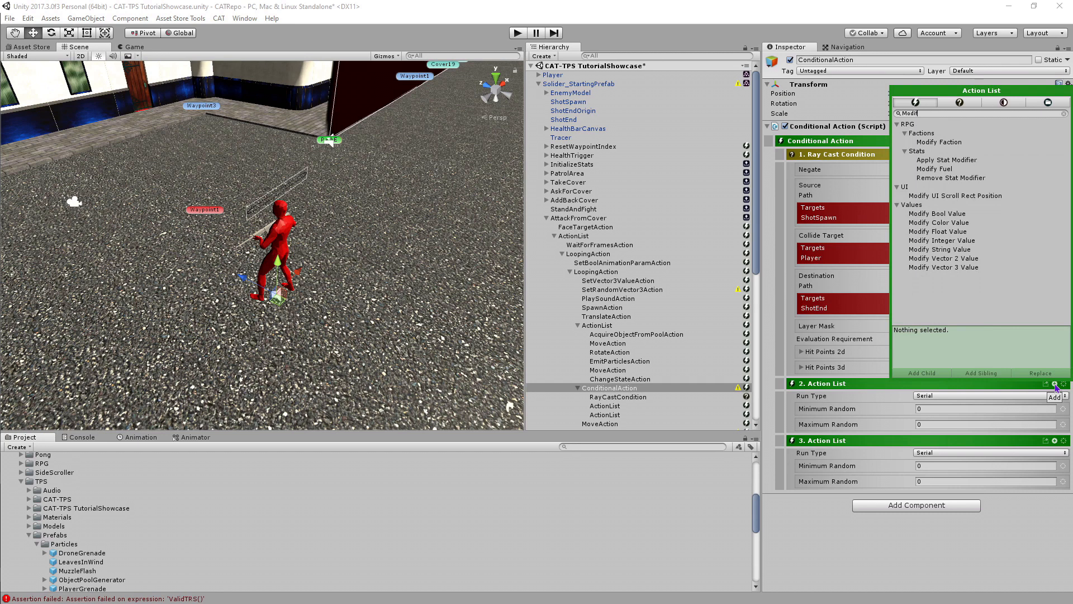
pyautogui.write('y In')
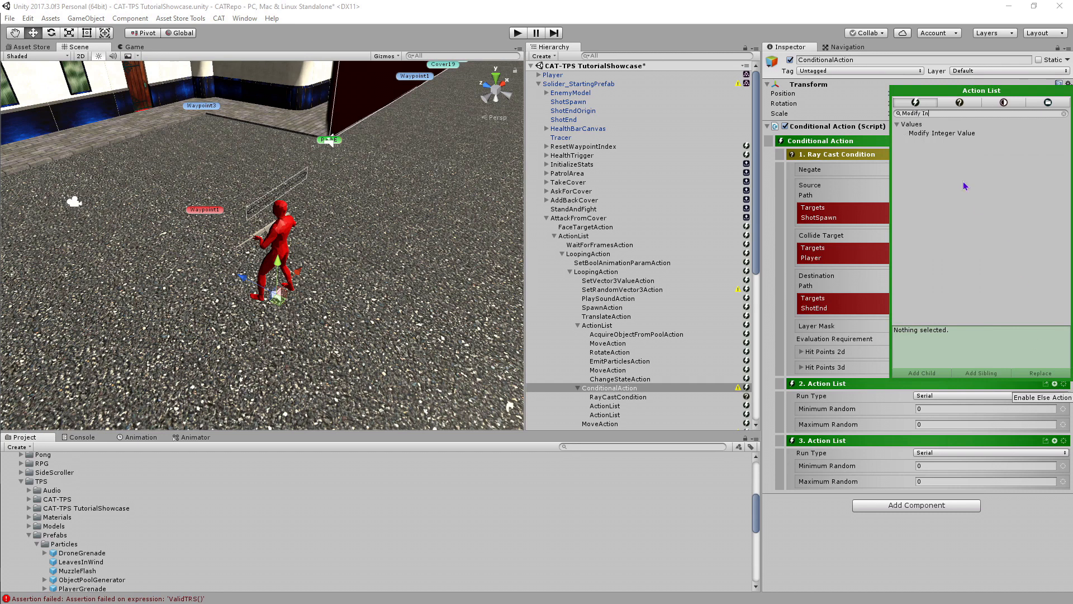
pyautogui.click(953, 135)
pyautogui.click(933, 375)
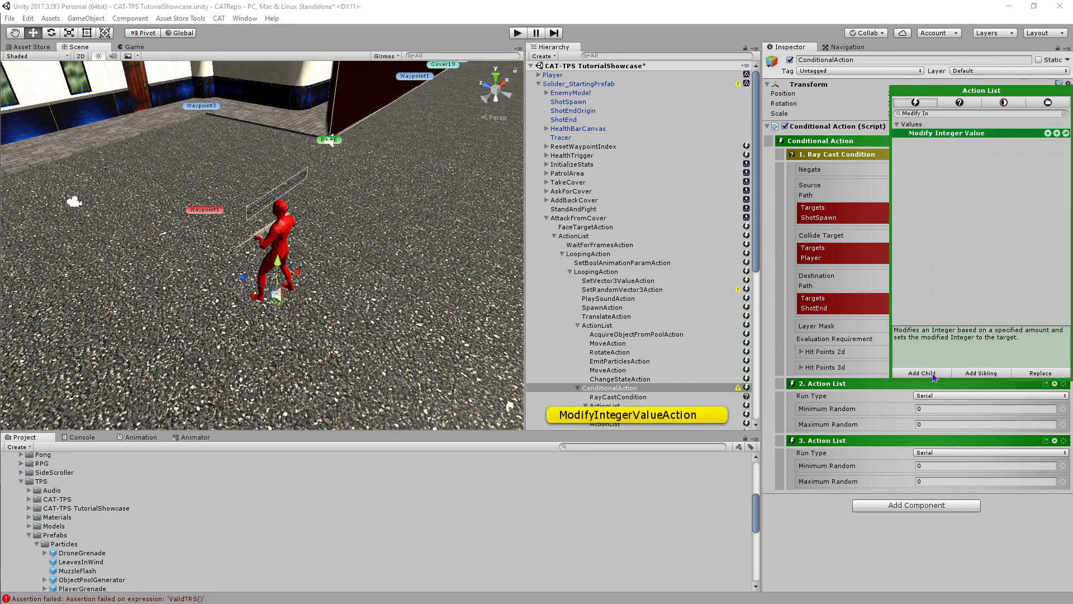
# Add a Move Action and a Play Sound action to the ConditionalAction's first Action List
pyautogui.click(954, 113)
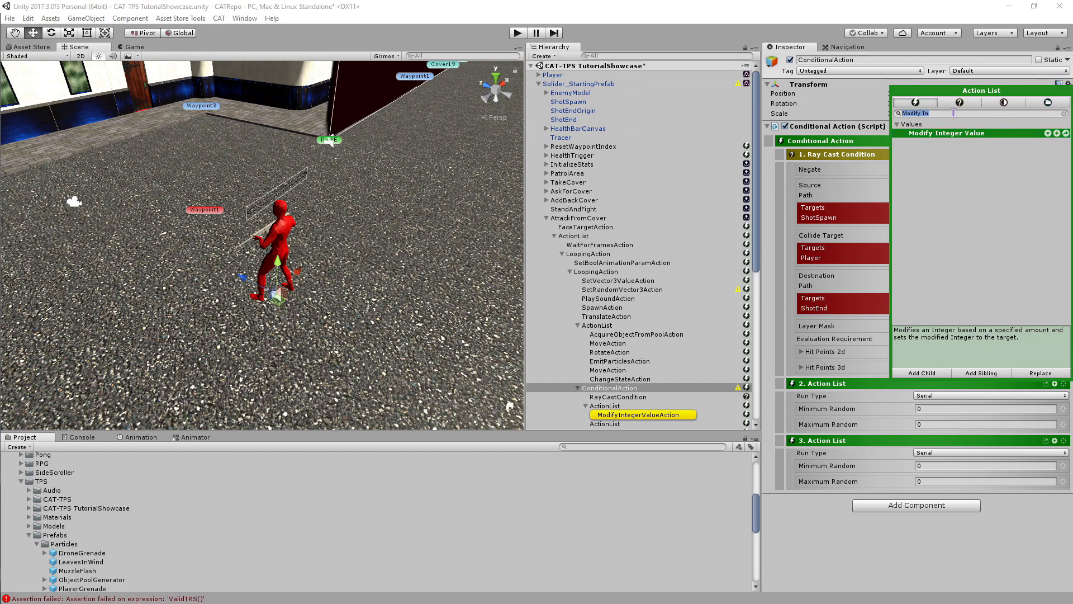
pyautogui.write('Move Action')
pyautogui.click(945, 134)
pyautogui.click(917, 372)
pyautogui.click(970, 113)
pyautogui.write('Play sound')
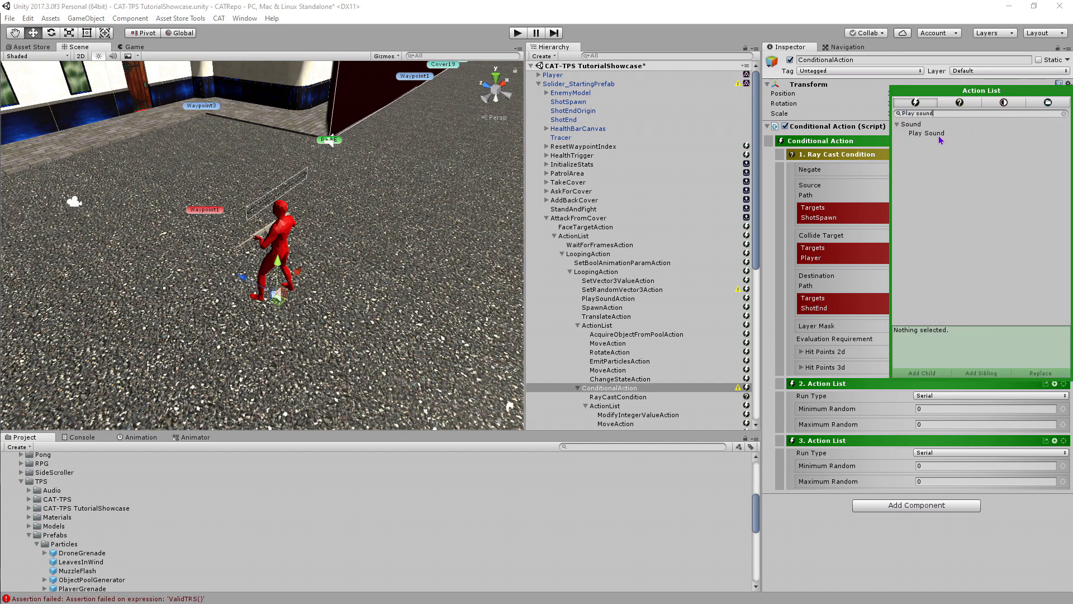
pyautogui.click(941, 134)
pyautogui.click(922, 372)
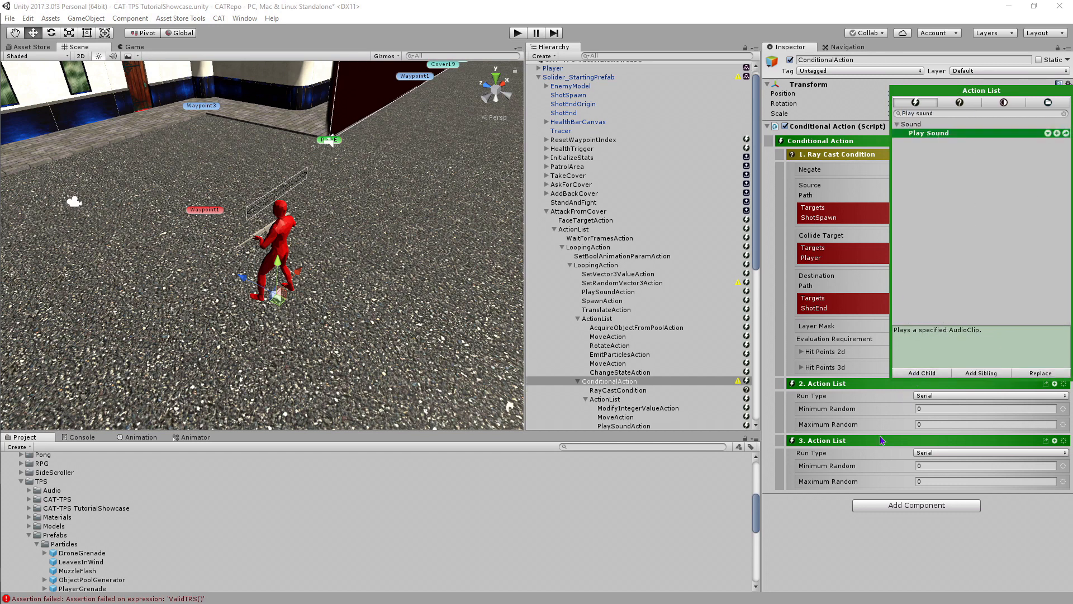
# Enable the else action on the ConditionalAction's second Action List and add a Move Action inside it
pyautogui.scroll(-5, 823, 520)
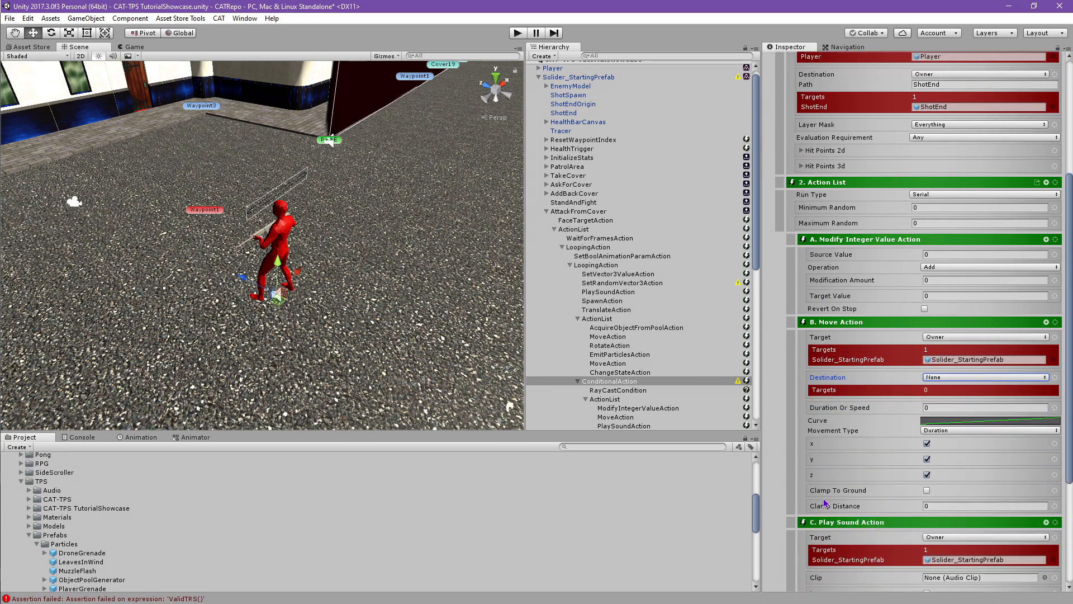
pyautogui.scroll(-5, 827, 503)
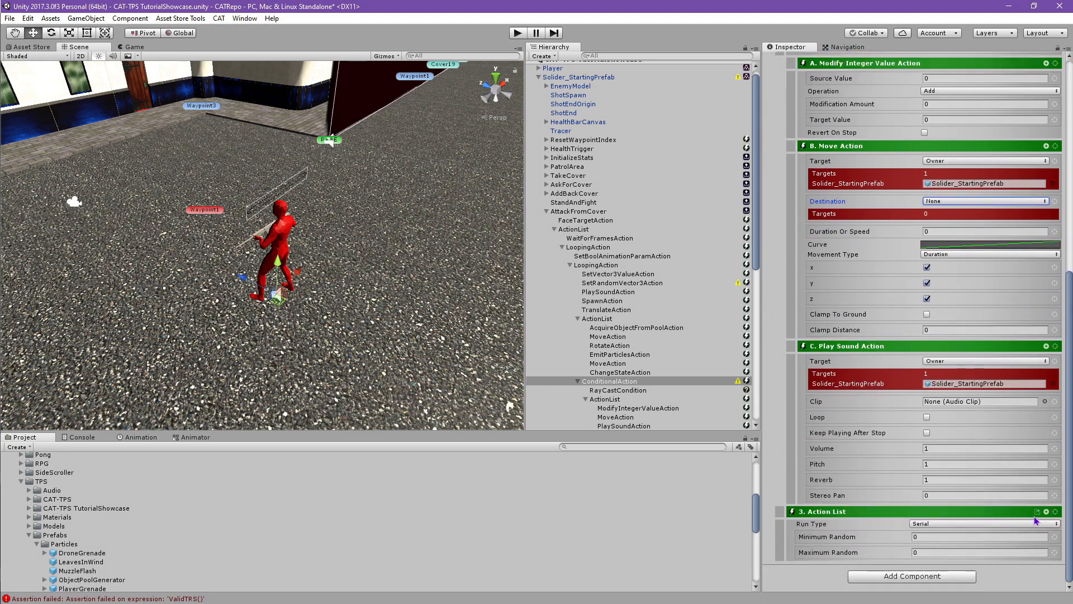
pyautogui.click(1037, 513)
pyautogui.write('Move')
pyautogui.click(928, 261)
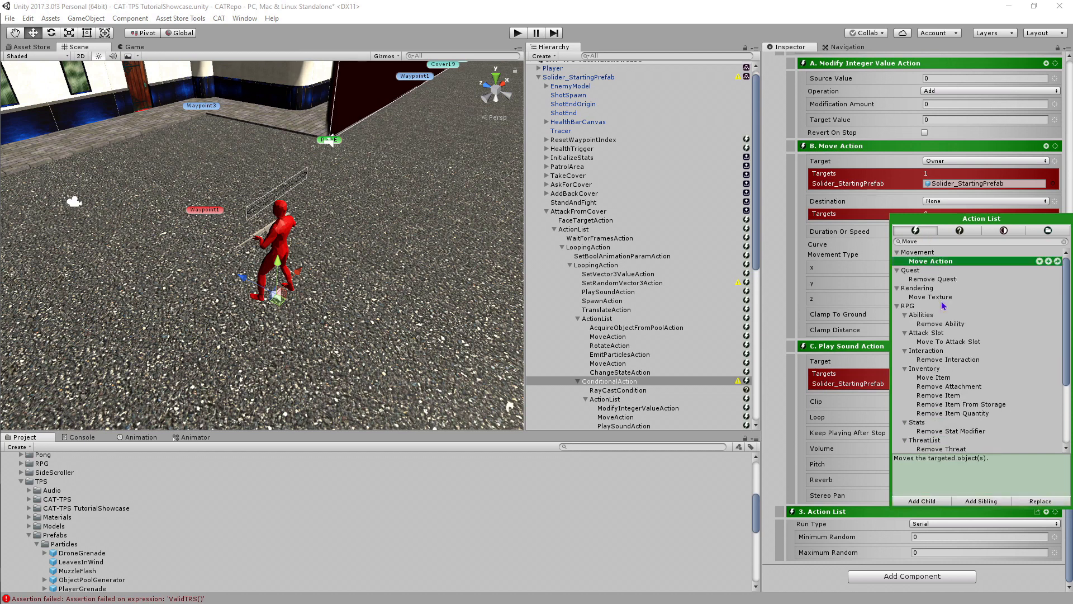
pyautogui.click(938, 502)
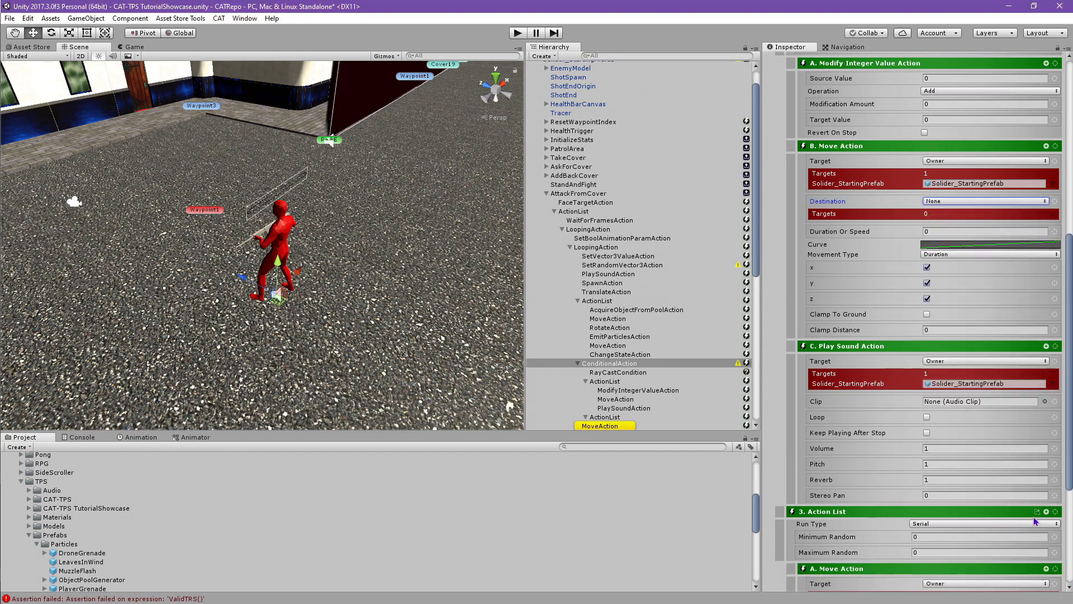
# Switch the Modify Integer Value Action's Source Value to Targeted with the reference name PlayerHealth
pyautogui.scroll(-5, 1015, 519)
pyautogui.scroll(-3, 1015, 519)
pyautogui.scroll(10, 1015, 519)
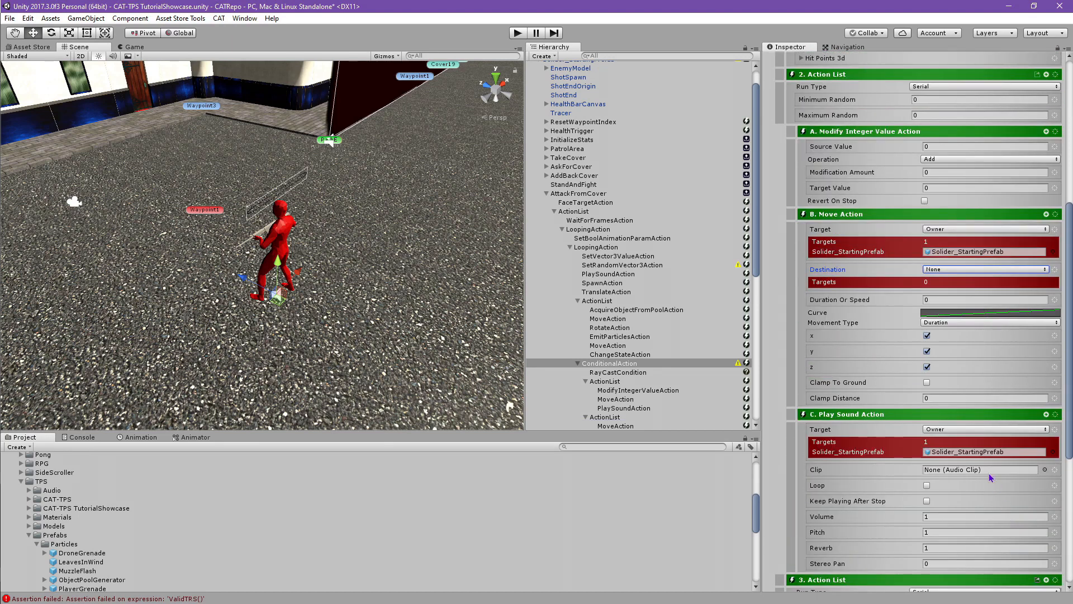
pyautogui.click(1055, 147)
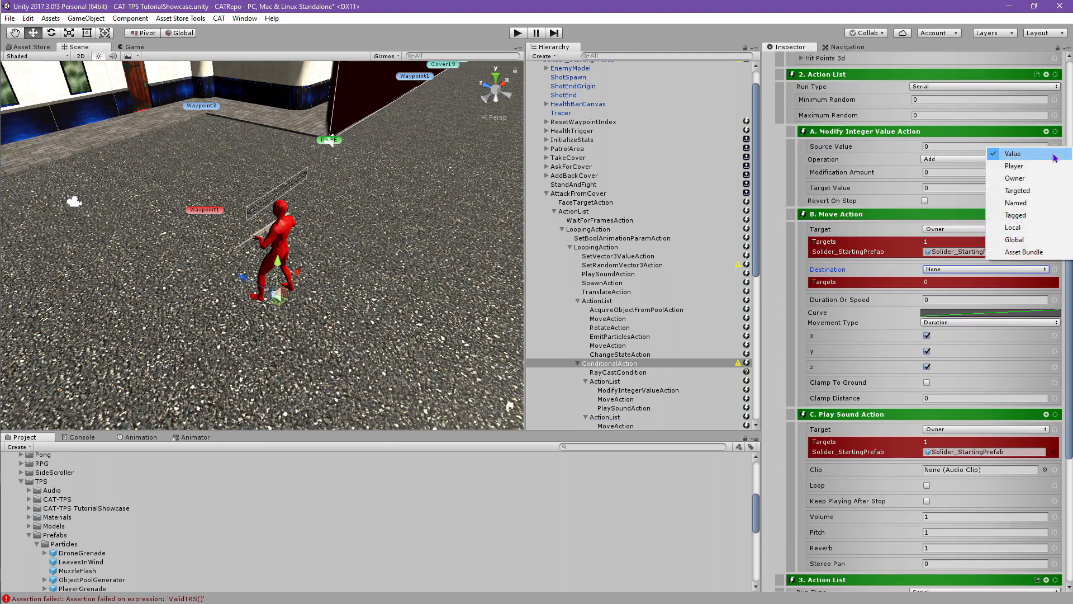
pyautogui.click(1031, 191)
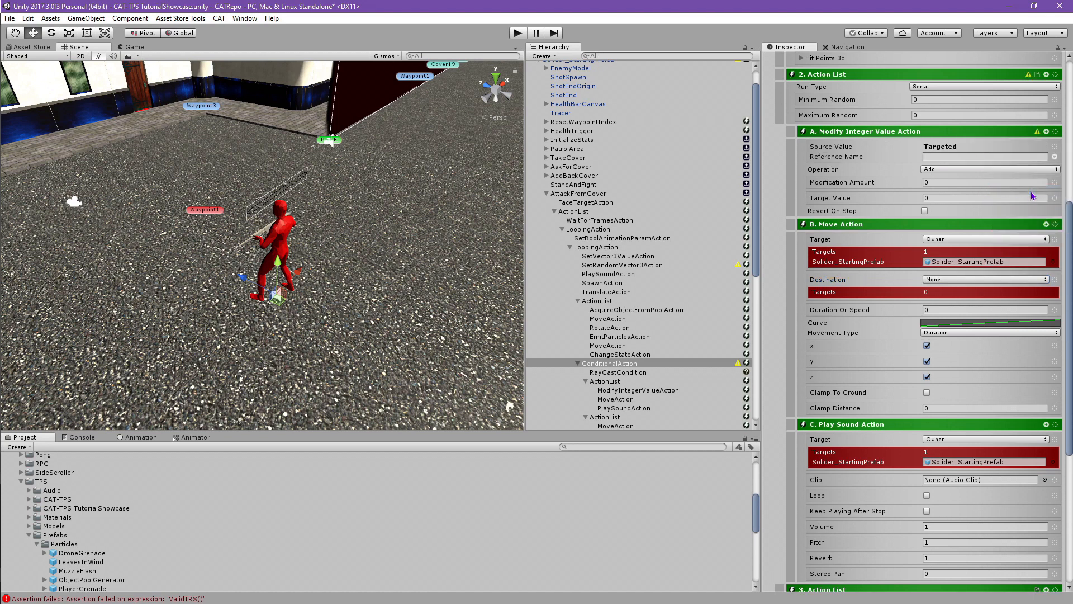
pyautogui.click(1026, 157)
pyautogui.write('PlayerHealth')
# Set the Modify Integer Value Action's Operation to Subtract with a Modification Amount of 20
pyautogui.click(1021, 172)
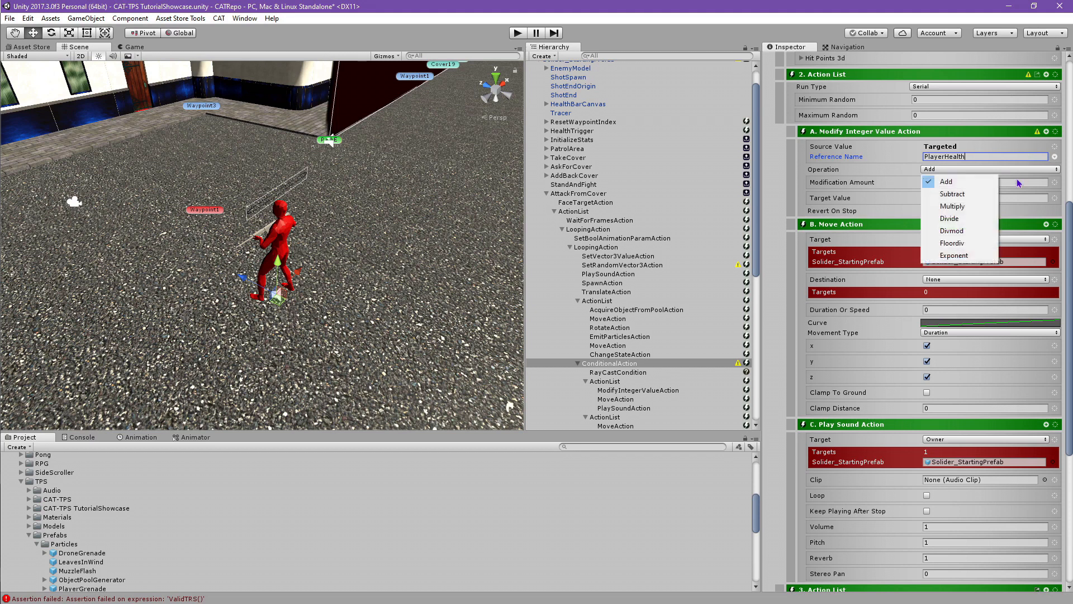
pyautogui.click(990, 199)
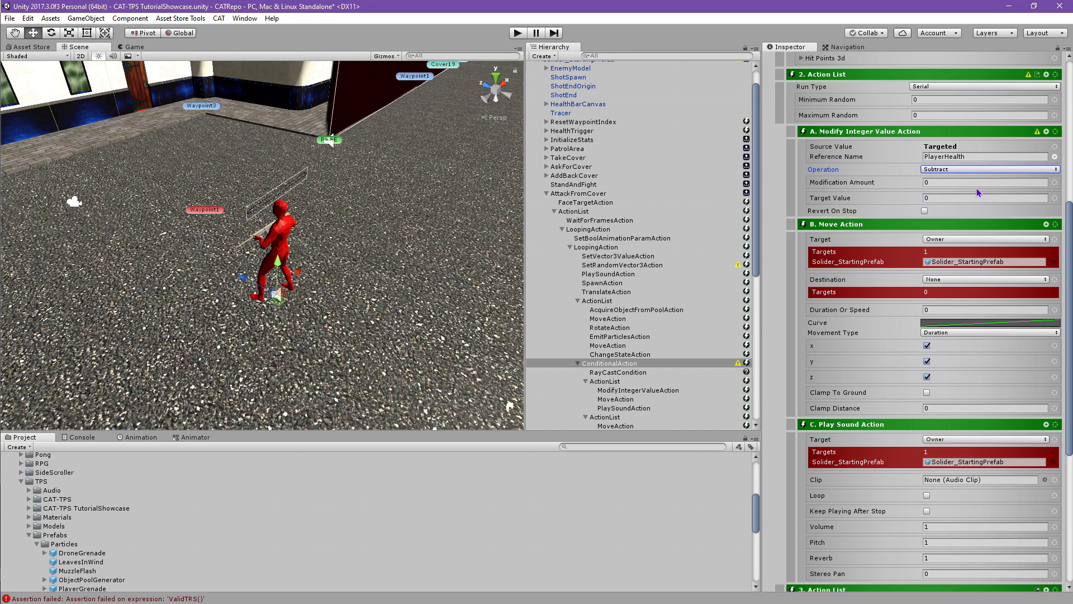
pyautogui.click(974, 182)
pyautogui.write('20')
pyautogui.press('Return')
# Switch the Modify Integer Value Action's Target Value to Targeted with the reference name PlayerHealth
pyautogui.scroll(10, 1069, 193)
pyautogui.scroll(-1, 1070, 224)
pyautogui.moveTo(1070, 228); pyautogui.dragTo(1072, 368)
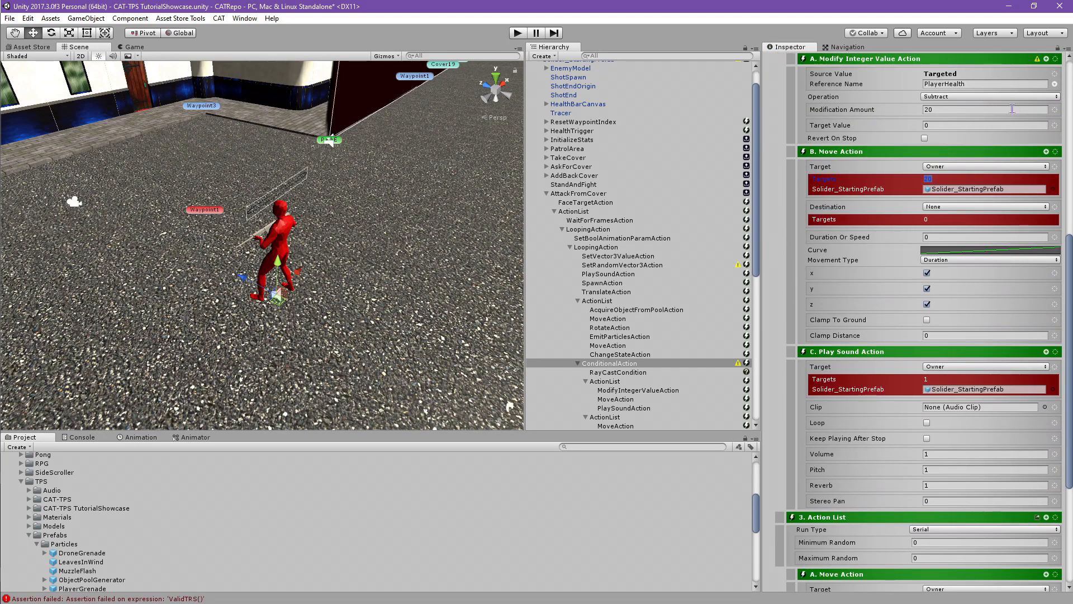
pyautogui.click(1053, 127)
pyautogui.click(1025, 169)
pyautogui.click(1006, 135)
pyautogui.write('PlayerHealth')
pyautogui.hotkey('ctrl', 'a')
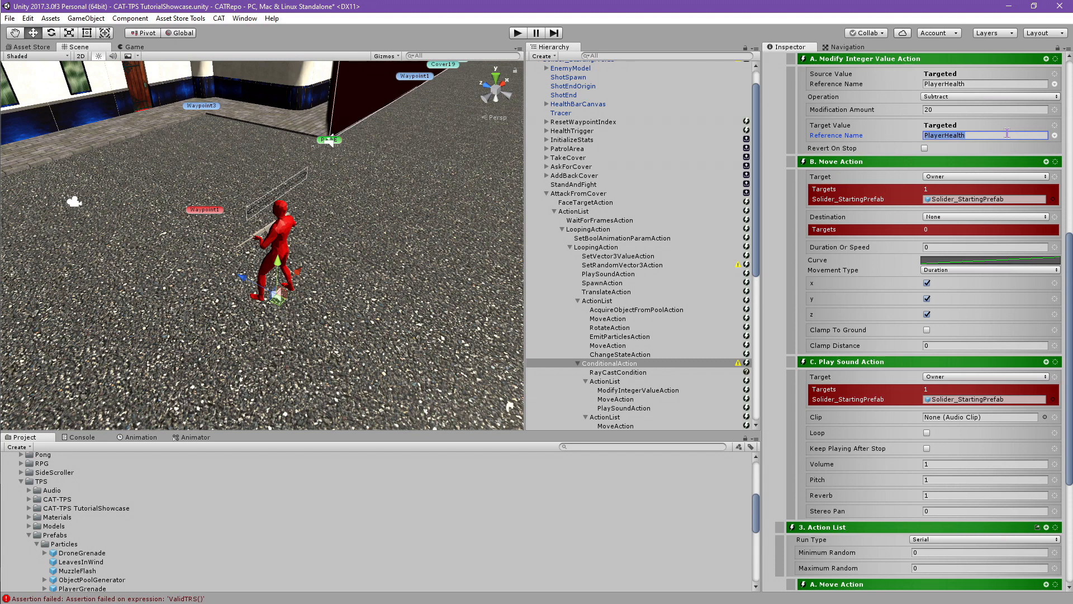
# Enable the path option for the first Action List's Move Action Target and set the path to ShotEnd
pyautogui.click(1055, 177)
pyautogui.moveTo(1016, 300)
pyautogui.click(911, 313)
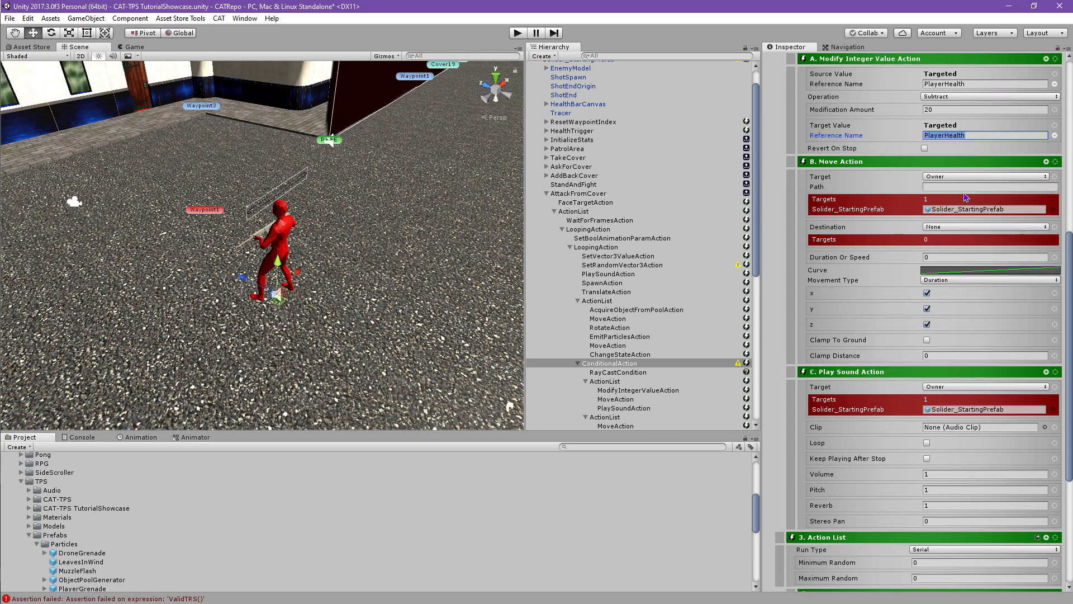
pyautogui.click(963, 187)
pyautogui.write('Sho')
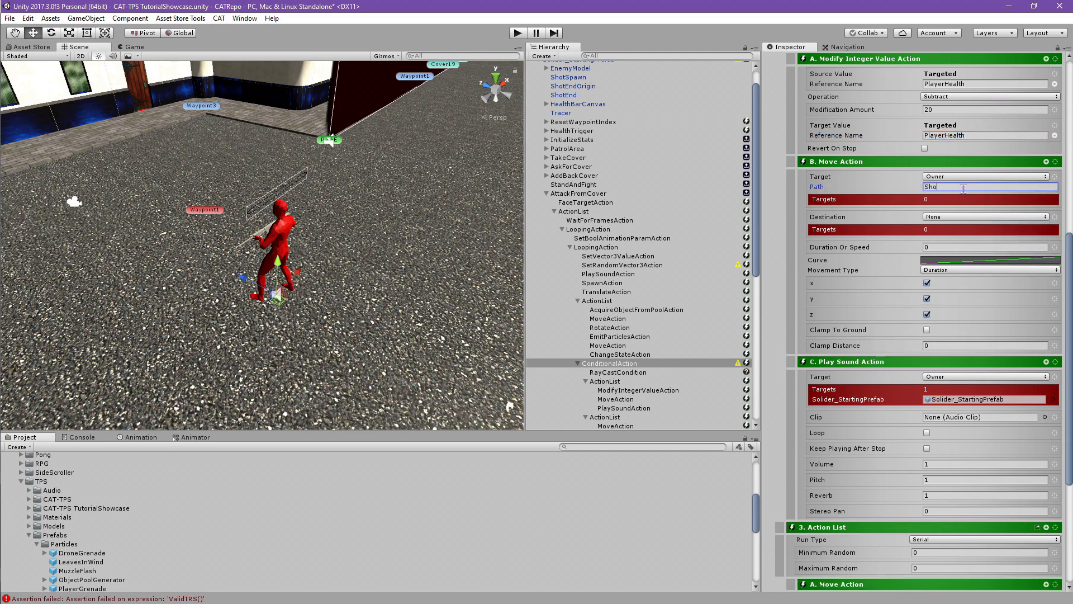
pyautogui.write('tEnd')
pyautogui.press('Return')
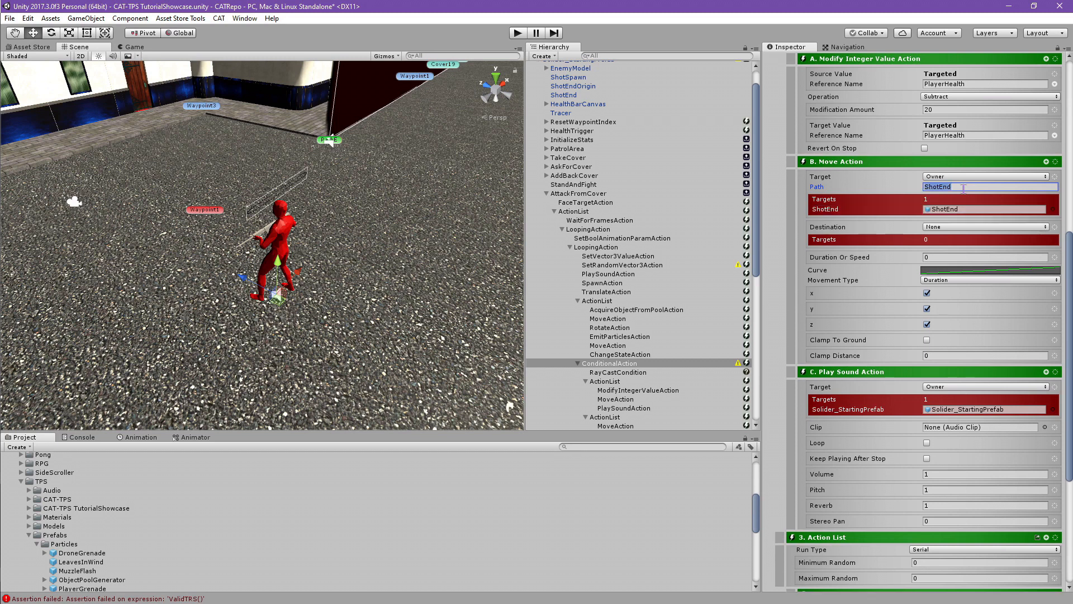
# Set the same Move Action's Destination to Owner with the path ShotEndOrigin
pyautogui.click(1046, 227)
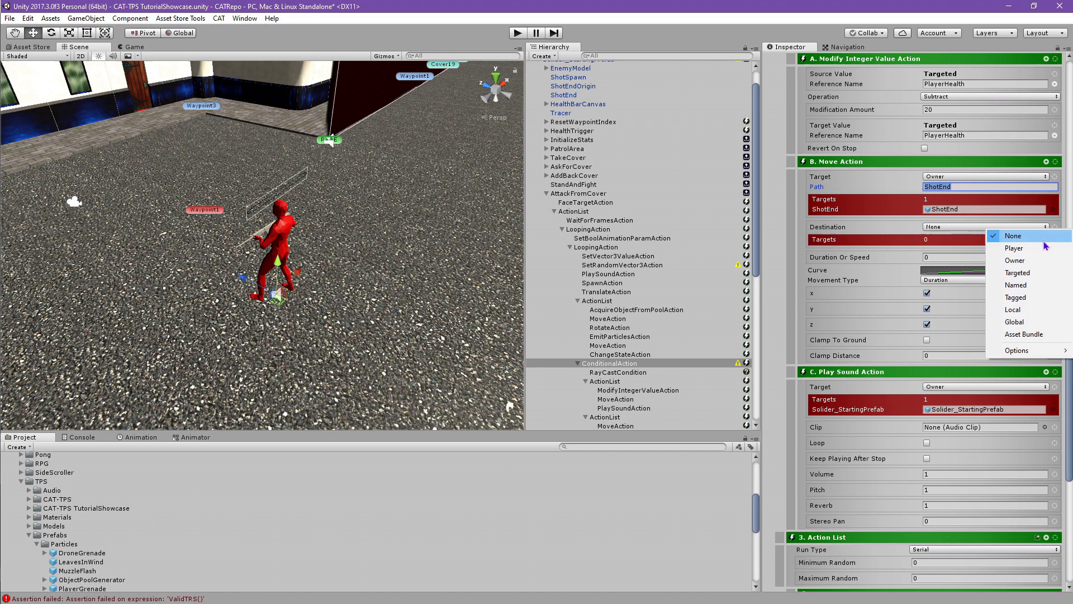
pyautogui.click(1015, 261)
pyautogui.click(1045, 227)
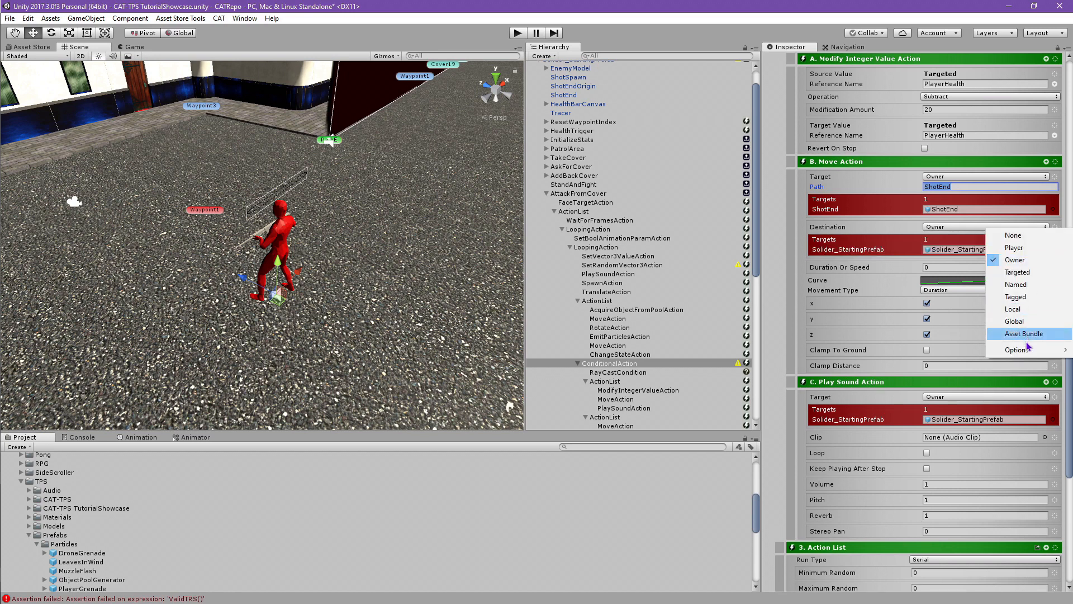
pyautogui.moveTo(1029, 350)
pyautogui.click(950, 350)
pyautogui.click(966, 237)
pyautogui.write('ShotEndOrigin')
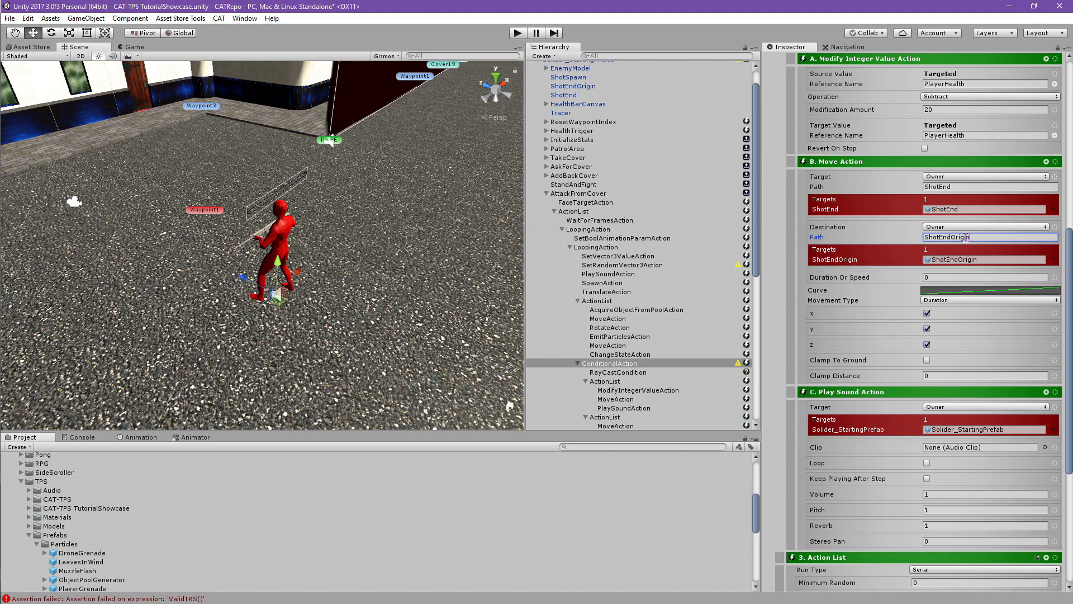
# Assign the Hit_Hurt1 clip from the TPS Audio folder to the first Action List's PlaySoundAction and set its Volume to 0.7
pyautogui.click(645, 410)
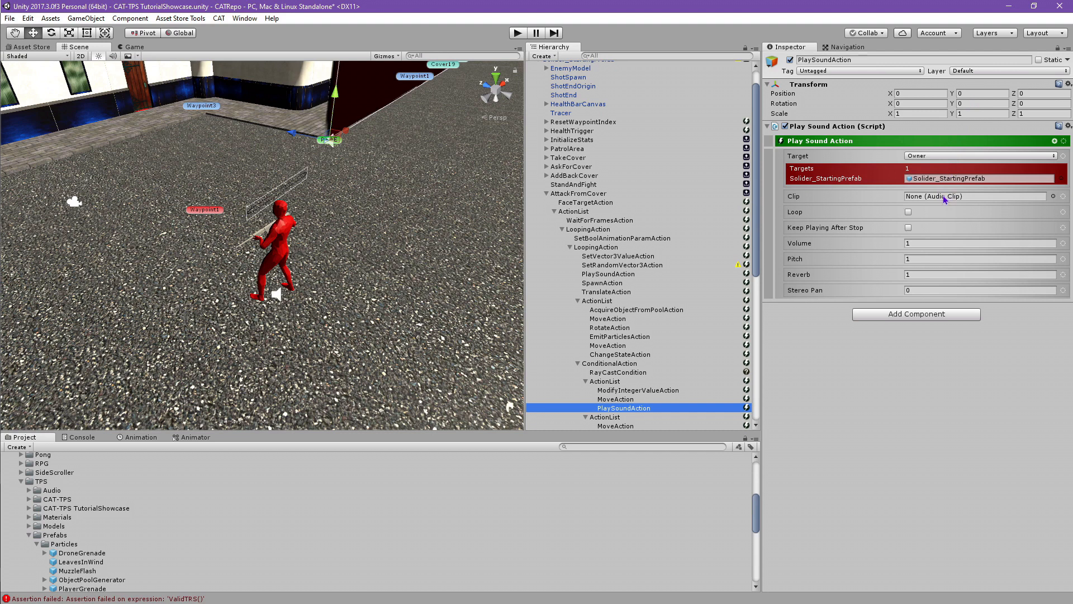
pyautogui.click(29, 536)
pyautogui.click(29, 491)
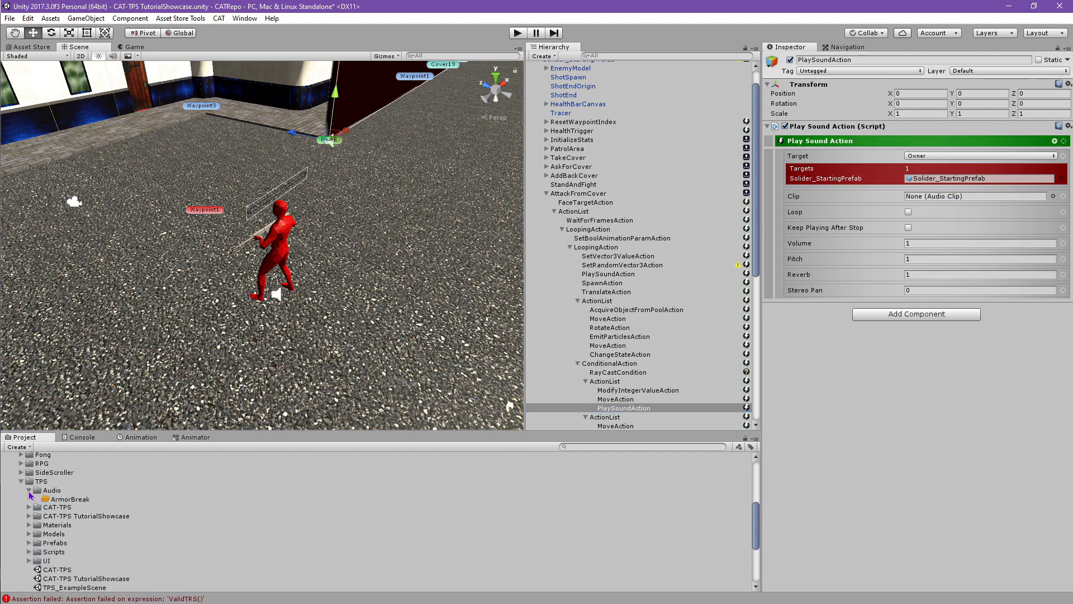
pyautogui.scroll(-5, 90, 539)
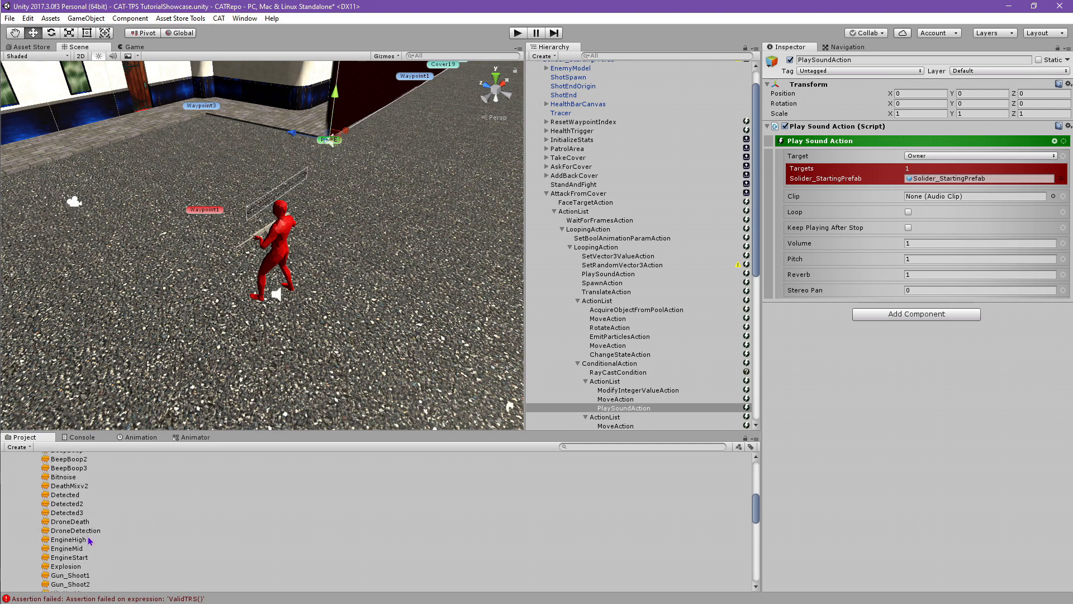
pyautogui.scroll(-5, 90, 540)
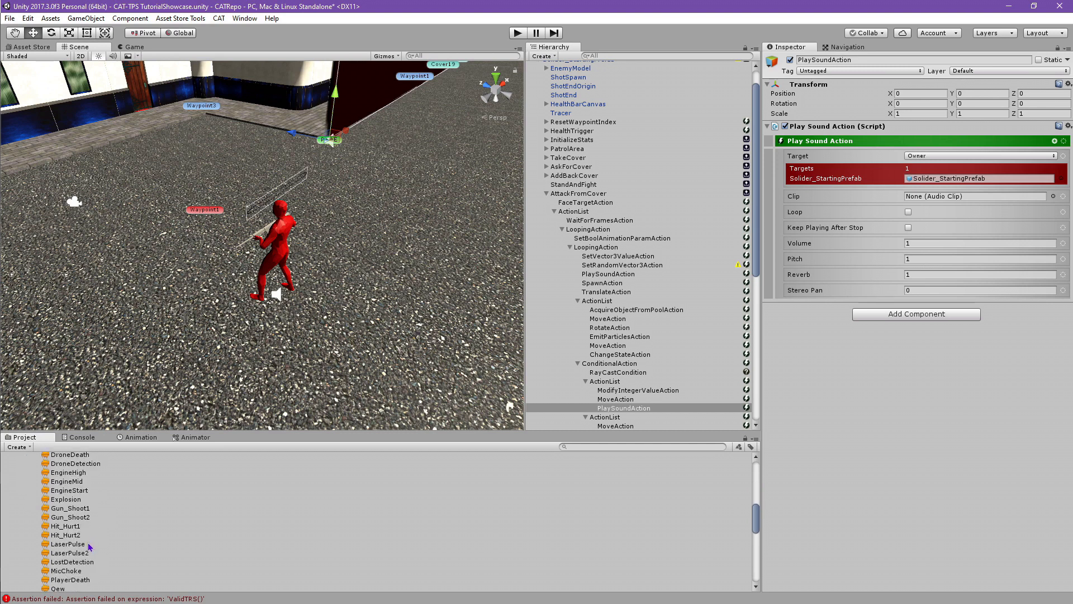
pyautogui.moveTo(73, 526); pyautogui.dragTo(957, 197)
pyautogui.click(935, 245)
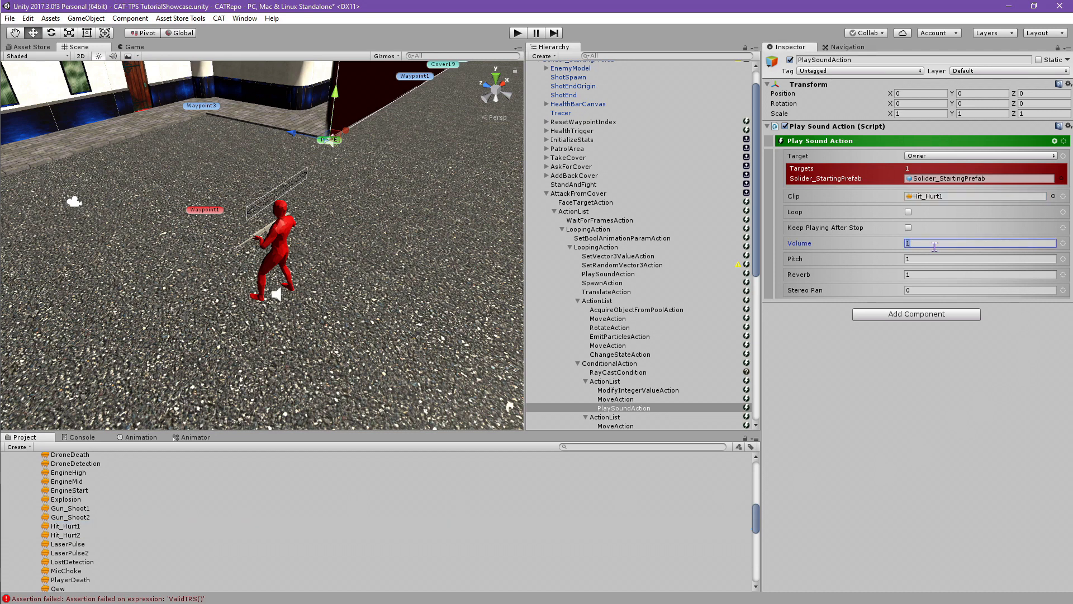
pyautogui.press('Return')
pyautogui.click(943, 408)
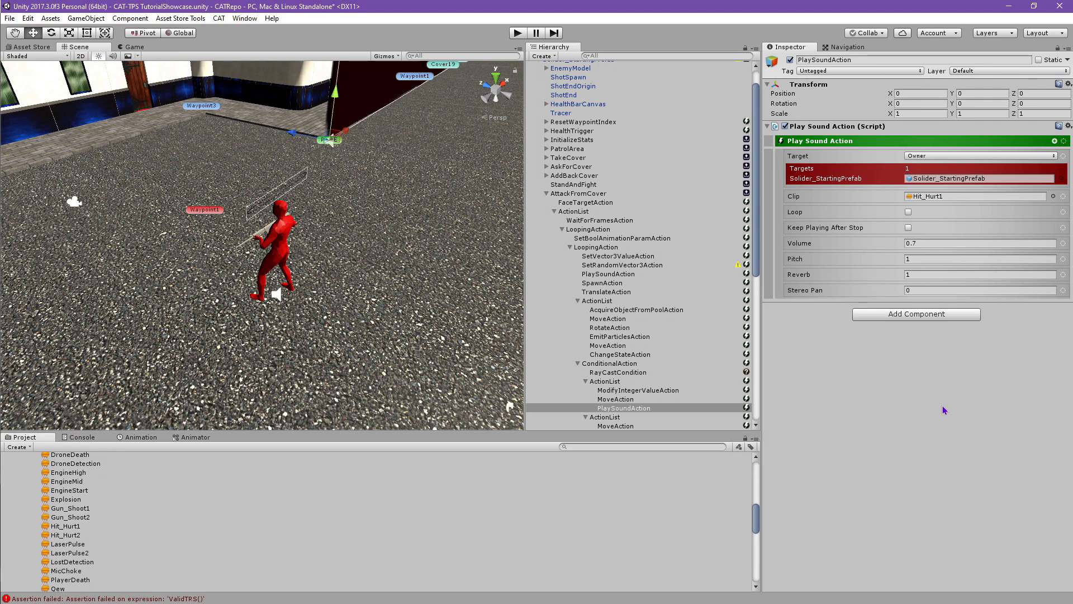
# Enable the path option for the Target of the second Action List's Move Action and set the path to ShotEnd
pyautogui.scroll(-3, 637, 335)
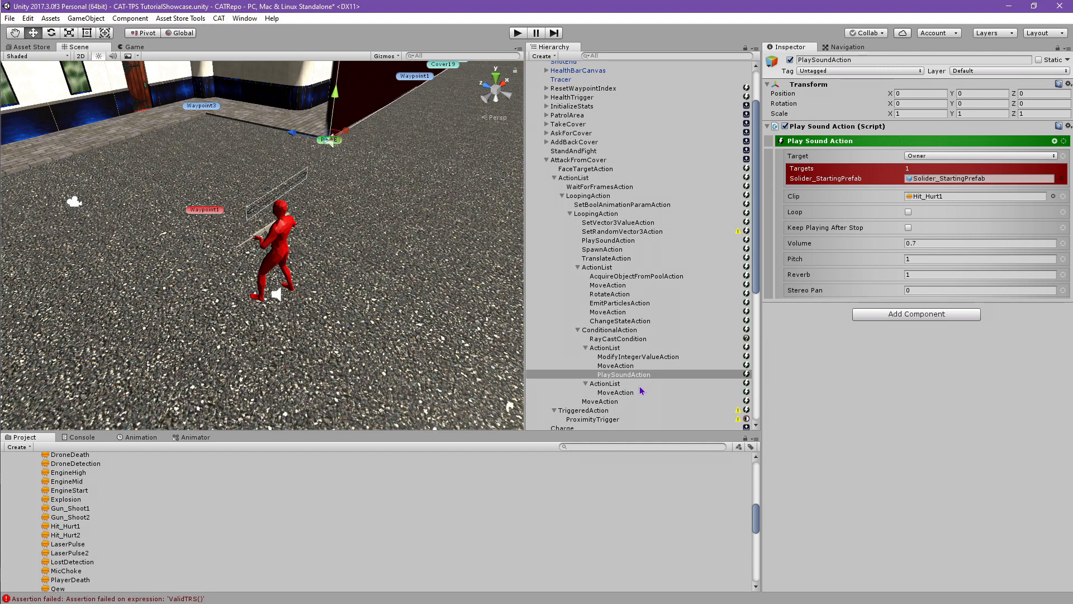
pyautogui.click(637, 392)
pyautogui.click(641, 367)
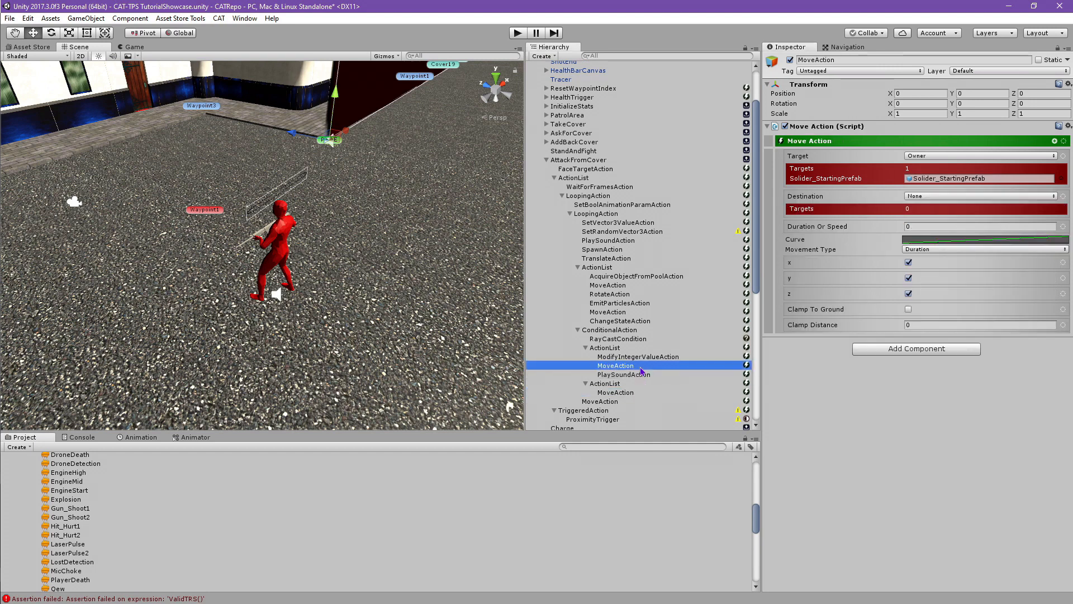
pyautogui.click(632, 393)
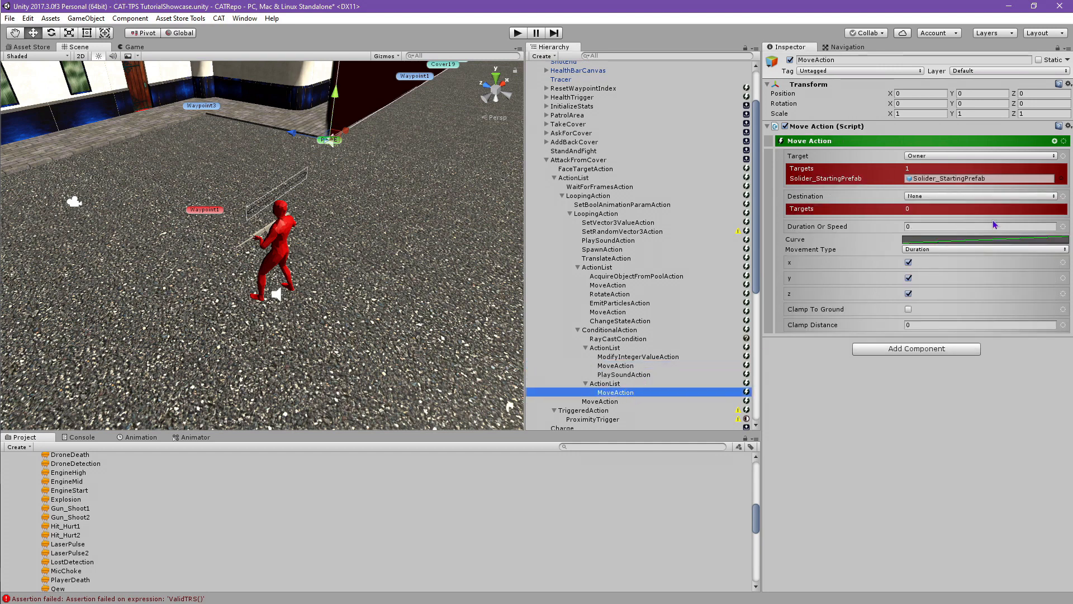
pyautogui.click(1064, 158)
pyautogui.moveTo(1011, 282)
pyautogui.click(888, 279)
pyautogui.click(961, 167)
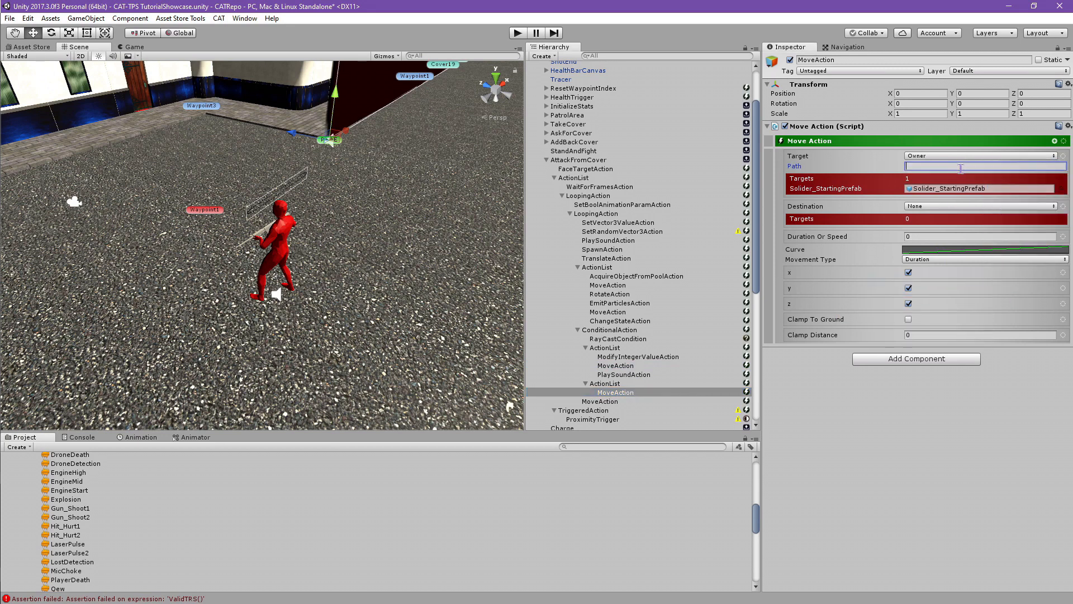
pyautogui.write('ShotEn')
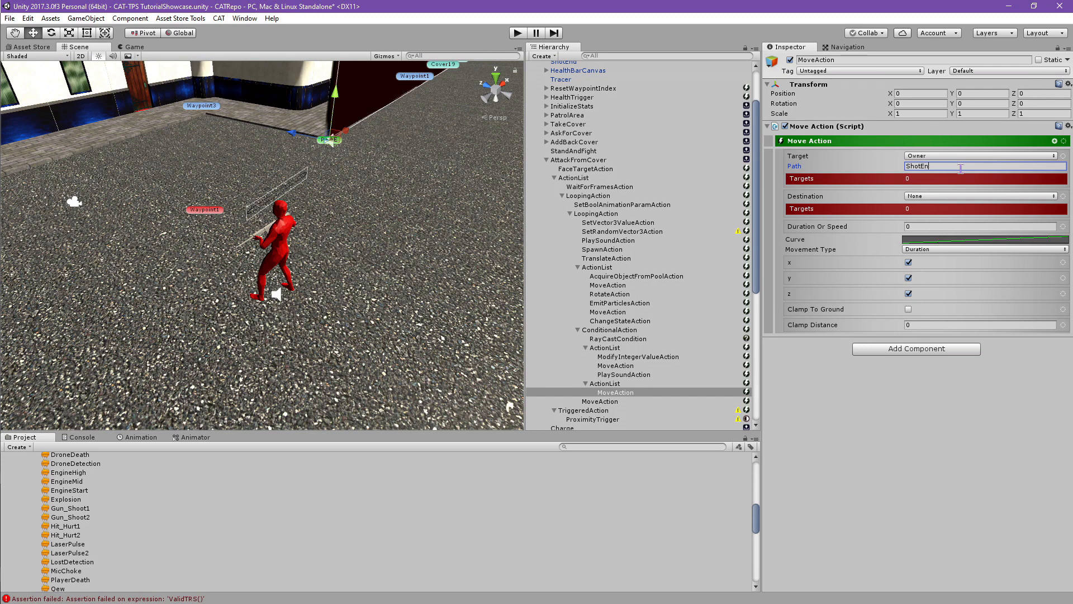
pyautogui.write('d')
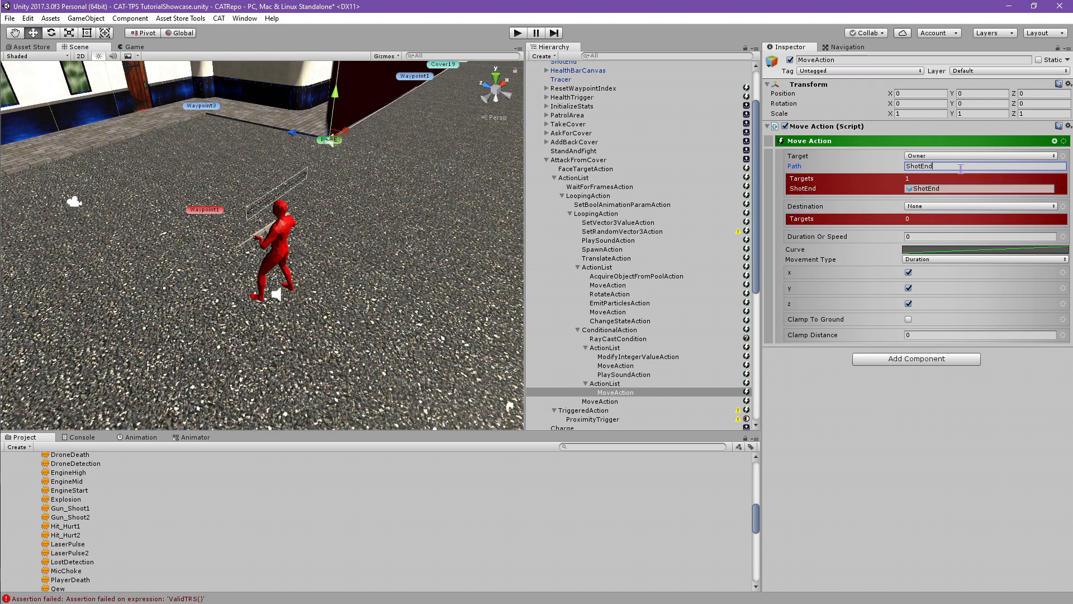
# Set the Destination of the second Action List's Move Action to Owner with the path ShotEndOrigin
pyautogui.click(1053, 207)
pyautogui.click(1023, 236)
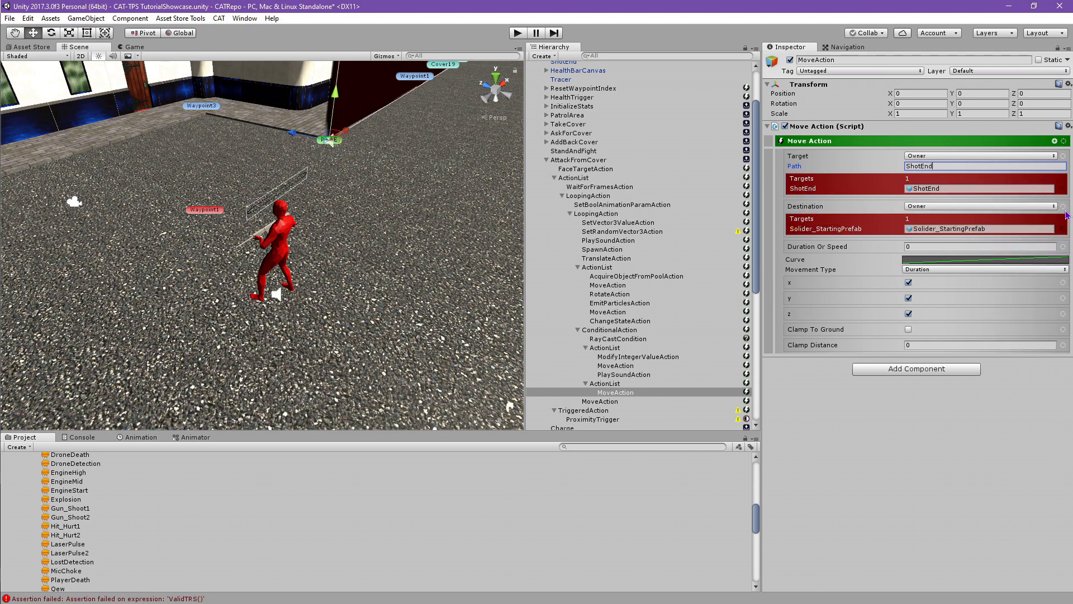
pyautogui.click(1053, 206)
pyautogui.moveTo(1027, 331)
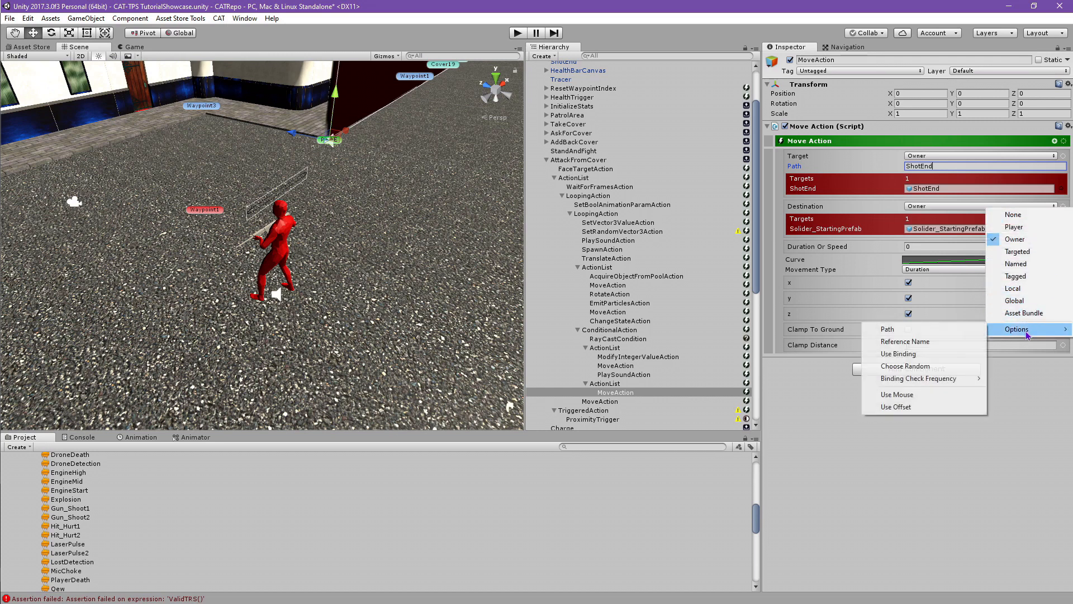
pyautogui.click(957, 331)
pyautogui.click(961, 215)
pyautogui.write('ShotEndOrigin')
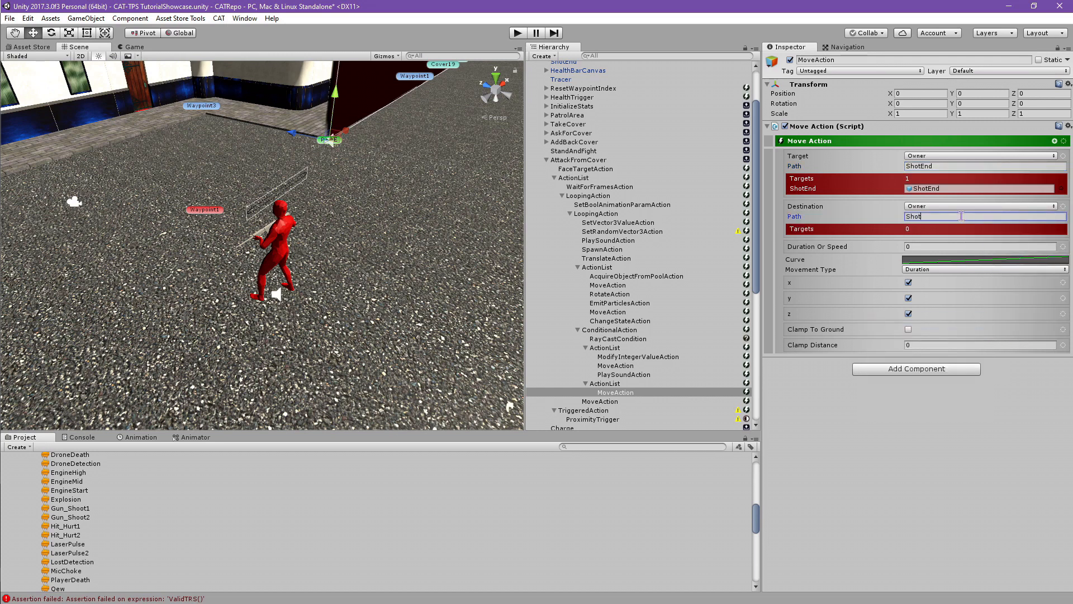
pyautogui.click(625, 366)
pyautogui.click(629, 393)
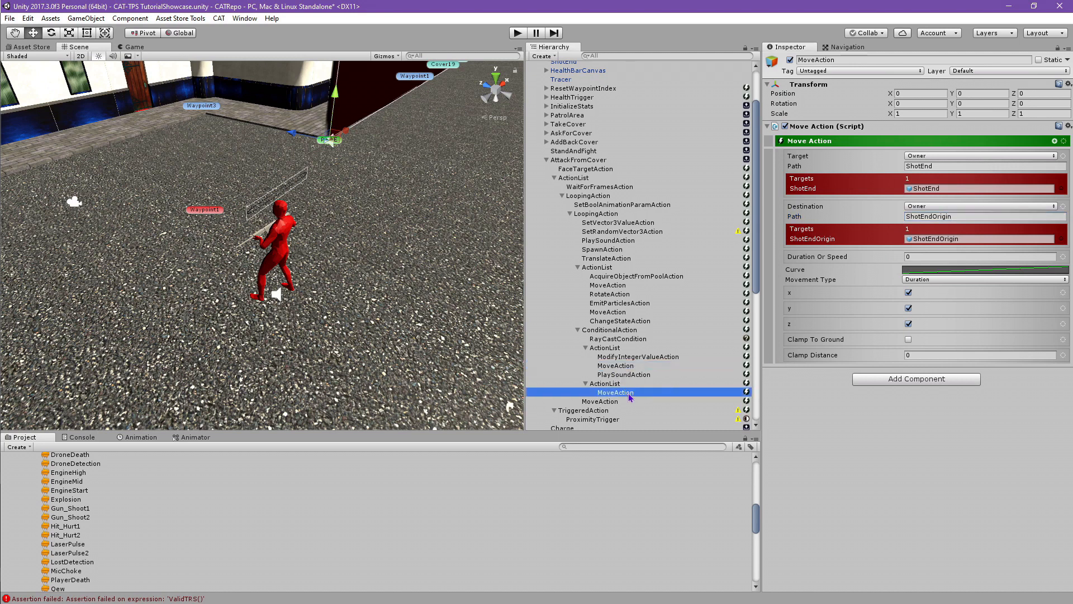
# Set the Destination of the Move Action below the ConditionalAction to Owner and enable its path option
pyautogui.click(614, 401)
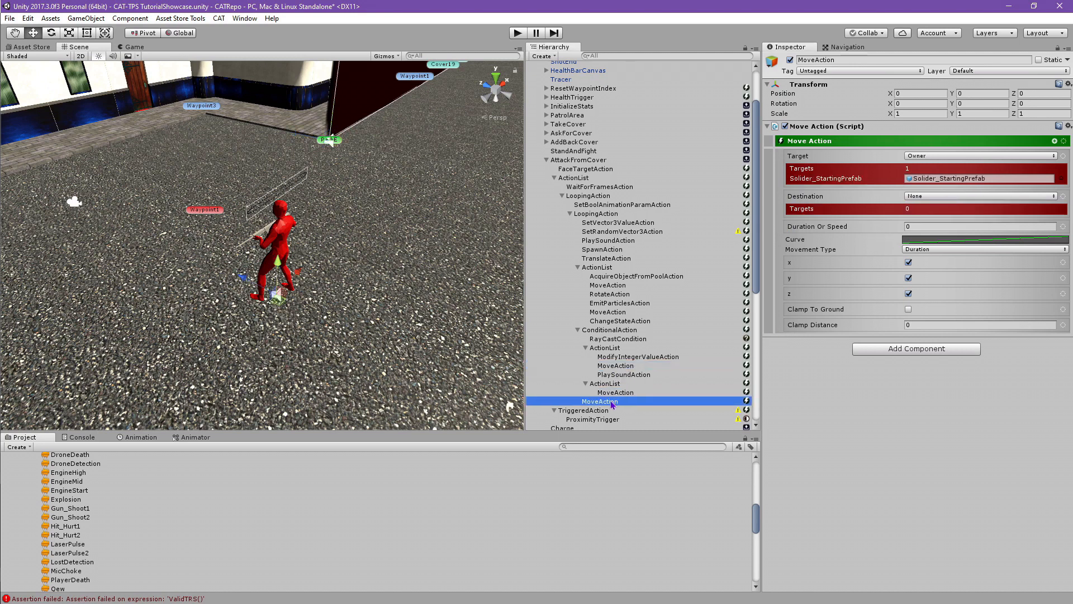
pyautogui.click(1053, 196)
pyautogui.click(1040, 230)
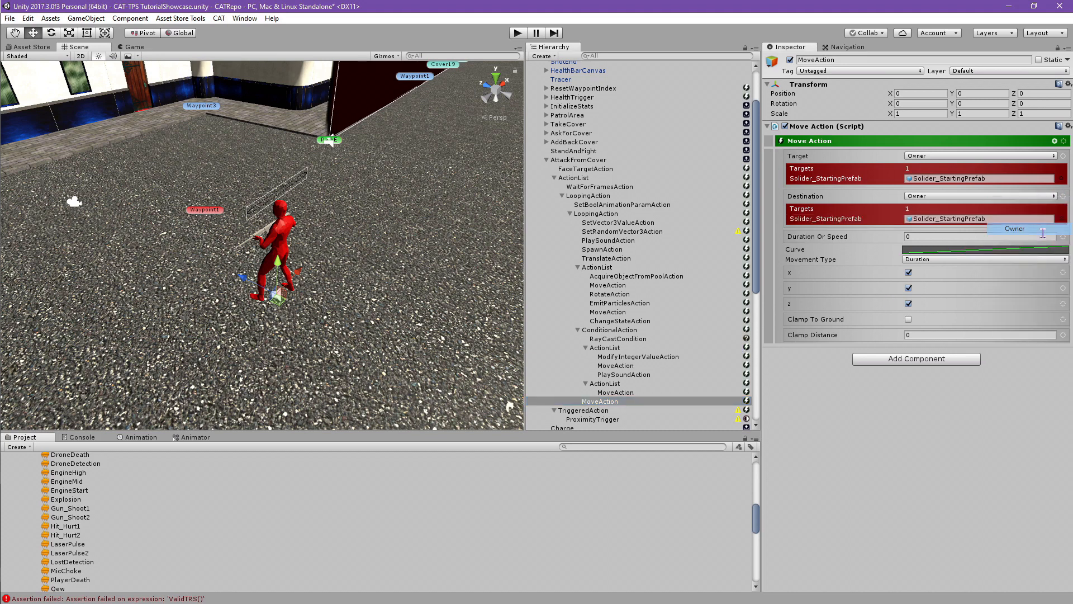
pyautogui.click(1056, 197)
pyautogui.click(1004, 323)
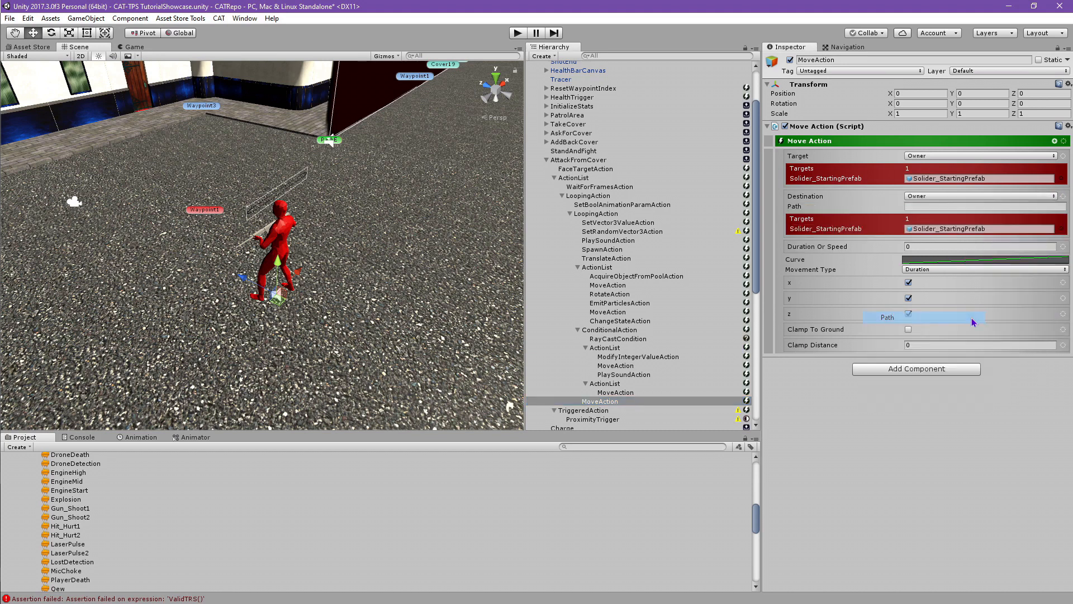
# Enable the path option for this last Move Action's Target and set the path to ShotEnd
pyautogui.click(1054, 156)
pyautogui.moveTo(1023, 278)
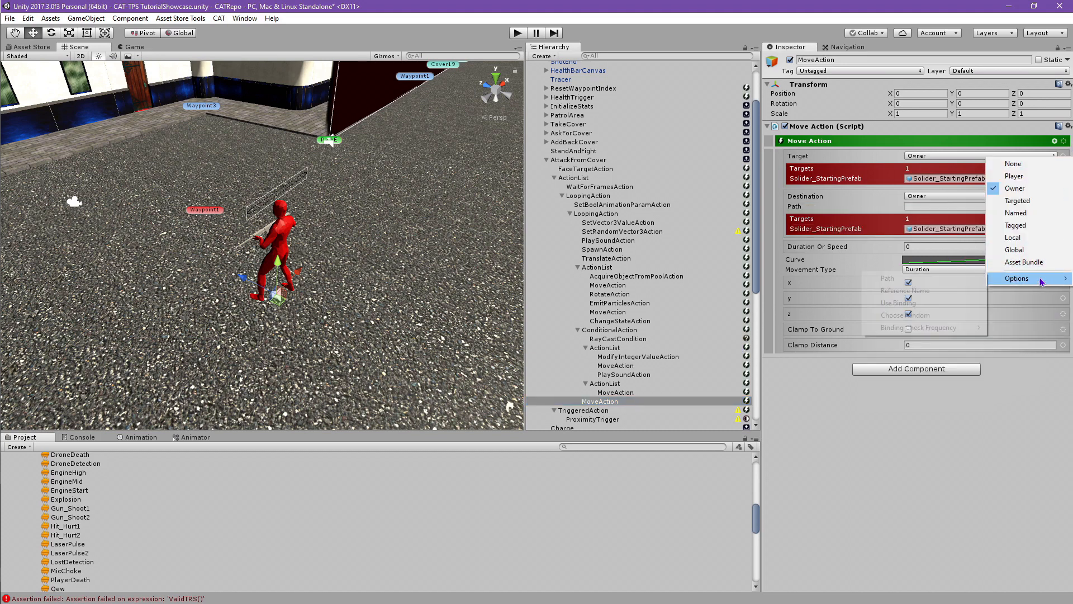
pyautogui.click(976, 278)
pyautogui.click(1008, 166)
pyautogui.write('ShotEnd')
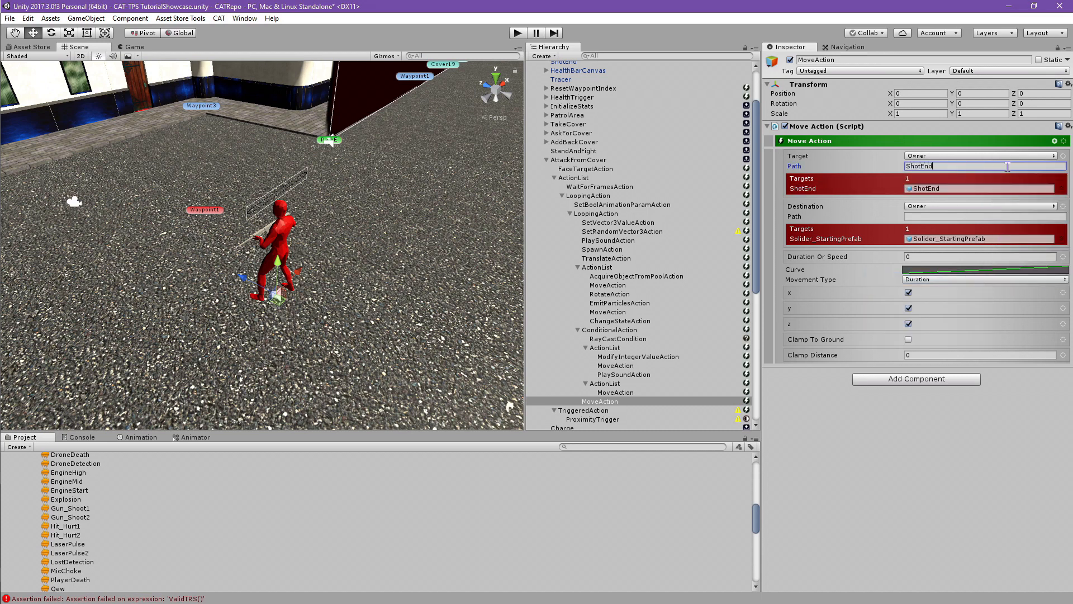
# Set the Destination path of the looping action's last Move Action to ShotEndOrigin
pyautogui.click(972, 206)
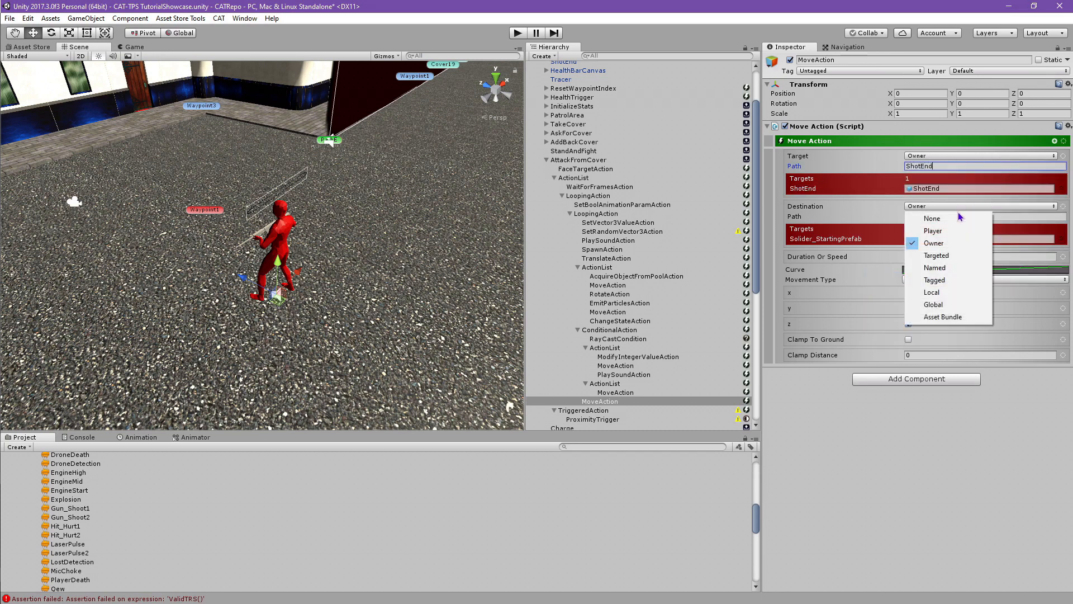
pyautogui.click(1032, 218)
pyautogui.click(1031, 217)
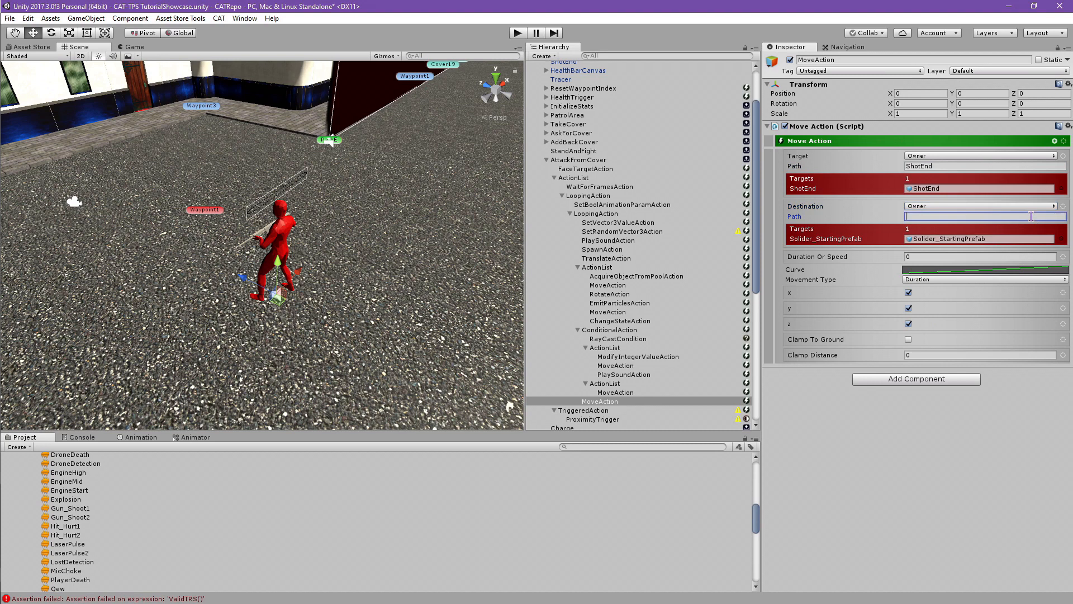
pyautogui.write('ShotEnd0')
pyautogui.write('rigin')
pyautogui.click(868, 436)
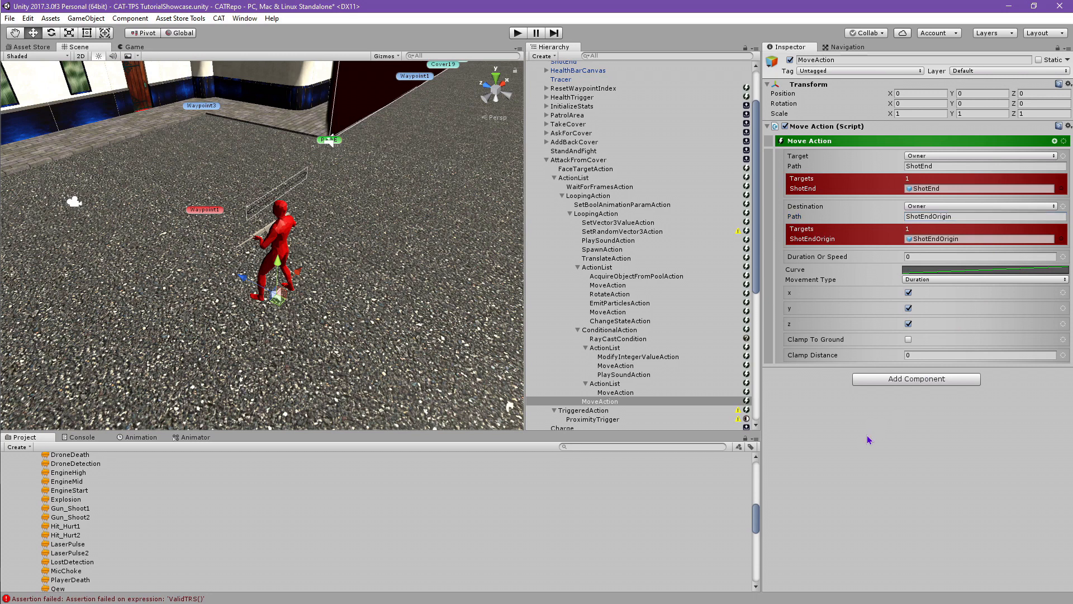
pyautogui.click(638, 402)
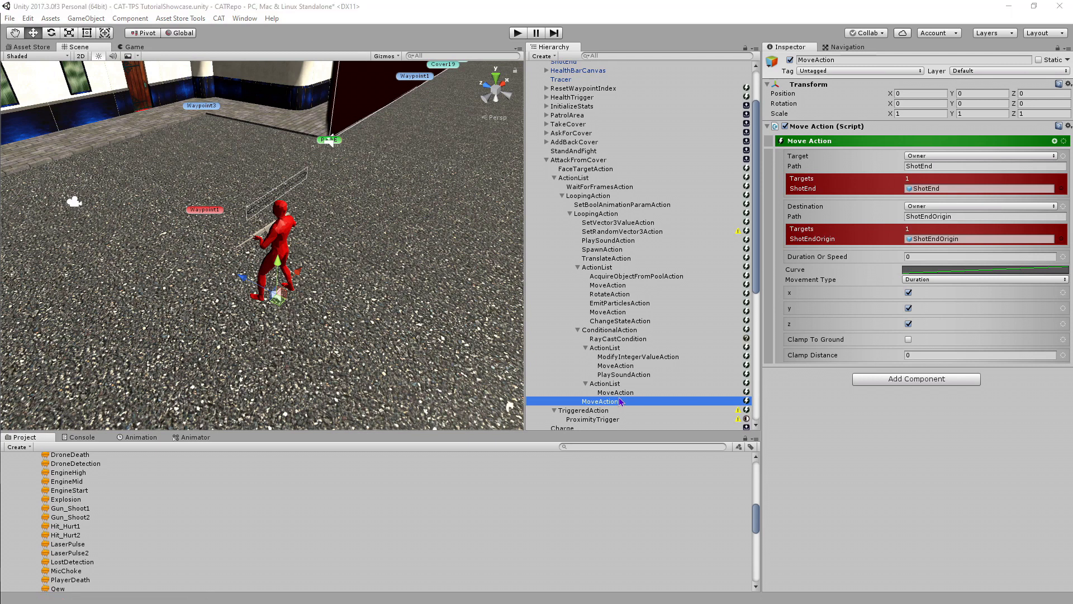
# Reset the transform of the TriggeredAction under AttackFromCover and rename the object DetectionRadius
pyautogui.click(553, 178)
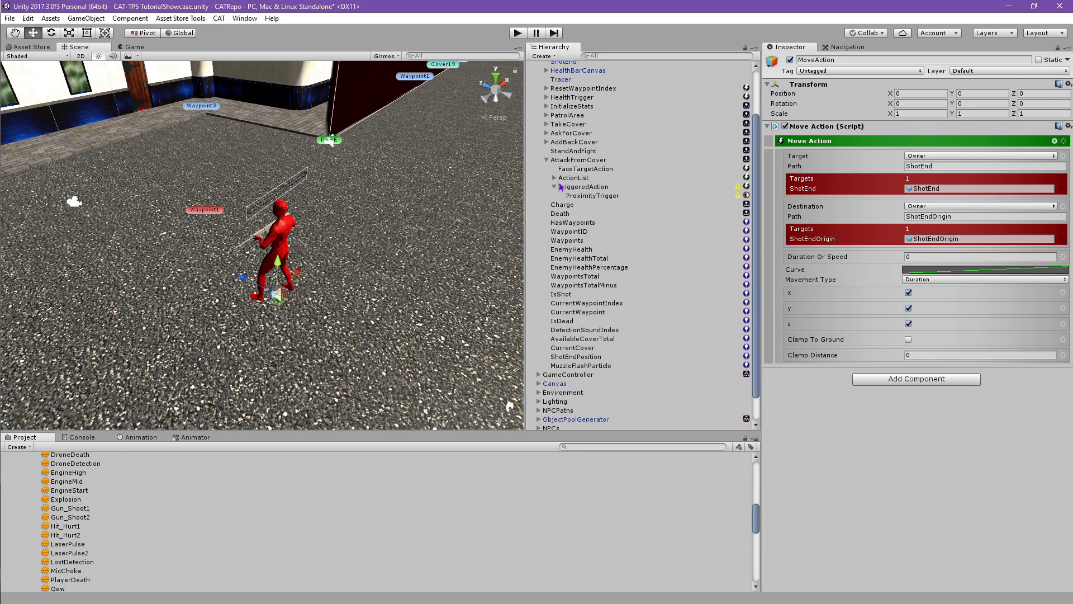
pyautogui.click(576, 187)
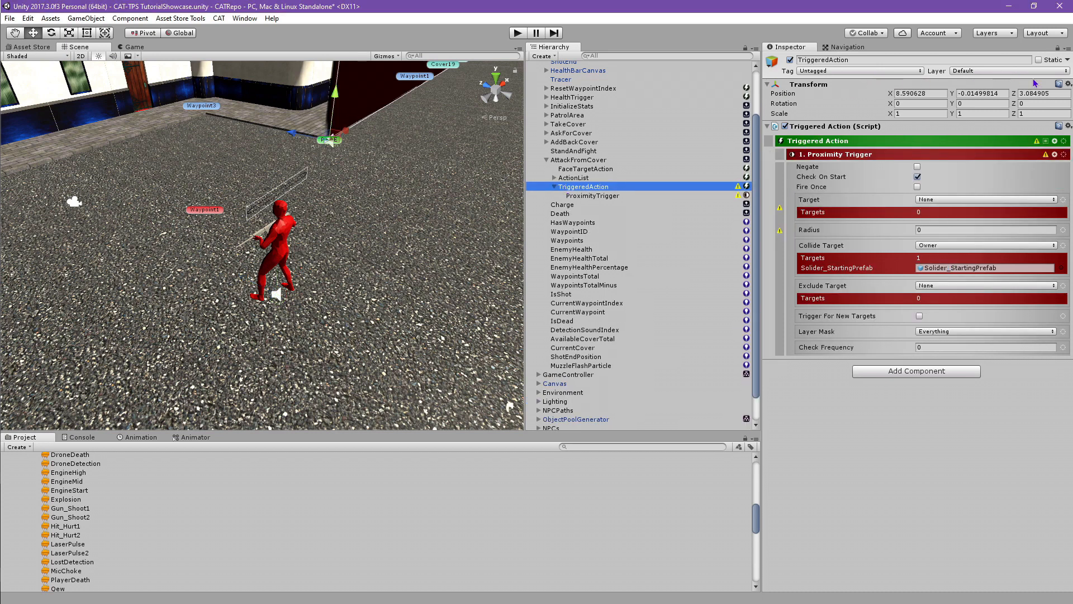
pyautogui.click(1070, 85)
pyautogui.click(1056, 98)
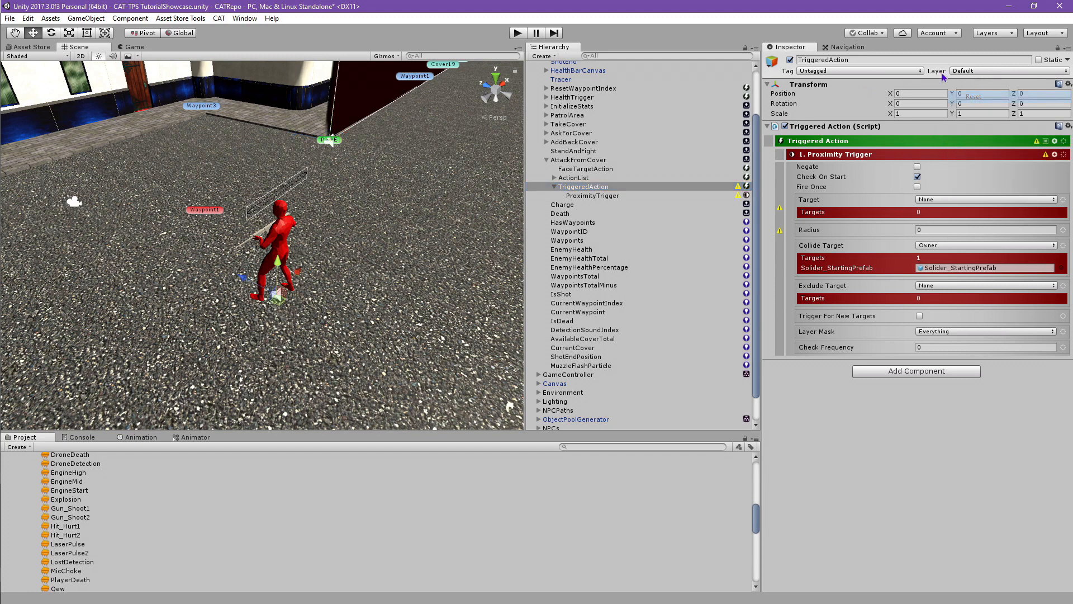
pyautogui.click(896, 60)
pyautogui.write('De')
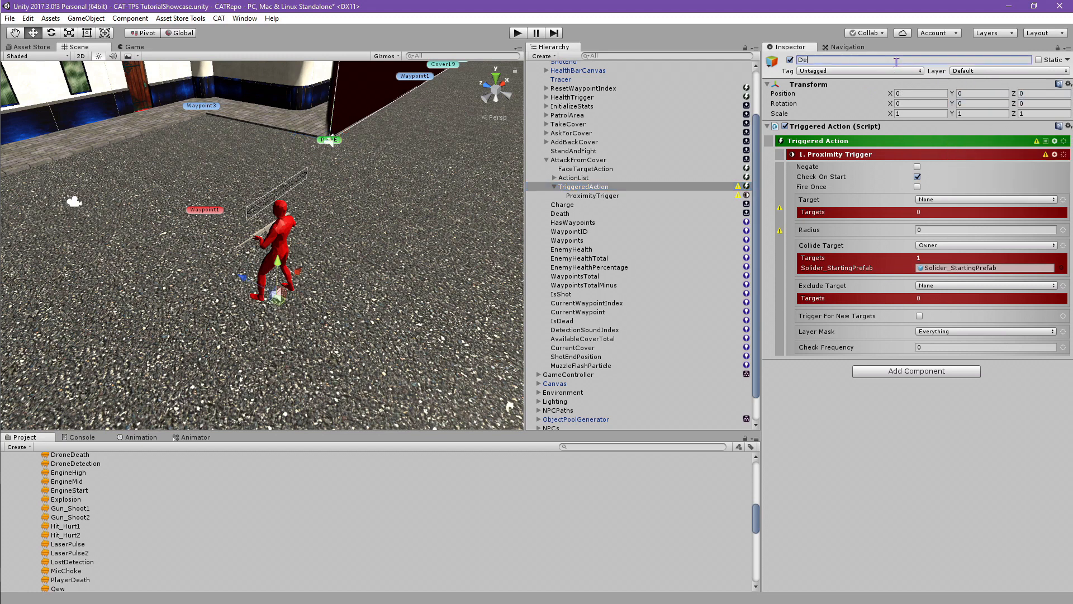
pyautogui.write('tectionRadius')
pyautogui.press('Return')
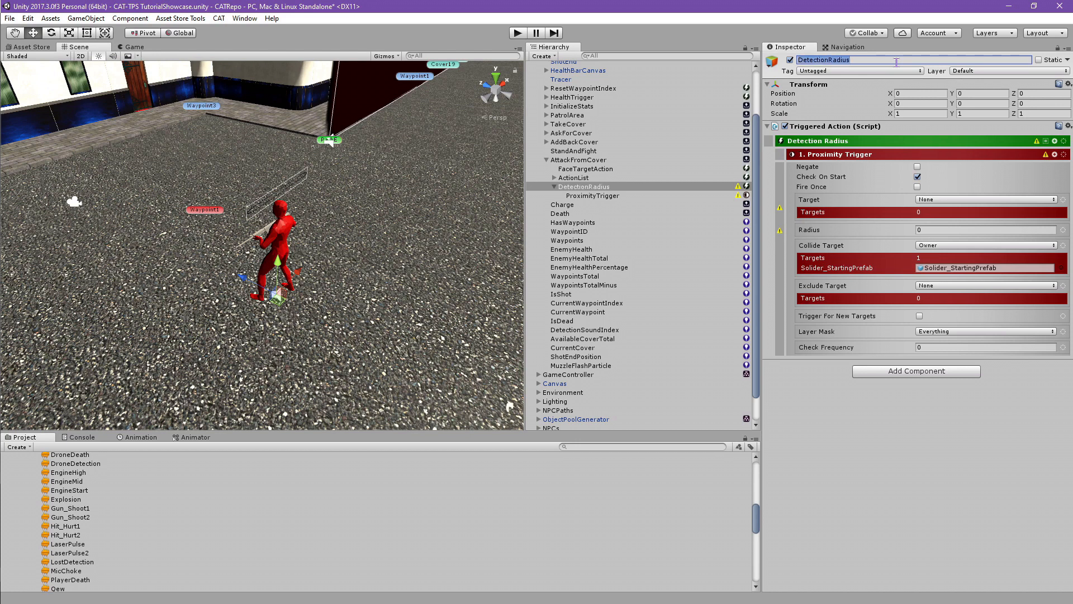
pyautogui.click(993, 420)
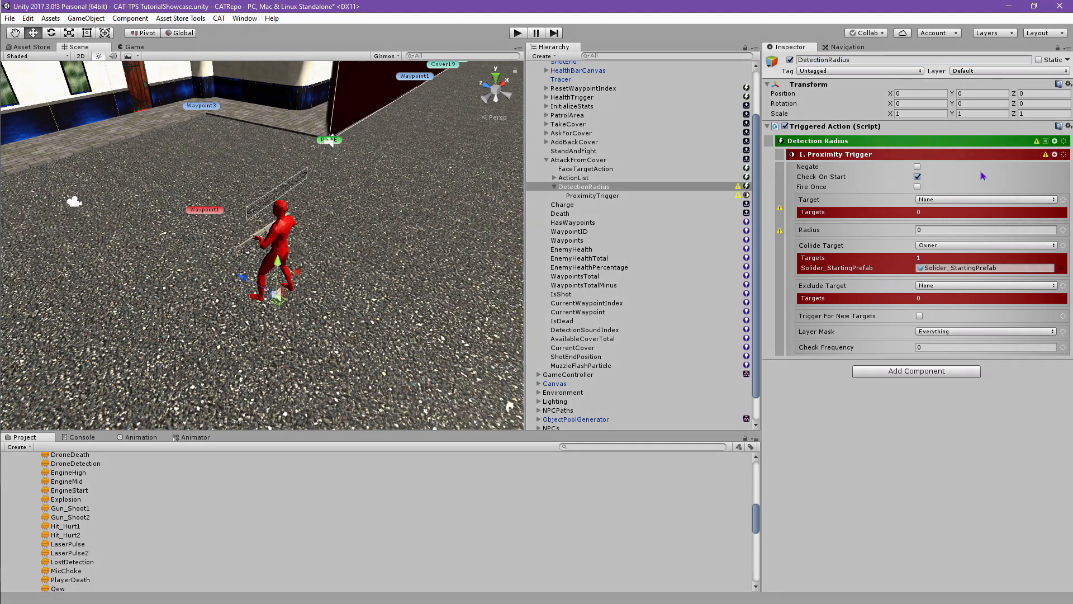
# Add a Bool Value condition as a child of DetectionRadius
pyautogui.click(1055, 142)
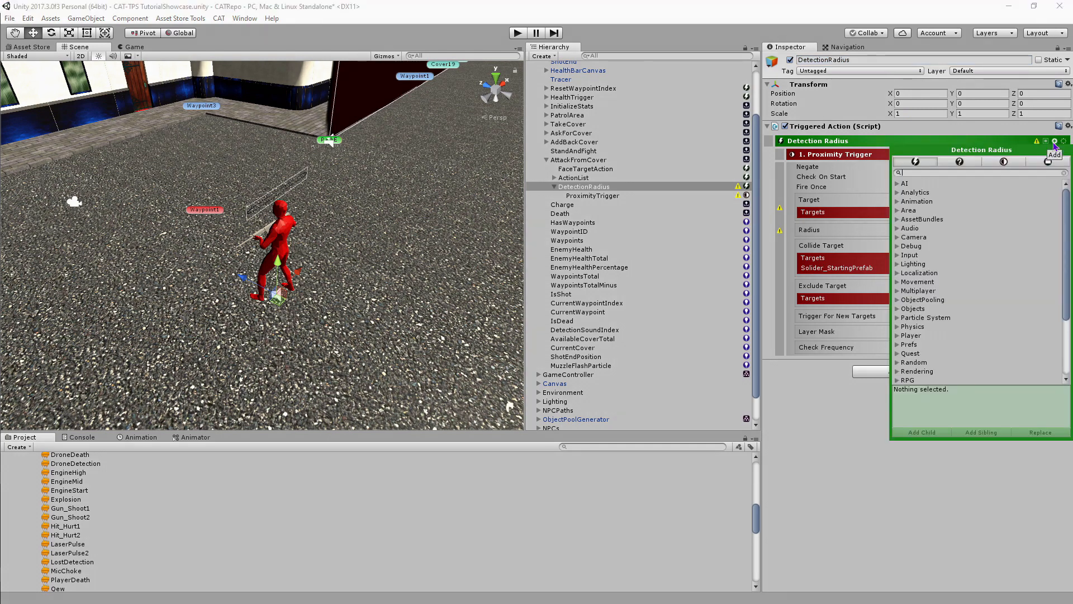
pyautogui.write('Bool')
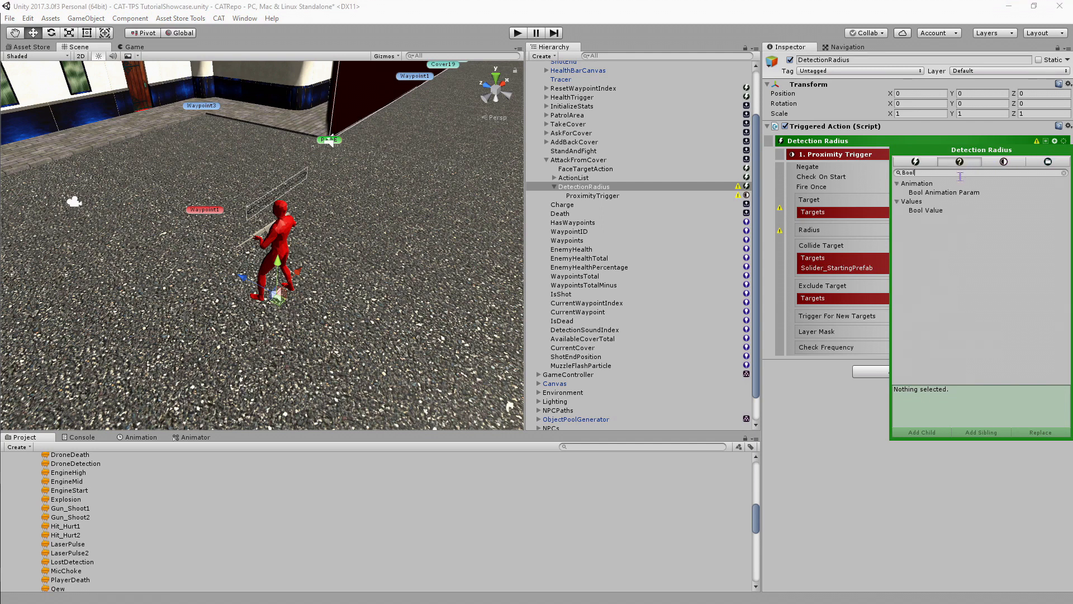
pyautogui.click(931, 211)
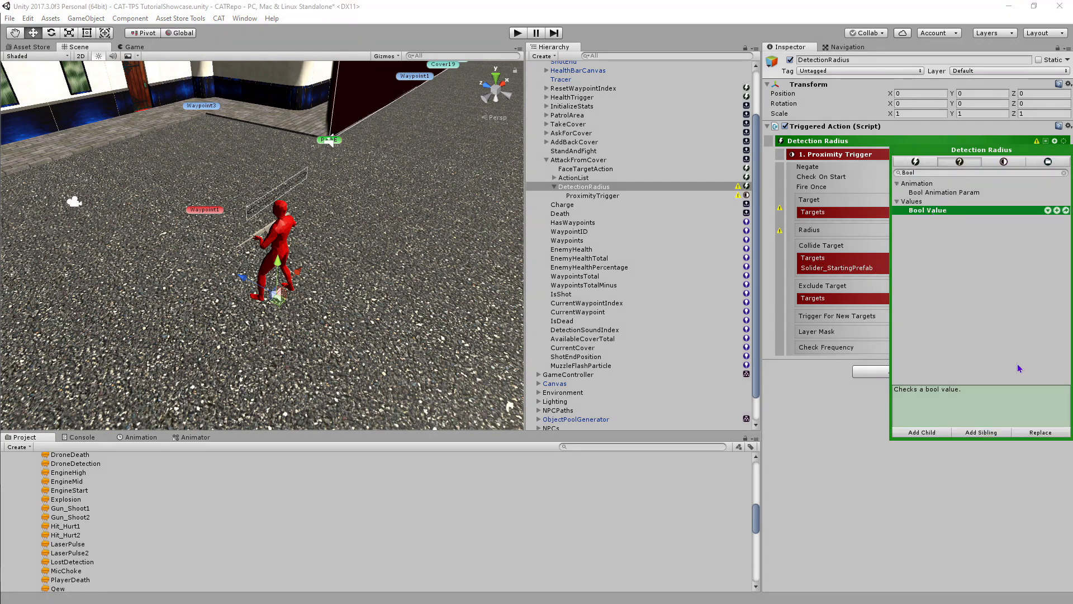
pyautogui.click(911, 433)
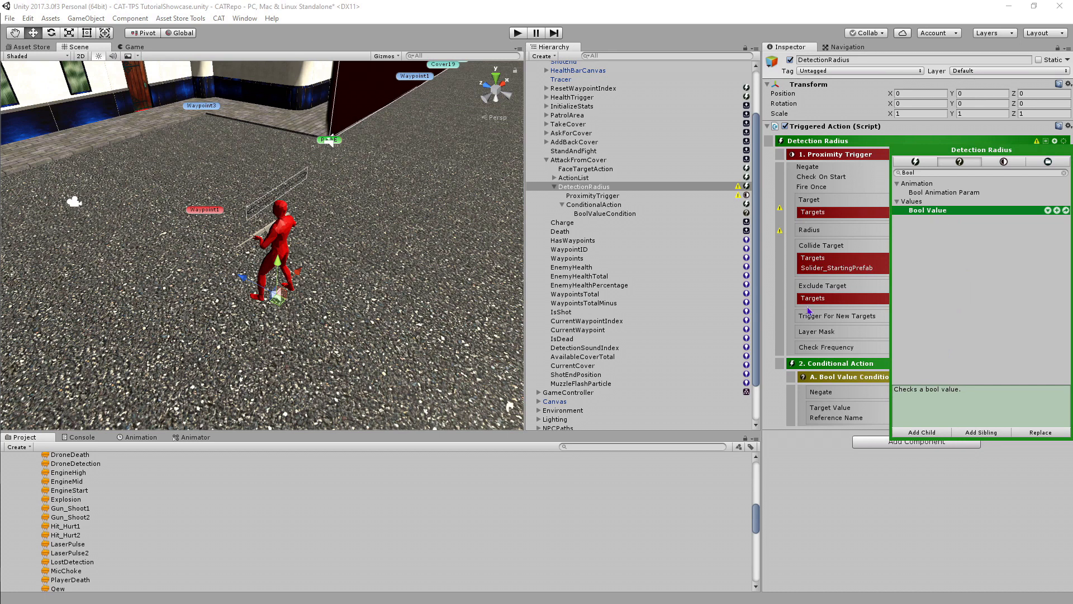
pyautogui.click(816, 495)
# Add an Action List as a child of DetectionRadius's Conditional Action
pyautogui.click(1055, 364)
pyautogui.write('Action')
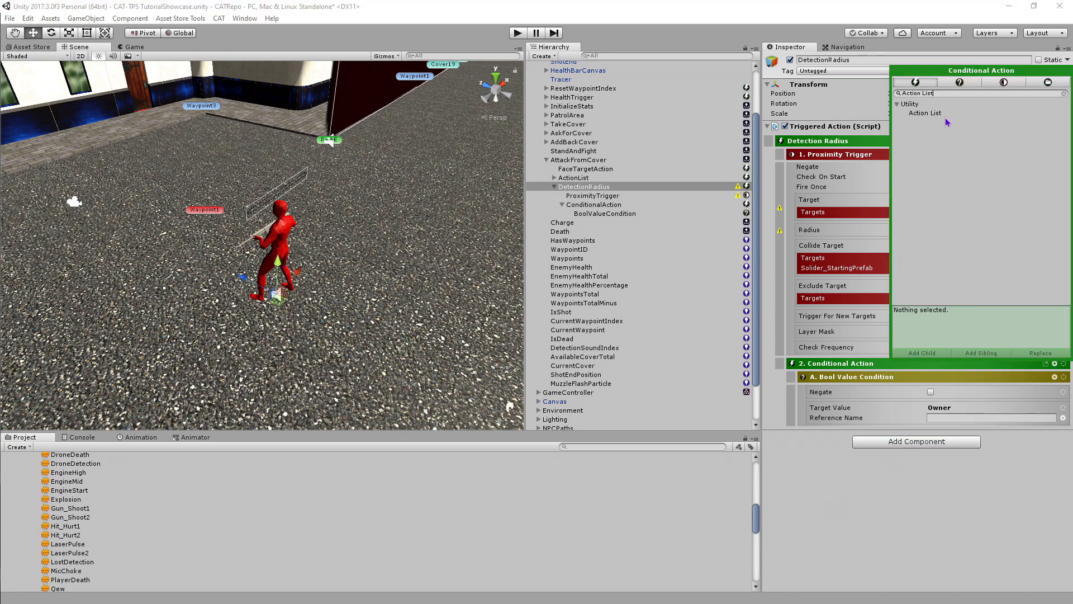
pyautogui.write(' List')
pyautogui.click(926, 354)
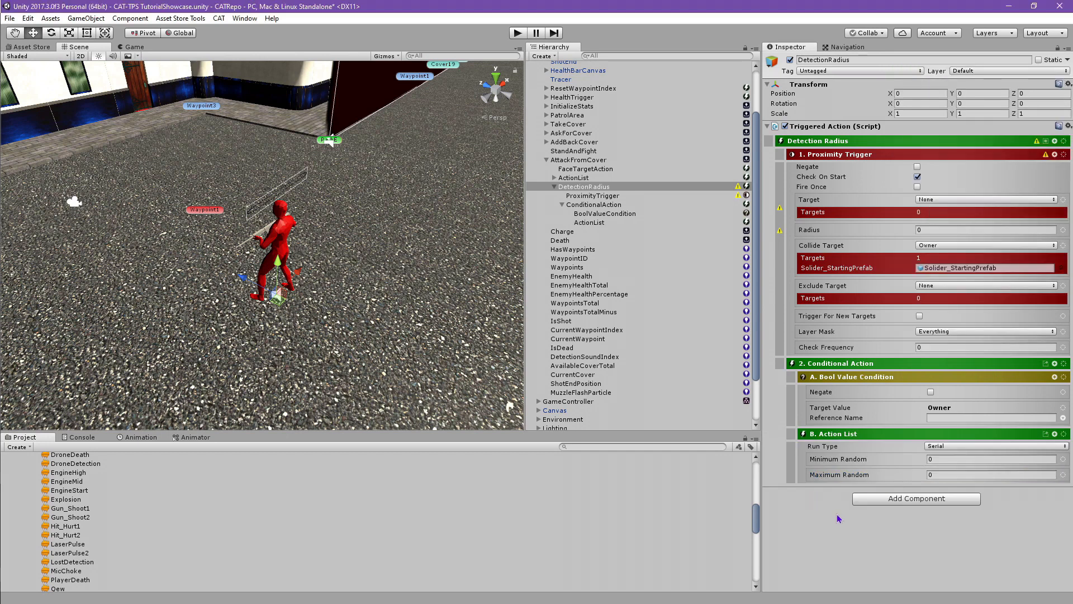
# Add a Play Sound action as a child of the Conditional Action's Action List
pyautogui.click(1056, 434)
pyautogui.write('Play S')
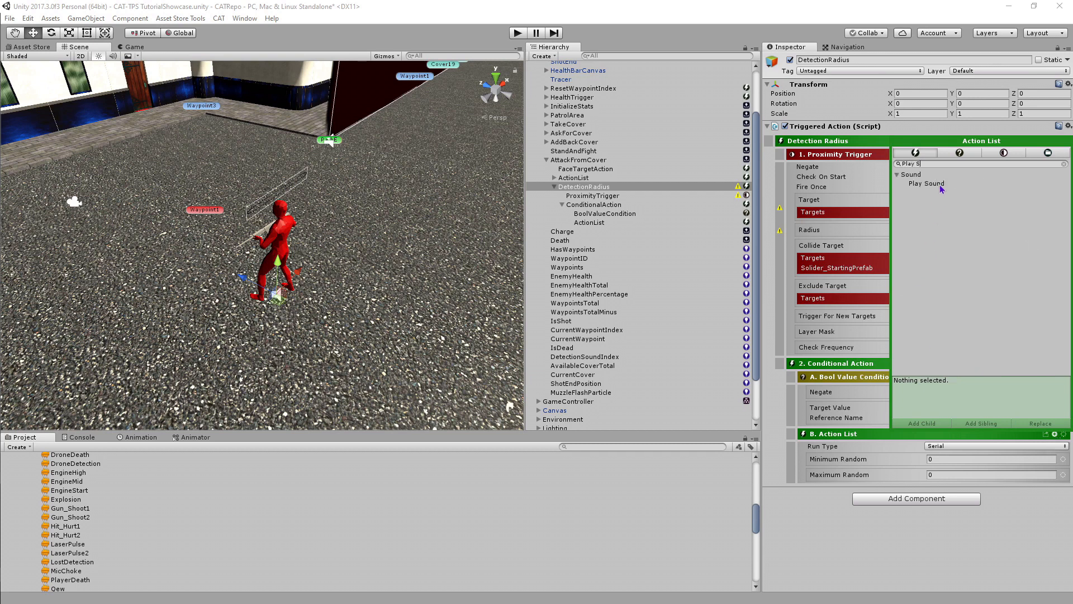
pyautogui.press('Down')
pyautogui.click(923, 423)
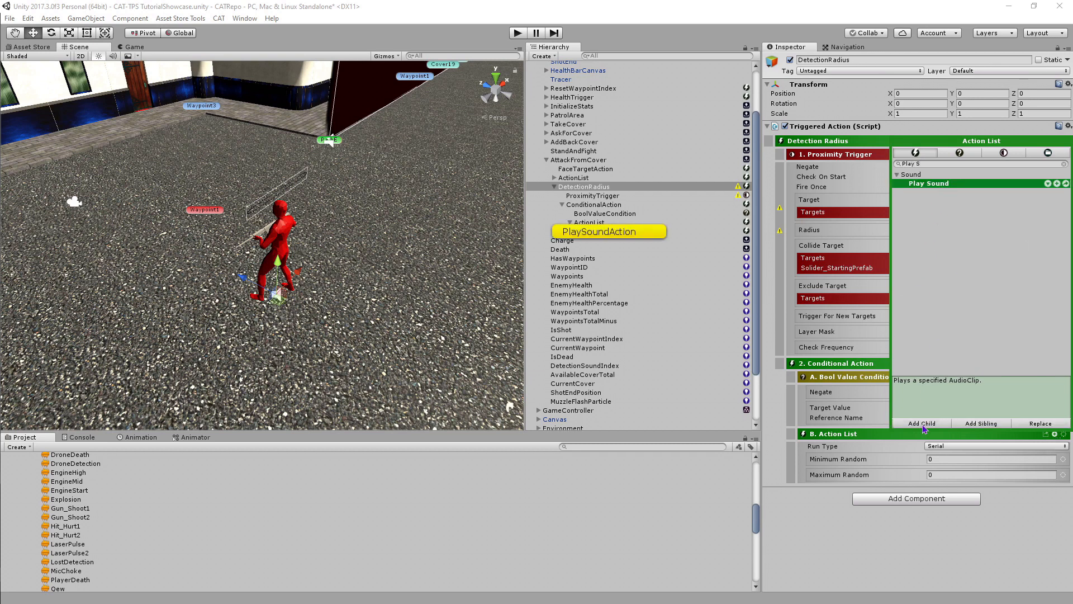
# Add a Change State action as a child of the Conditional Action's Action List
pyautogui.click(960, 163)
pyautogui.press('BackSpace')
pyautogui.write('Change')
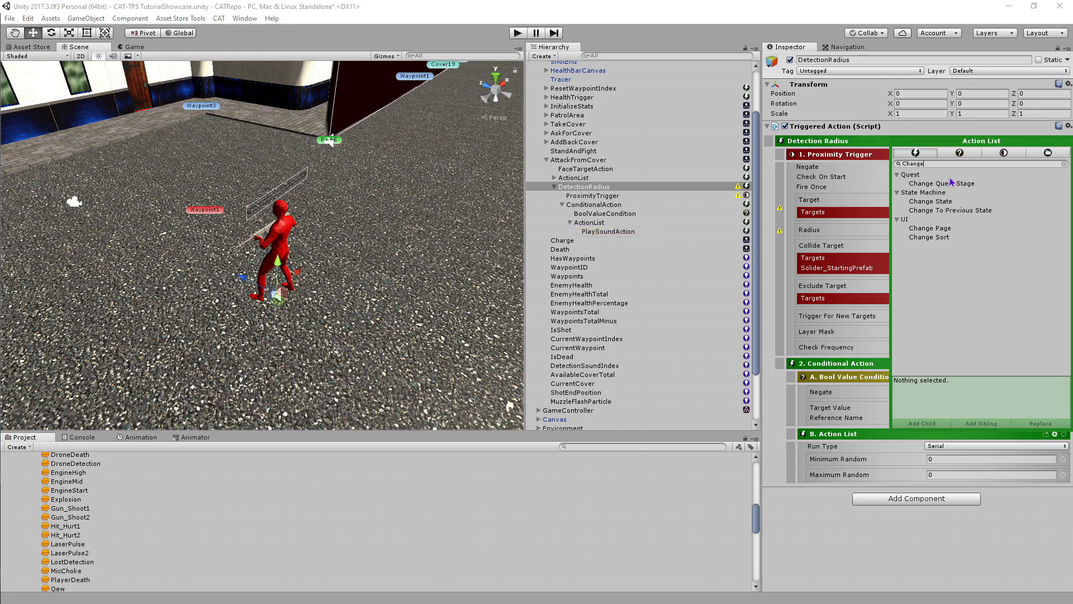
pyautogui.click(944, 201)
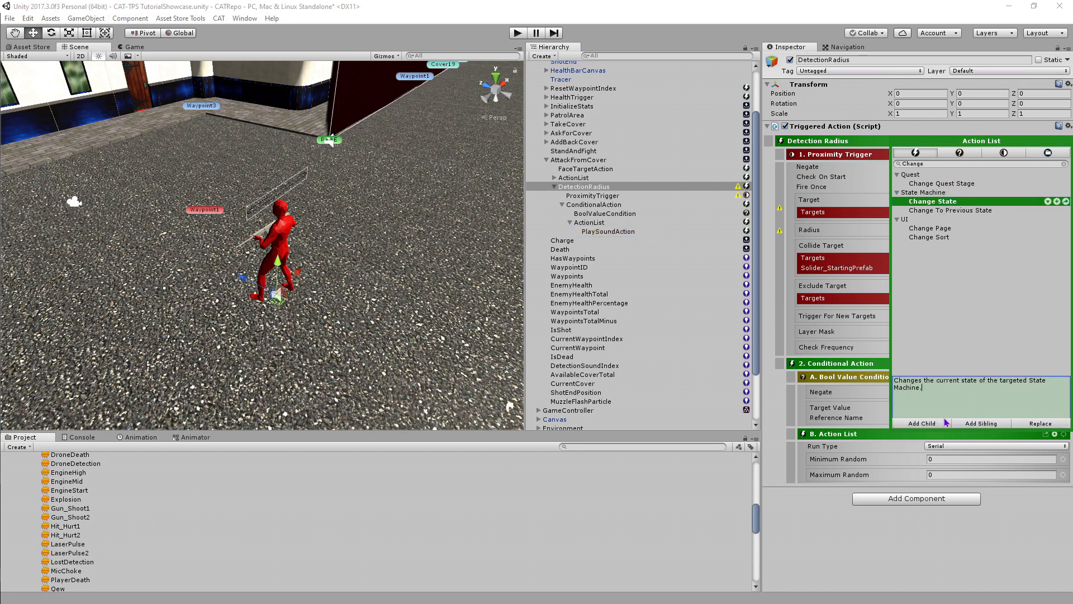
pyautogui.click(922, 423)
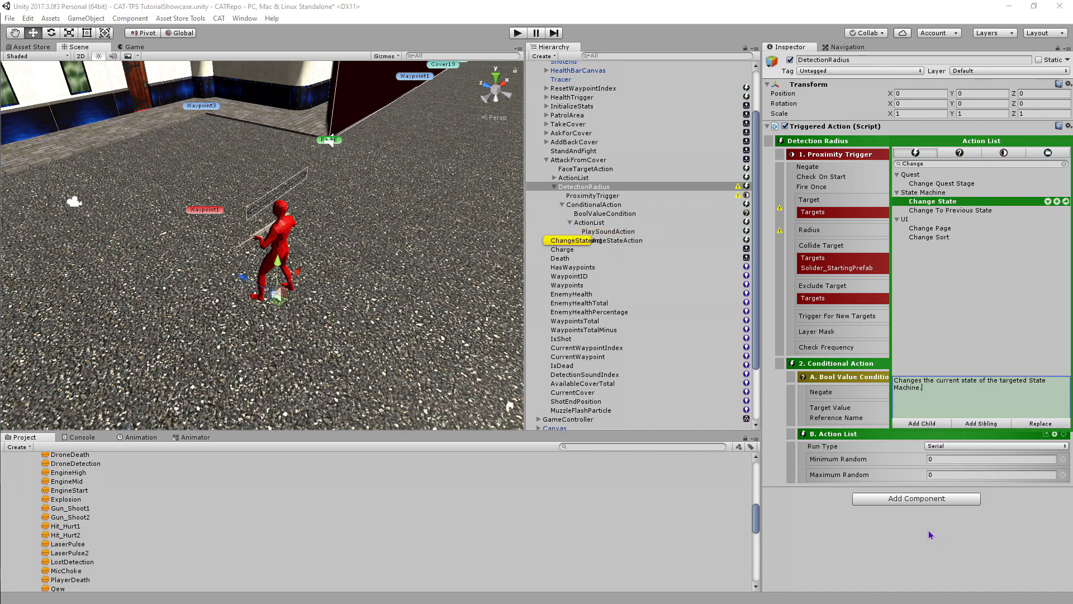
pyautogui.click(873, 524)
# Add a Destroy Object action as a child of DetectionRadius's Conditional Action
pyautogui.scroll(-3, 880, 523)
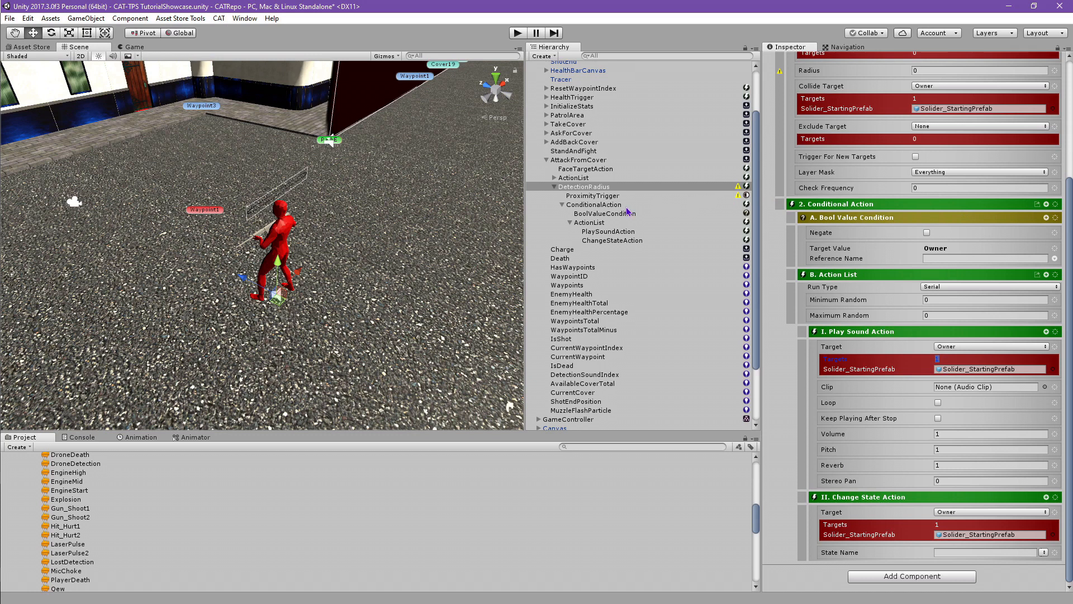
pyautogui.click(1047, 205)
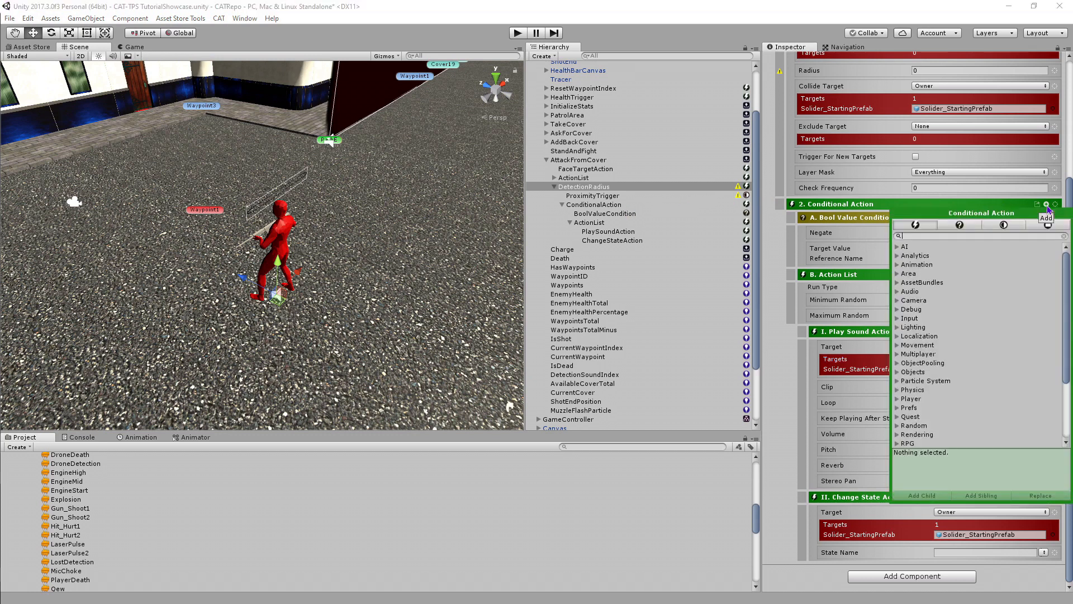
pyautogui.write('Destroy')
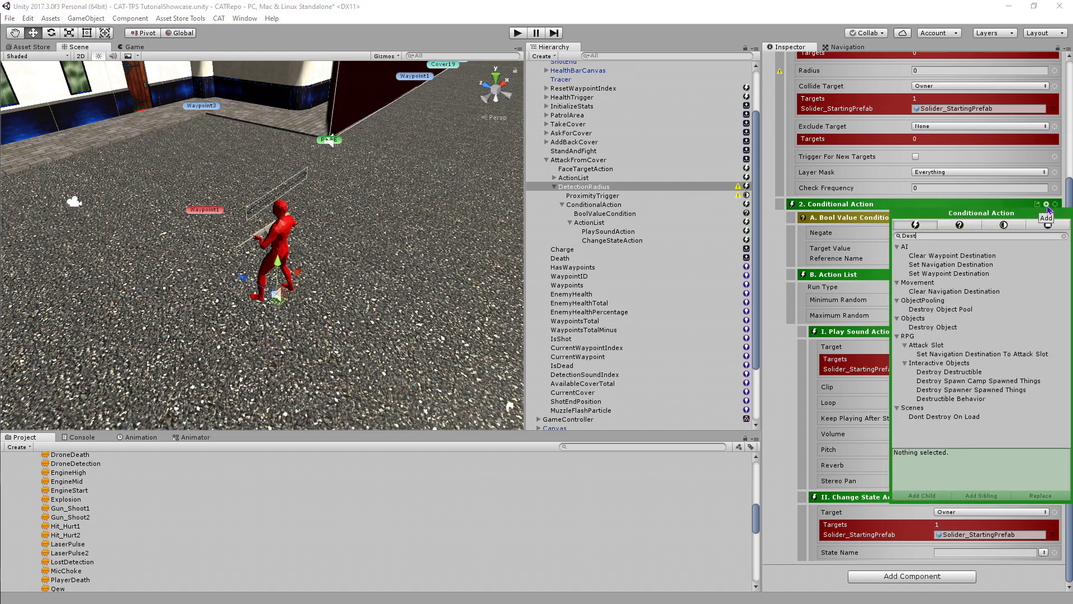
pyautogui.click(951, 273)
pyautogui.click(924, 497)
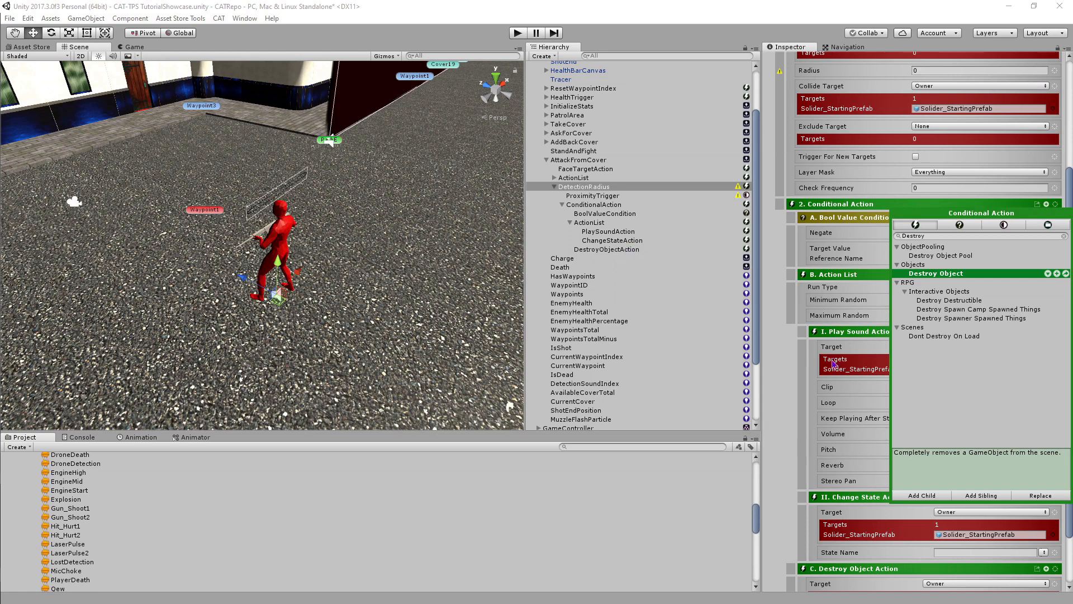
pyautogui.click(784, 388)
# Enable Negate on DetectionRadius's Proximity Trigger and set its Target to Owner
pyautogui.scroll(-3, 870, 417)
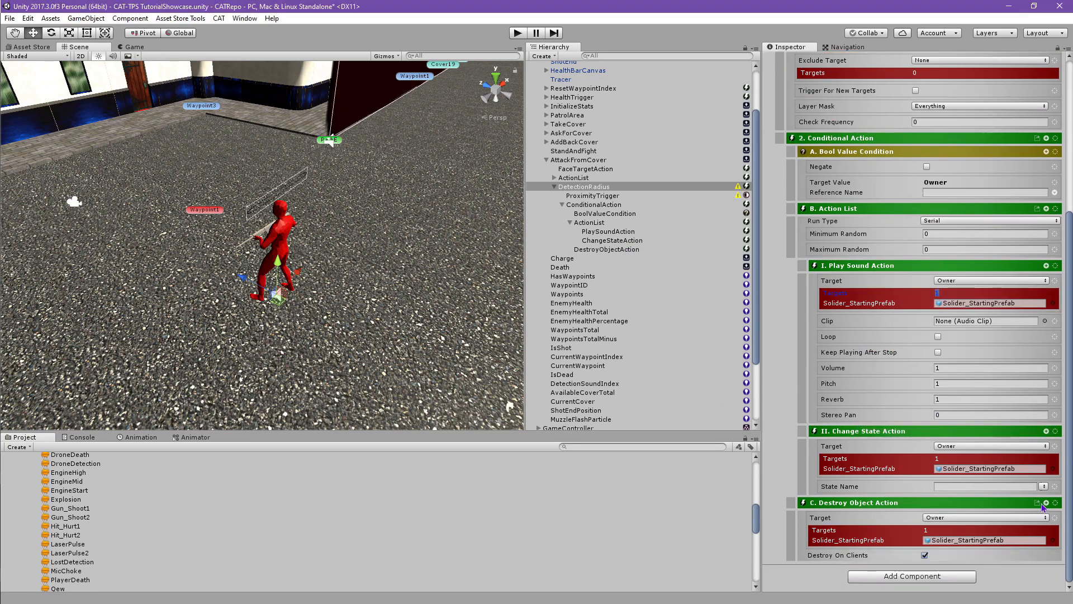
pyautogui.scroll(3, 969, 411)
pyautogui.scroll(5, 969, 410)
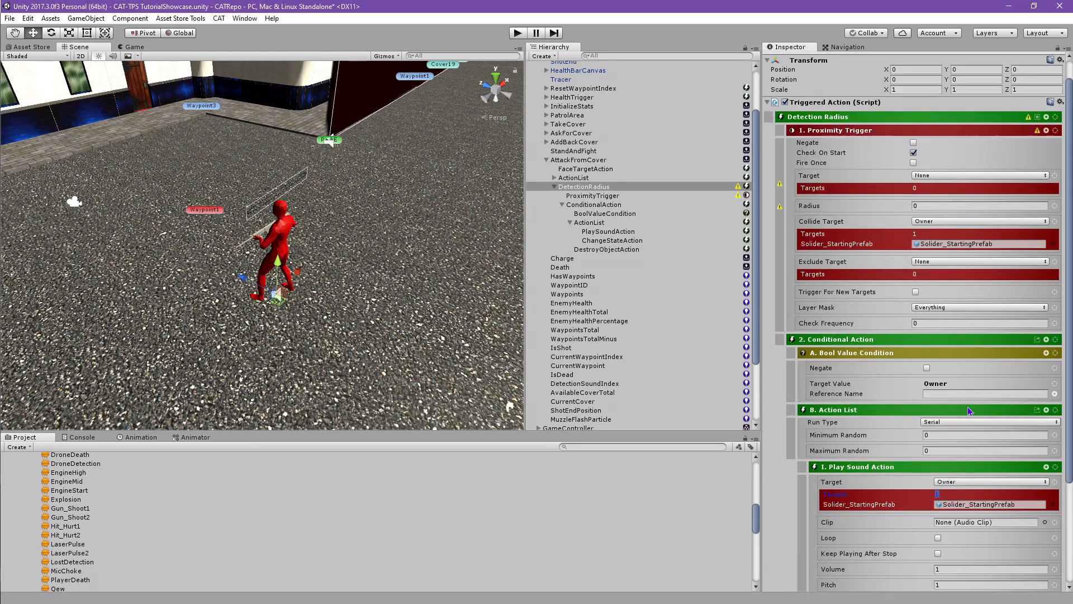
pyautogui.click(913, 144)
pyautogui.click(914, 152)
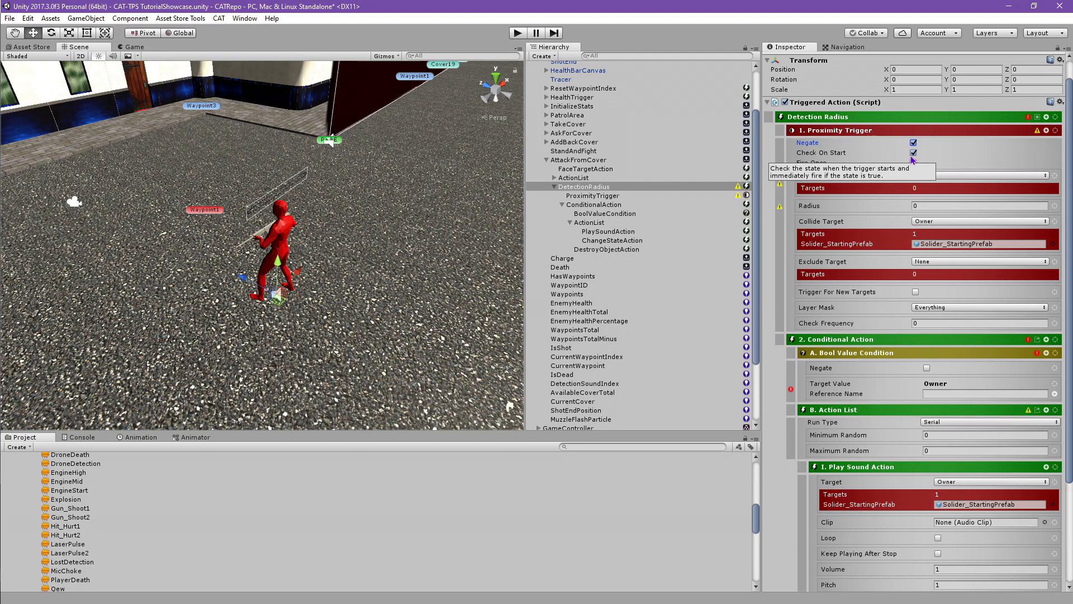
pyautogui.click(1023, 175)
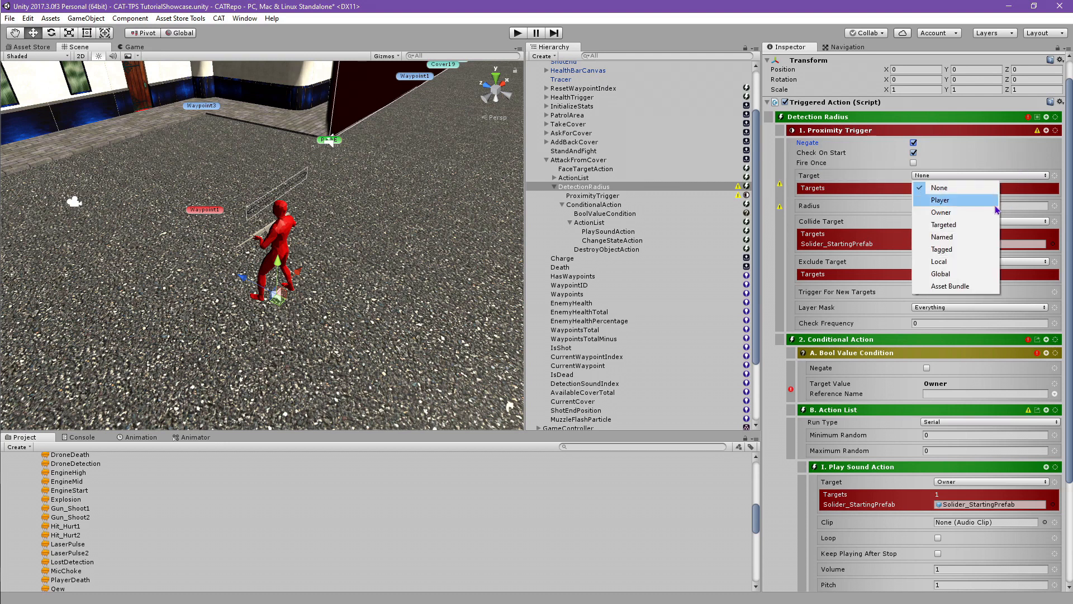
pyautogui.click(989, 212)
# Set the Proximity Trigger's Collide Target to Player and its Radius to 25
pyautogui.click(968, 232)
pyautogui.click(963, 236)
pyautogui.click(936, 231)
pyautogui.click(940, 255)
pyautogui.click(941, 216)
pyautogui.write('25')
pyautogui.press('Return')
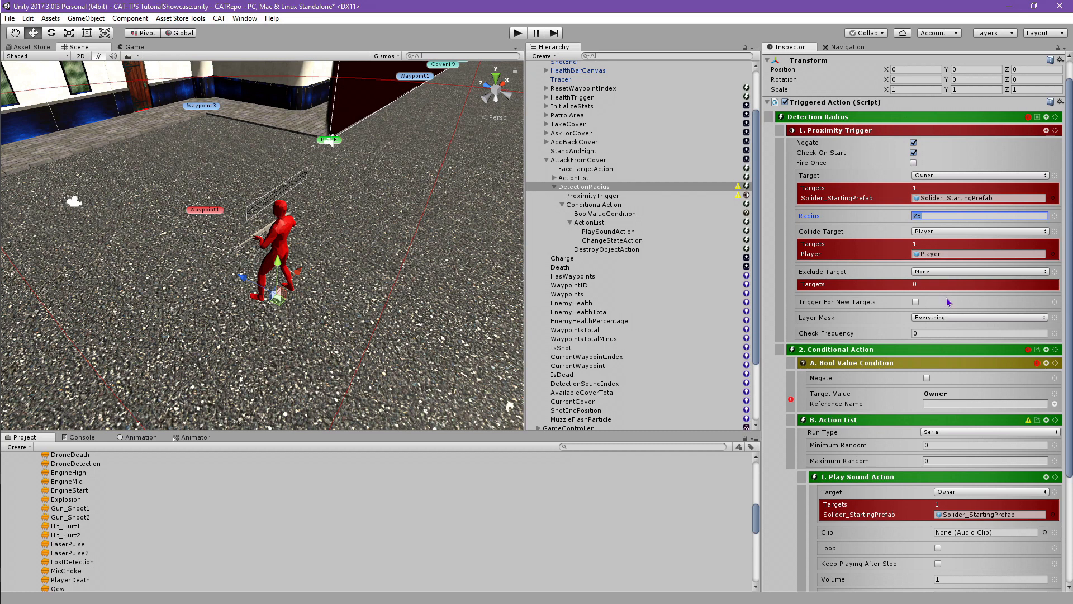
# Enable Negate on the Bool Value Condition and set its Reference Name to IsDead
pyautogui.scroll(-3, 947, 298)
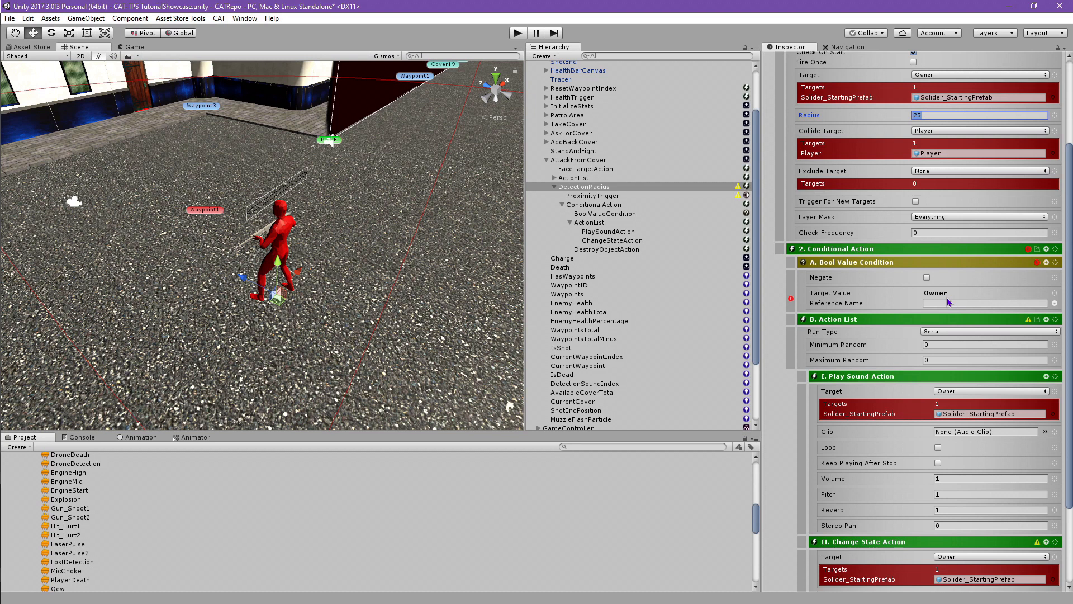
pyautogui.click(926, 278)
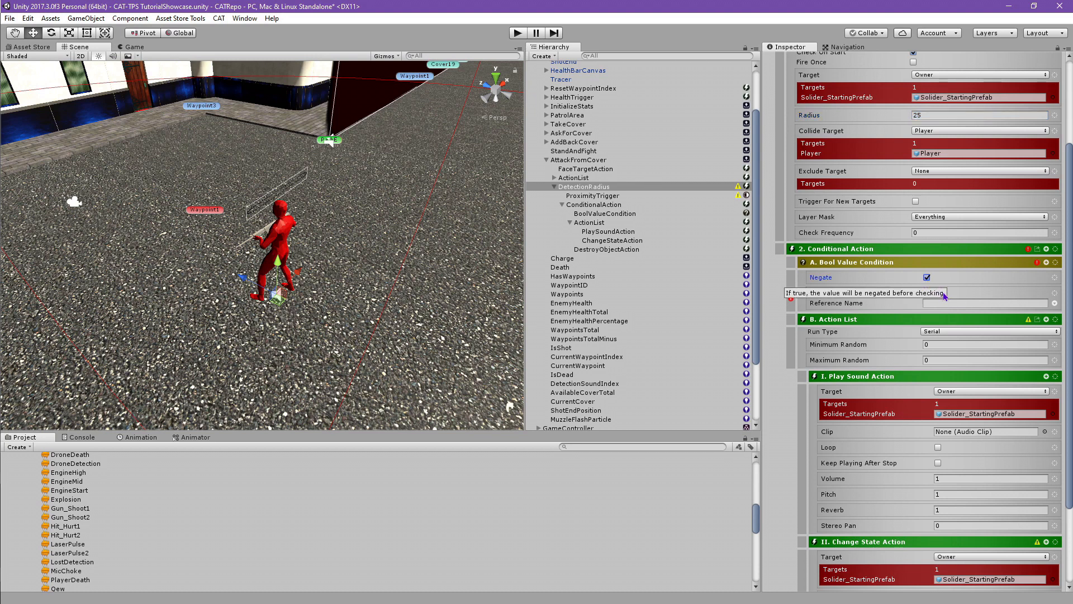
pyautogui.click(962, 304)
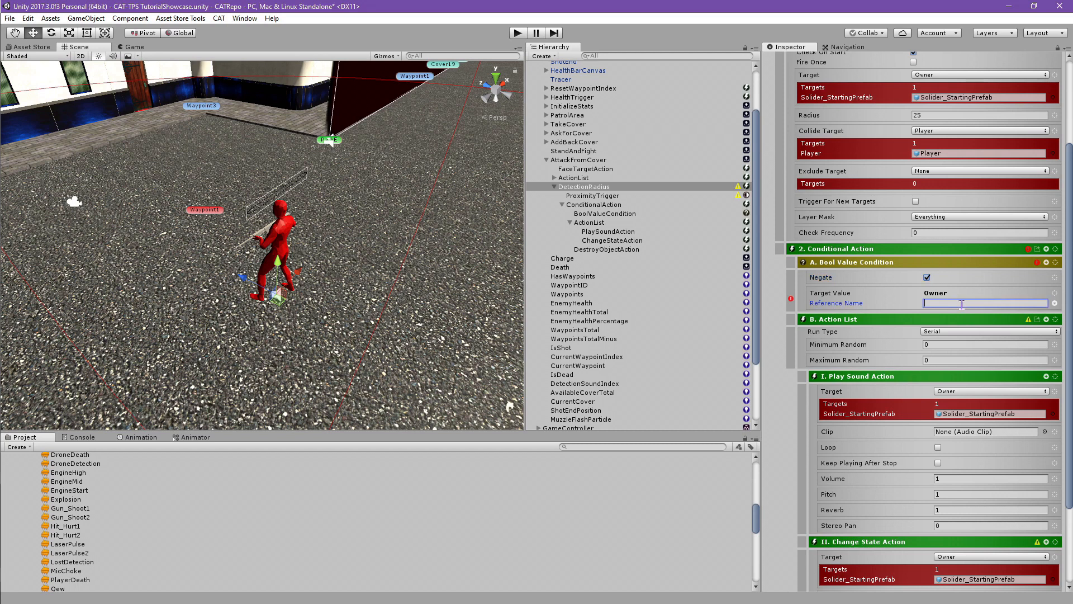
pyautogui.write('IsDead')
pyautogui.press('BackSpace')
pyautogui.press('BackSpace')
pyautogui.press('BackSpace')
pyautogui.write('ead')
pyautogui.press('Return')
# Assign the LostDetection clip to the Play Sound Action, enable Keep Playing After Stop, and set the volume to 0.8
pyautogui.scroll(-4, 962, 303)
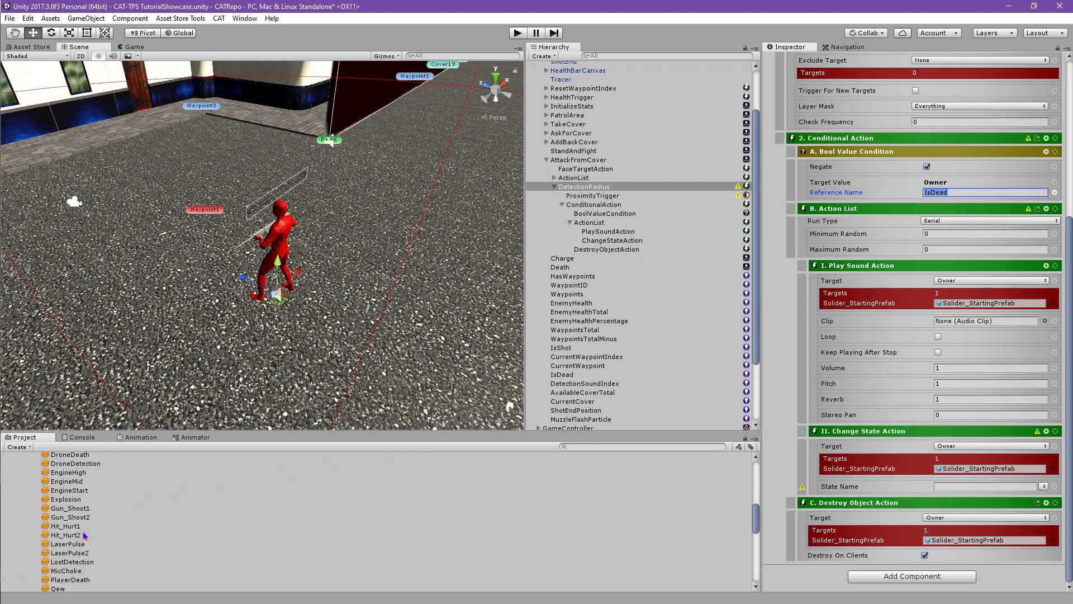
pyautogui.moveTo(79, 552); pyautogui.dragTo(985, 323)
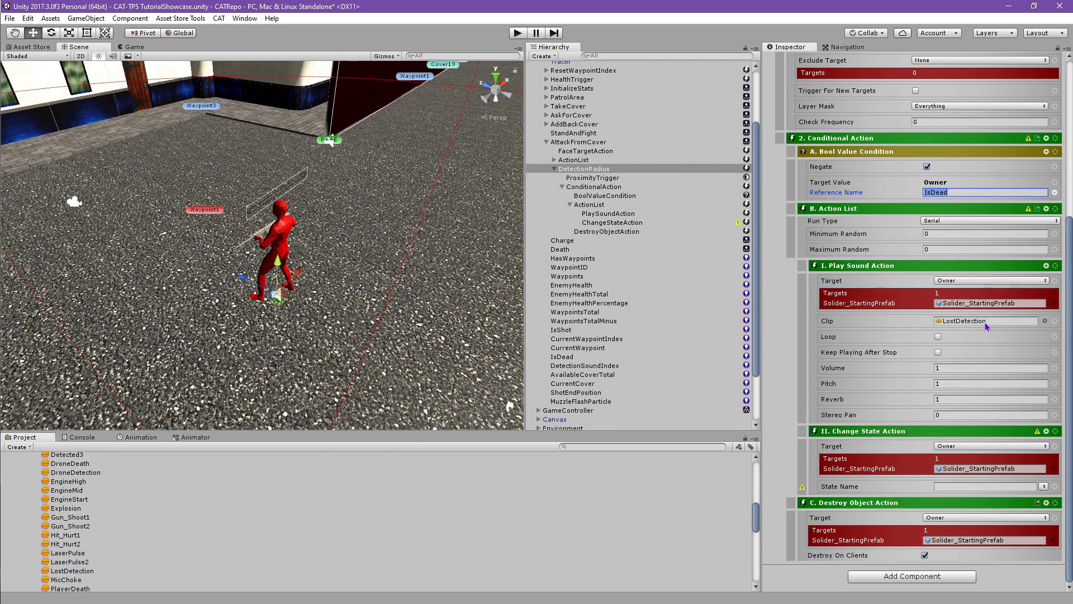
pyautogui.click(939, 353)
pyautogui.click(943, 367)
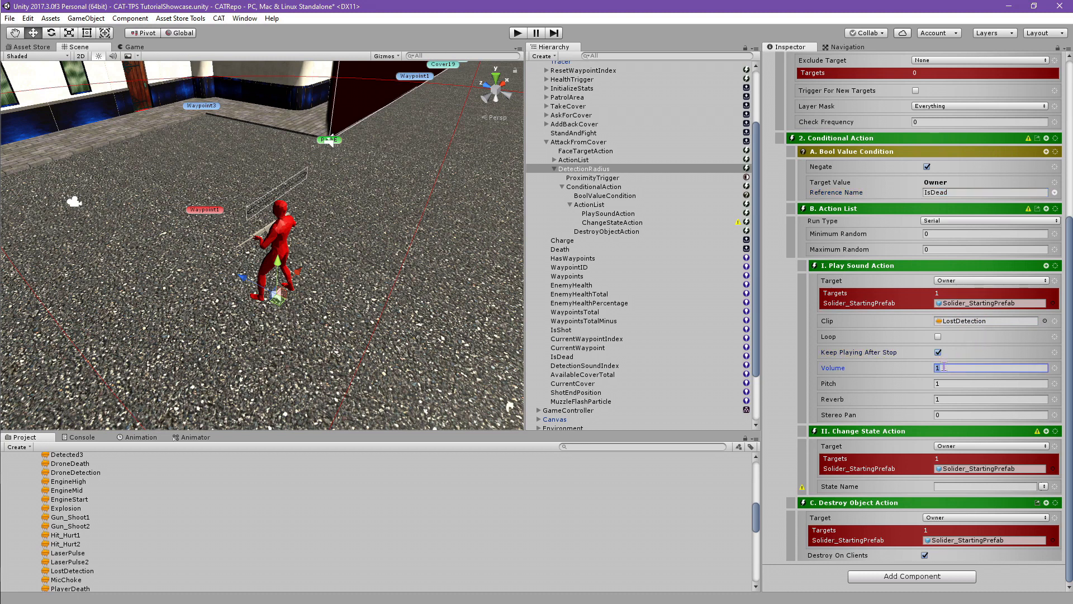
pyautogui.write('0.8')
pyautogui.press('Return')
# Set the Change State Action's State Name to AddBackCover
pyautogui.click(1044, 488)
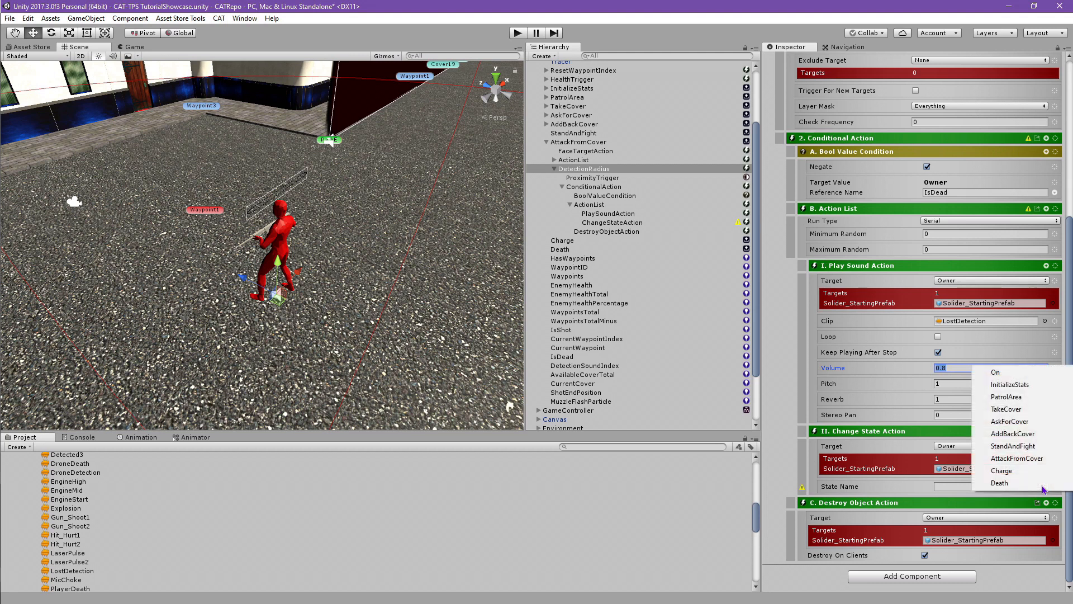
pyautogui.click(1033, 442)
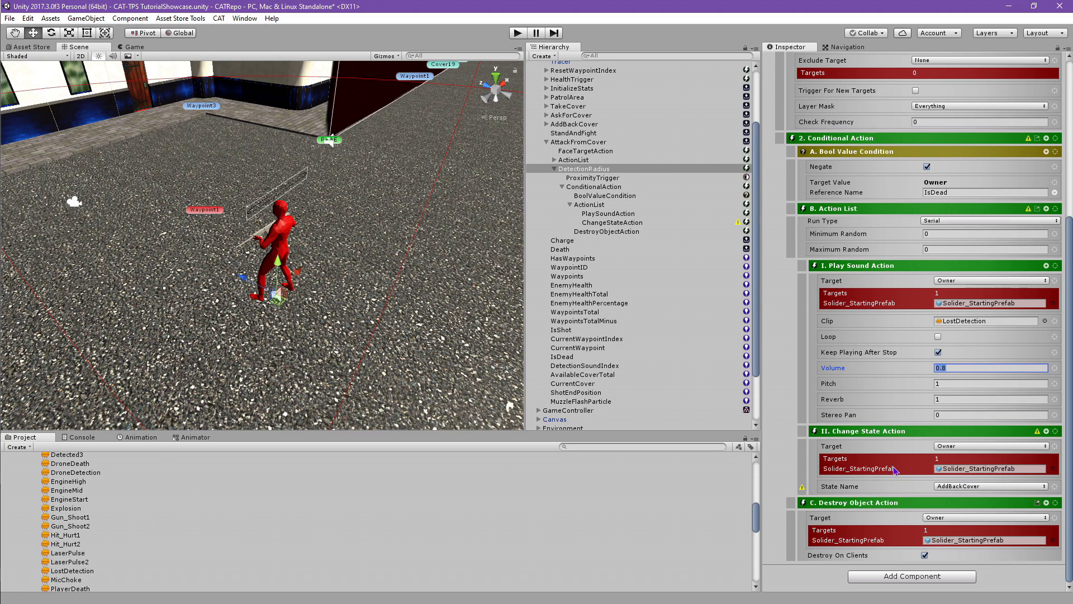